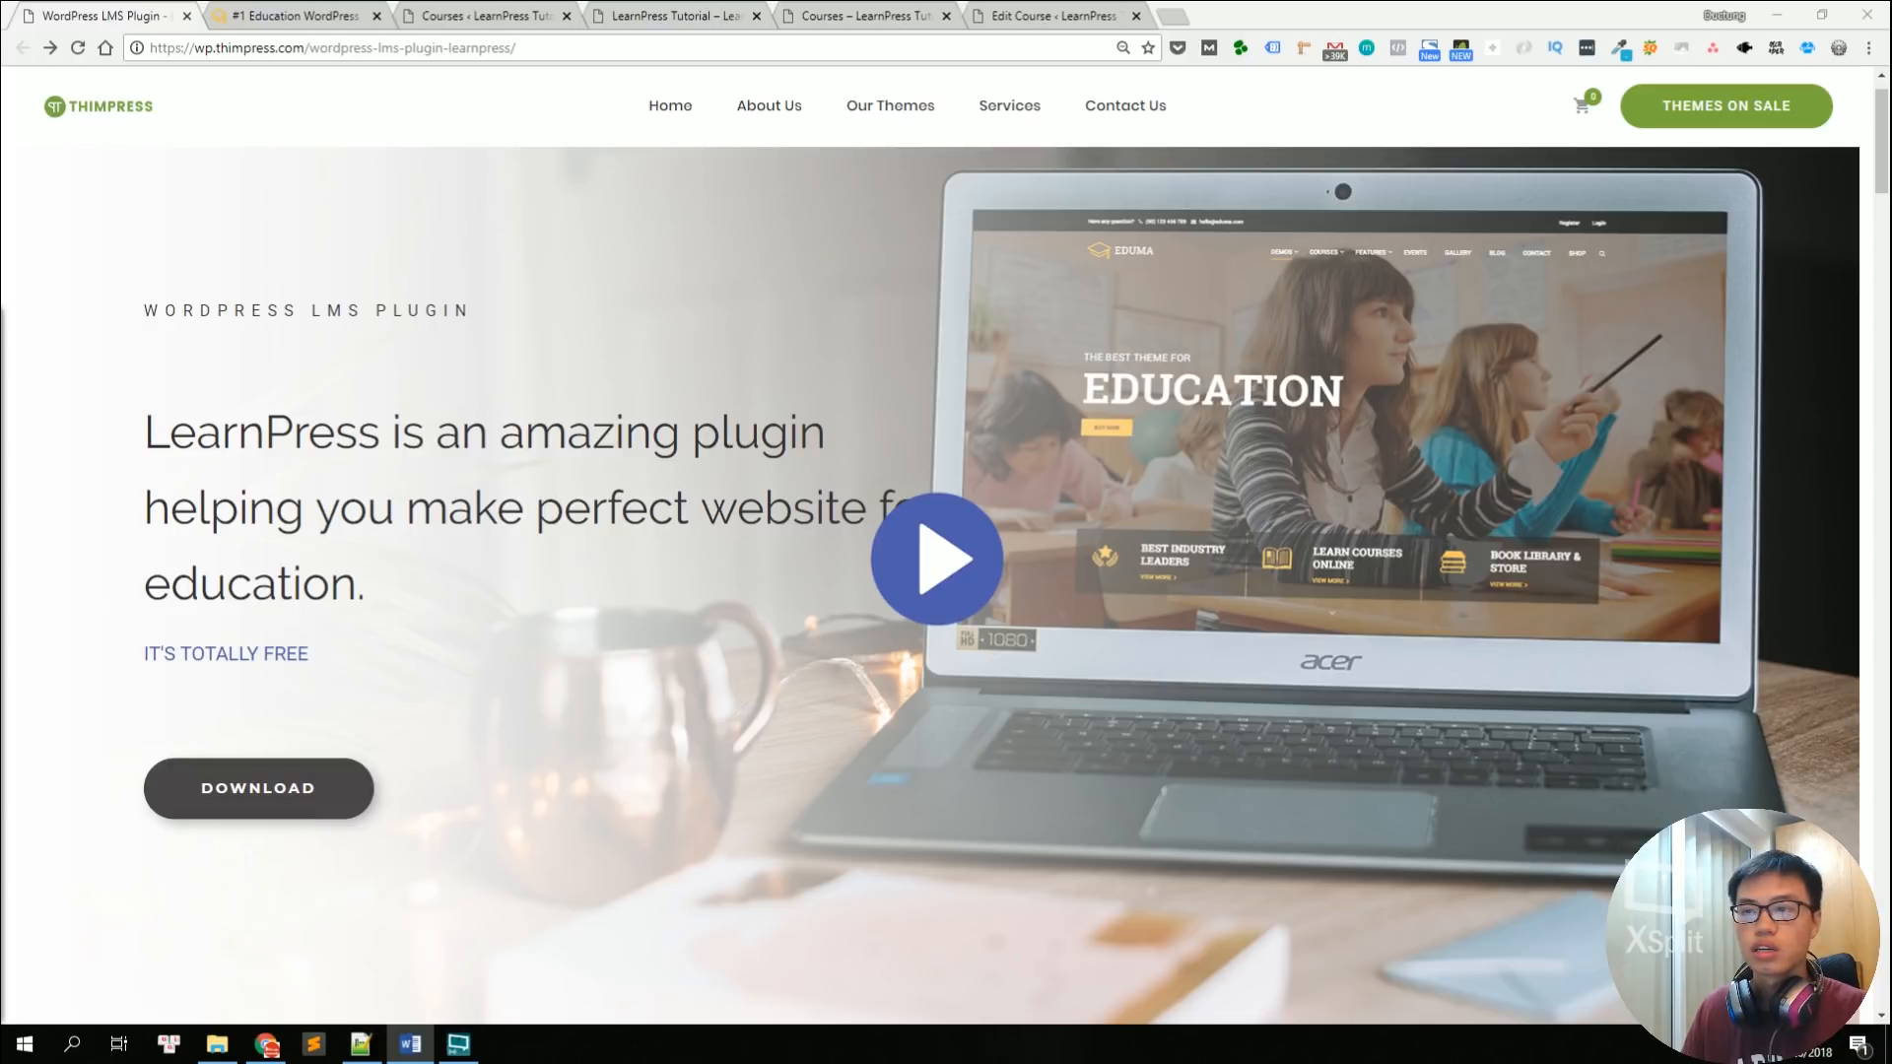
Step: Switch to the Eduma education demo site and look through its home page, including the Popular Courses section
key(alt+Tab)
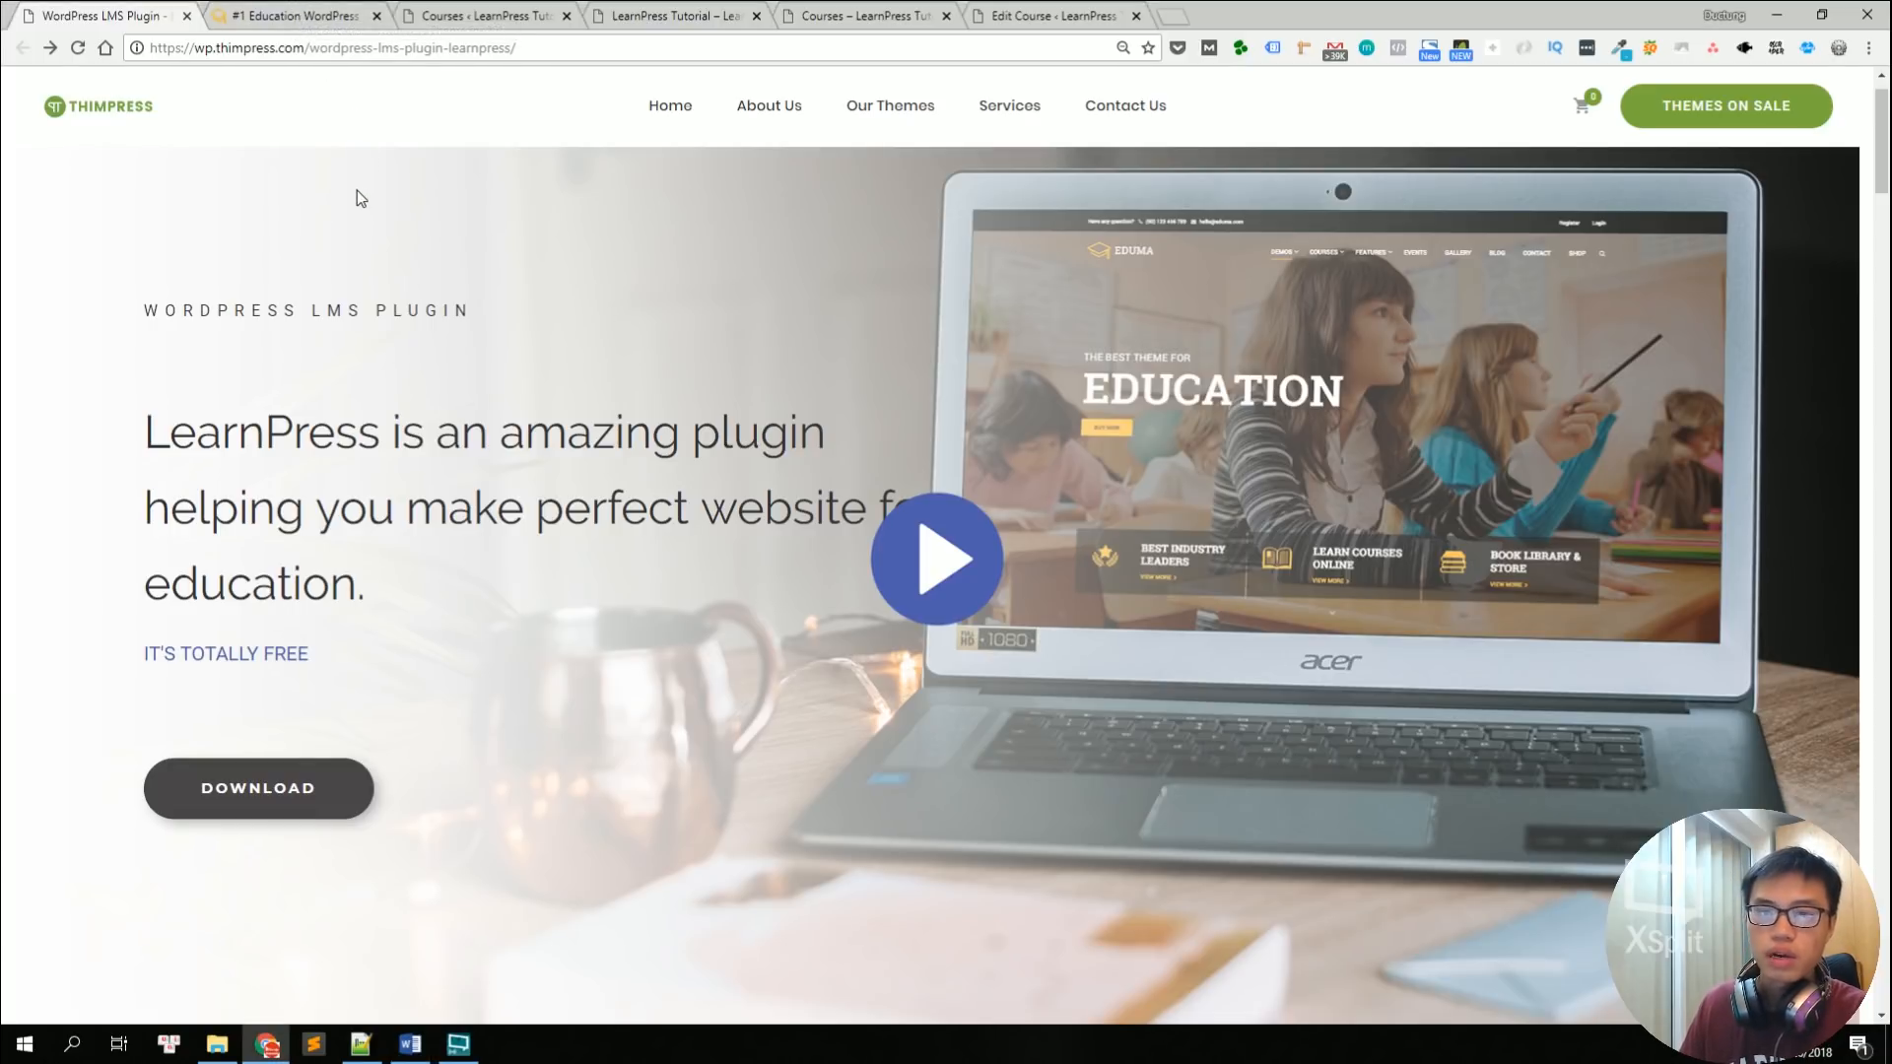
click(338, 12)
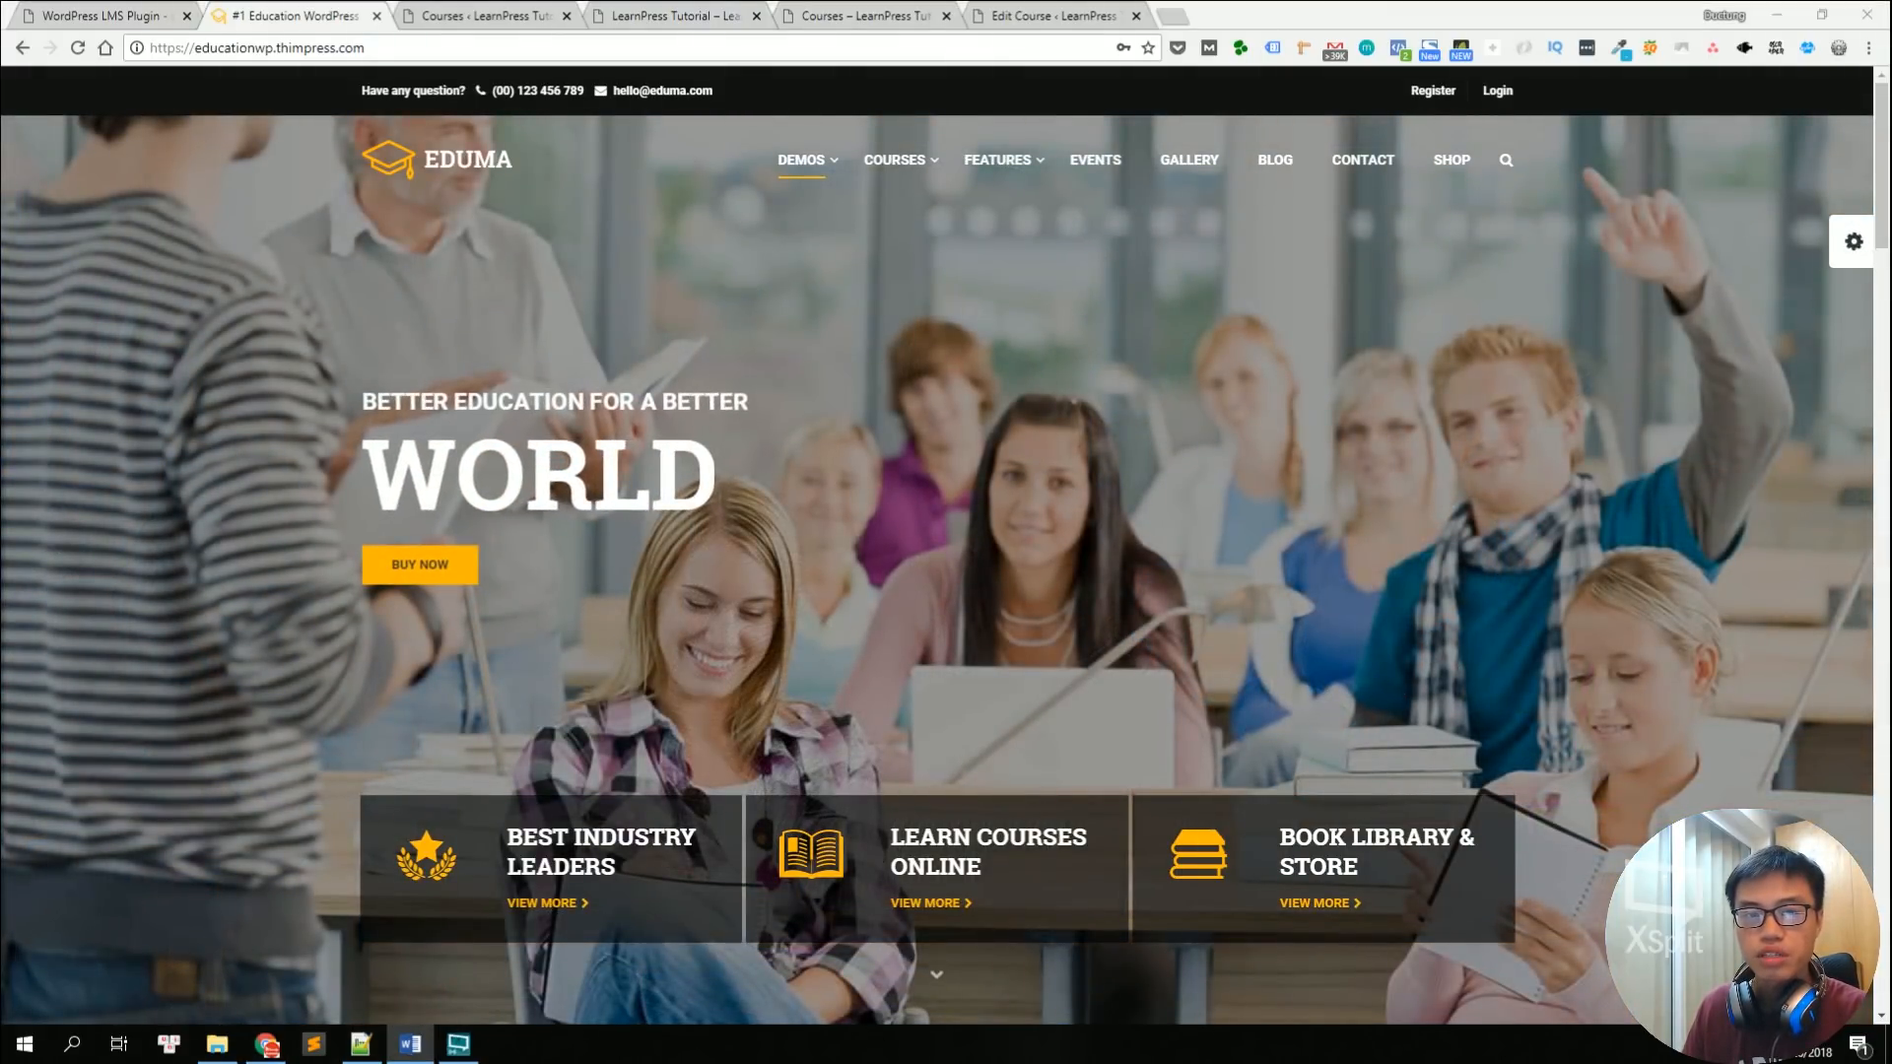
scroll(700, 548, down, 6)
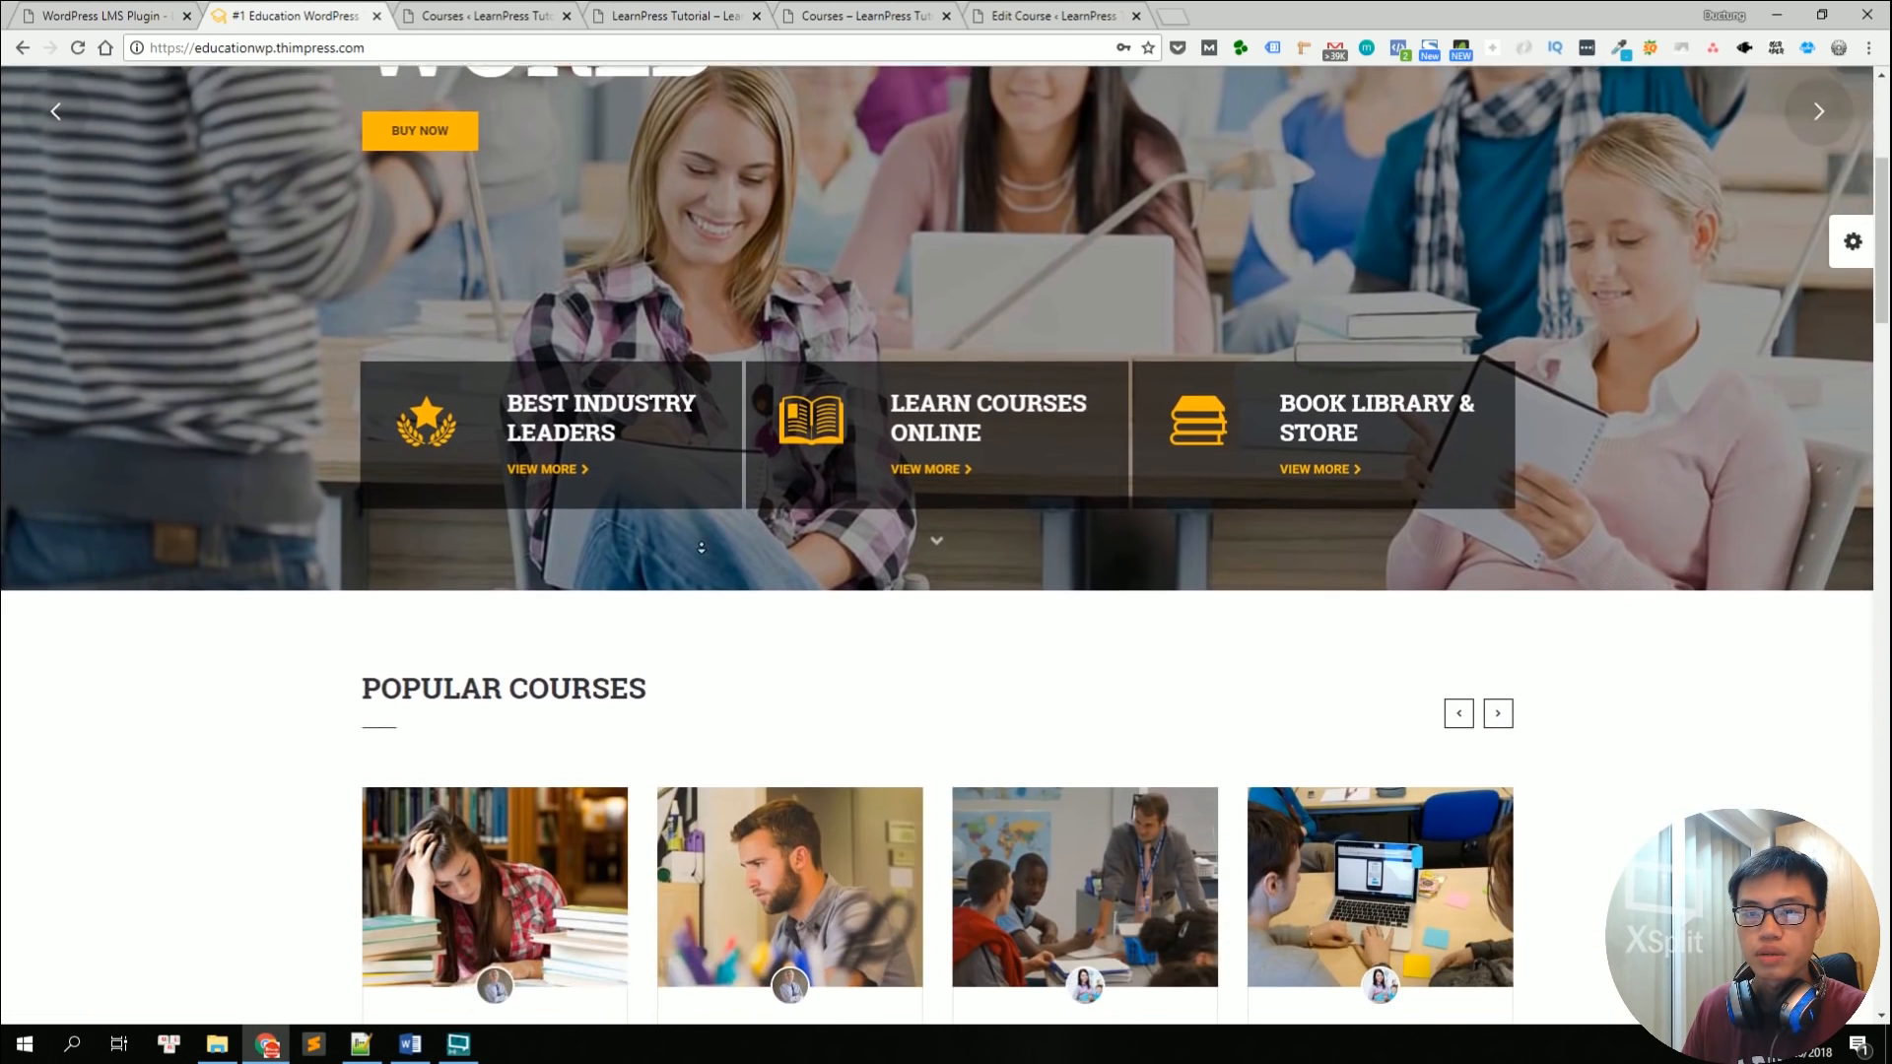
scroll(700, 548, down, 10)
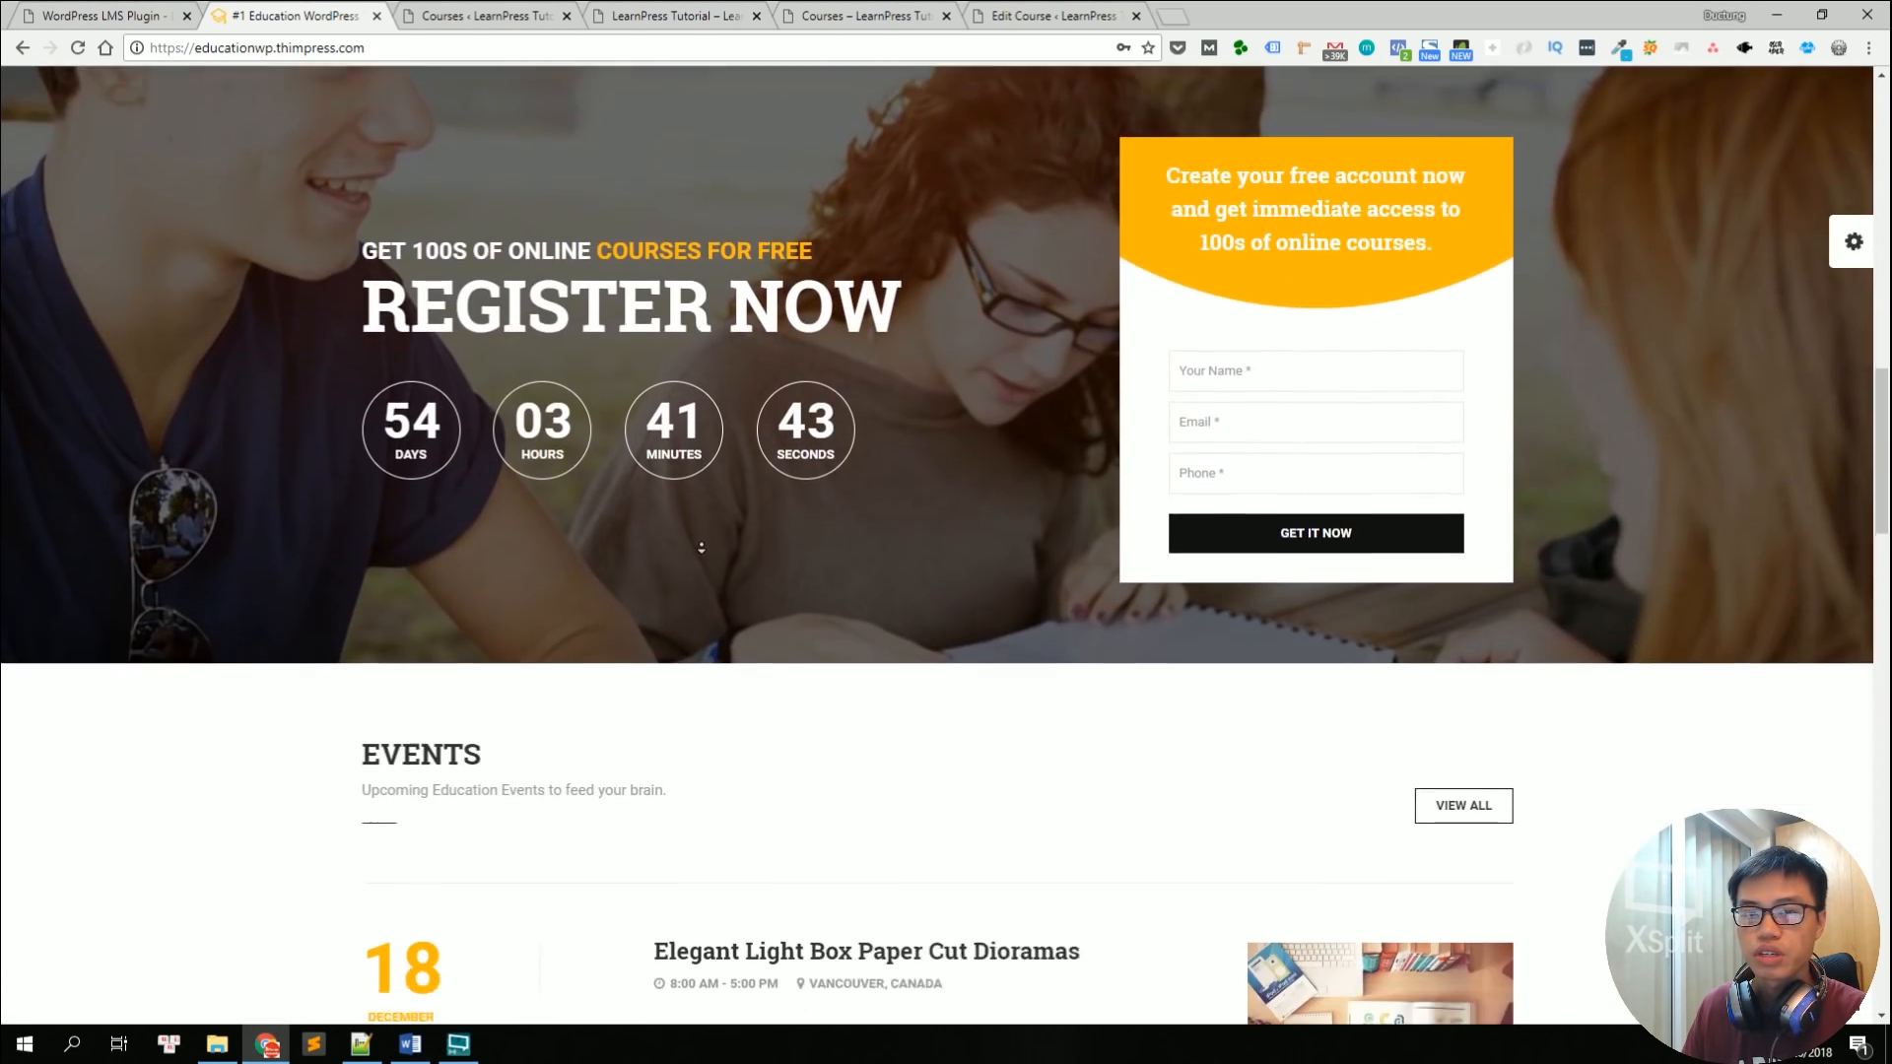
scroll(702, 548, down, 7)
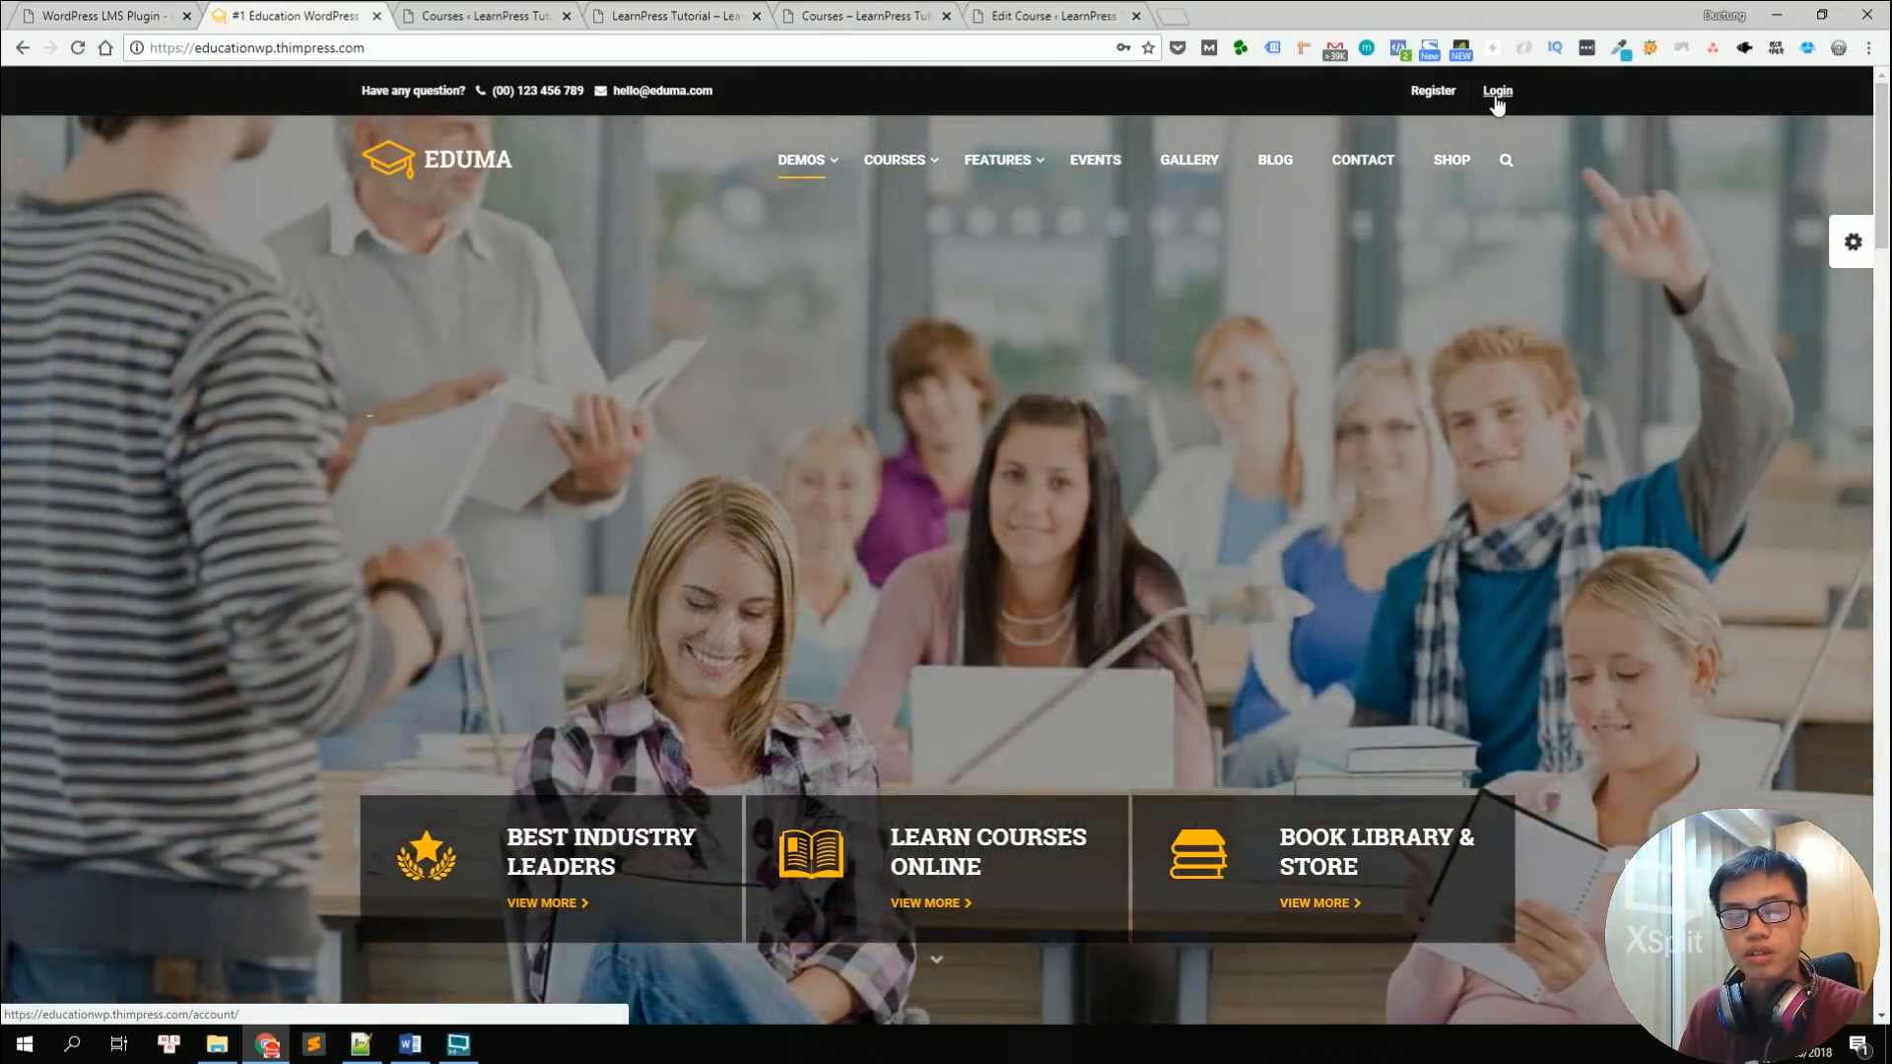
scroll(764, 325, down, 4)
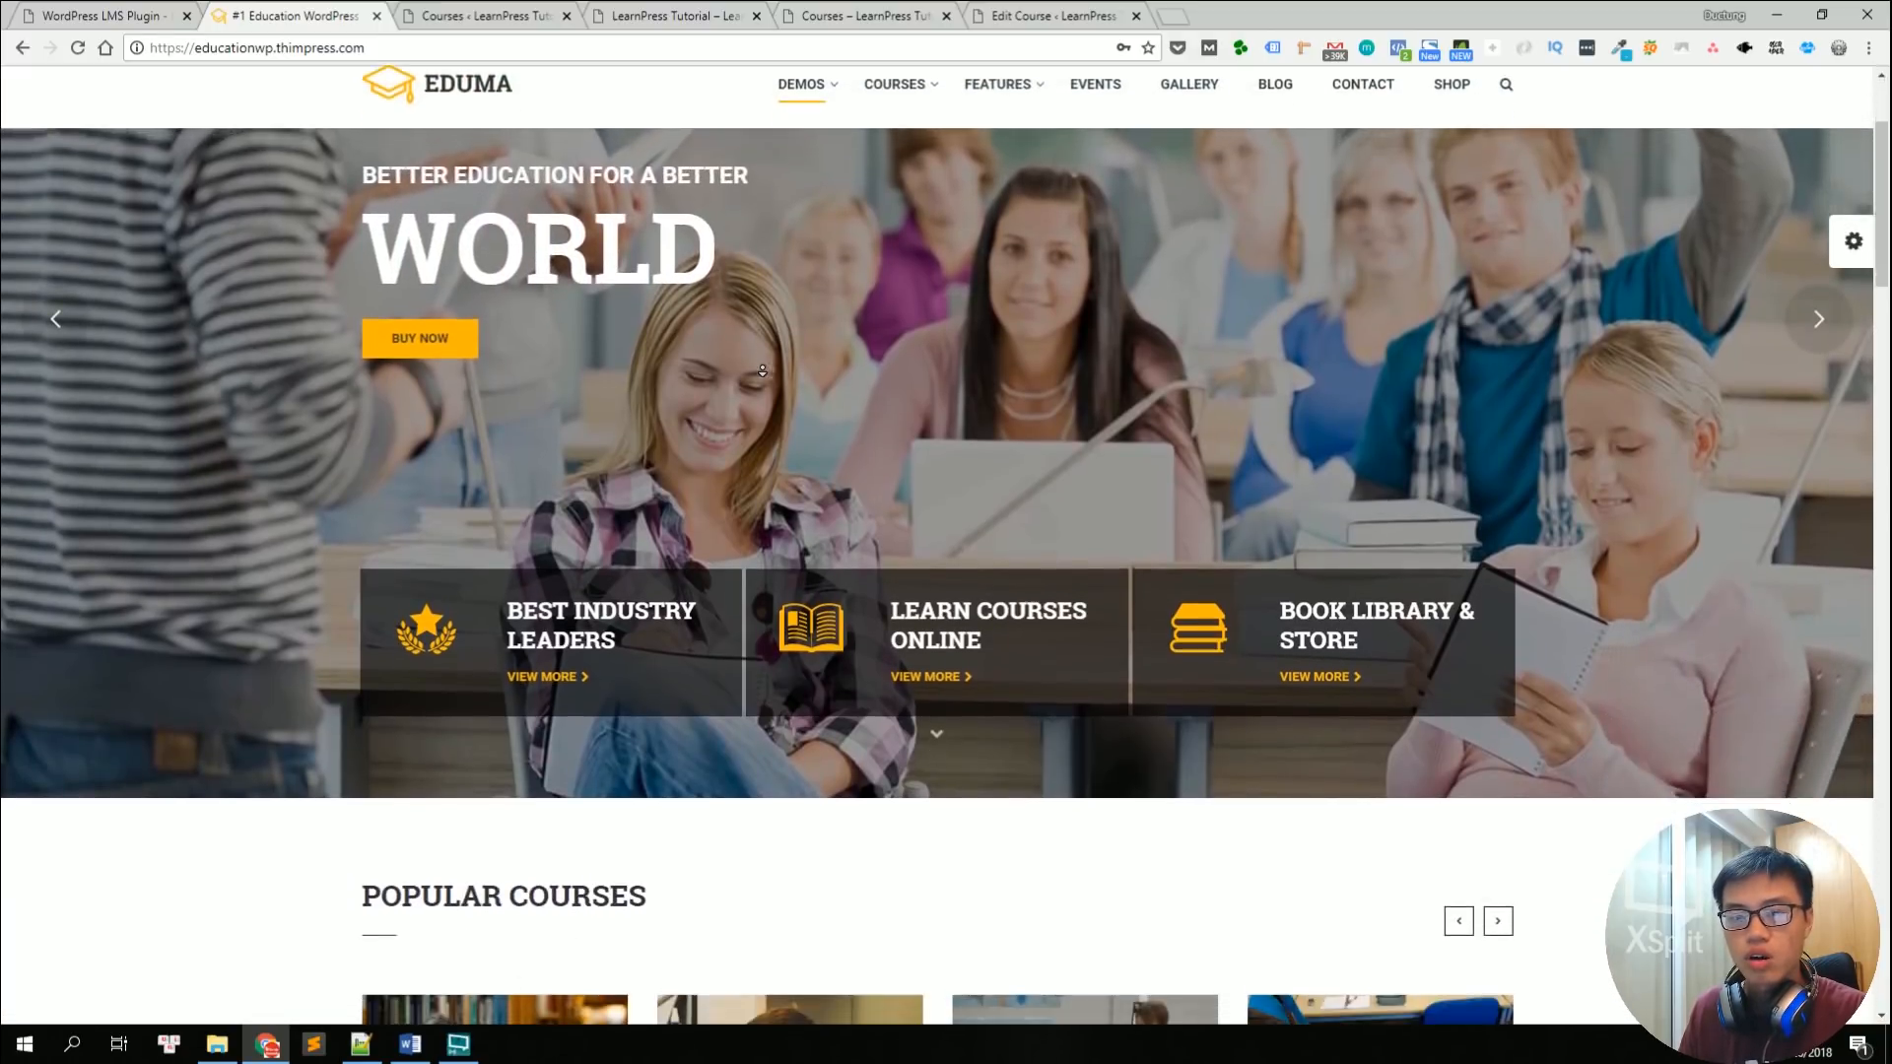
scroll(763, 374, down, 4)
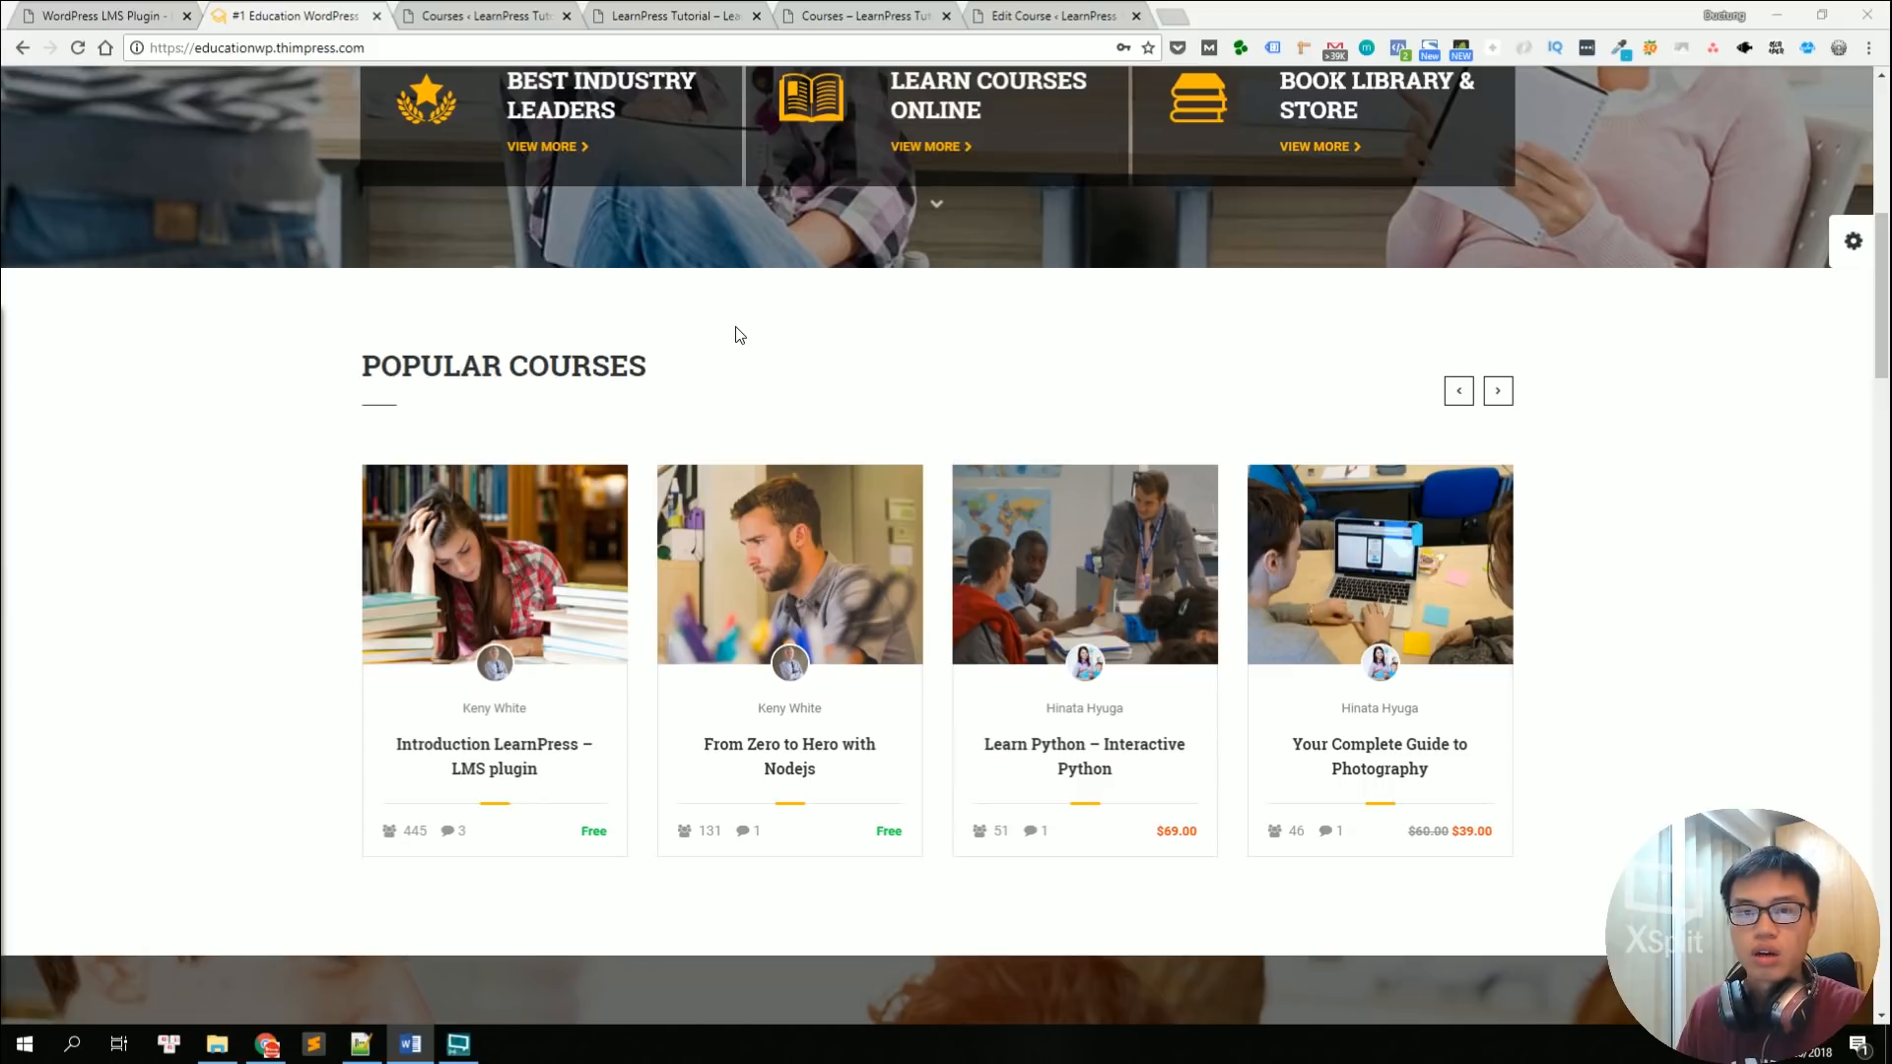
middle_click(735, 327)
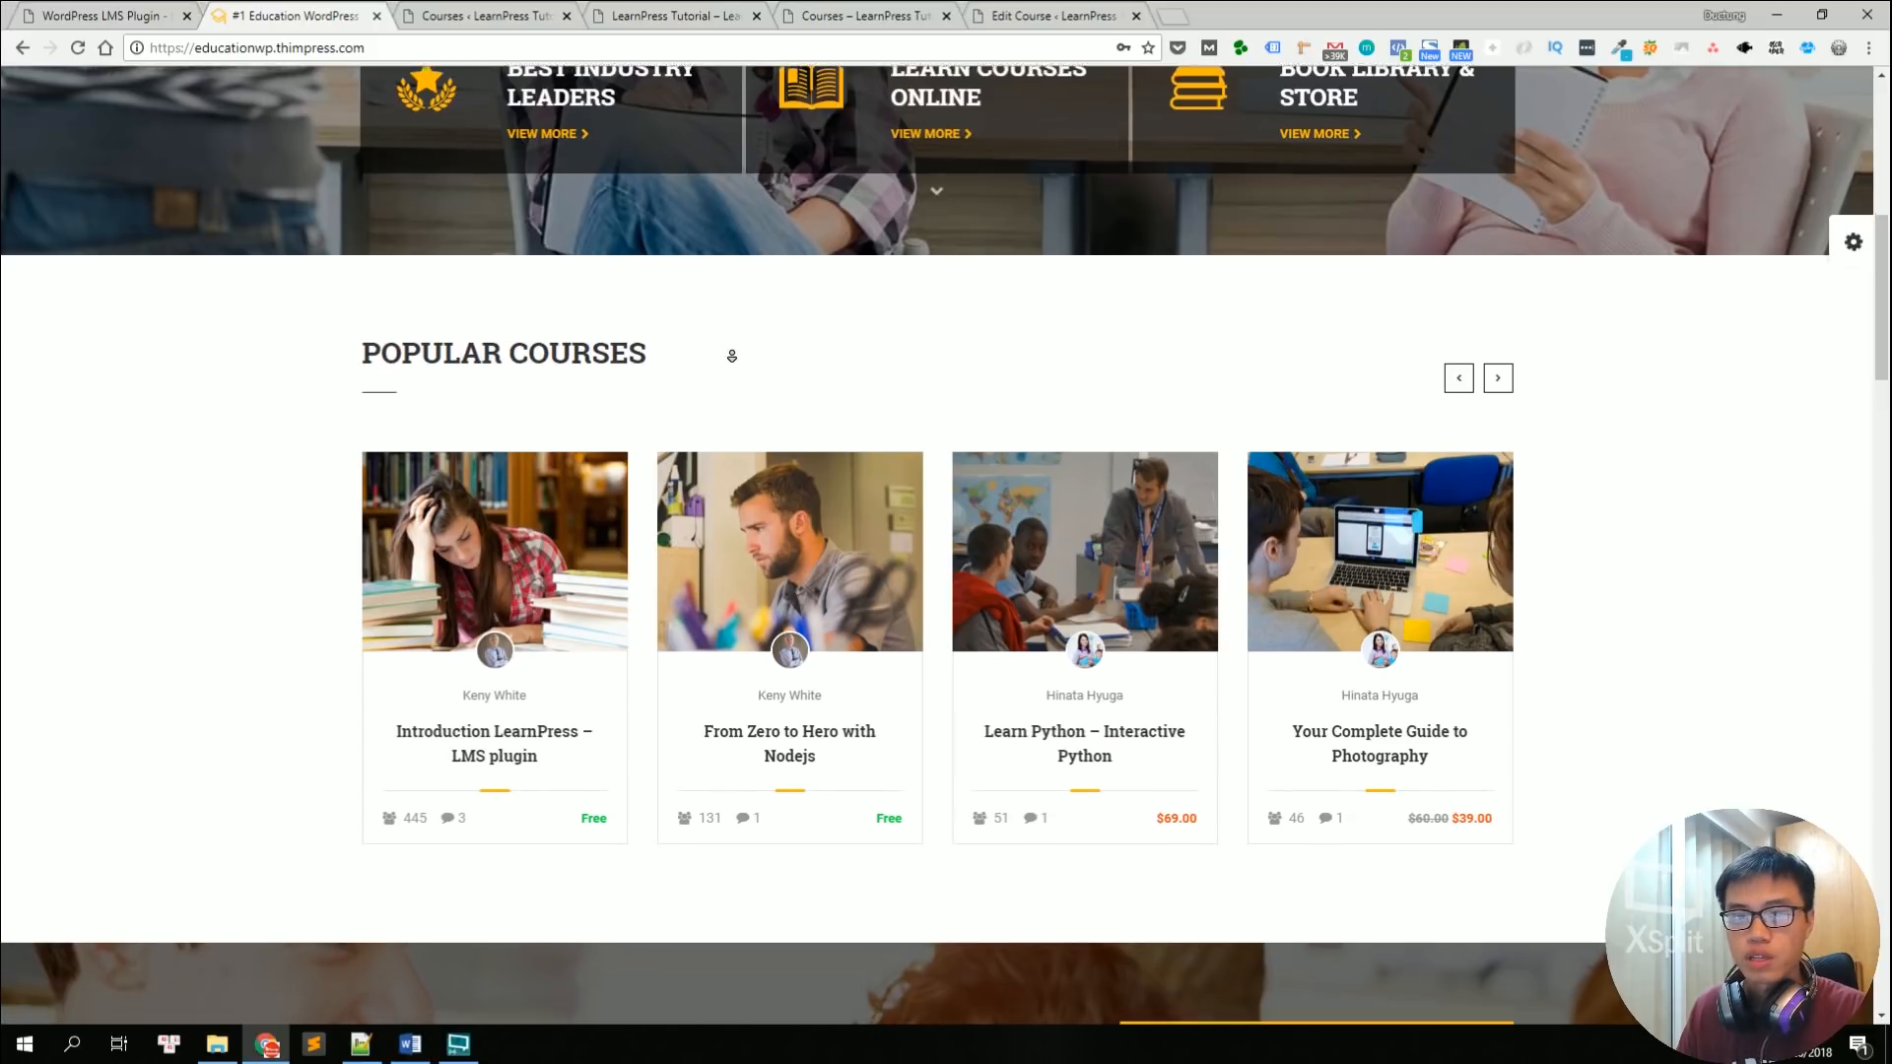
middle_click(742, 349)
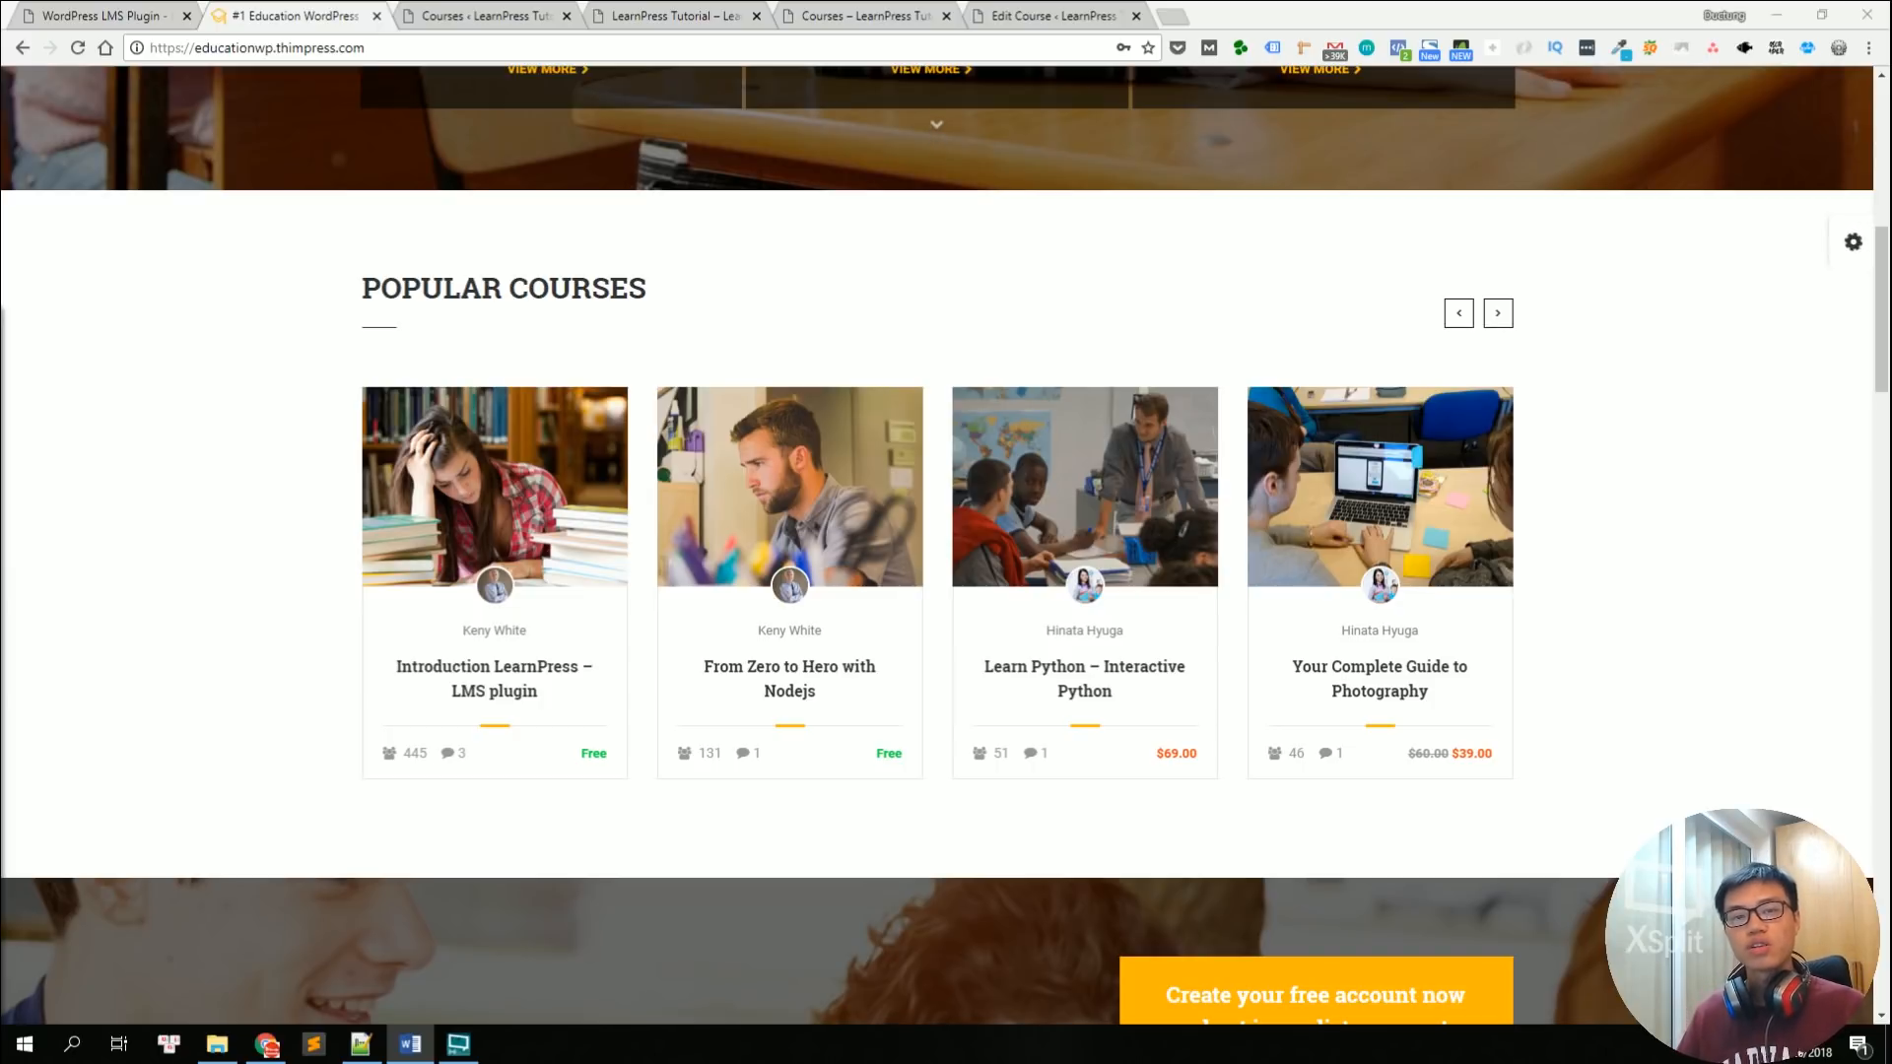
Step: Open the Introduction LearnPress – LMS plugin course from the popular courses and examine its intro video and overview
mouse_move(520, 519)
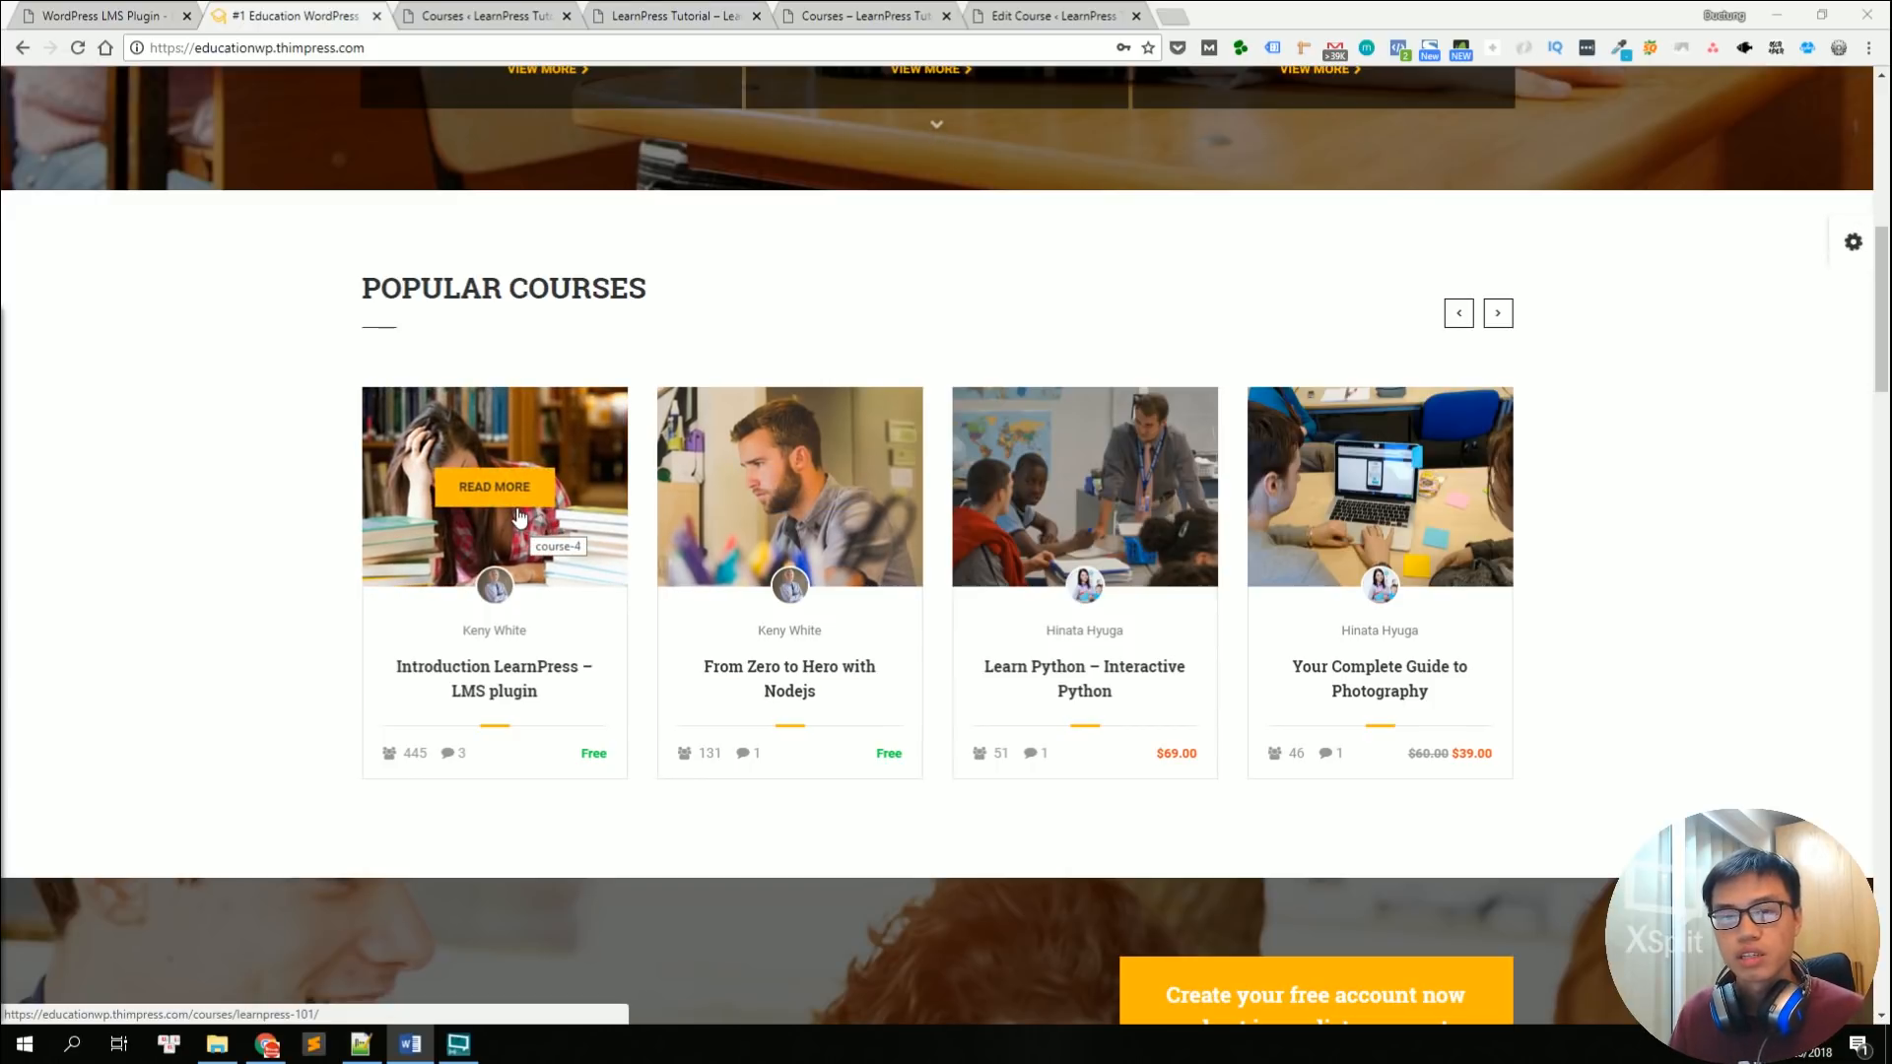
click(519, 518)
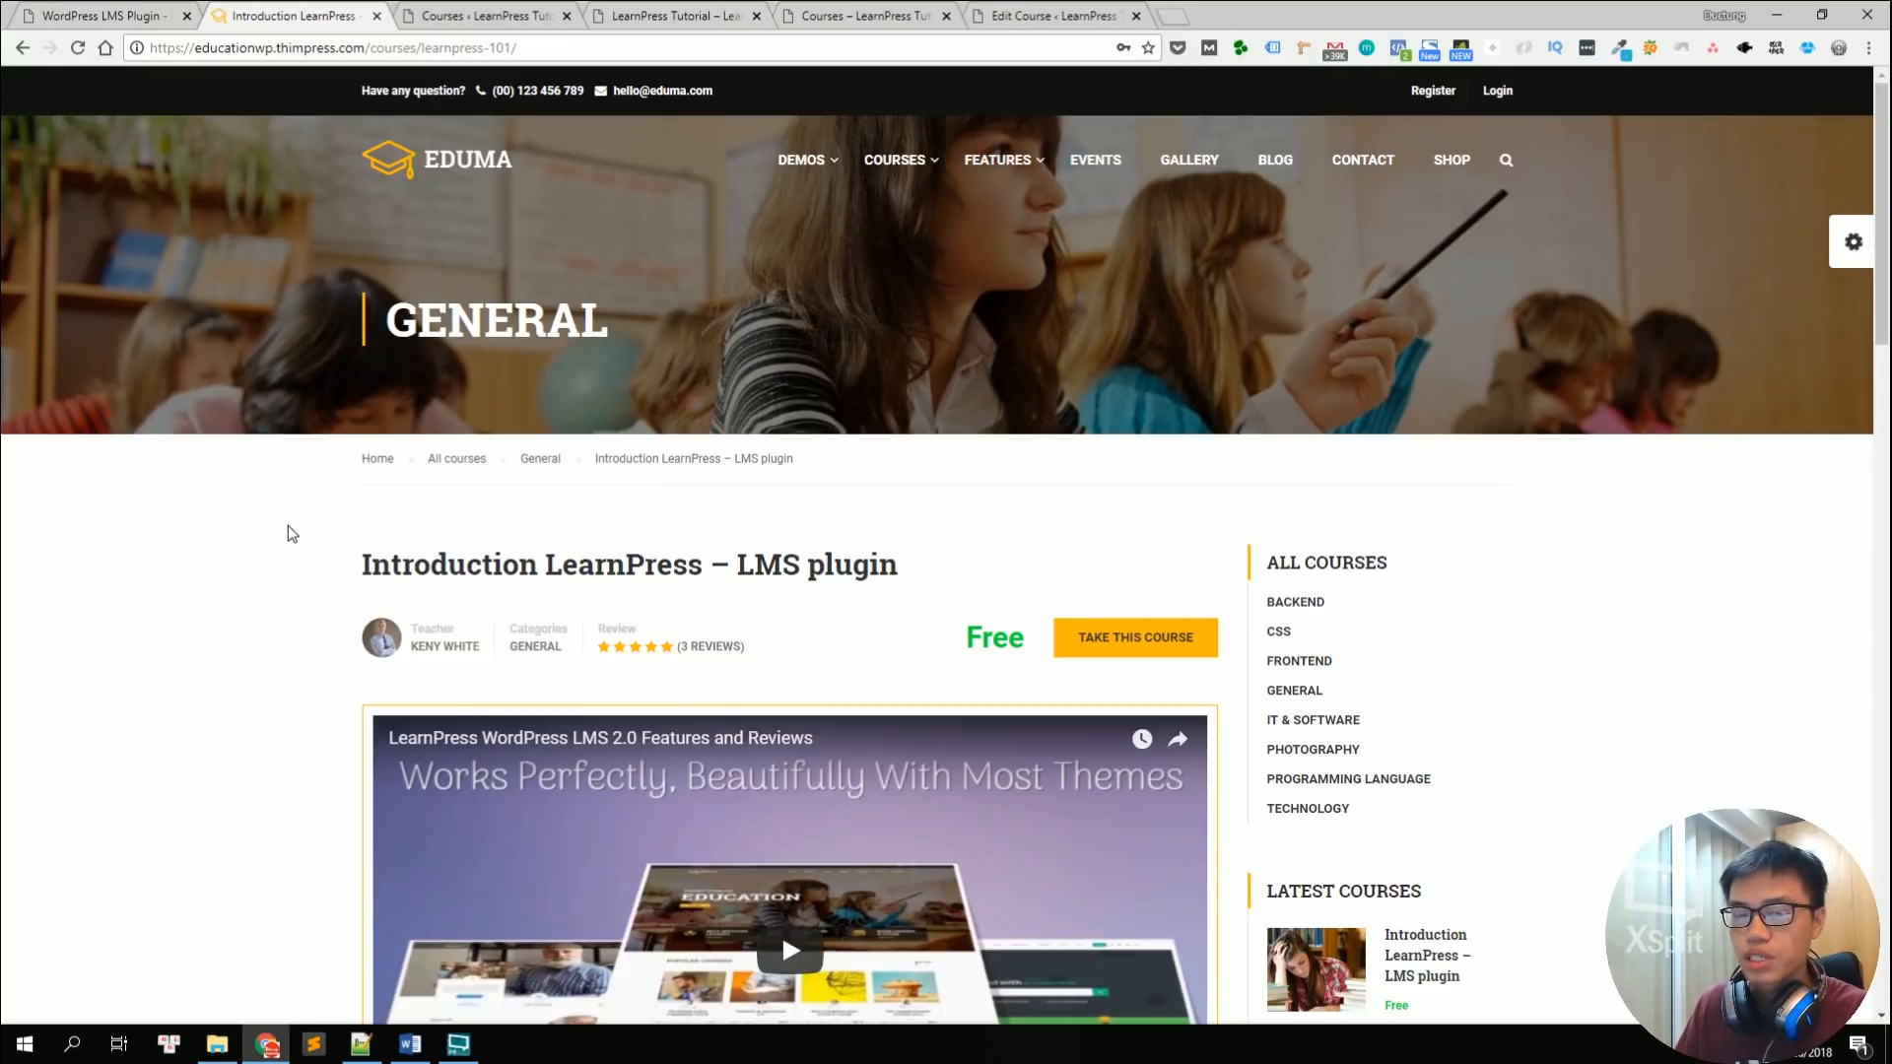
scroll(279, 591, down, 5)
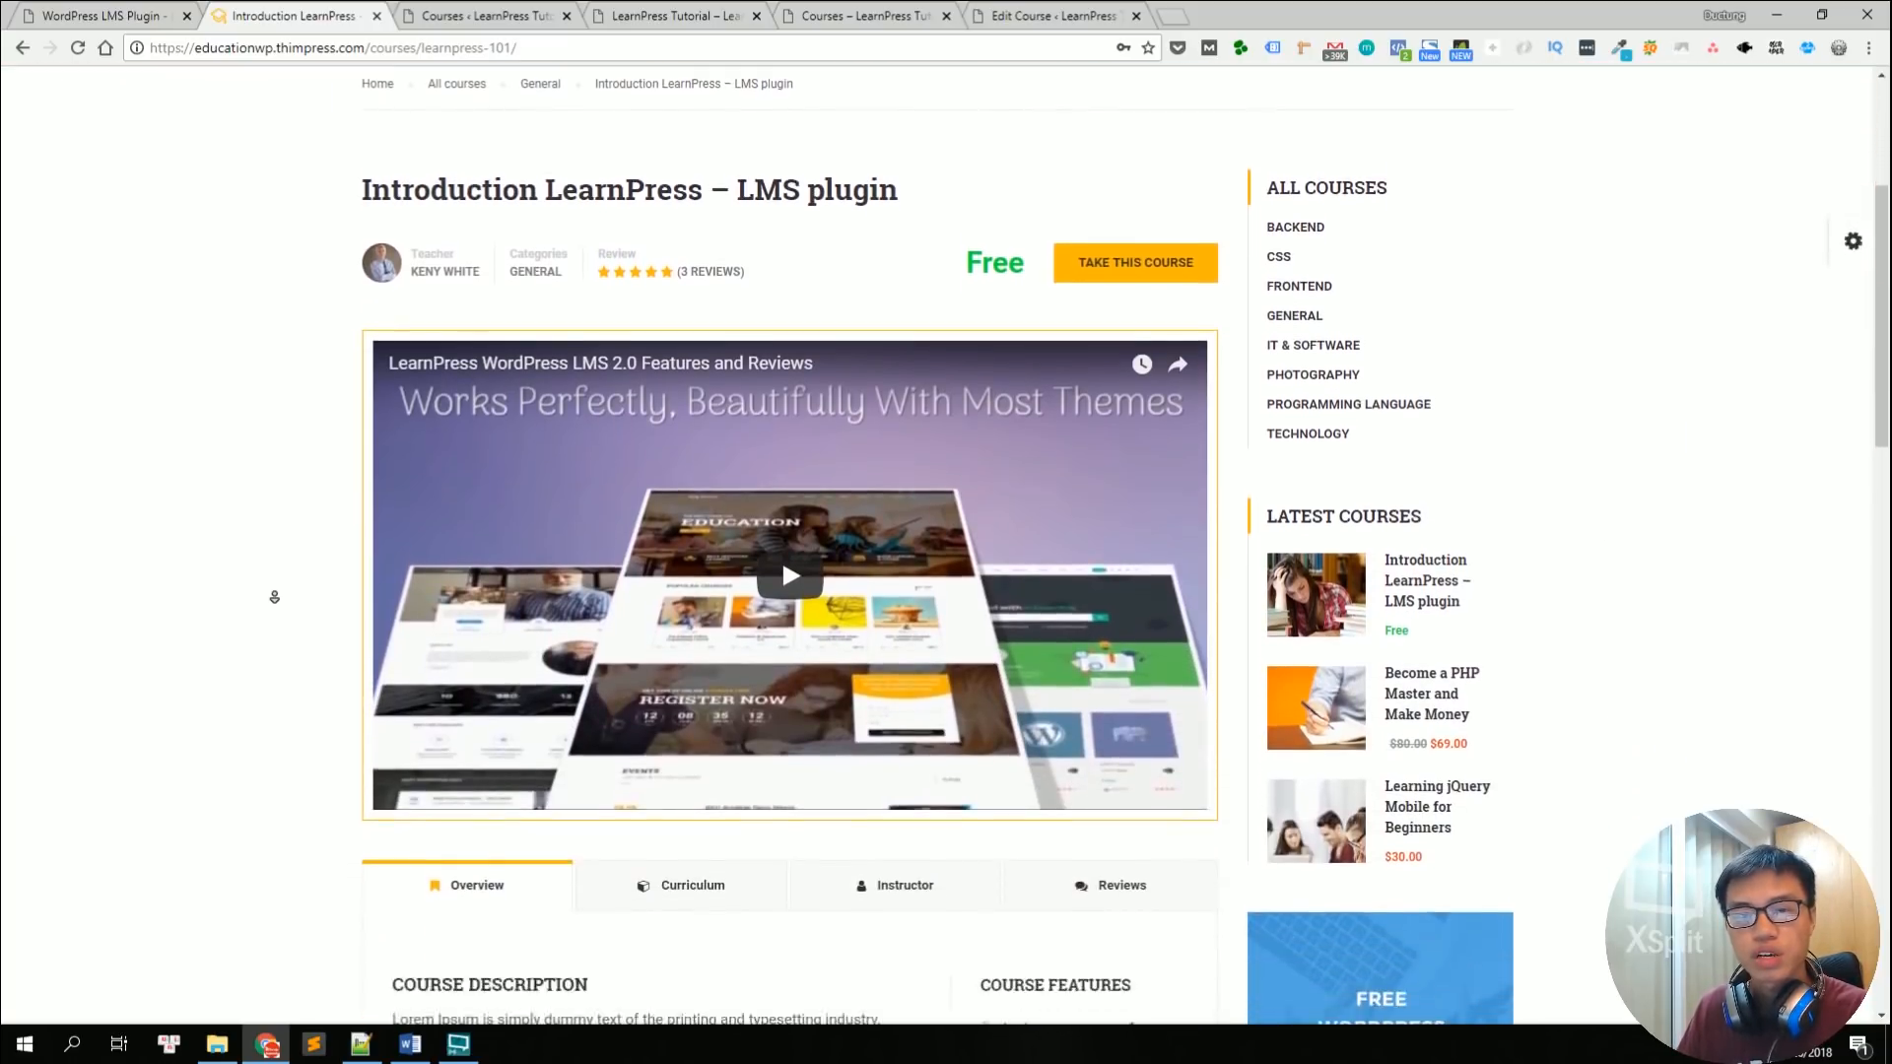
scroll(300, 574, down, 4)
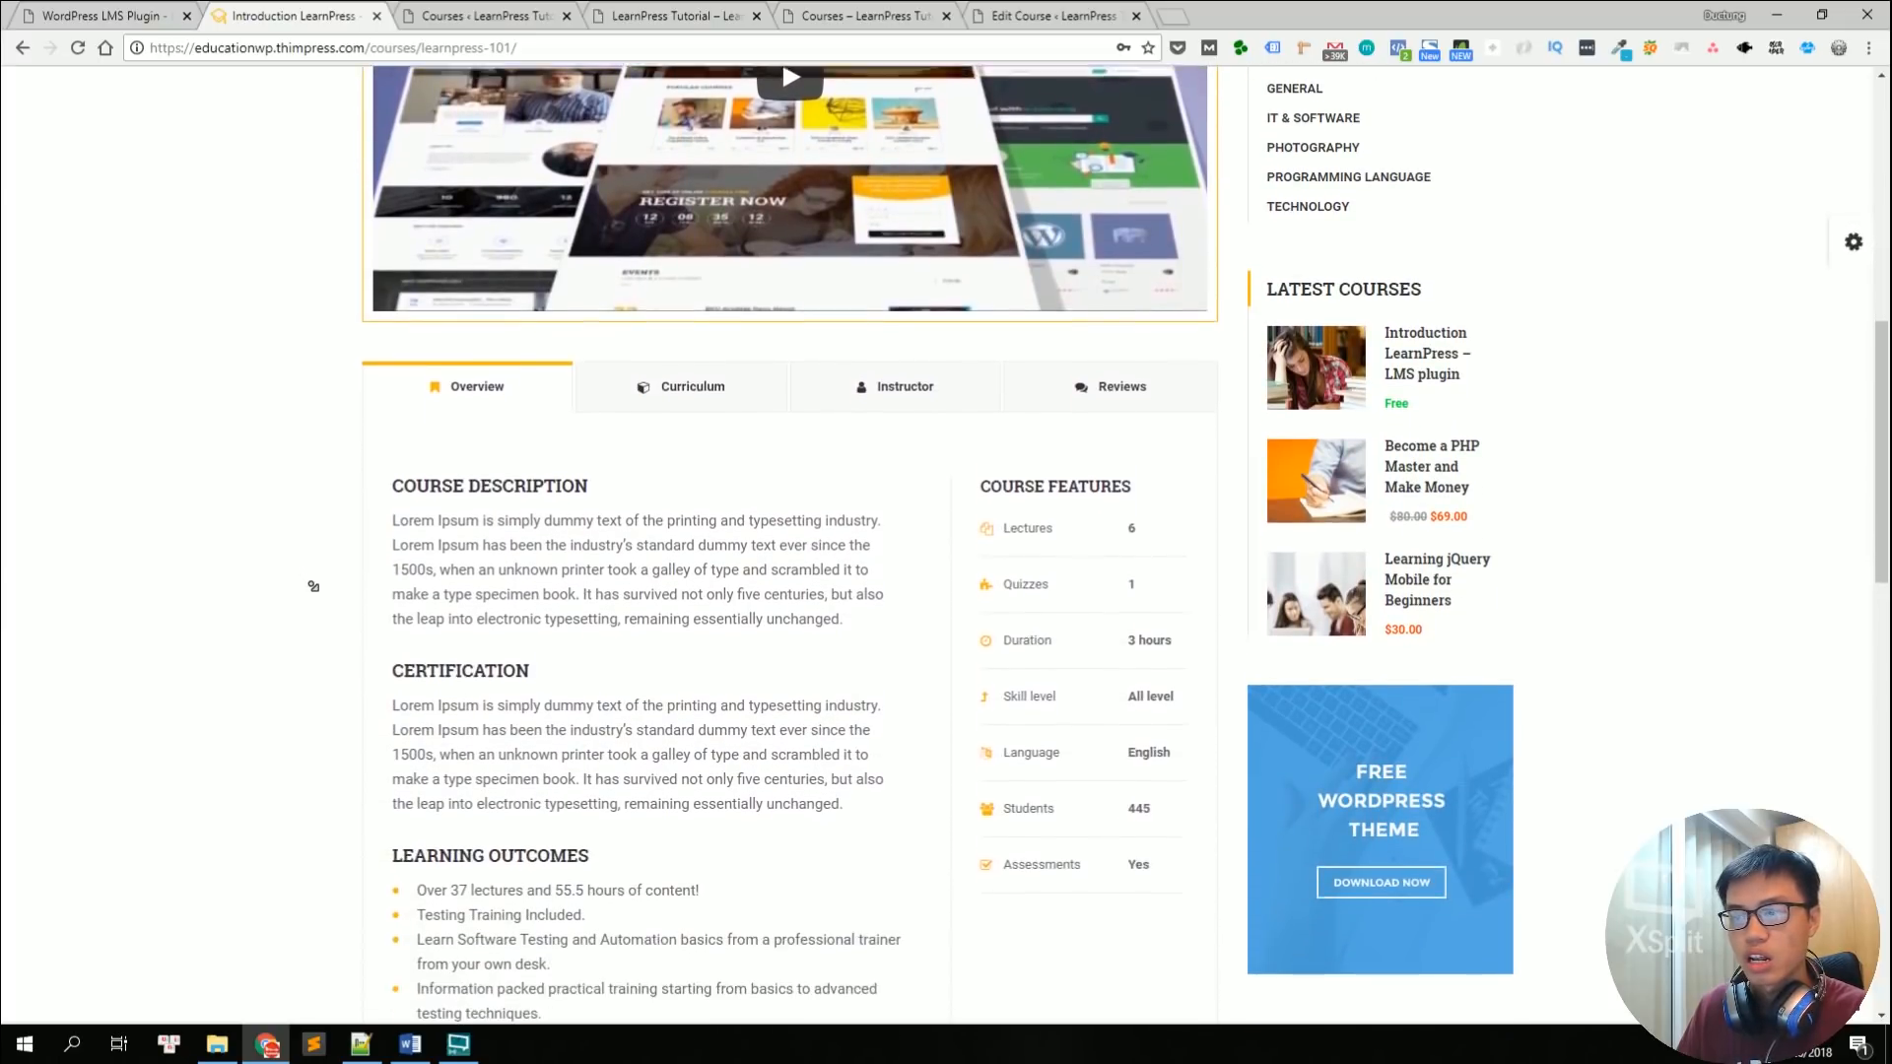
scroll(355, 640, up, 4)
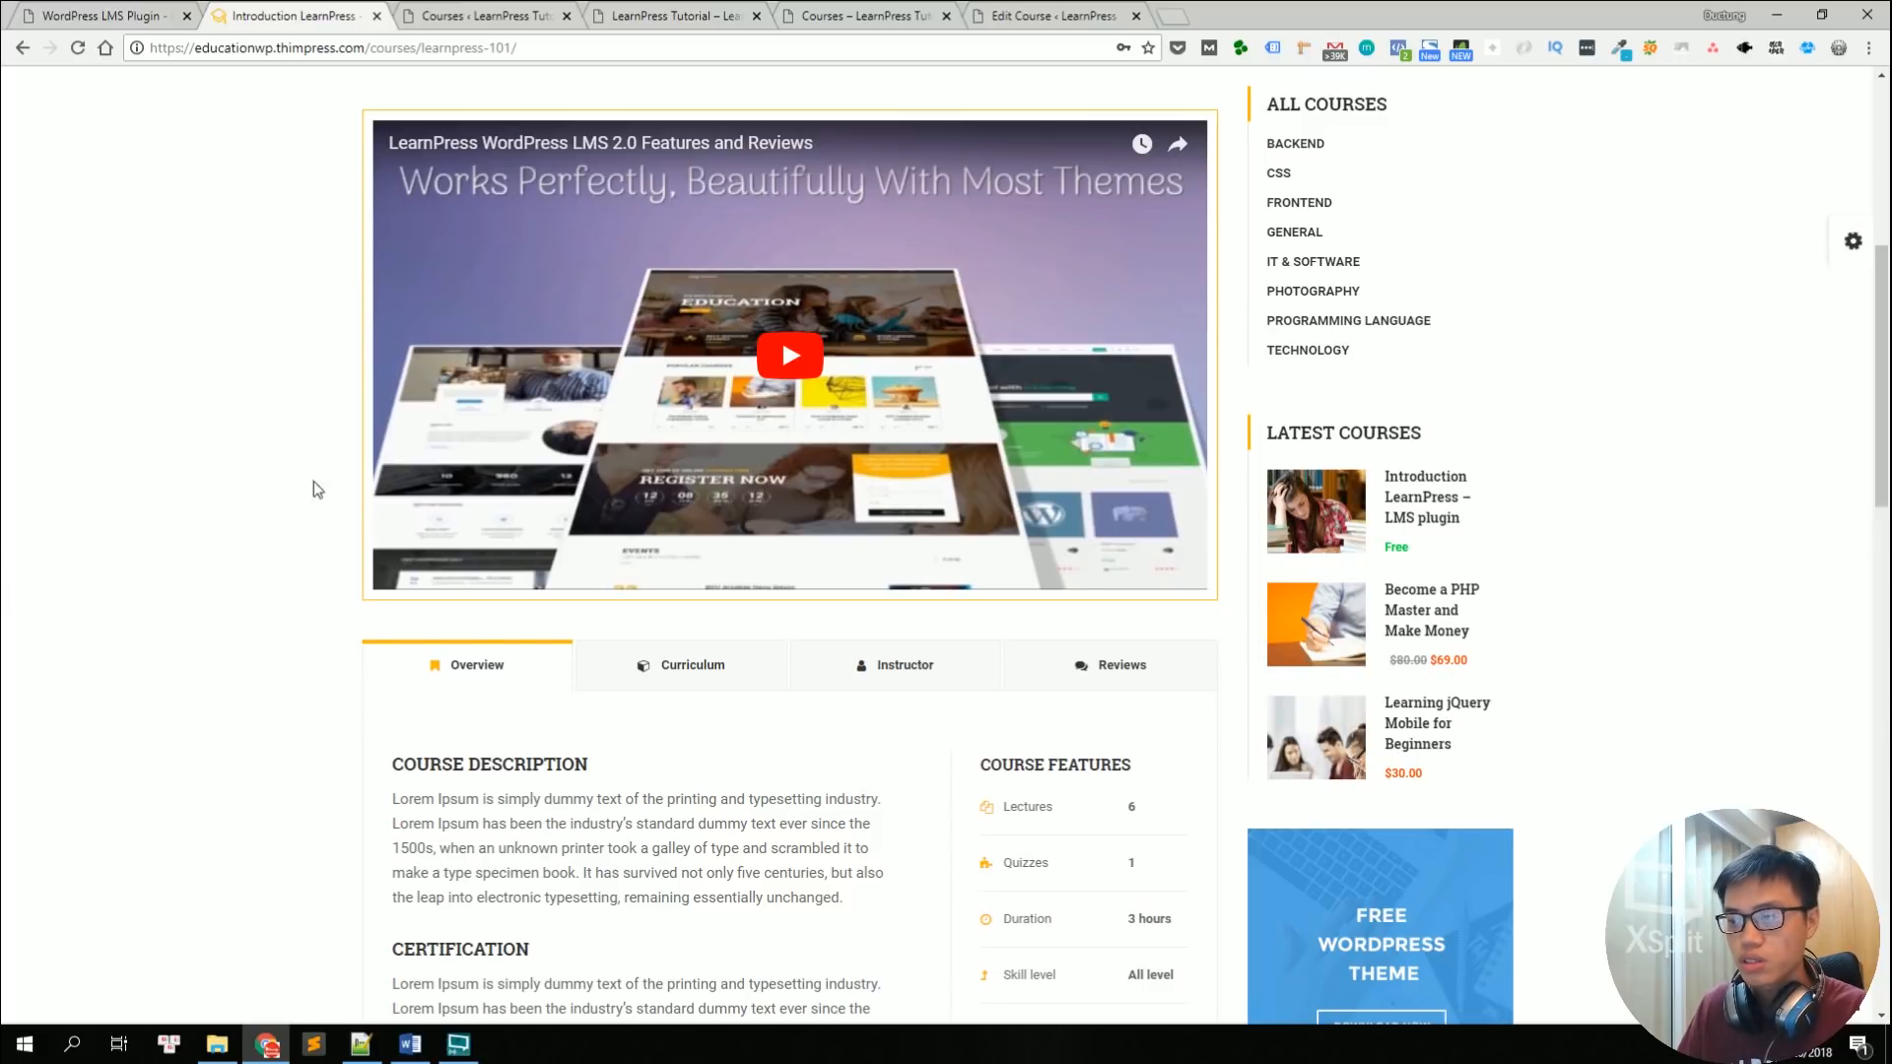
middle_click(263, 603)
scroll(263, 603, down, 5)
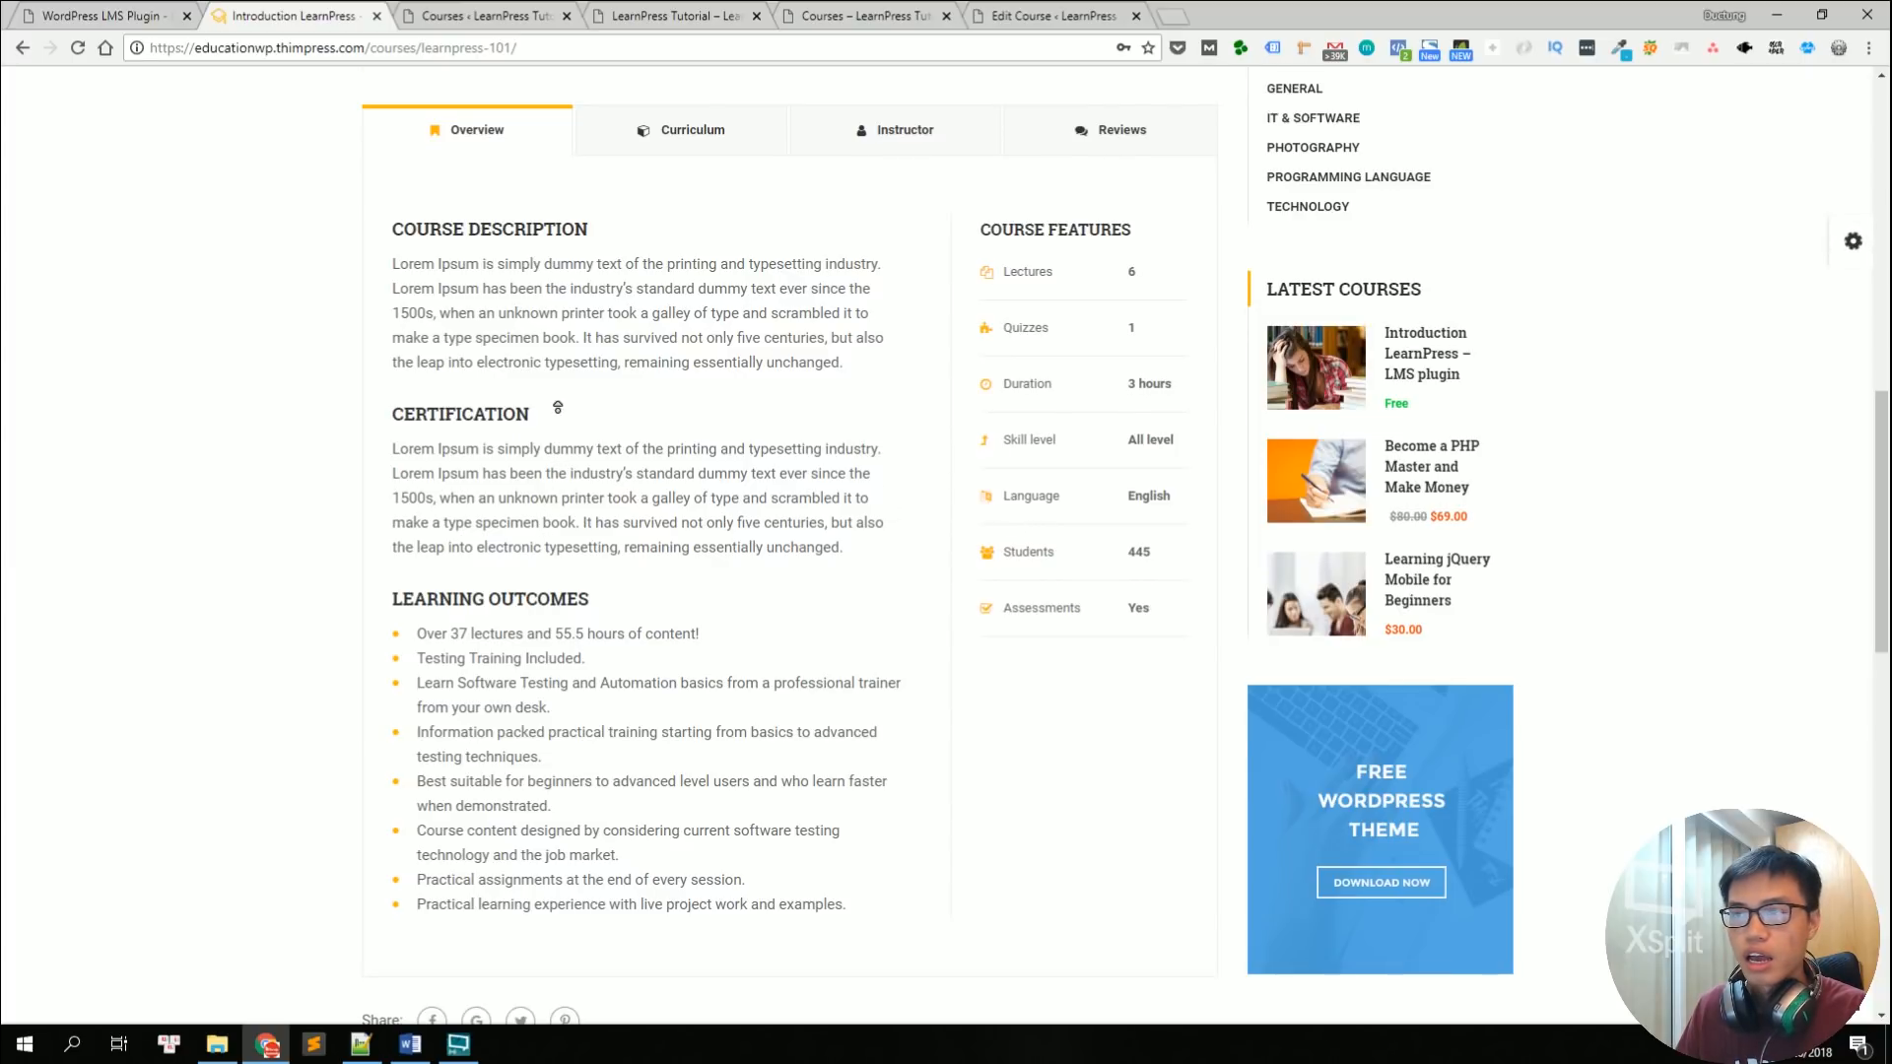
scroll(562, 399, up, 1)
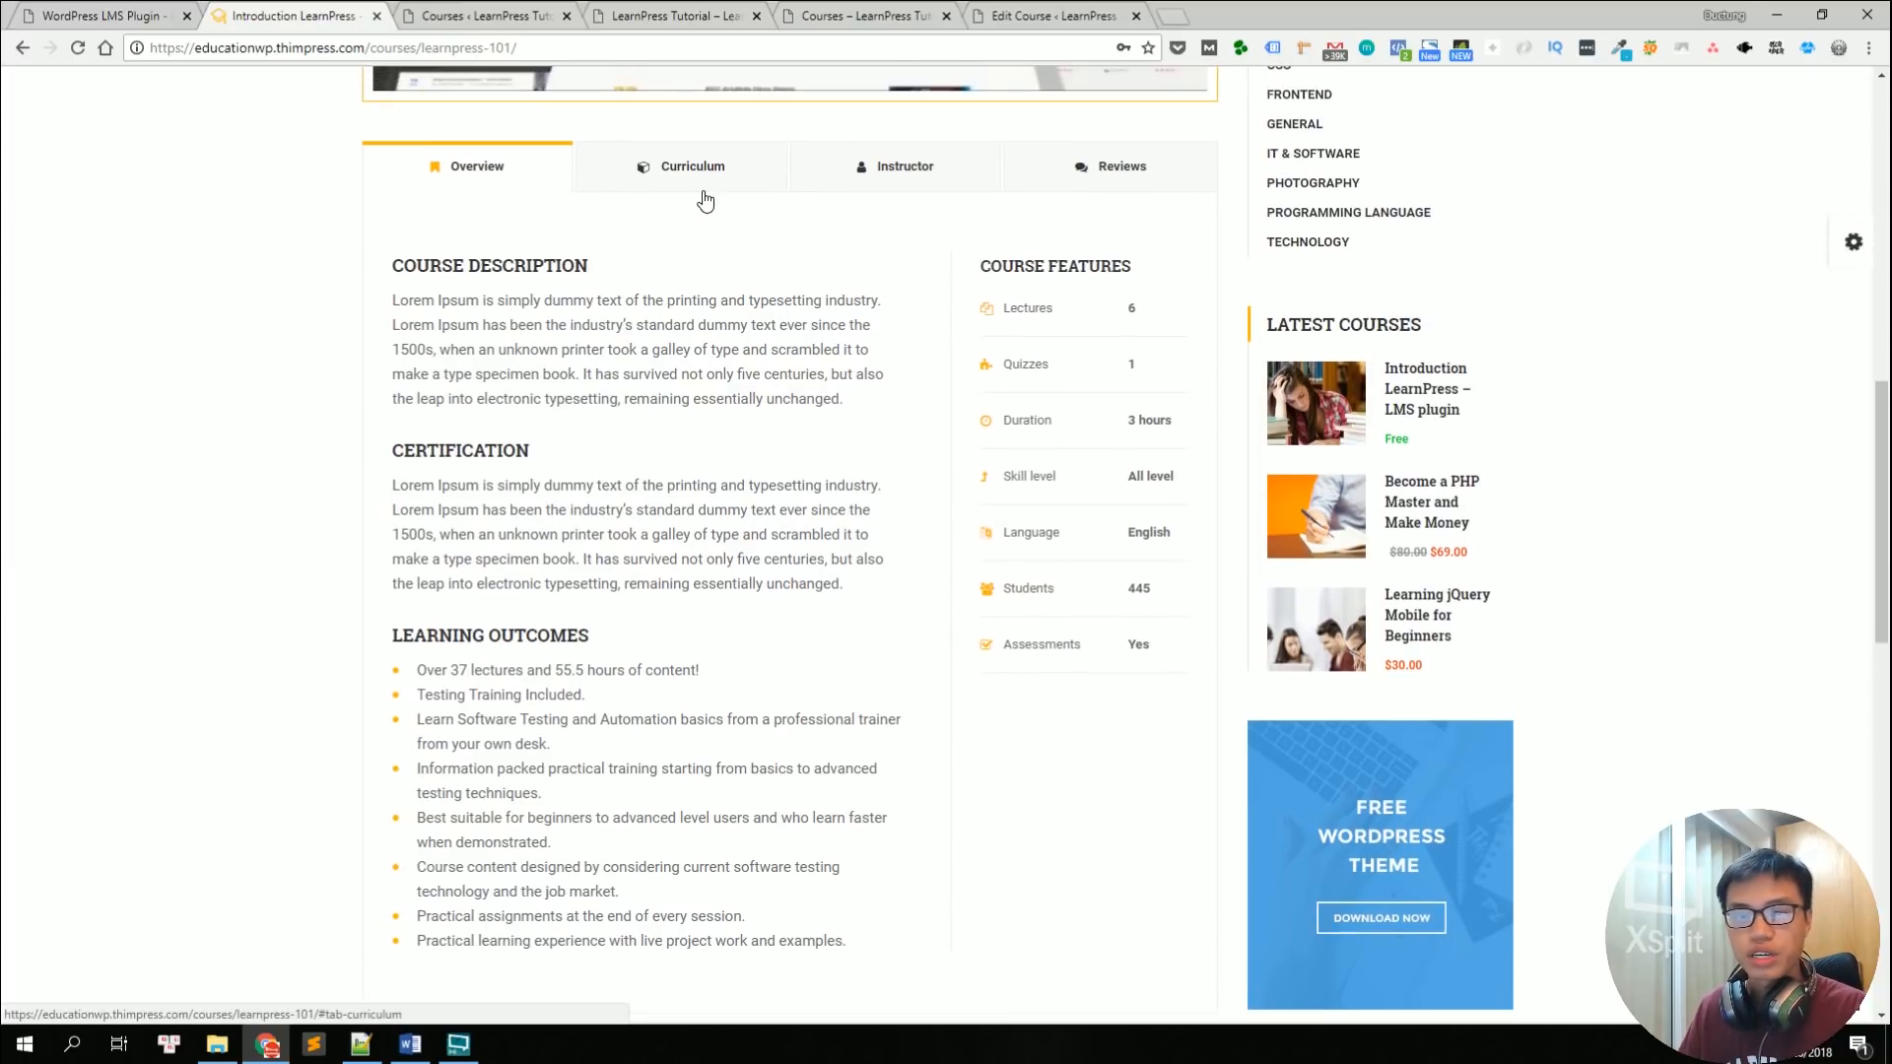
Step: View the course's curriculum, instructor and reviews sections in turn, reading through the student reviews
click(704, 197)
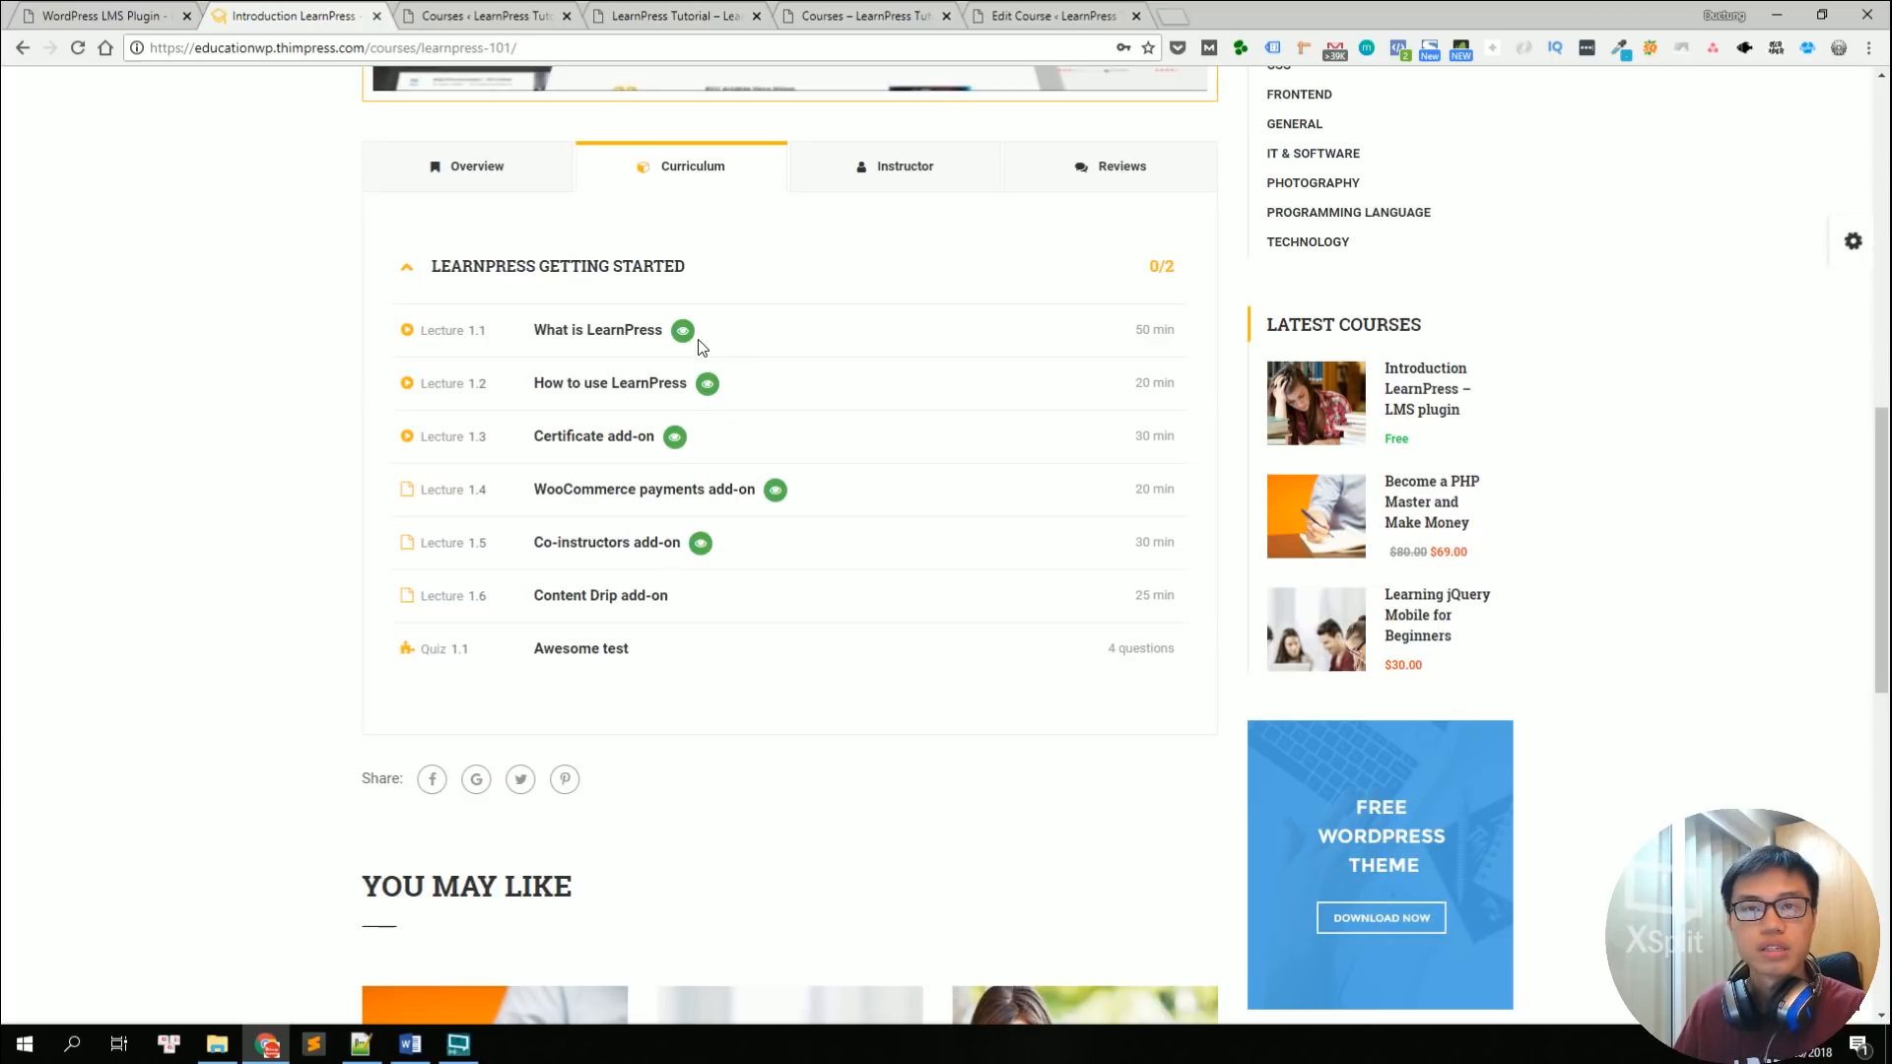
key(alt+Tab)
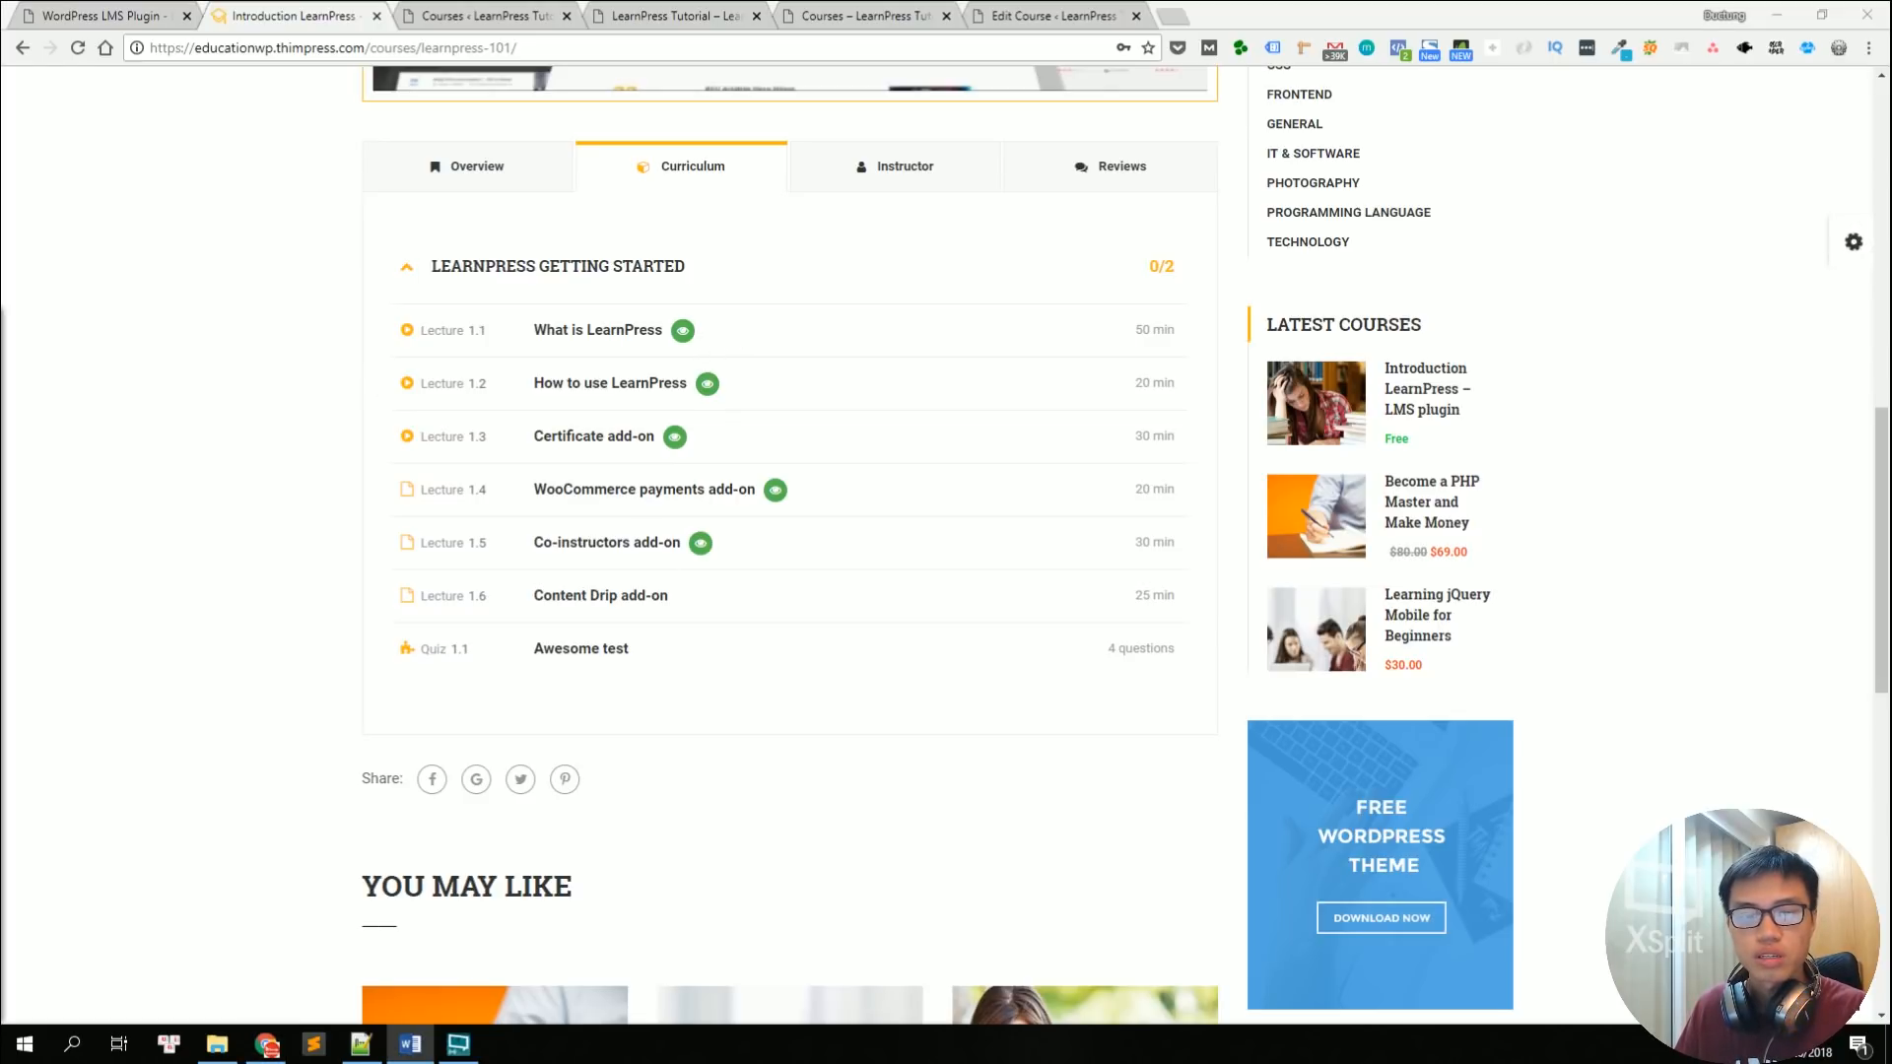
click(867, 187)
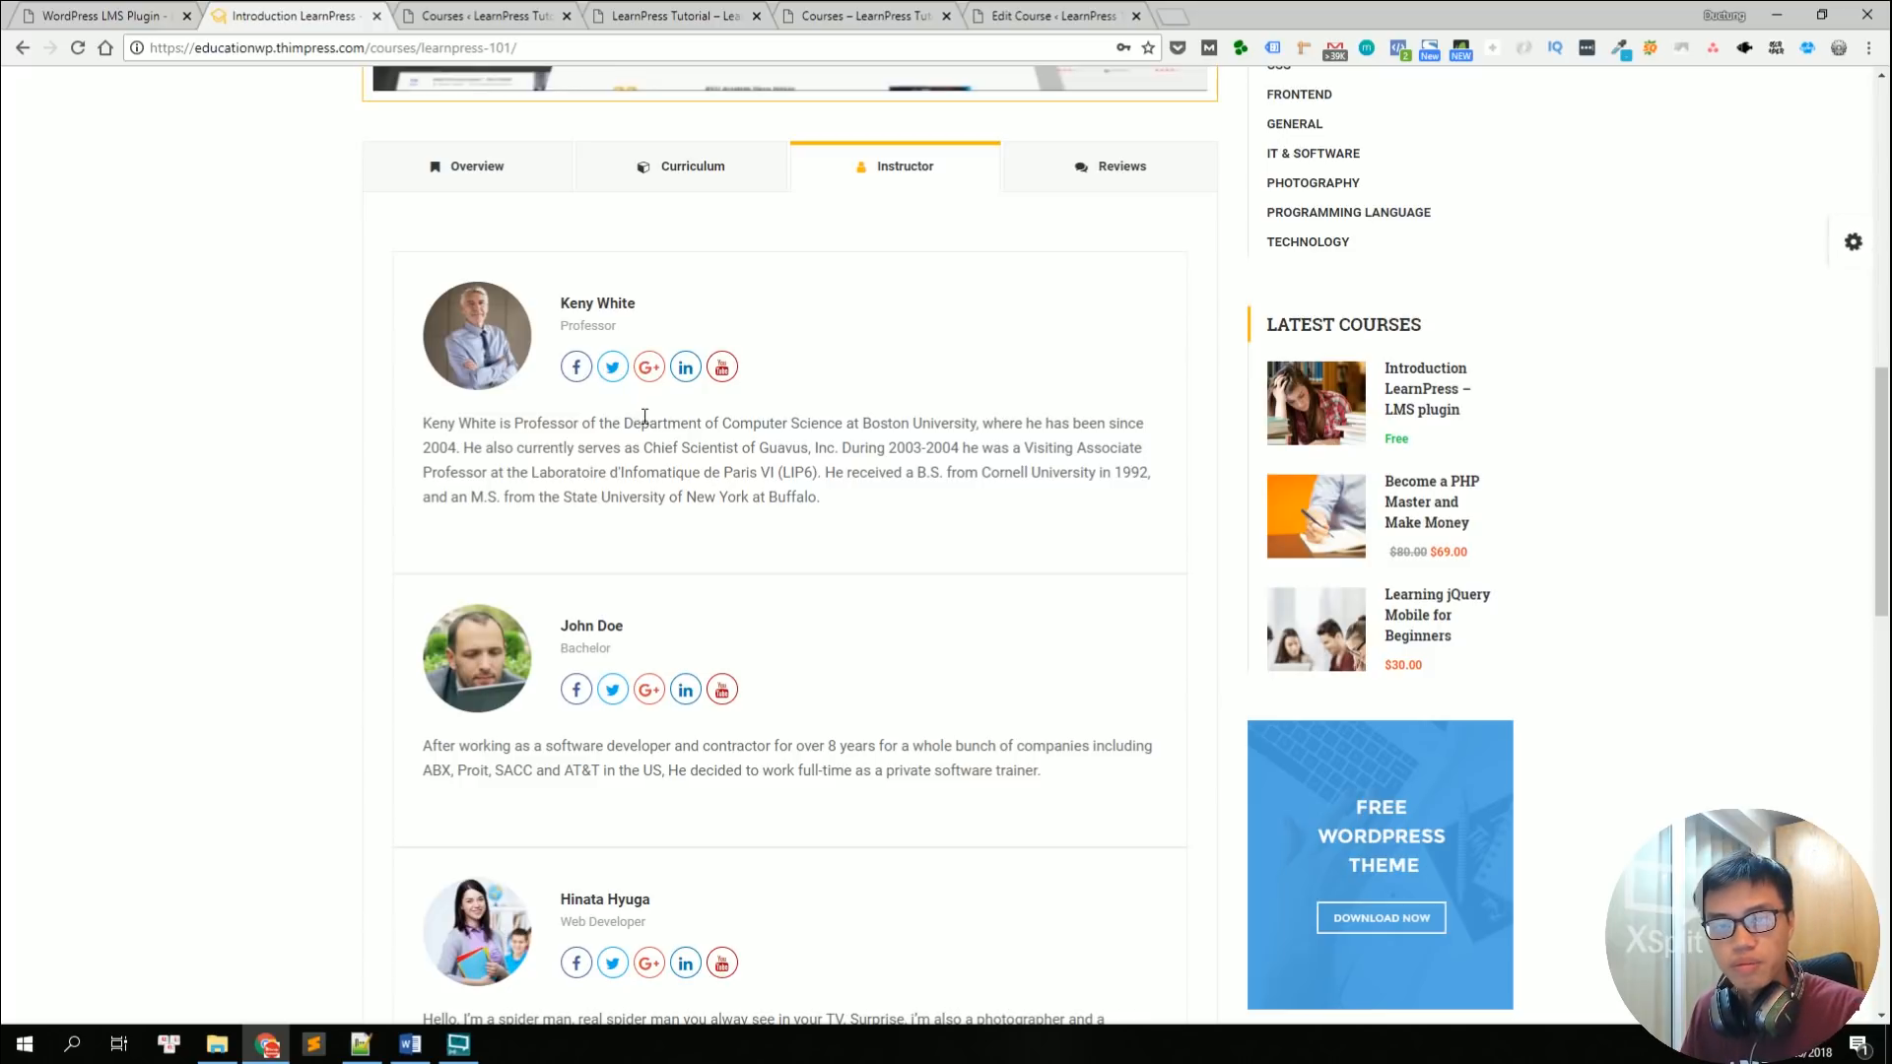
click(1102, 183)
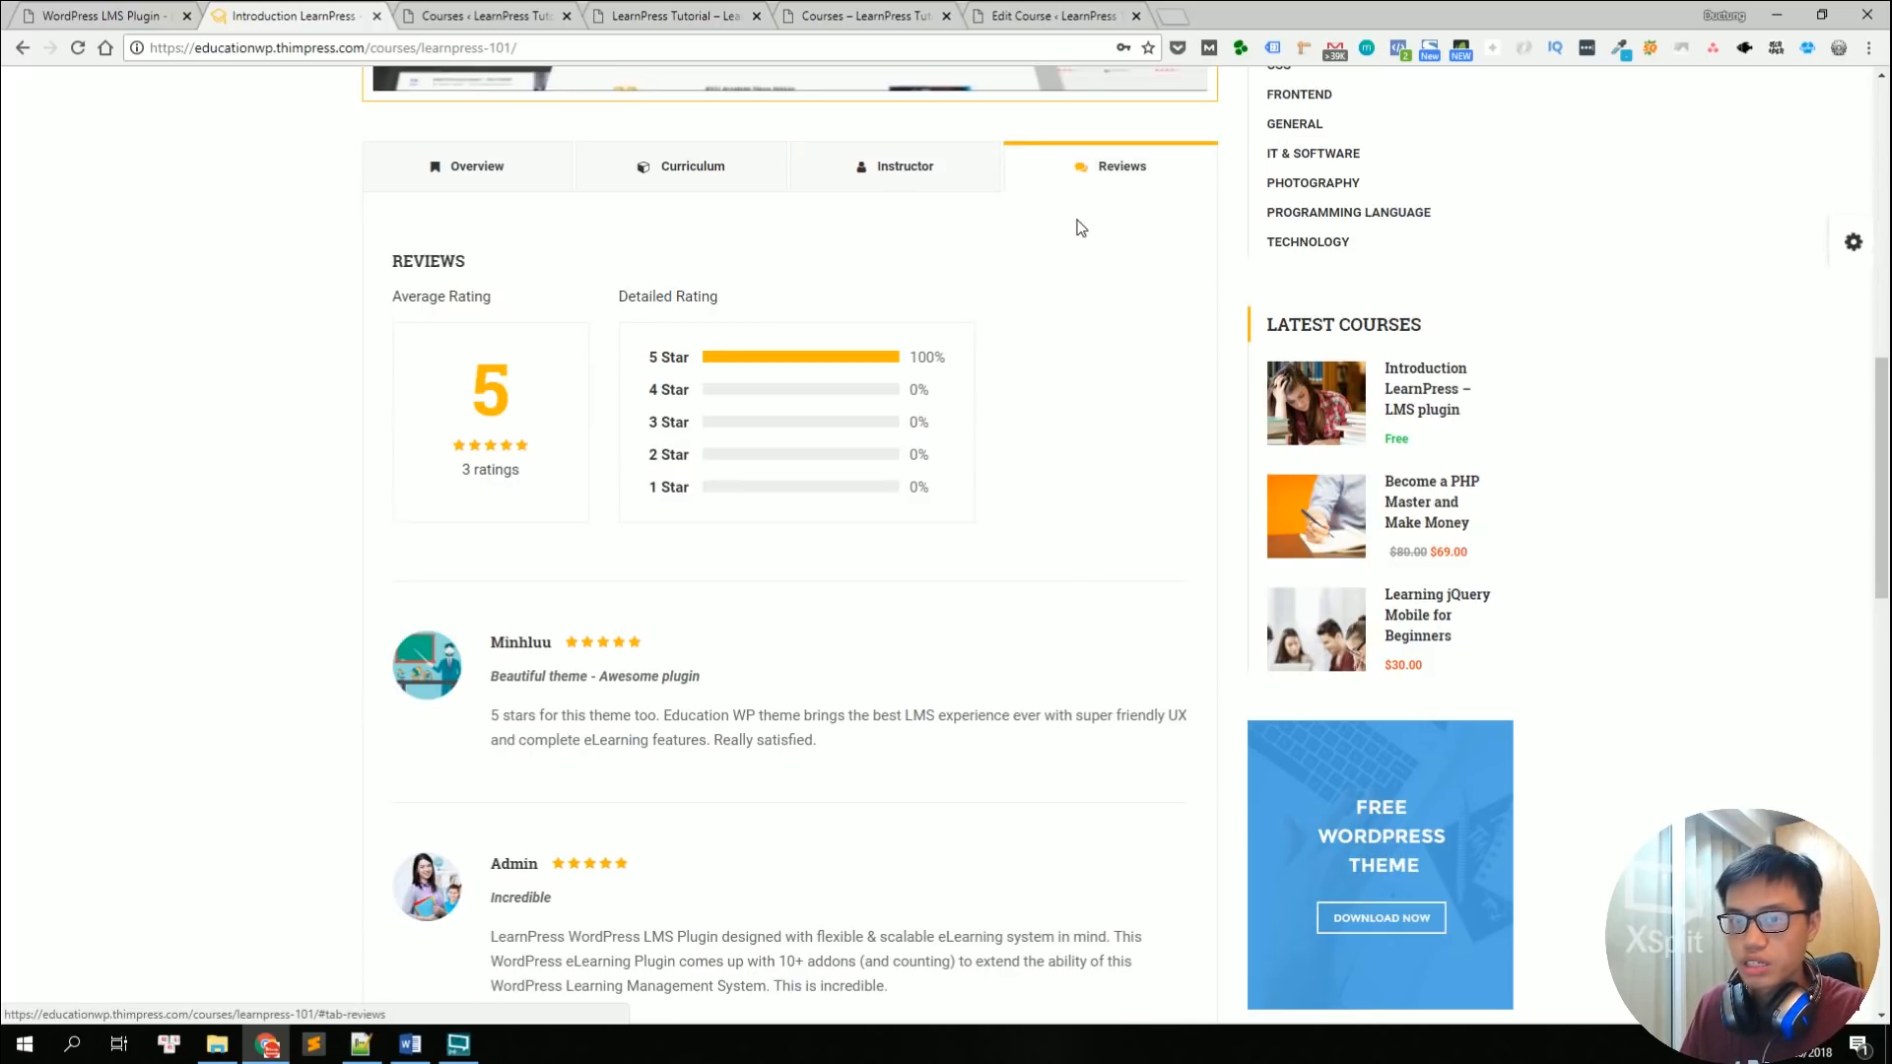
scroll(1074, 349, down, 1)
scroll(1074, 349, down, 3)
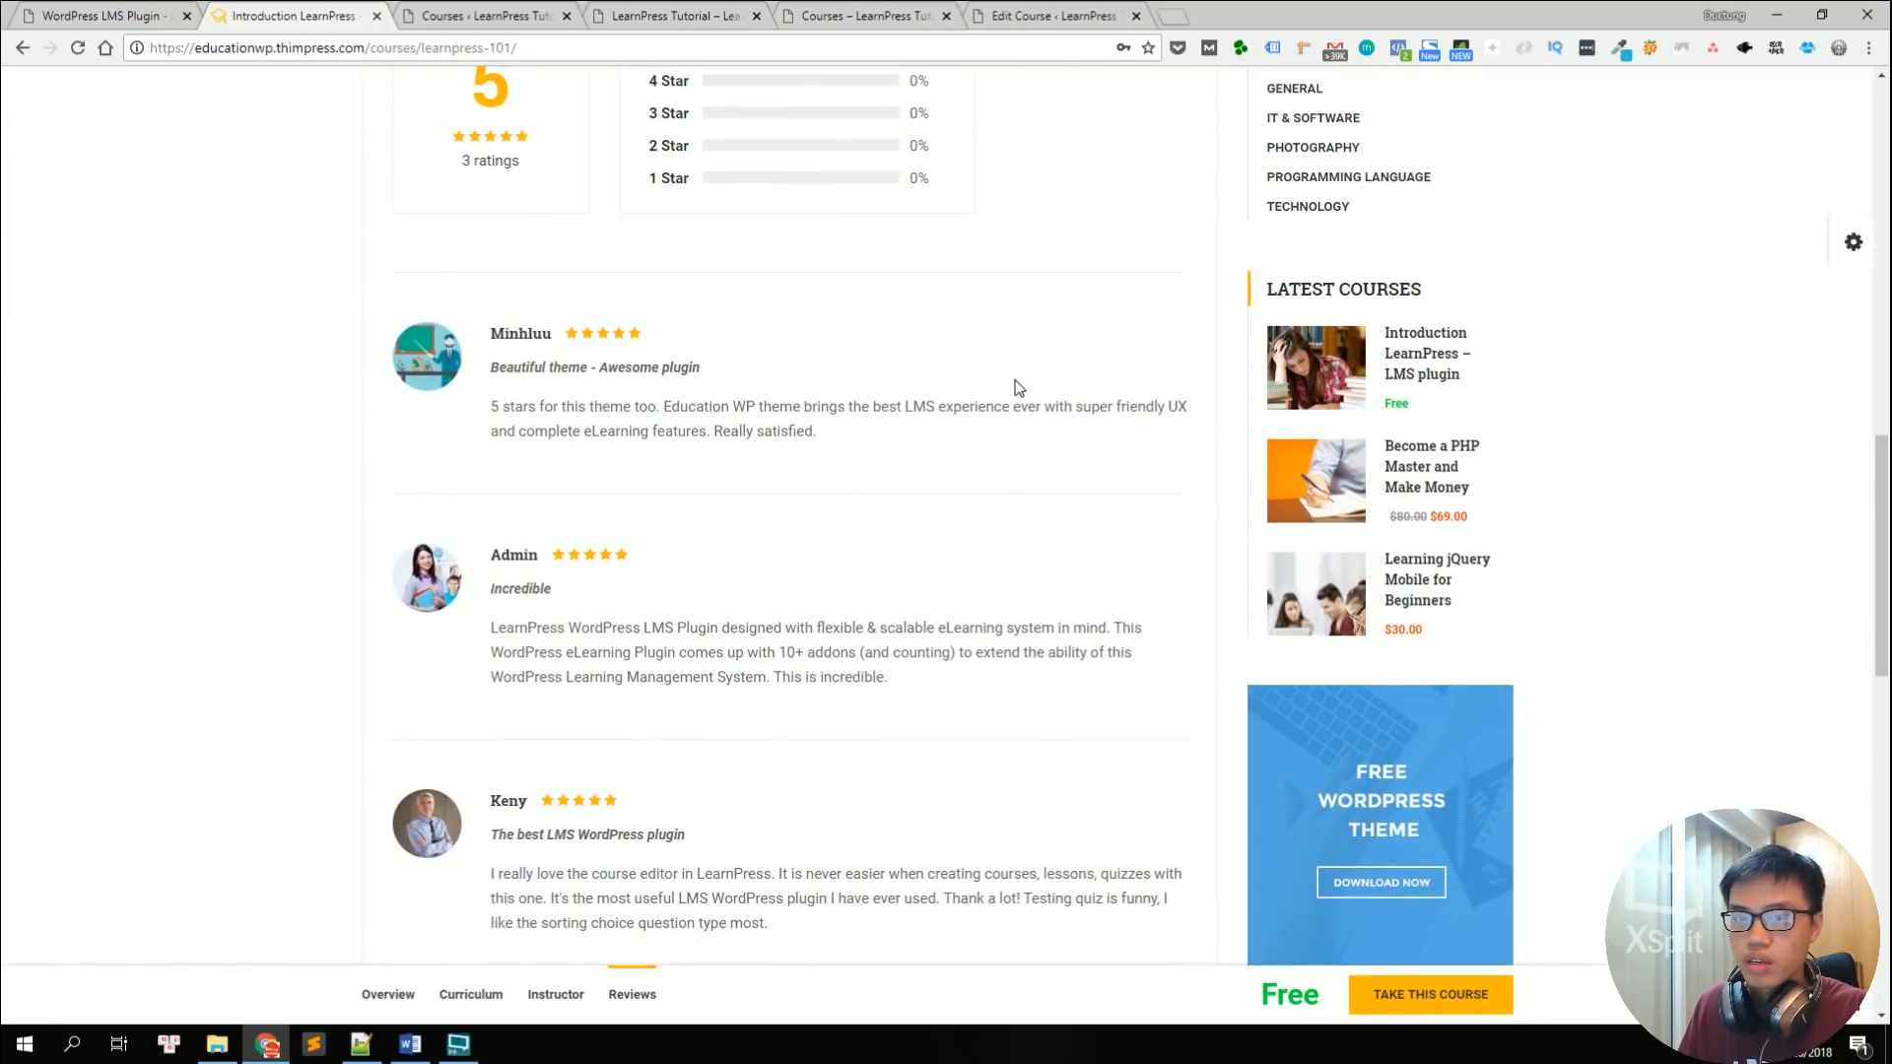
scroll(1018, 388, up, 10)
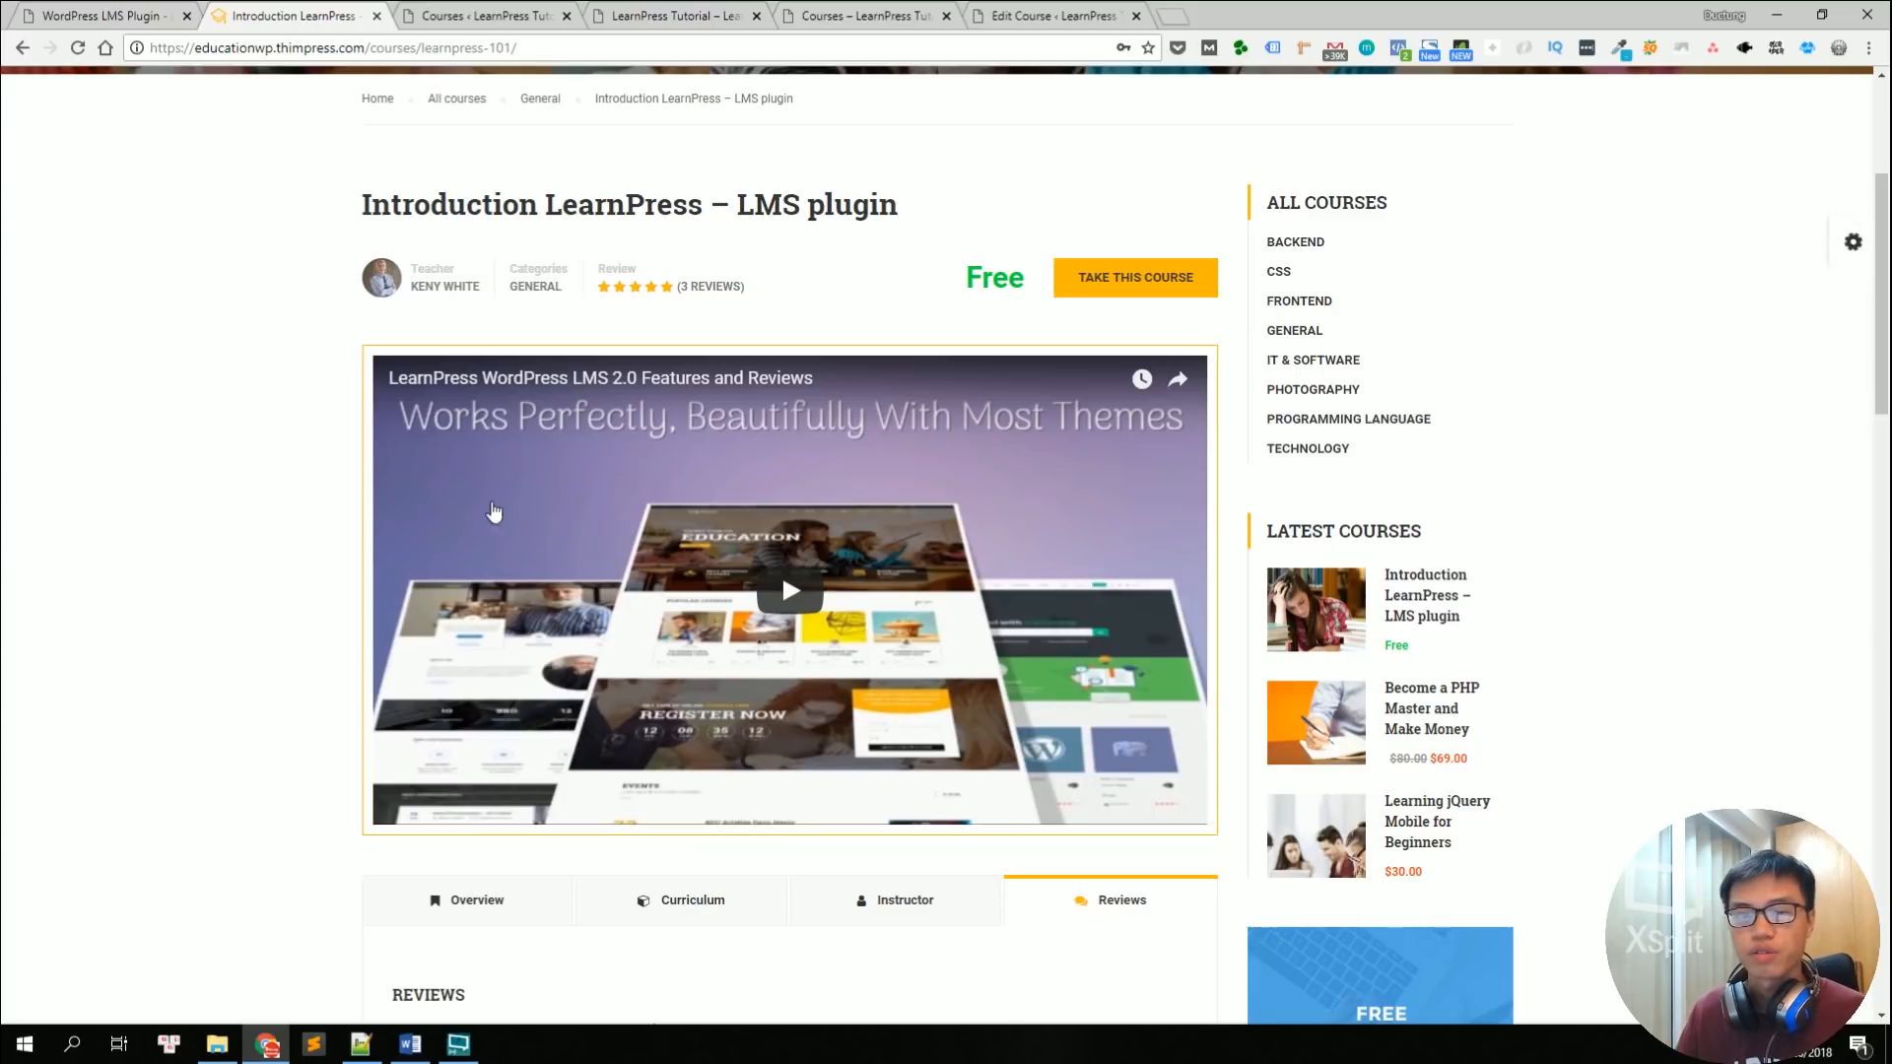
Step: Open the What is LearnPress lesson from the course curriculum and look through its video and text content
click(0, 537)
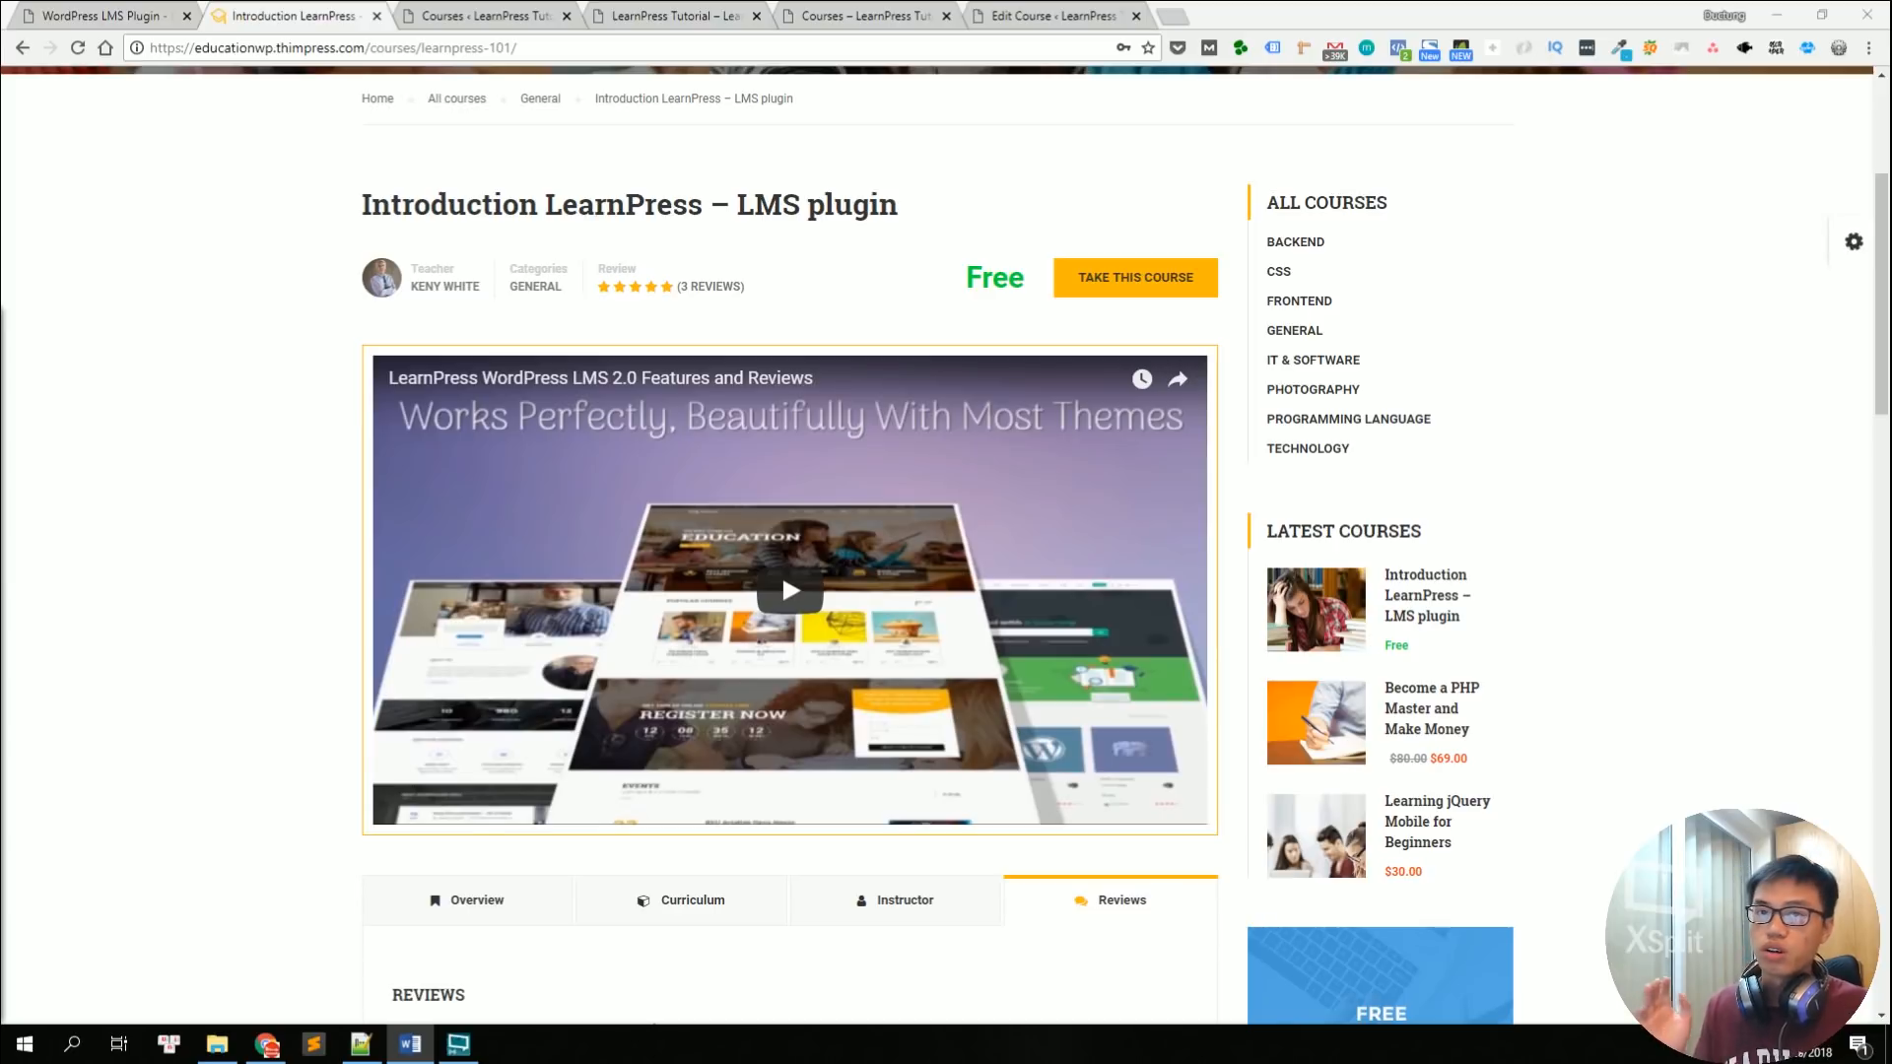
middle_click(296, 530)
click(646, 507)
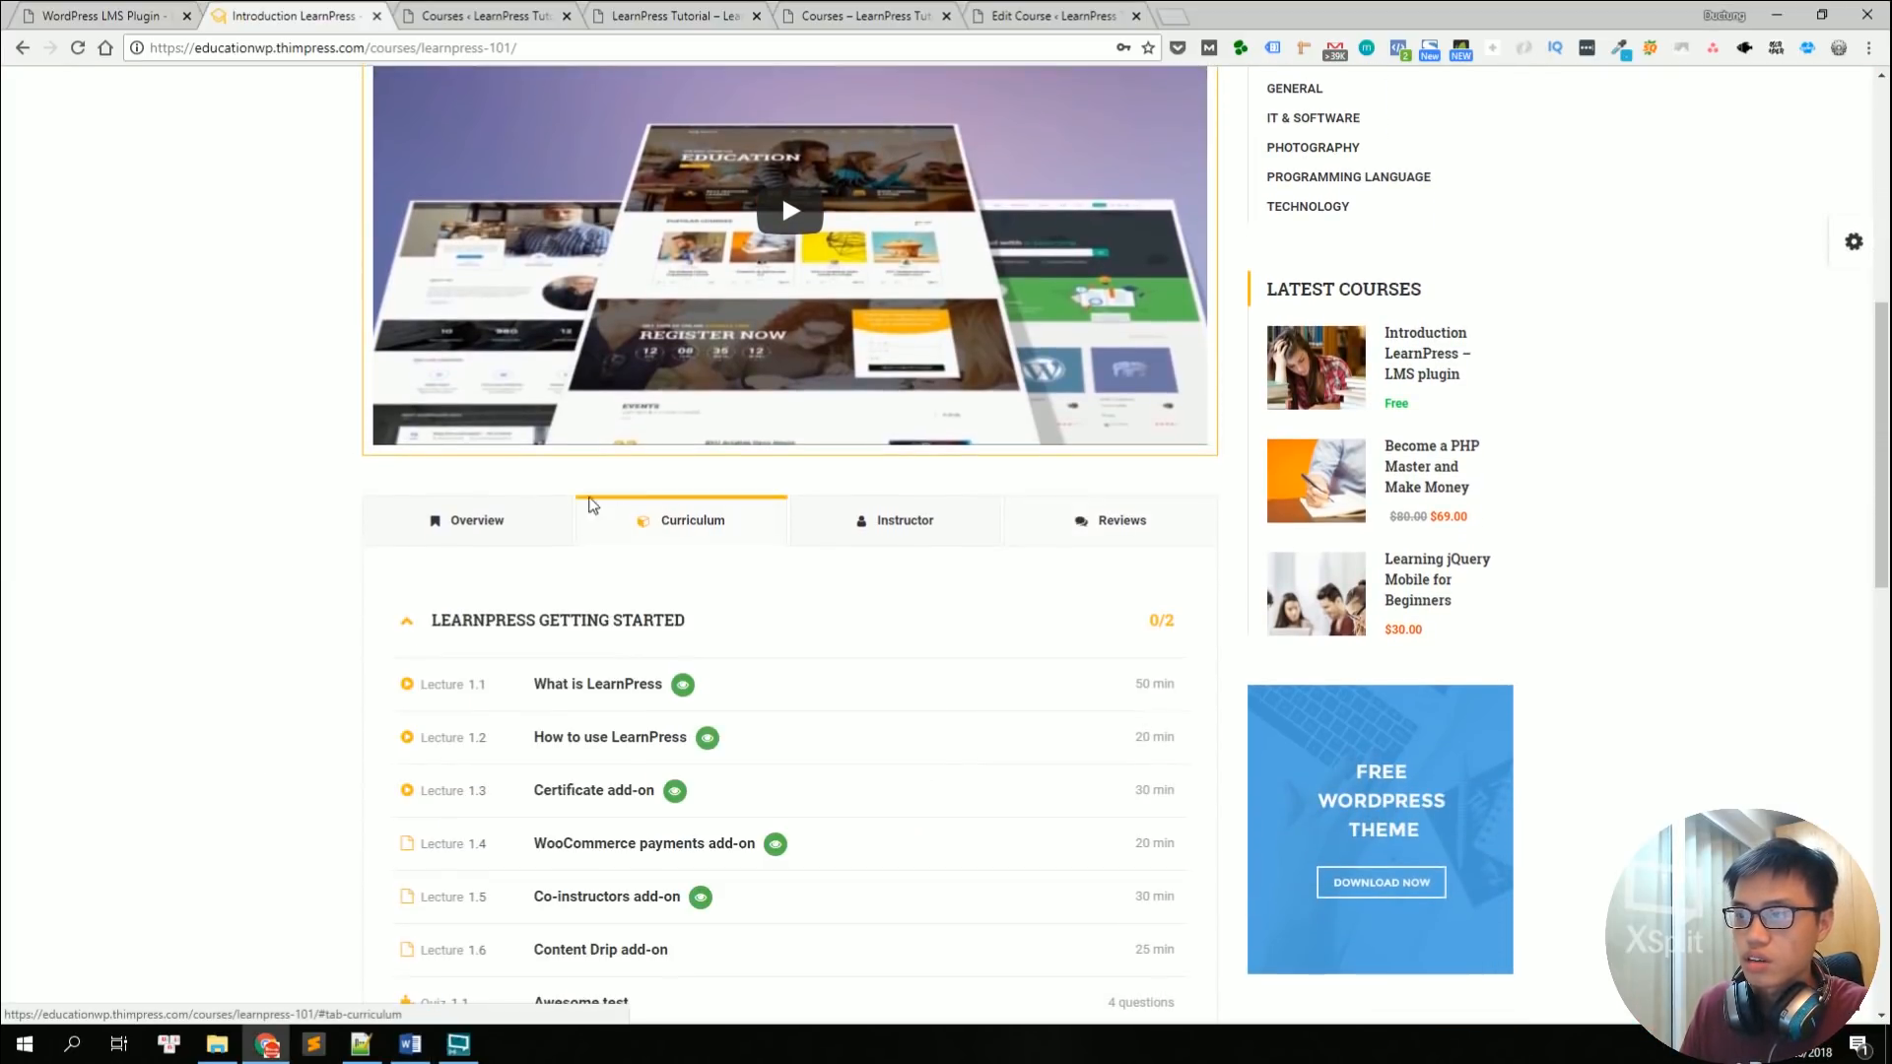
middle_click(233, 417)
click(684, 596)
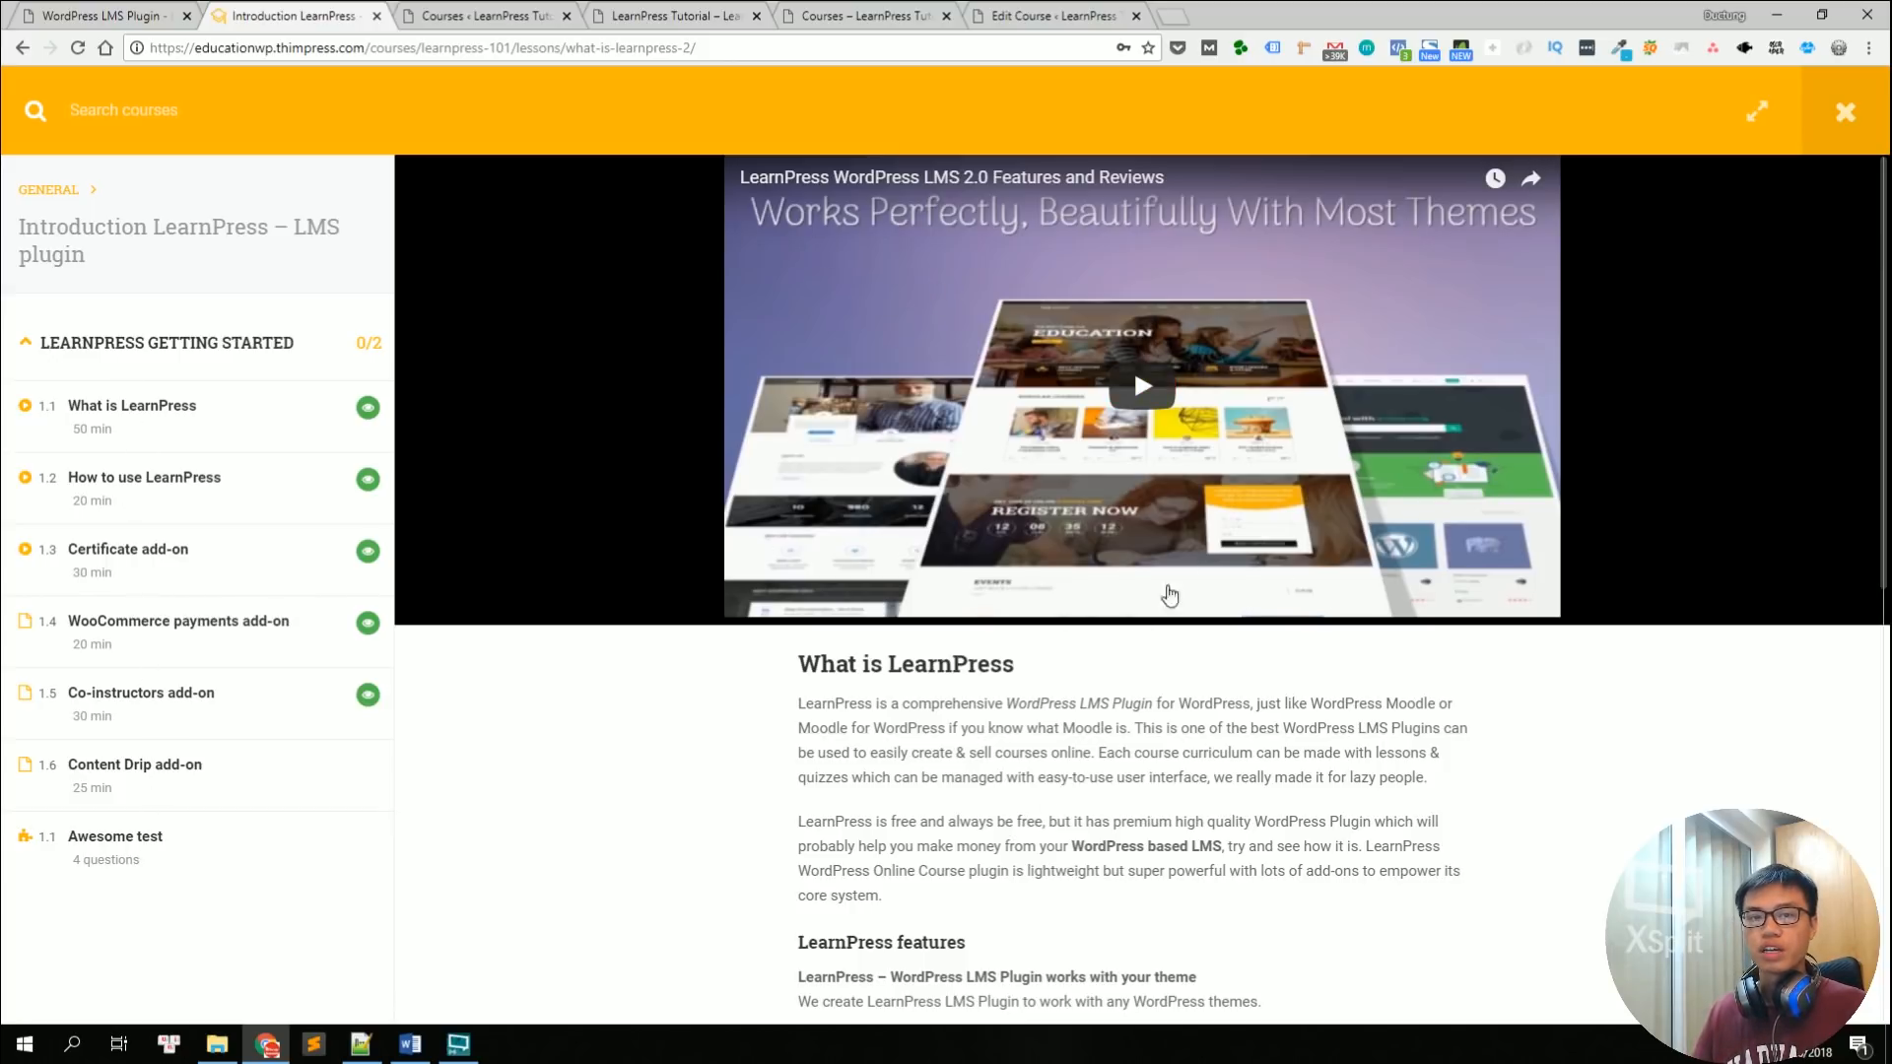
scroll(418, 650, down, 3)
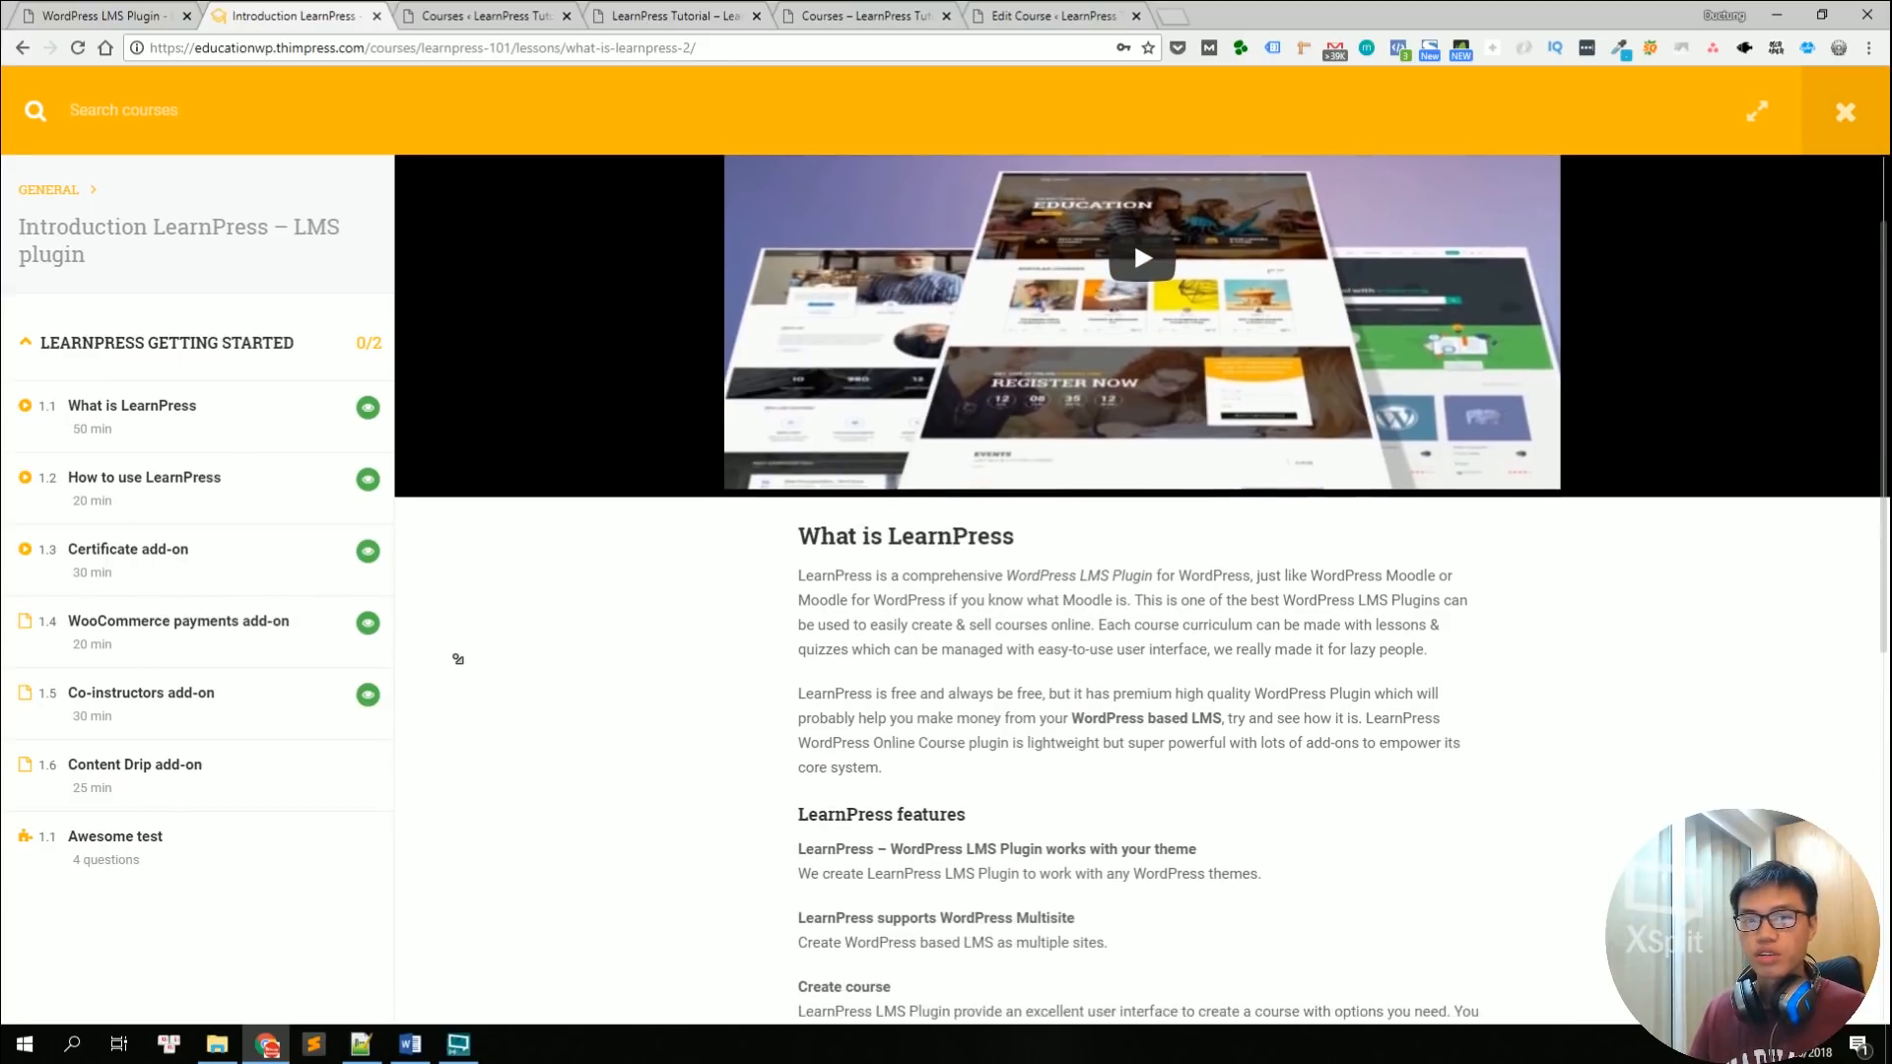
scroll(483, 662, down, 2)
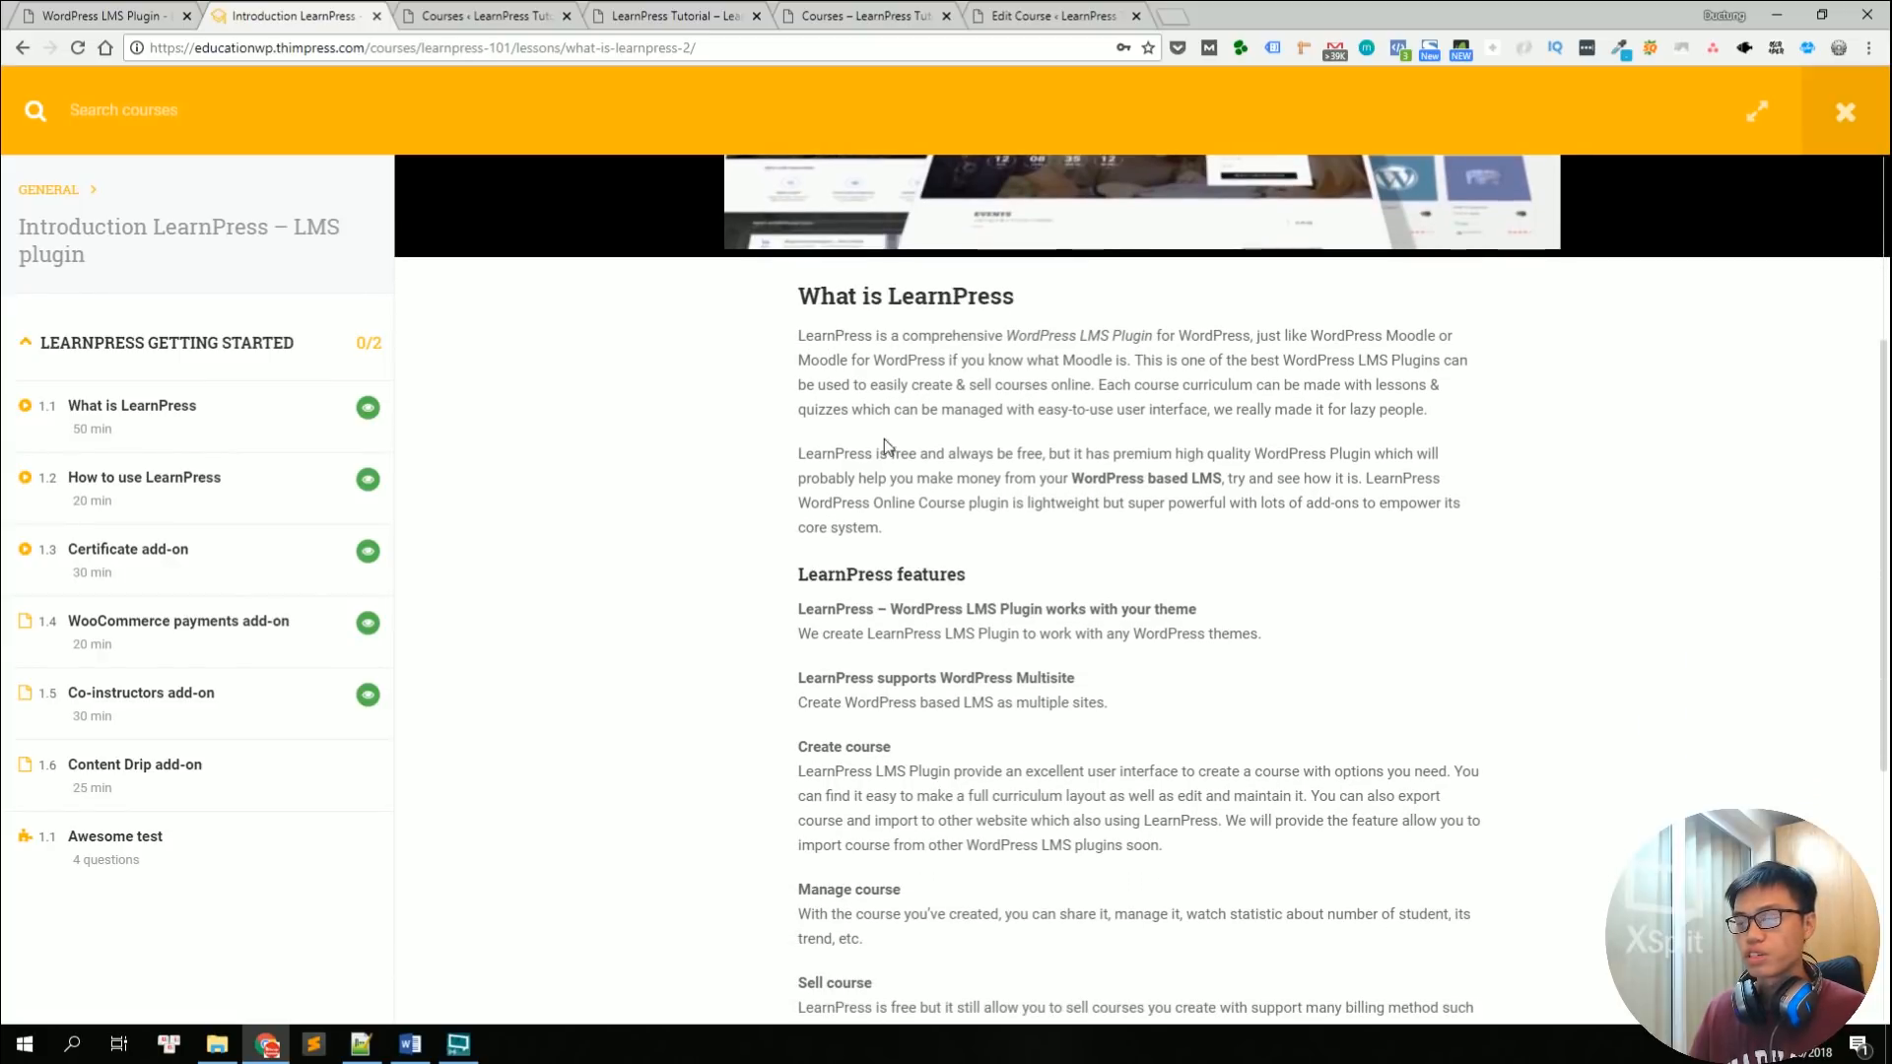
scroll(966, 479, up, 4)
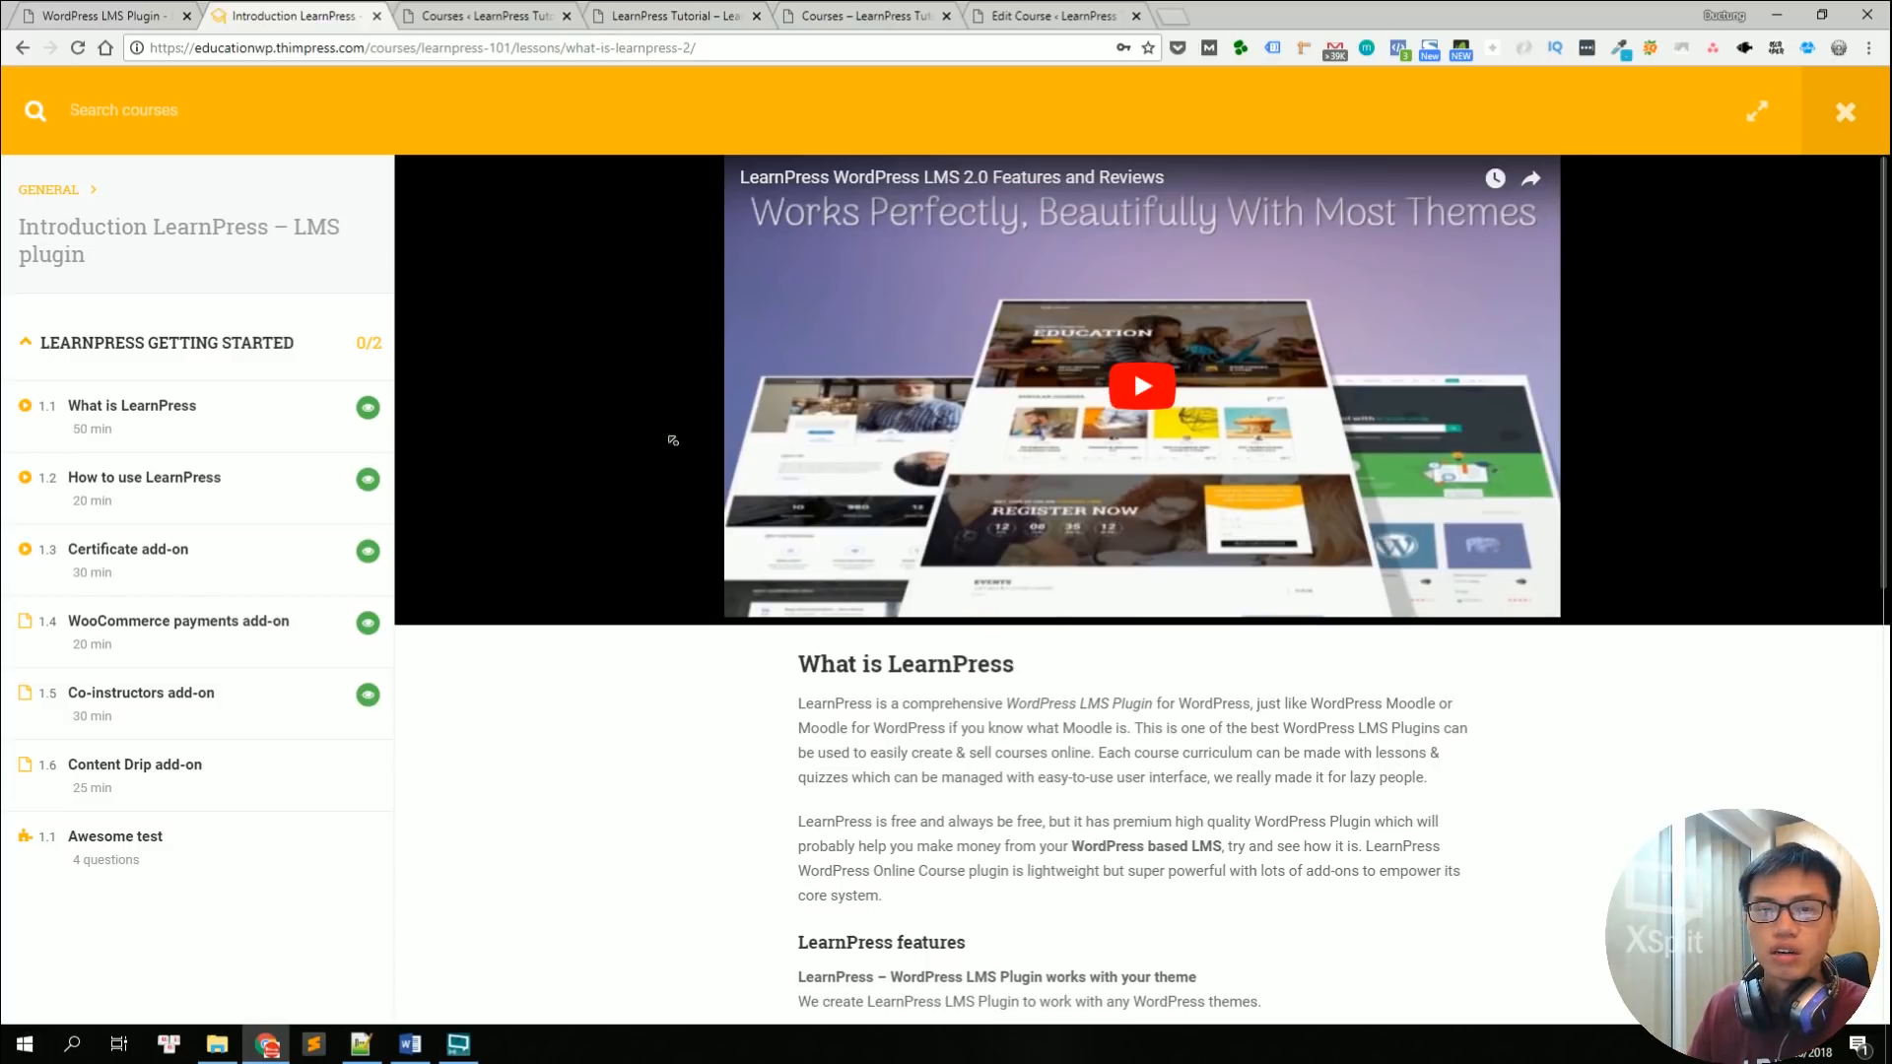
Step: Open the Certificate add-on lesson and advance its embedded SlideShare presentation to slide 4
click(150, 554)
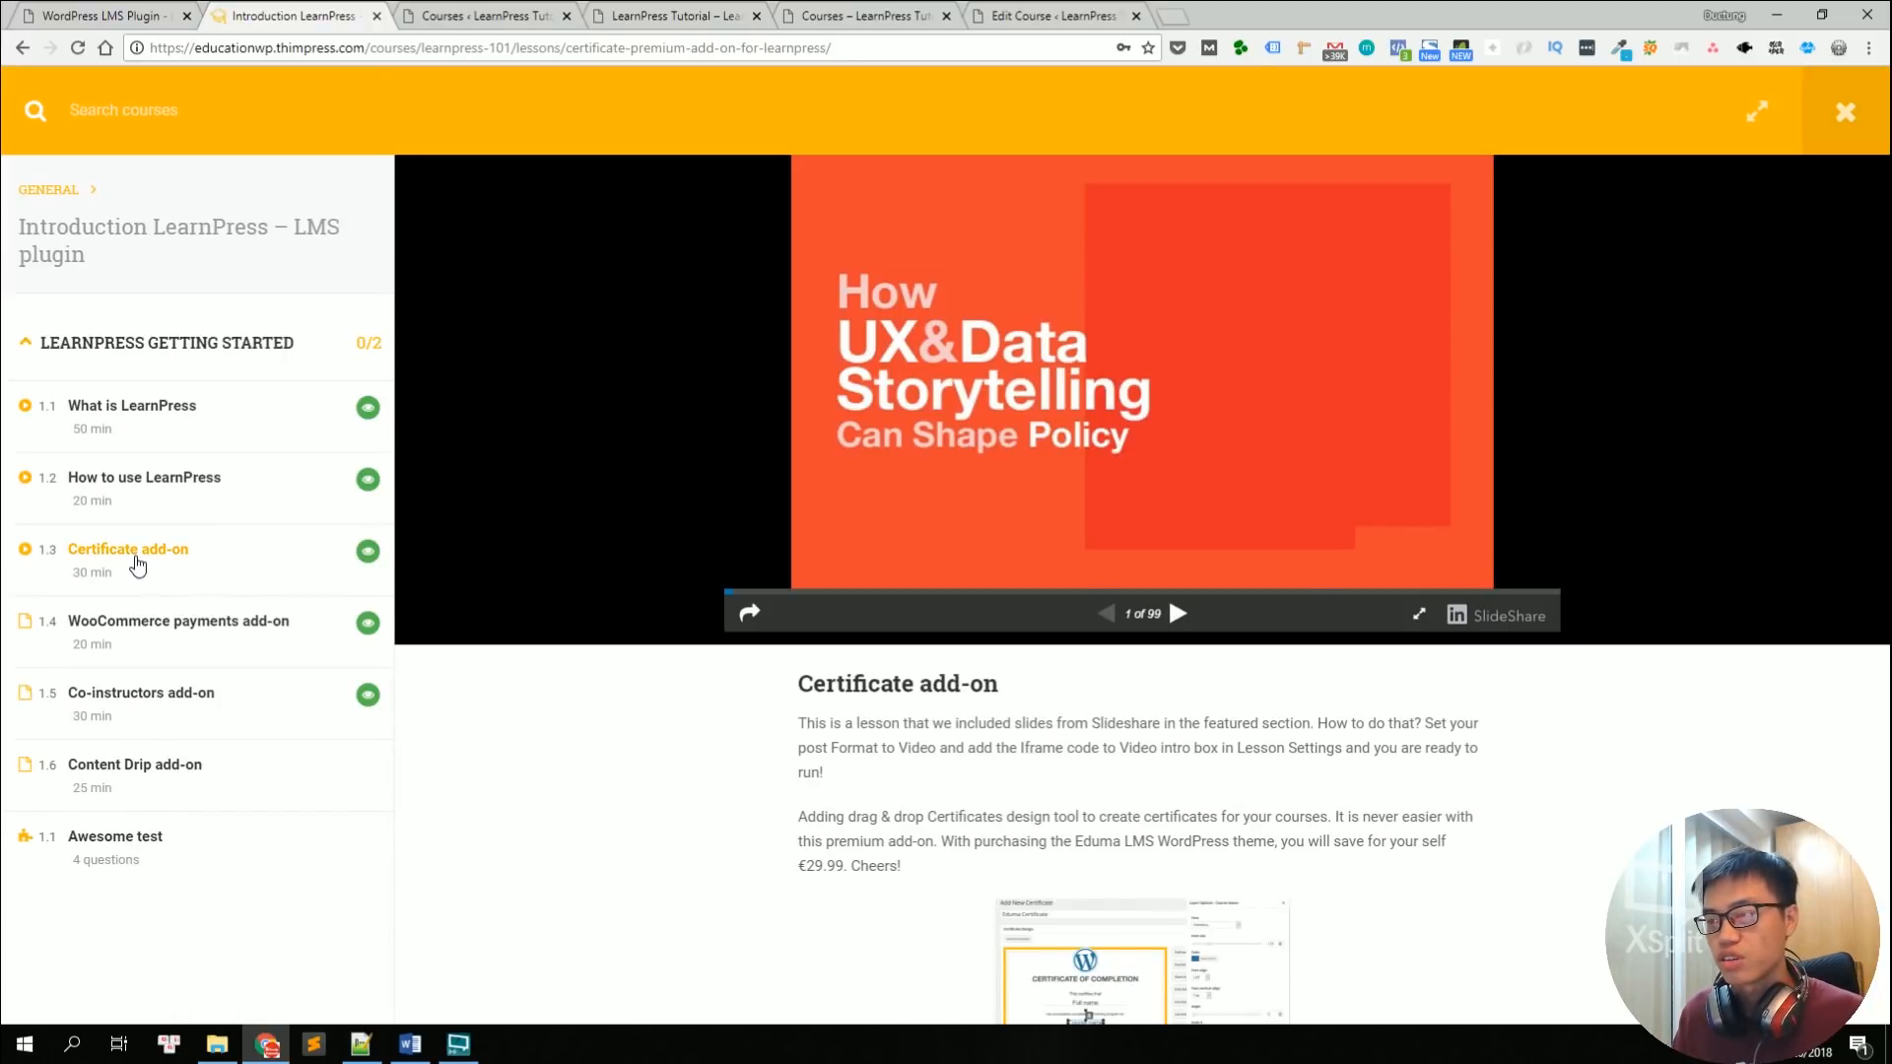
click(1179, 616)
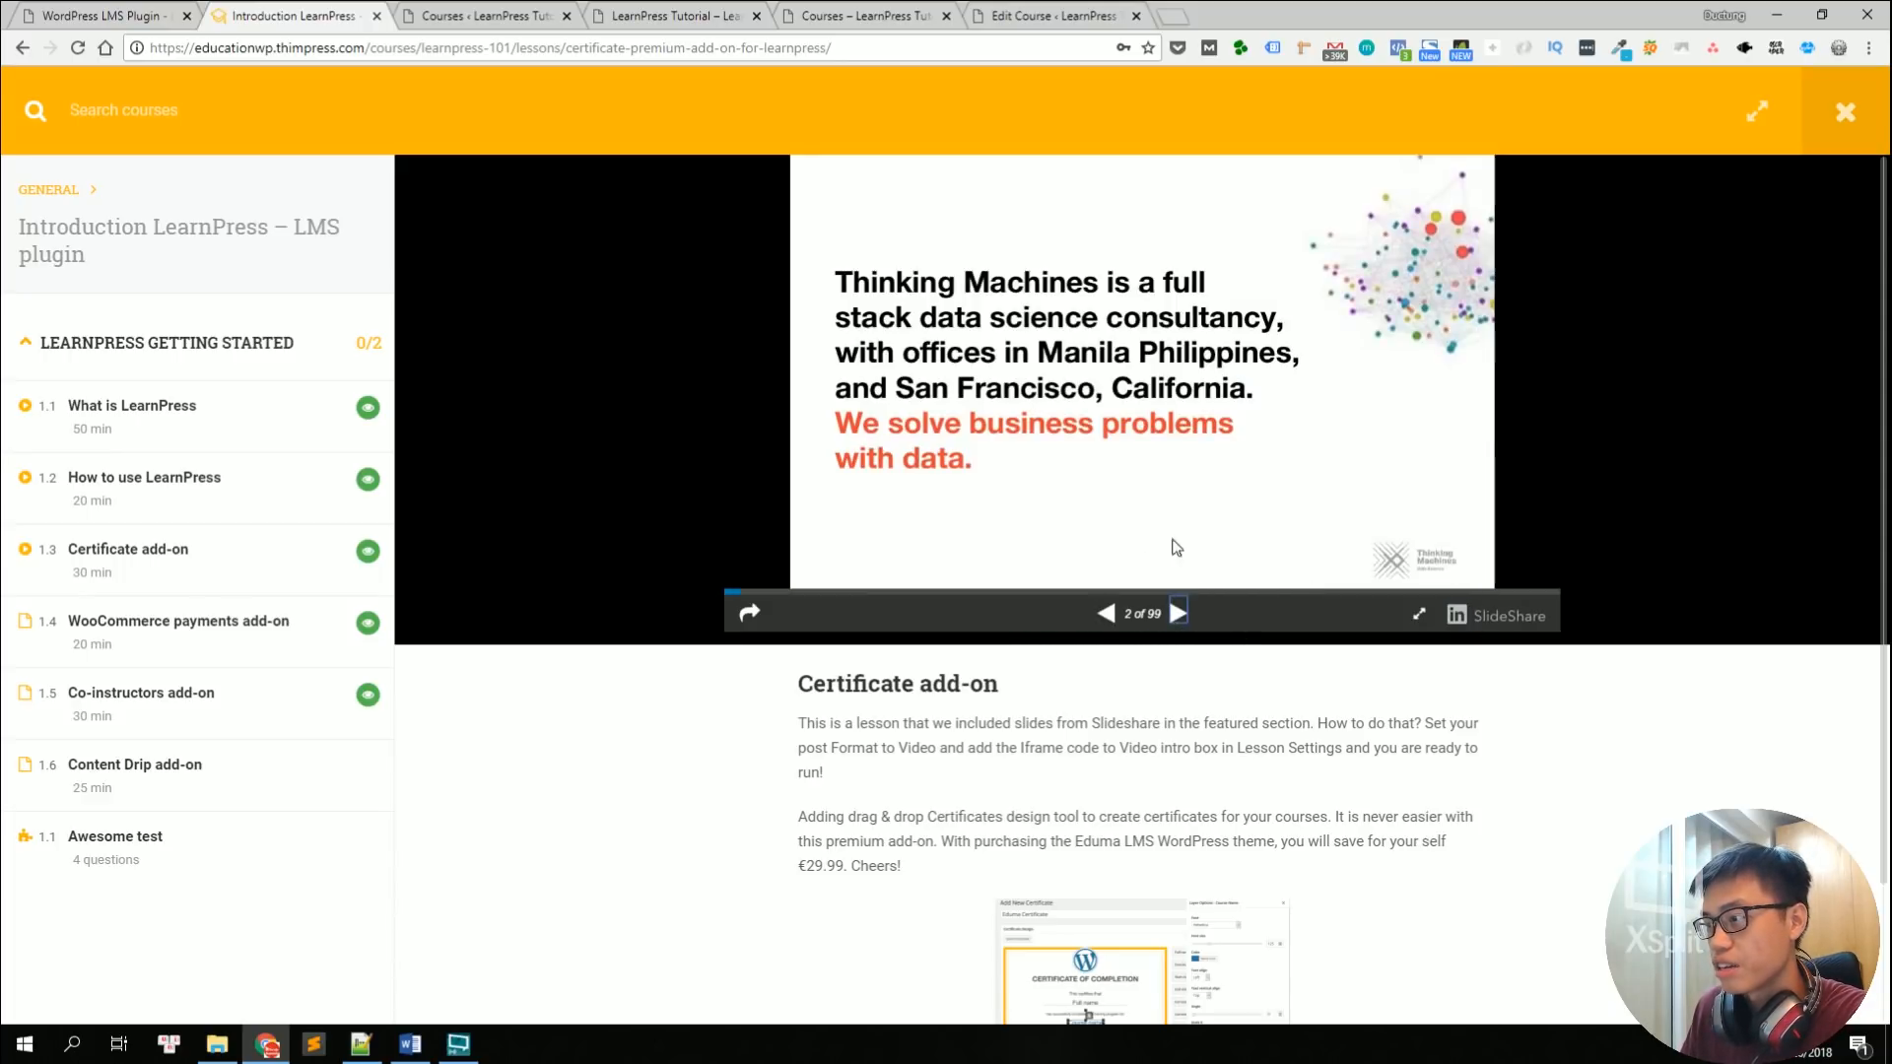
click(1180, 615)
click(1179, 615)
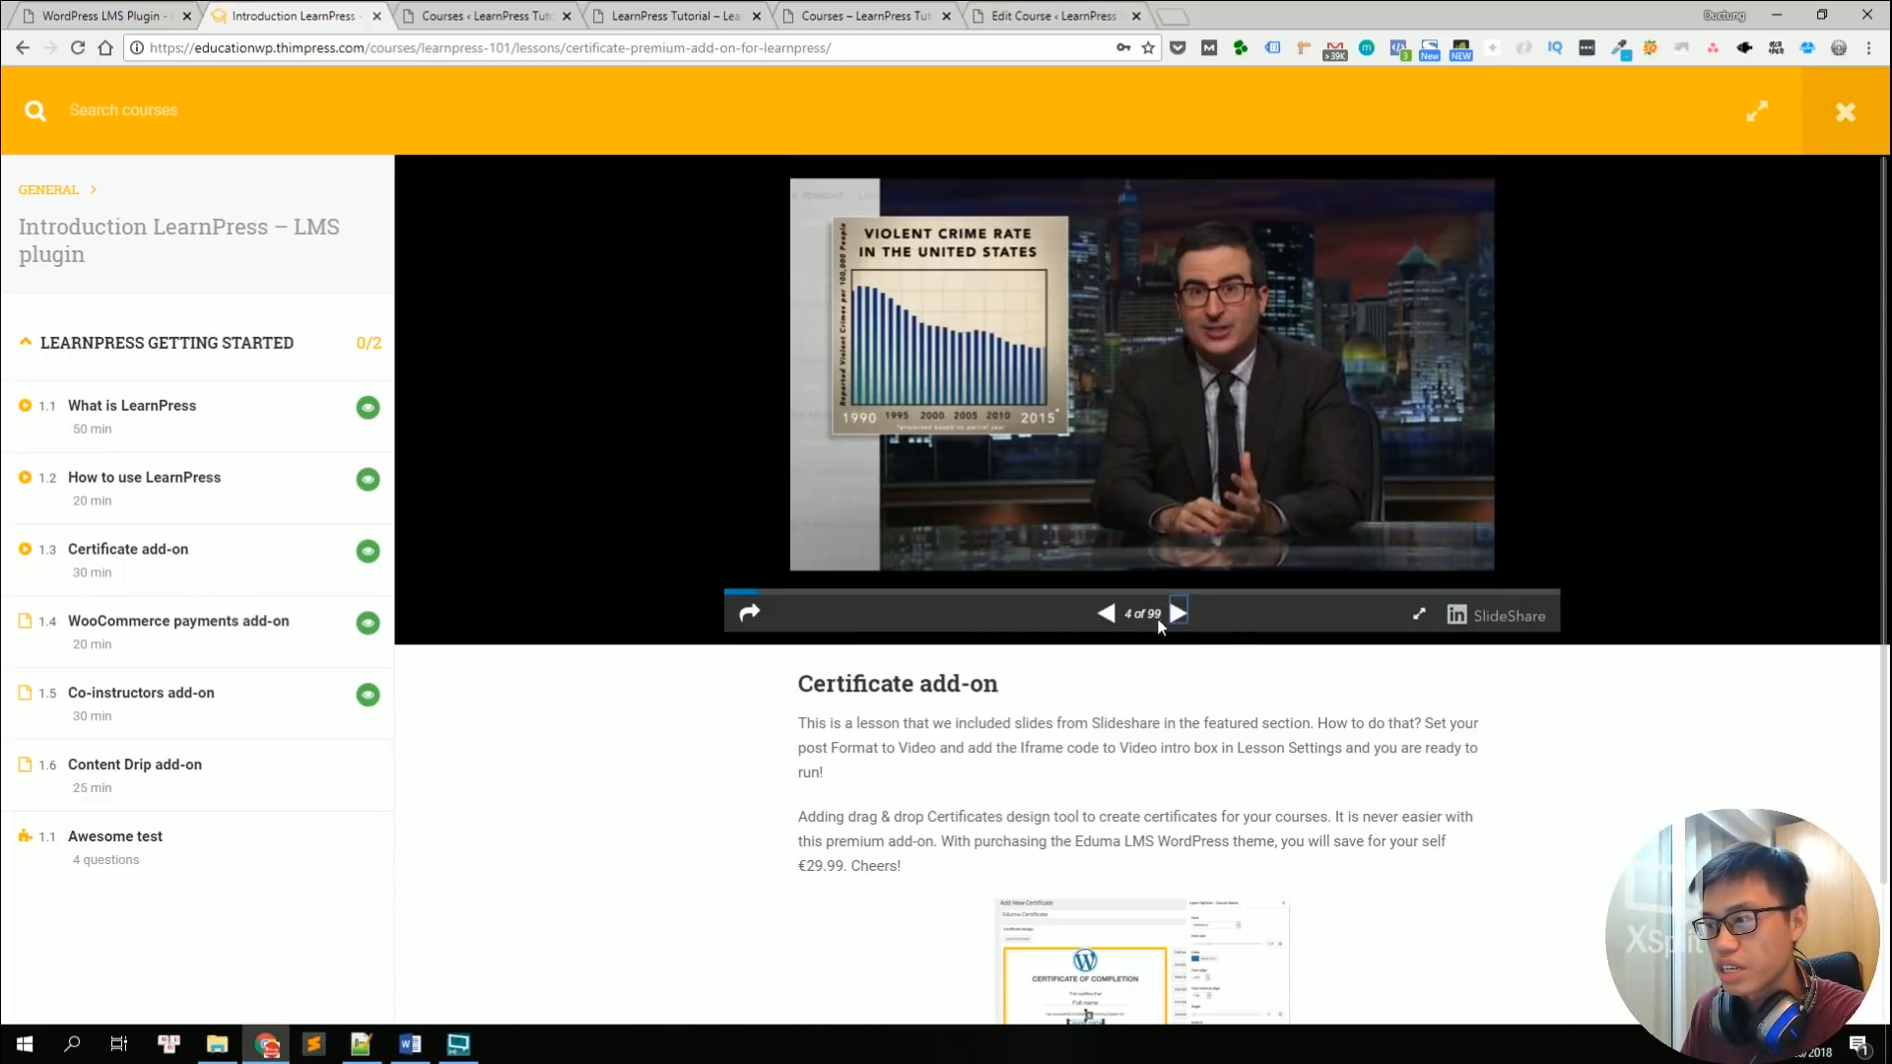
Step: Examine the Certificate add-on lesson's description and certificate image below the slides
scroll(1021, 686, down, 2)
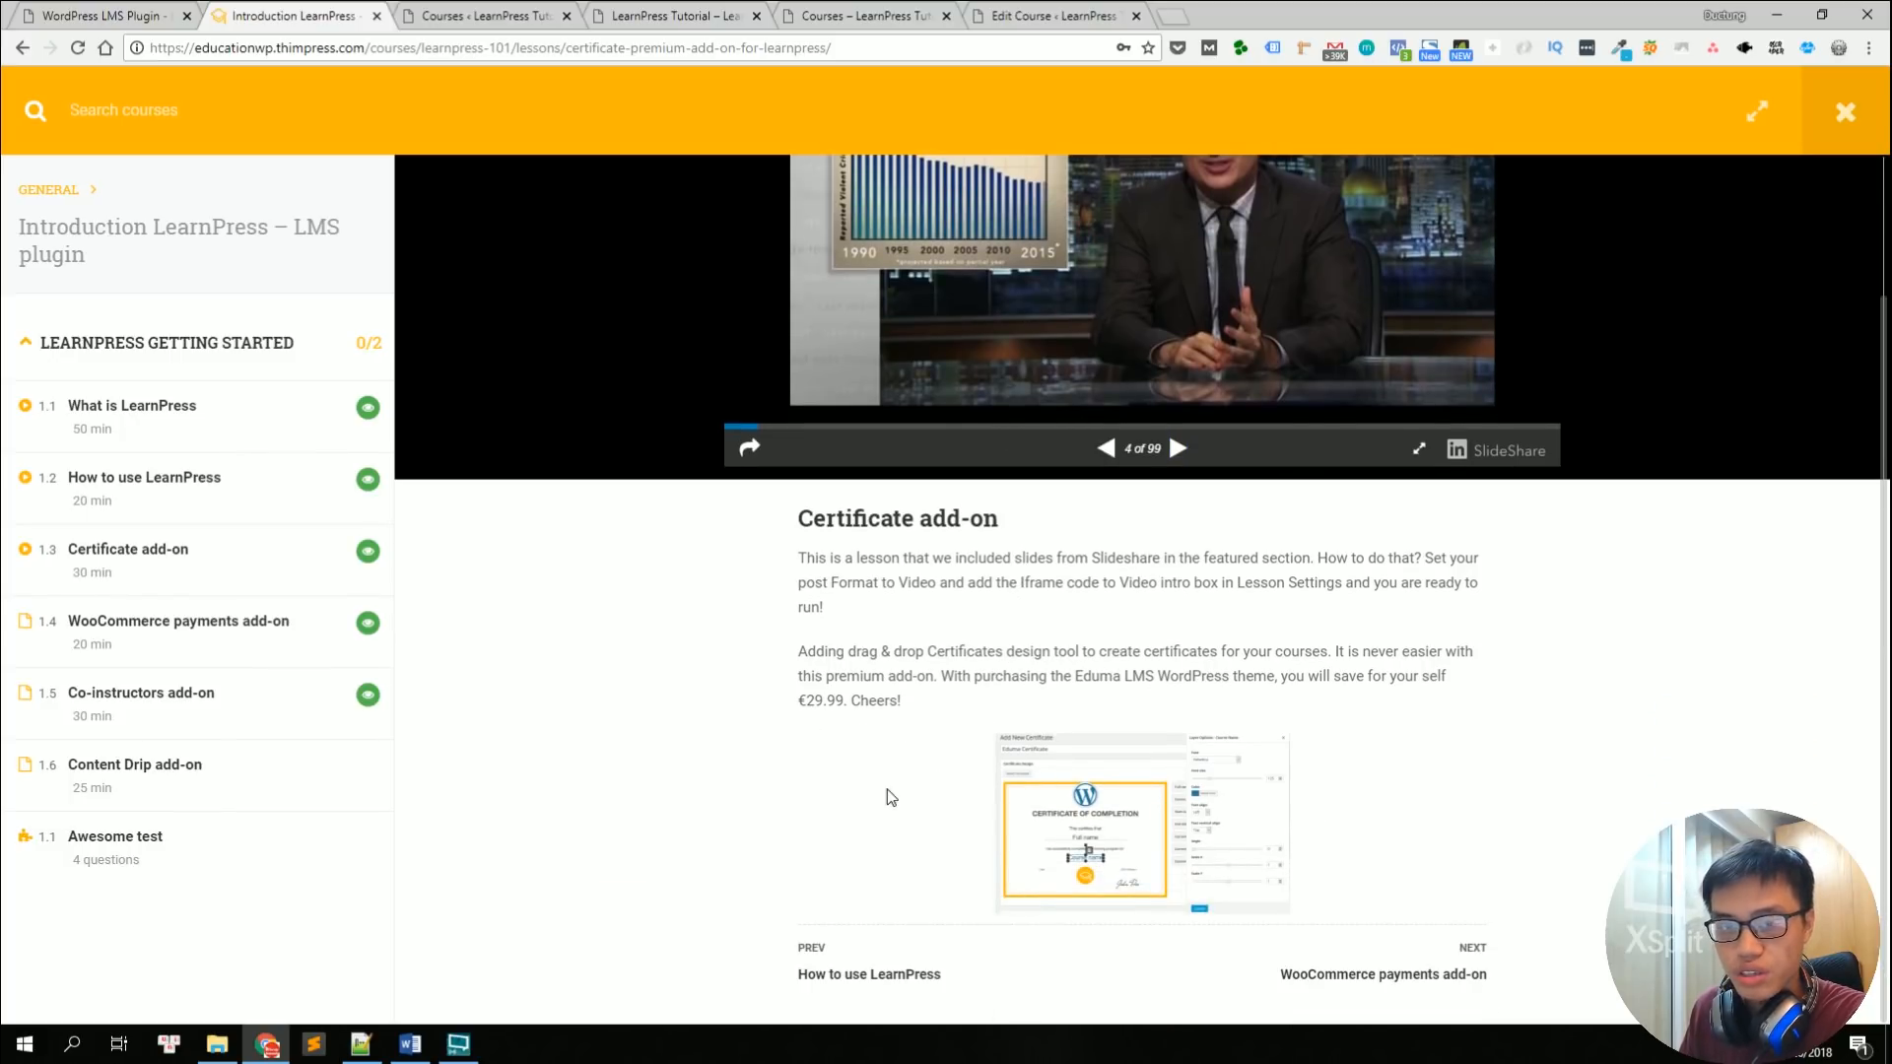
scroll(887, 789, up, 1)
scroll(888, 586, down, 1)
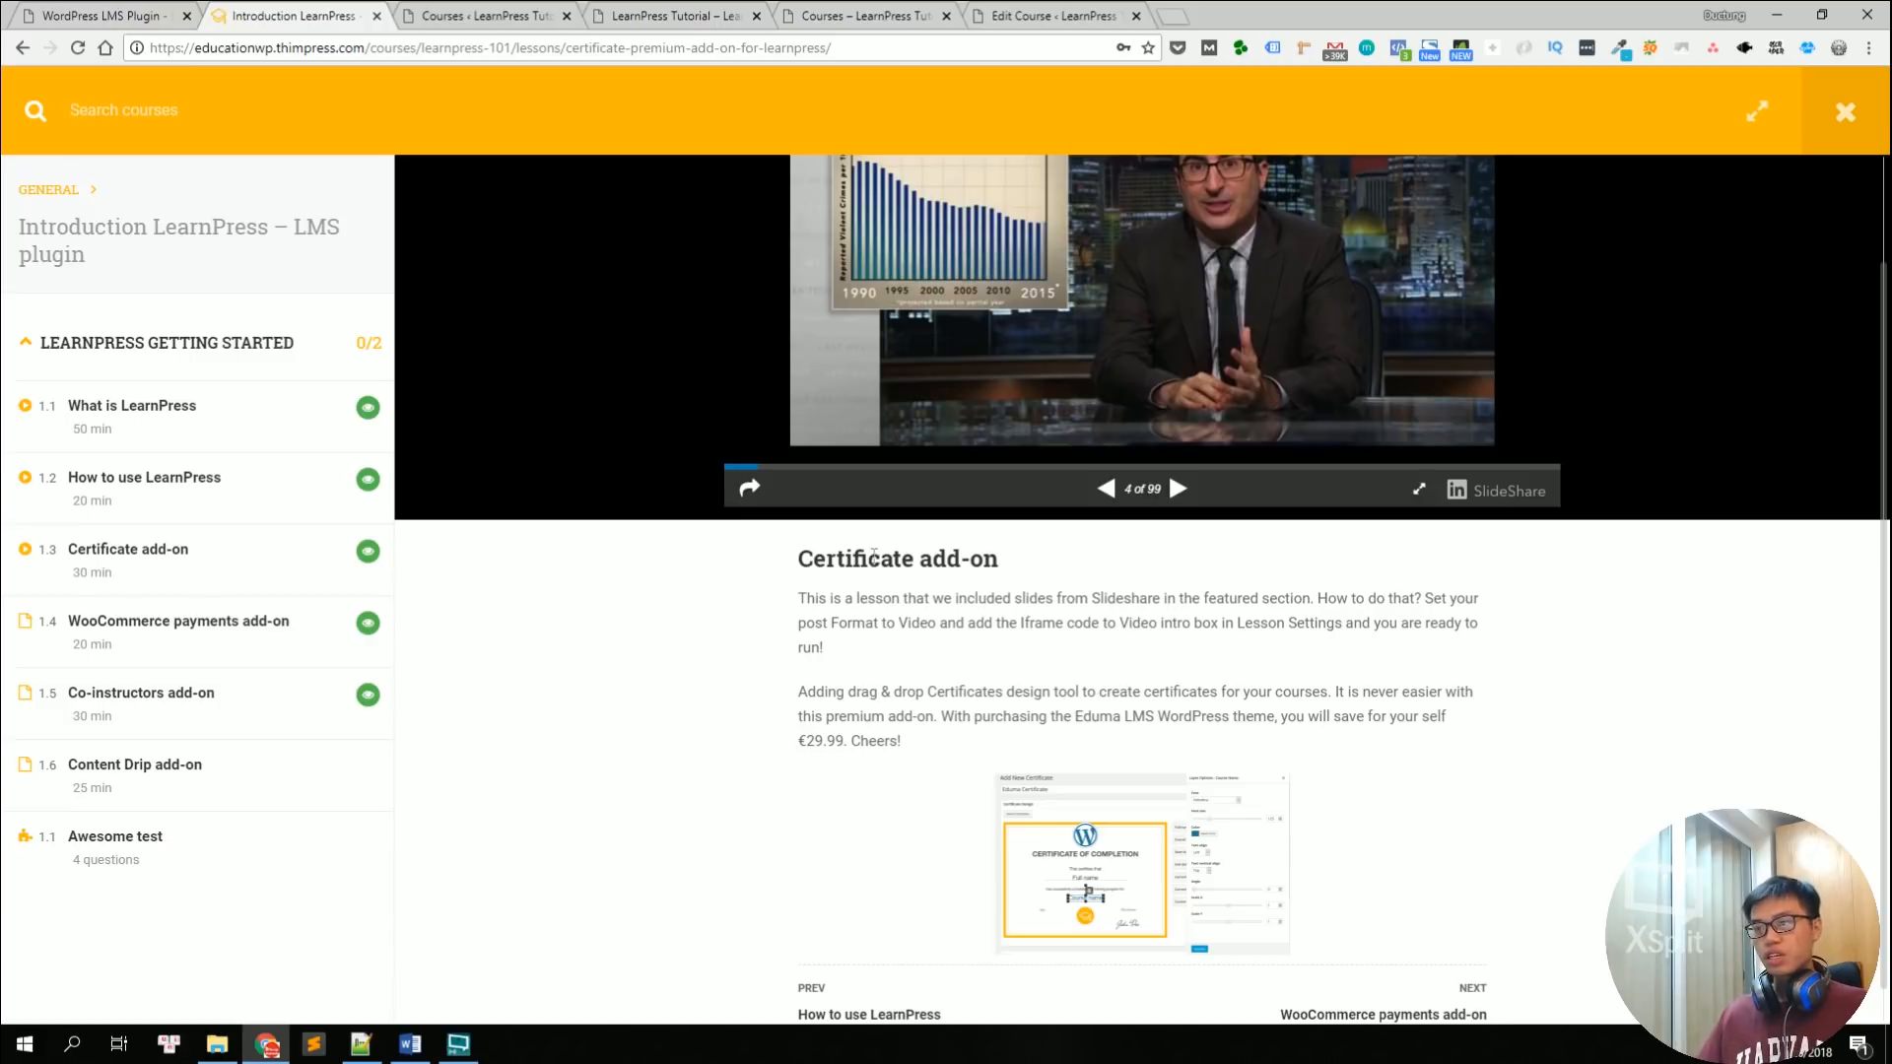
double_click(874, 555)
click(875, 557)
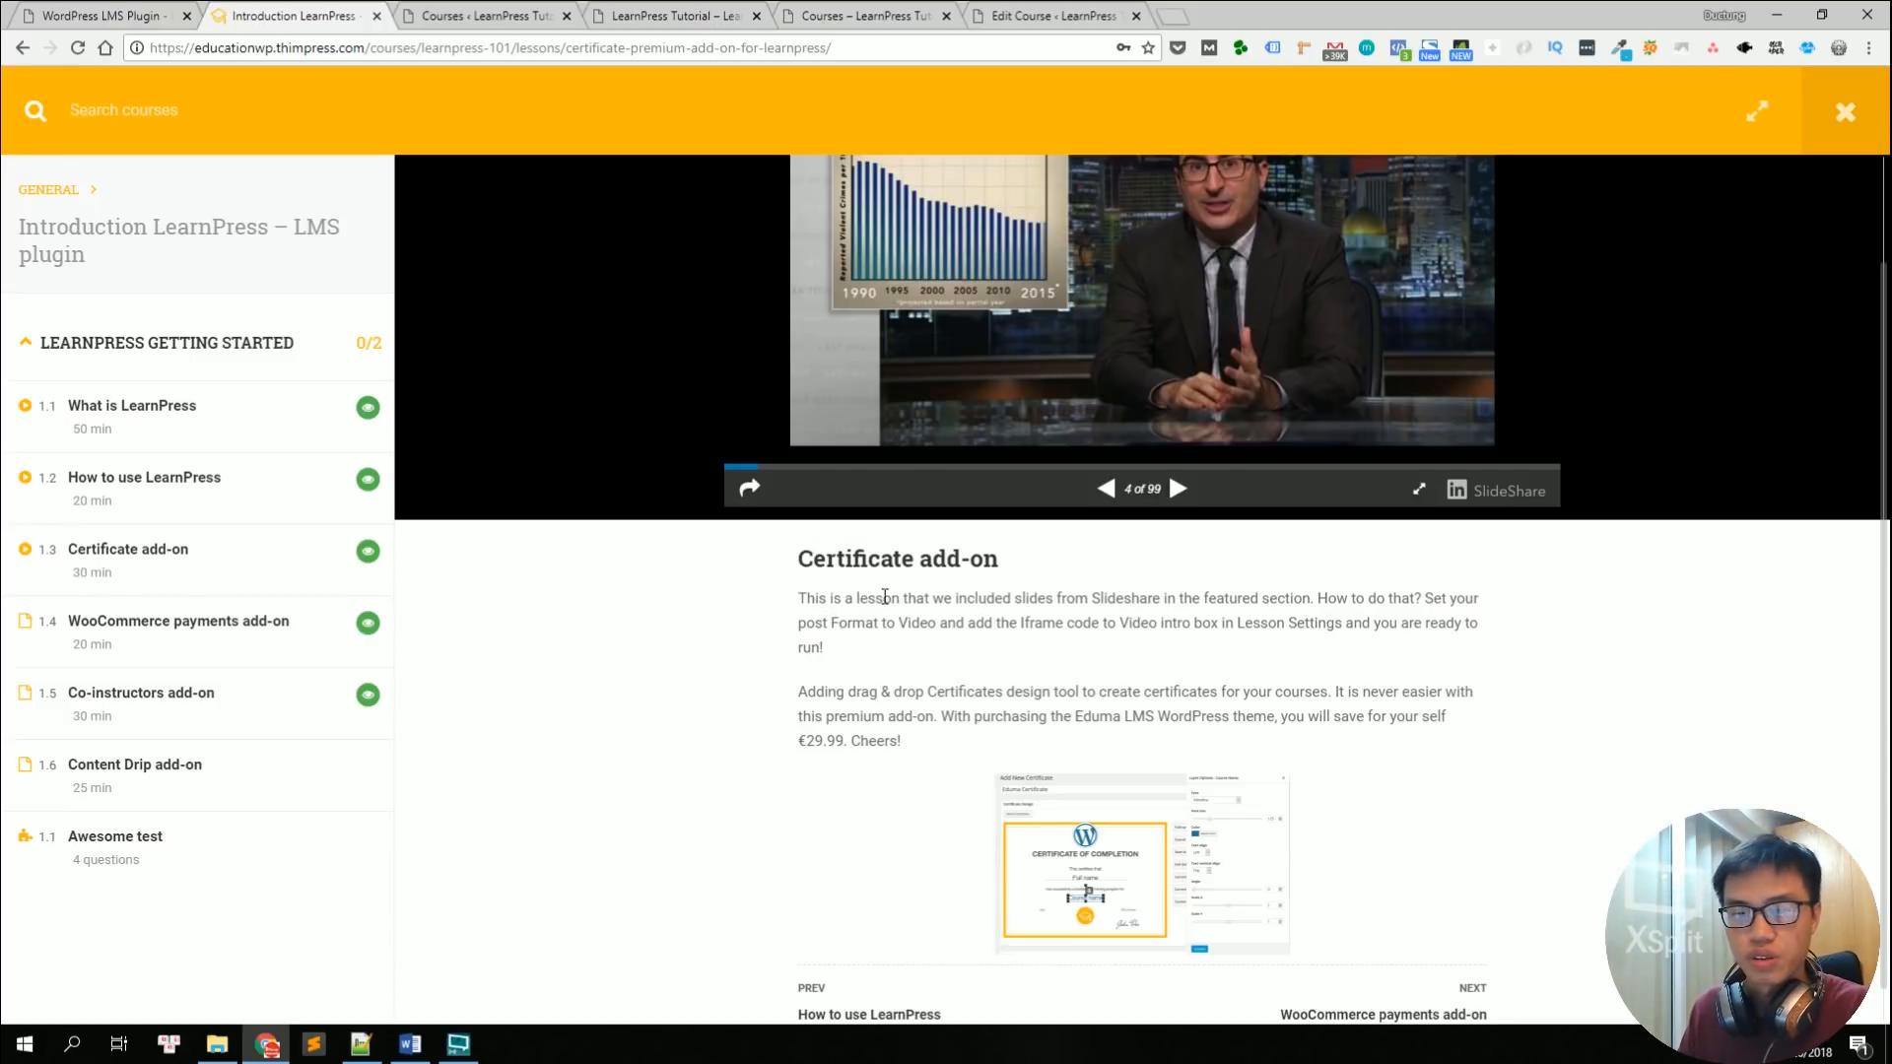
click(0, 670)
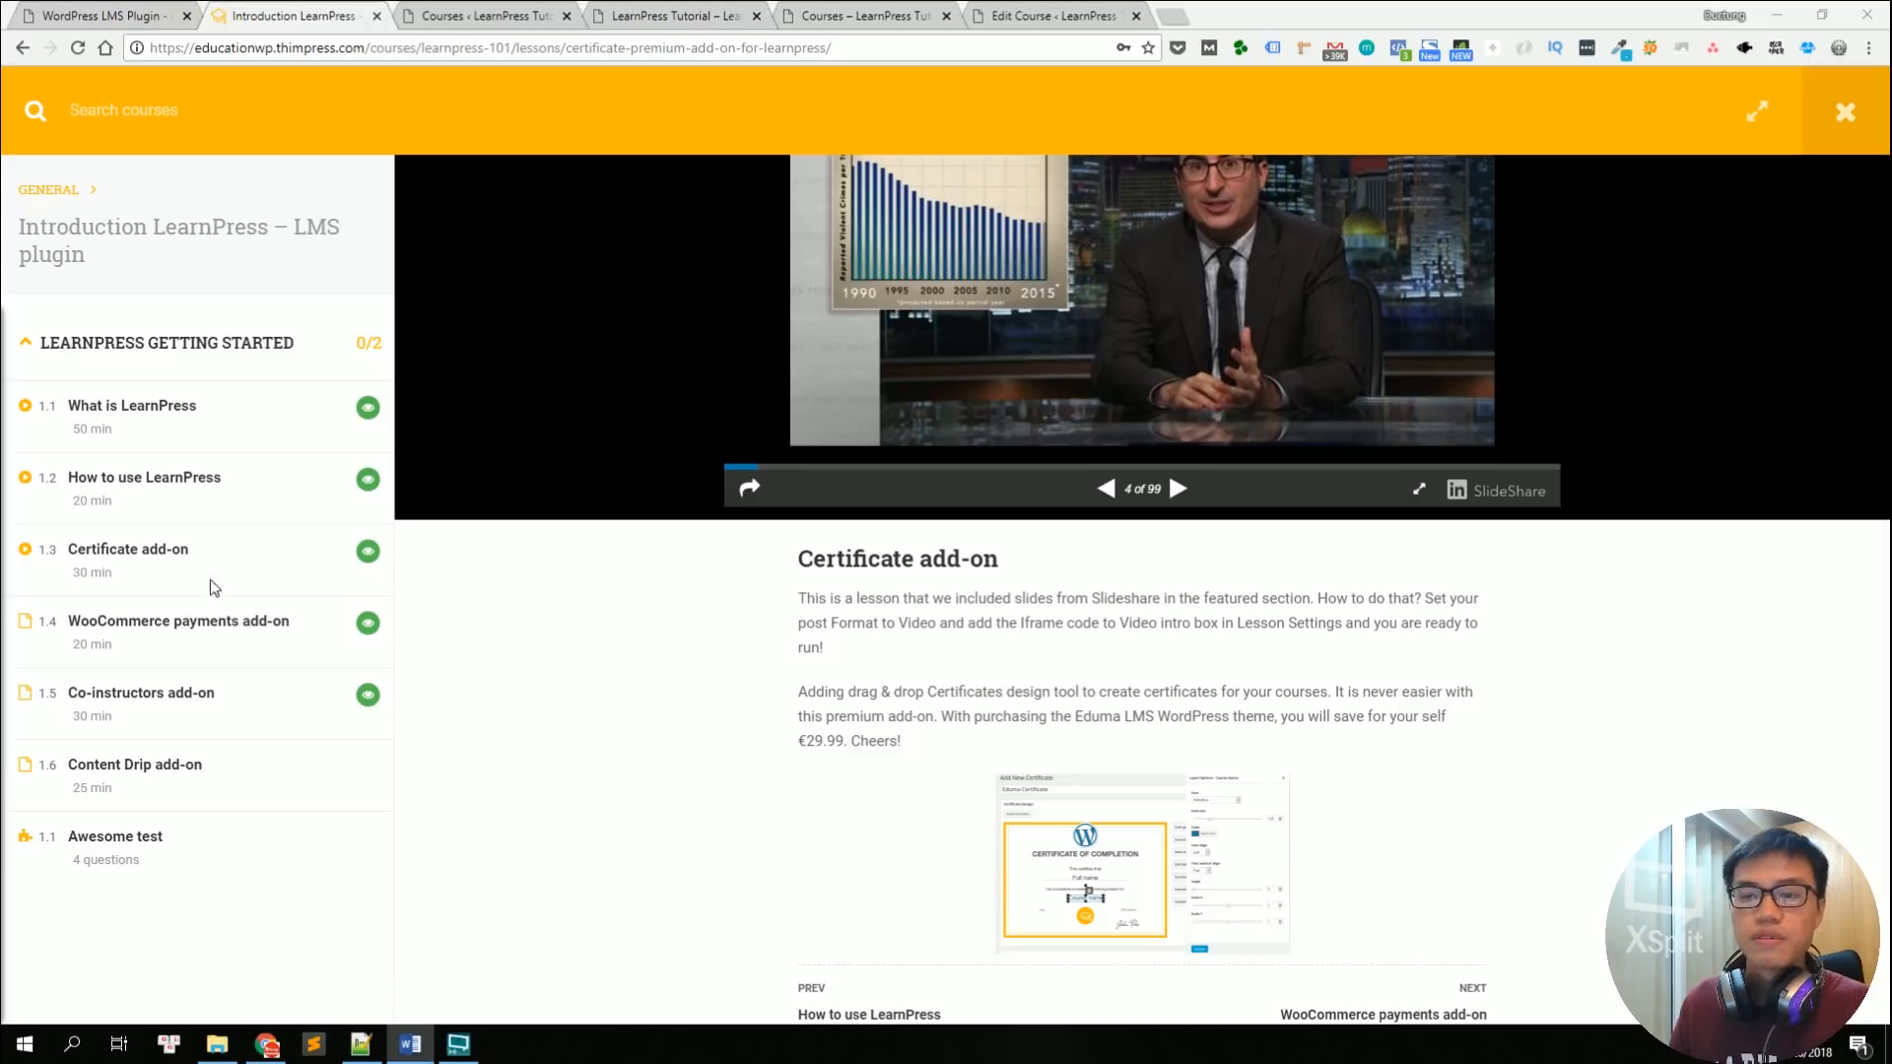
Step: Open the Awesome test quiz from the course curriculum and read its page as a visitor who is not logged in
drag(165, 839, 88, 844)
click(88, 843)
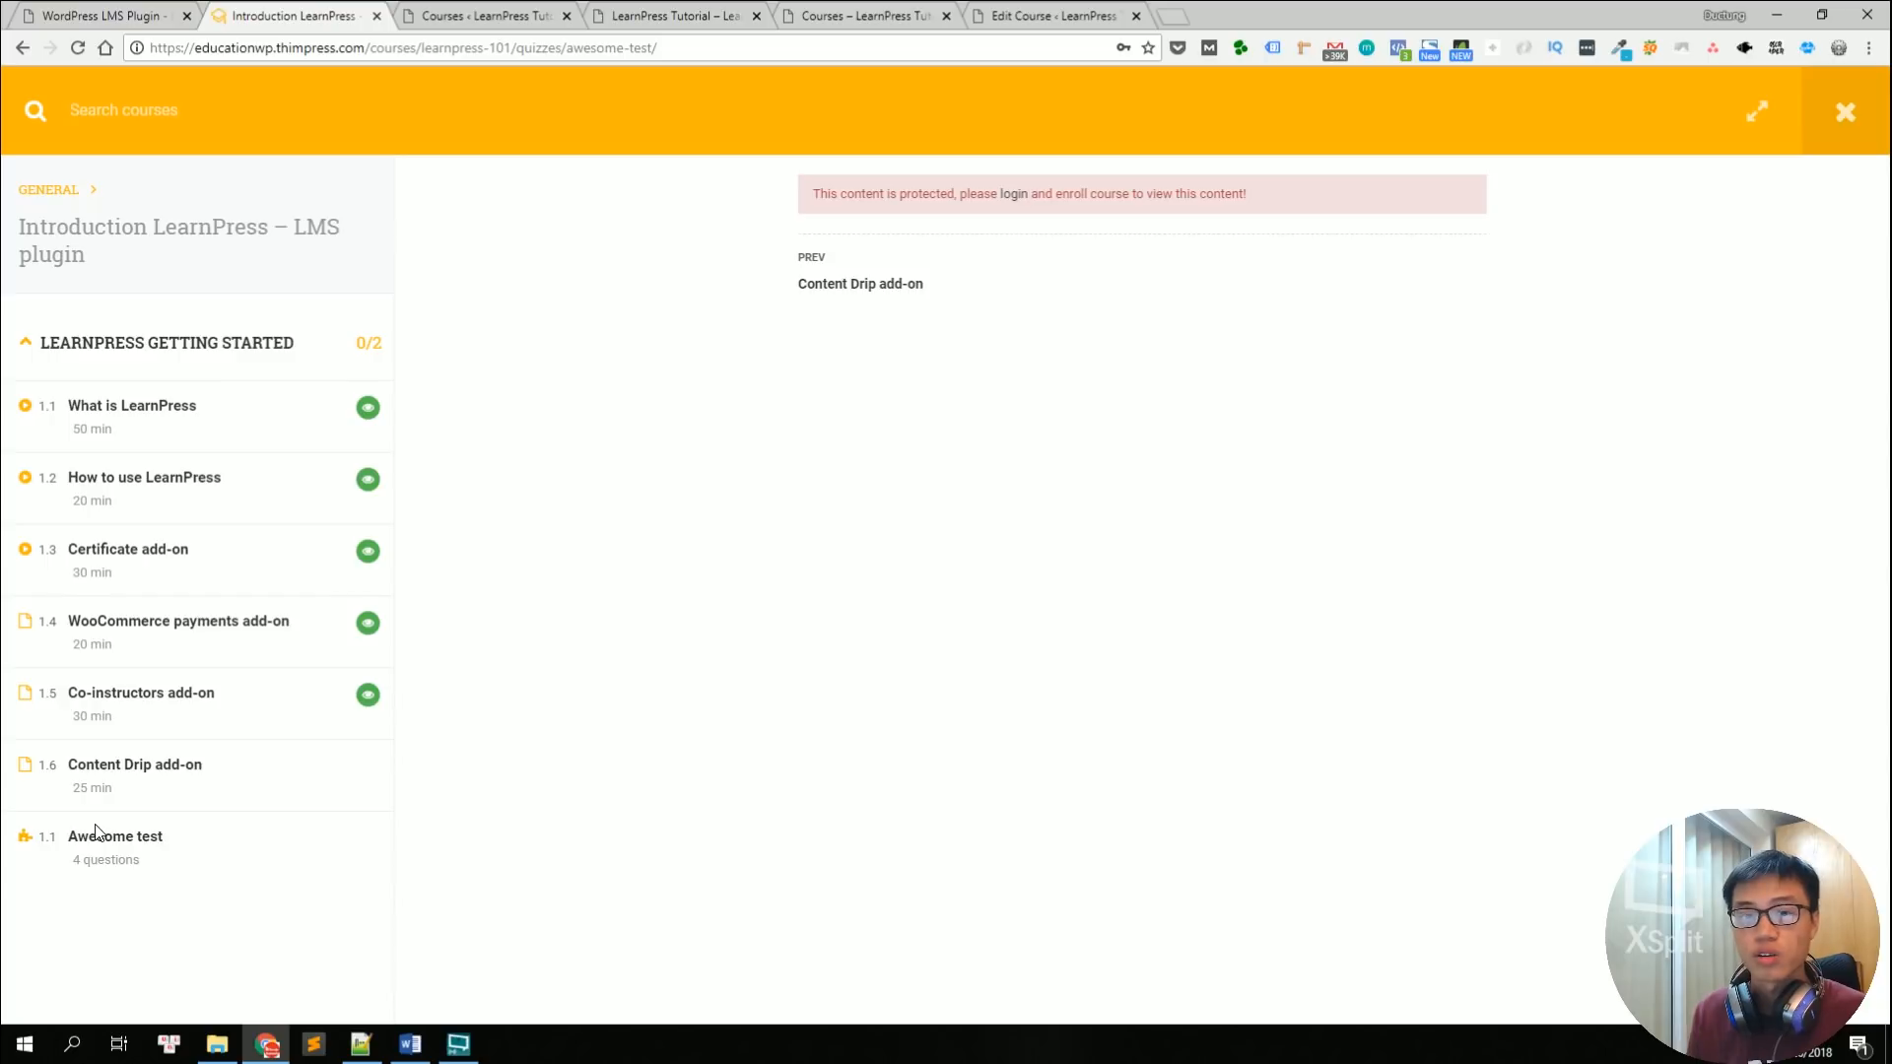
key(alt+Tab)
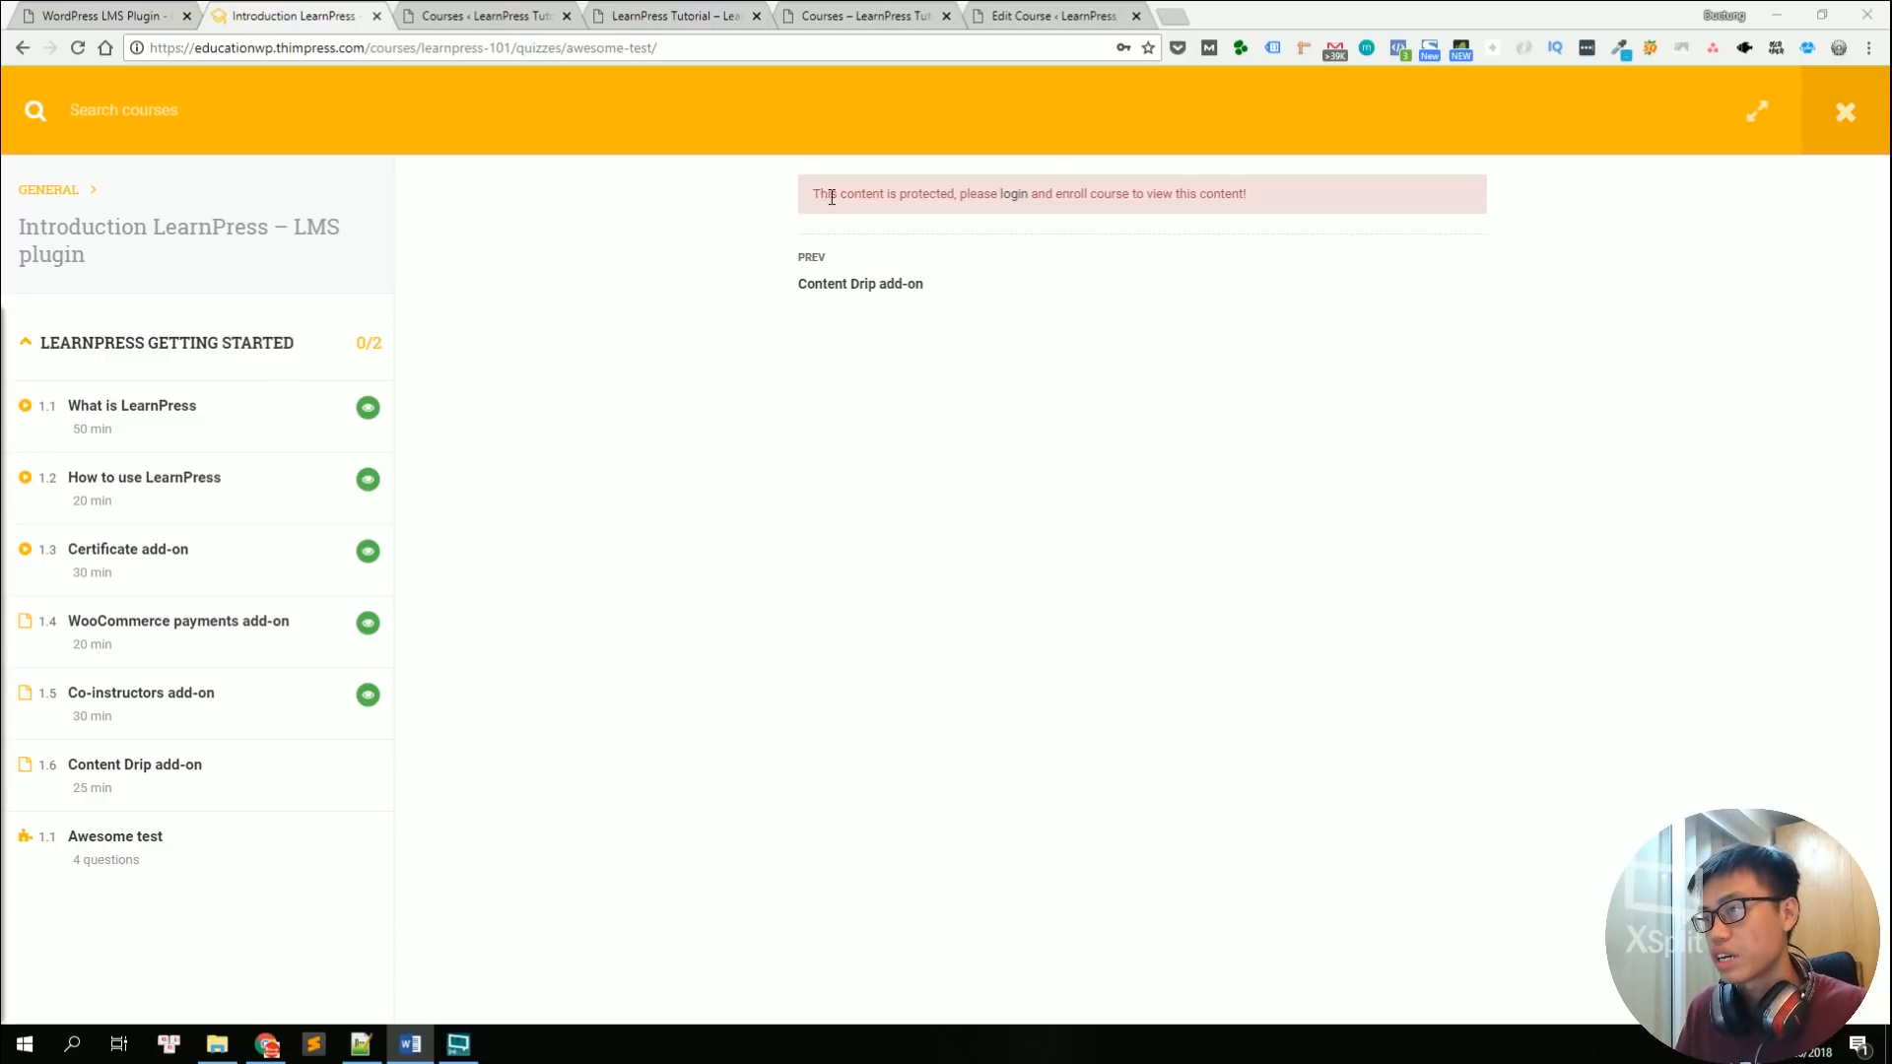
drag(828, 195, 932, 192)
click(932, 187)
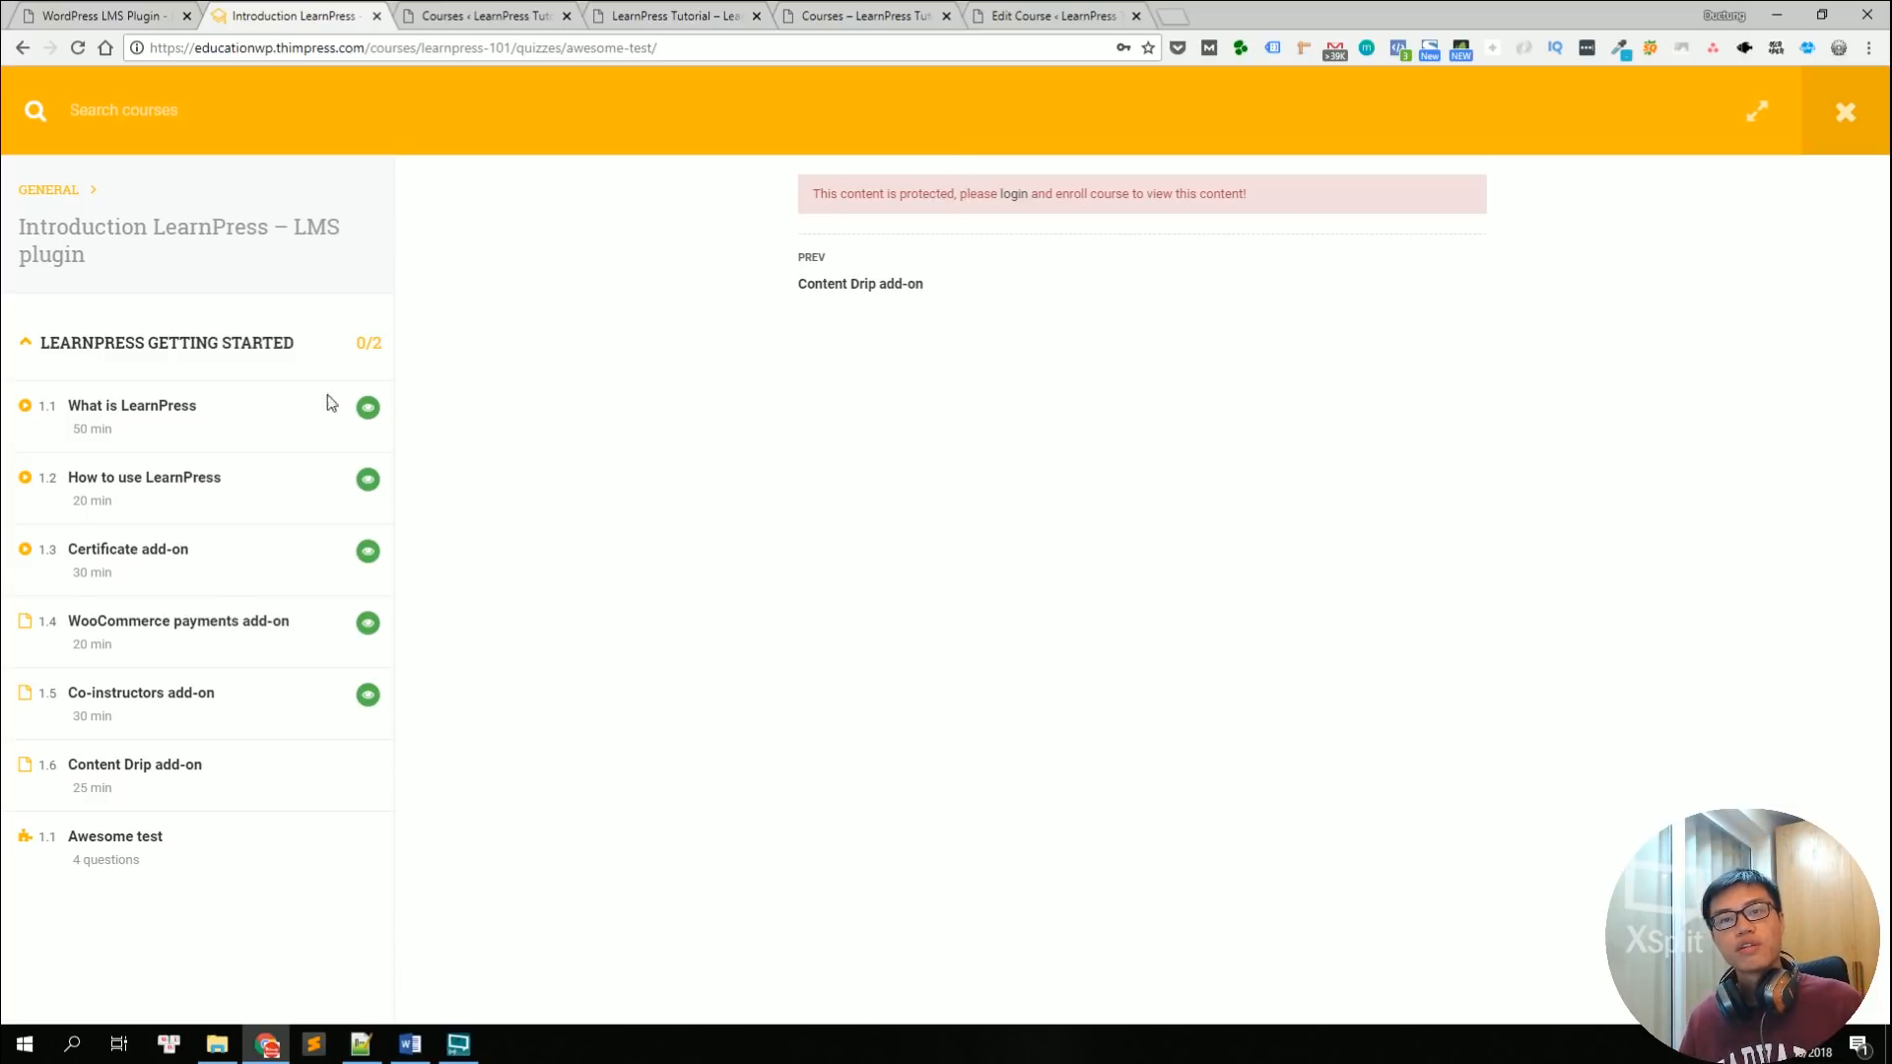
click(0, 473)
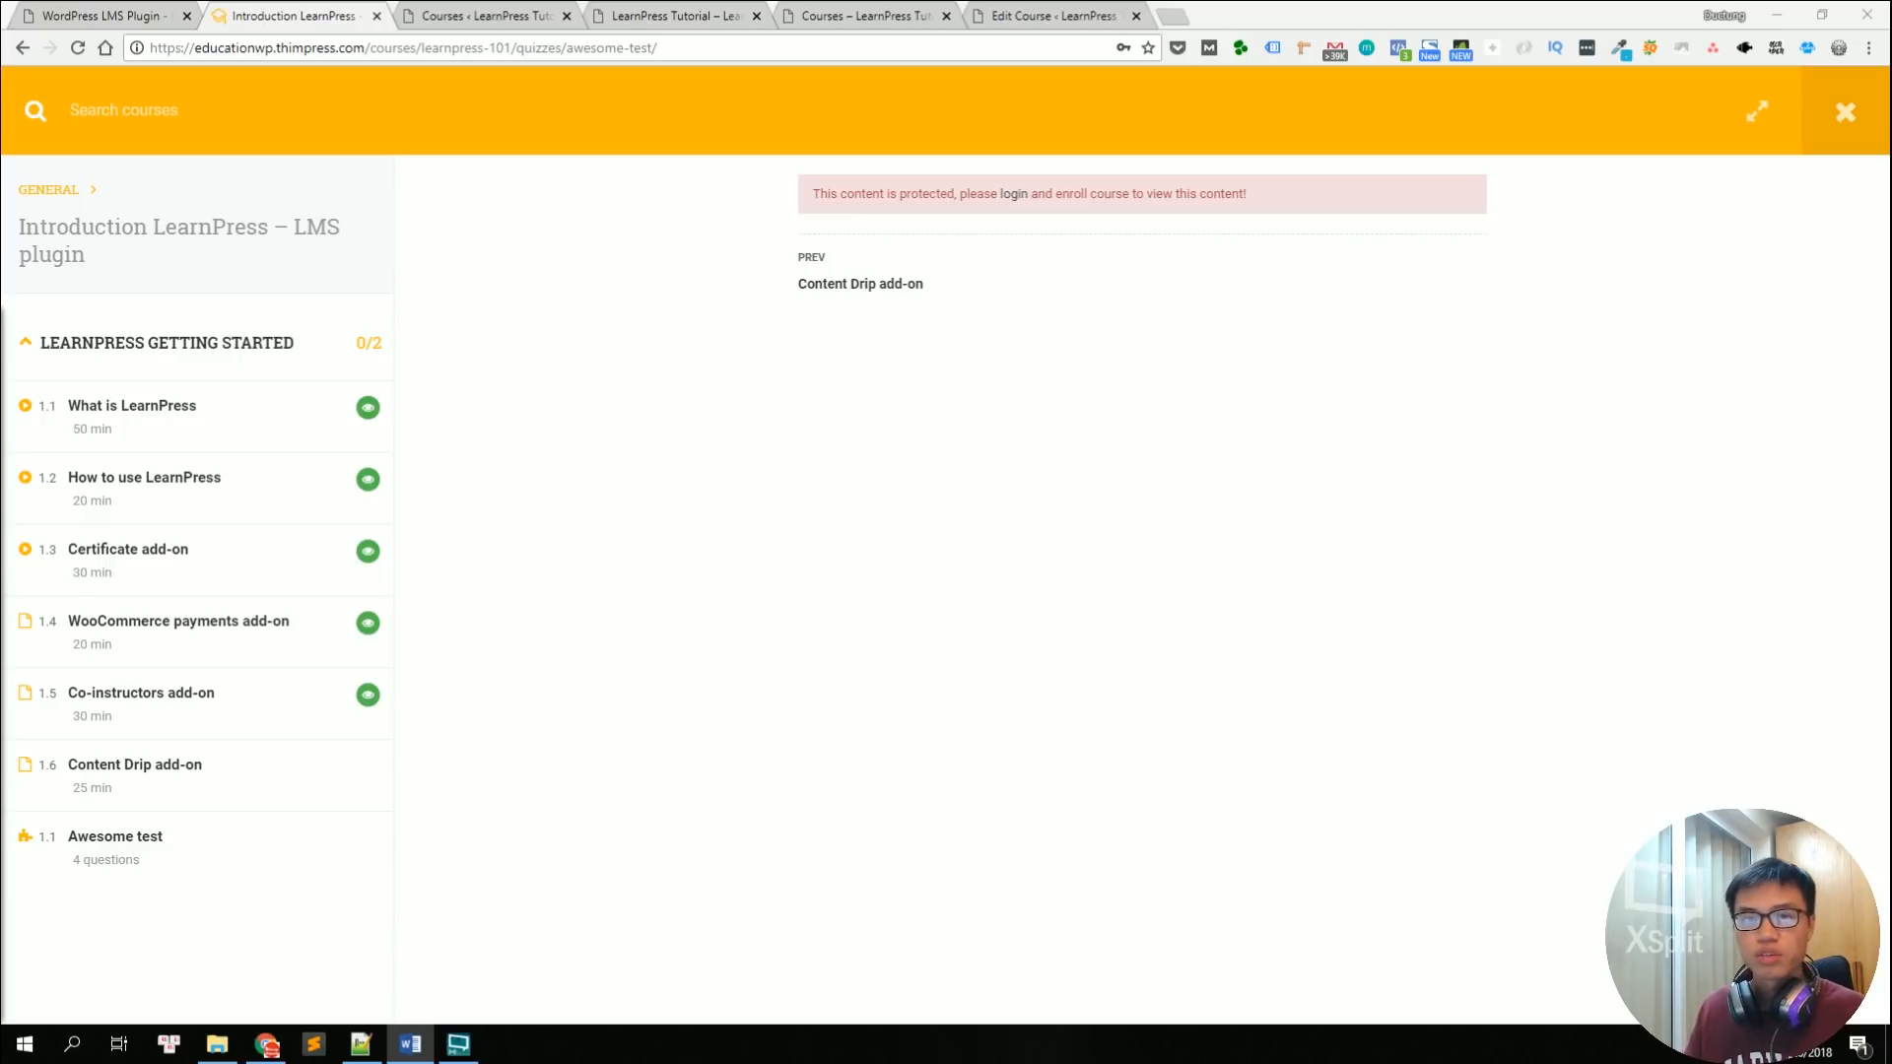
click(784, 509)
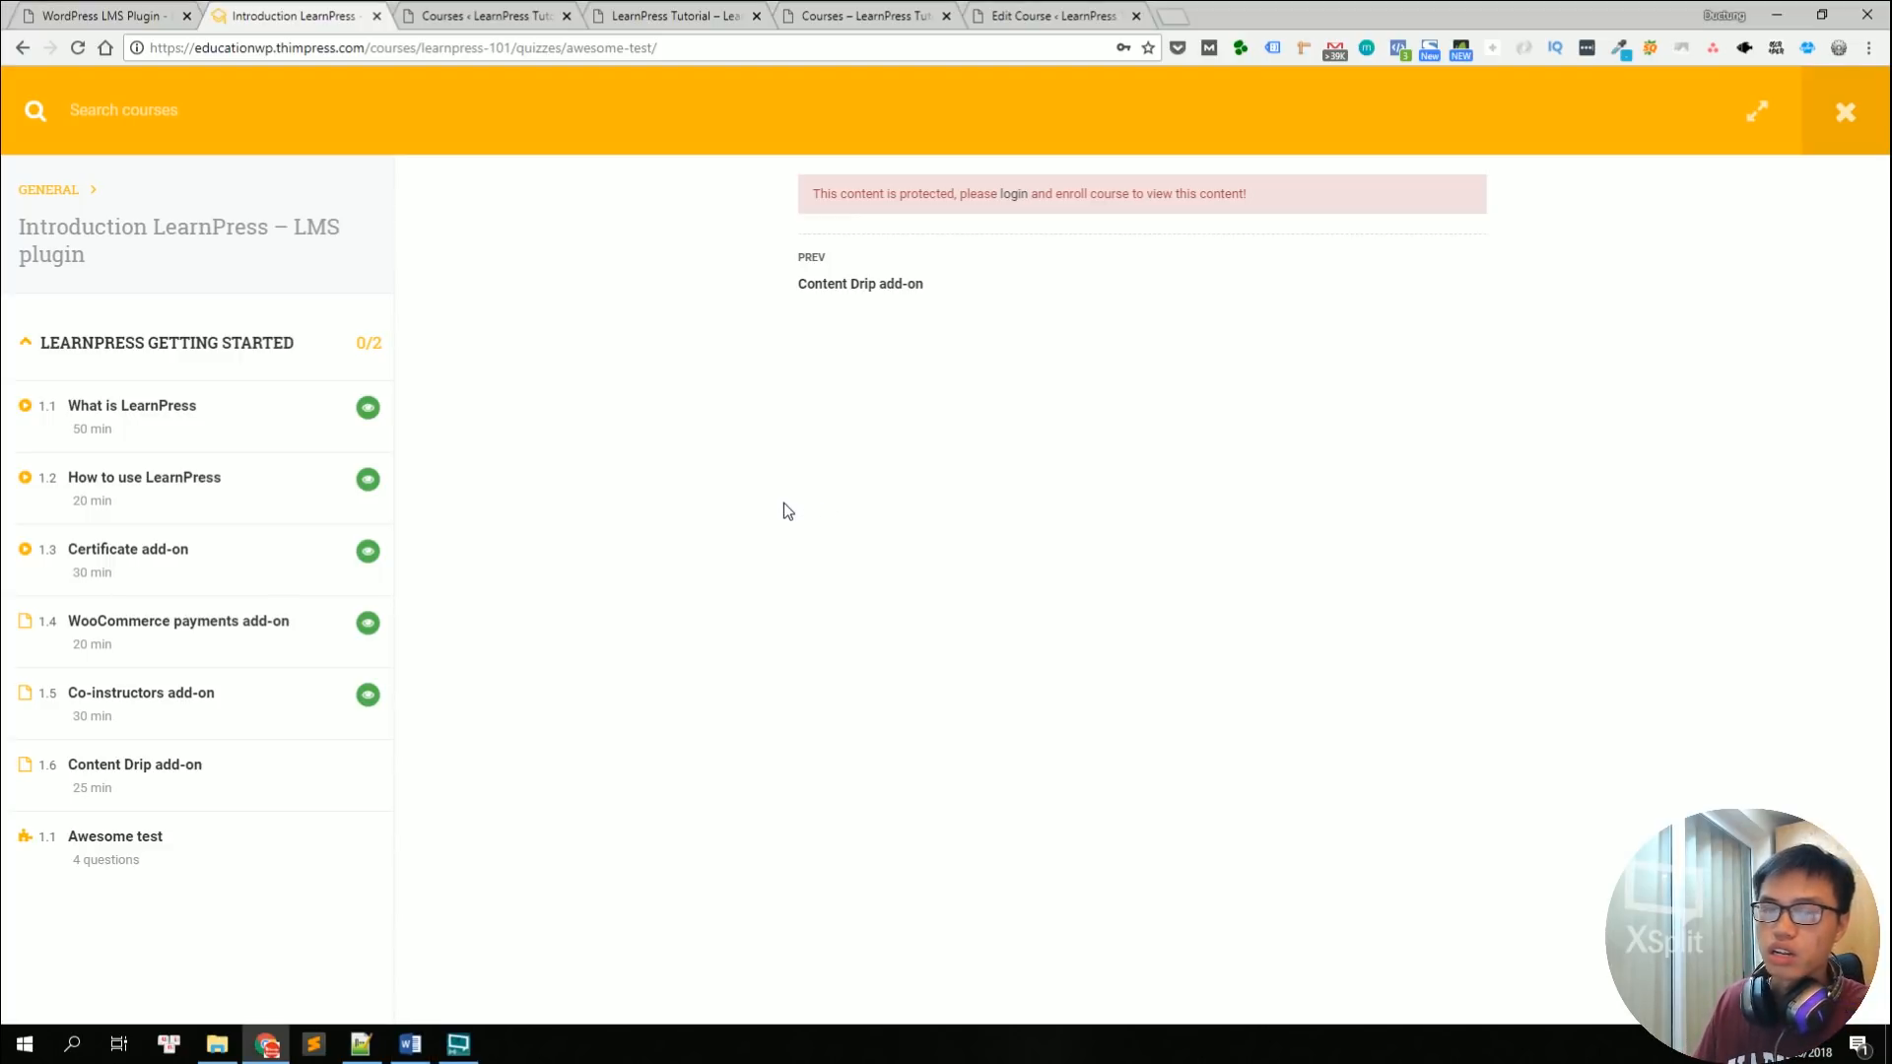
Step: Switch to the WordPress admin's Courses list and open the Introduction to networking course for editing in a new browser tab
click(483, 16)
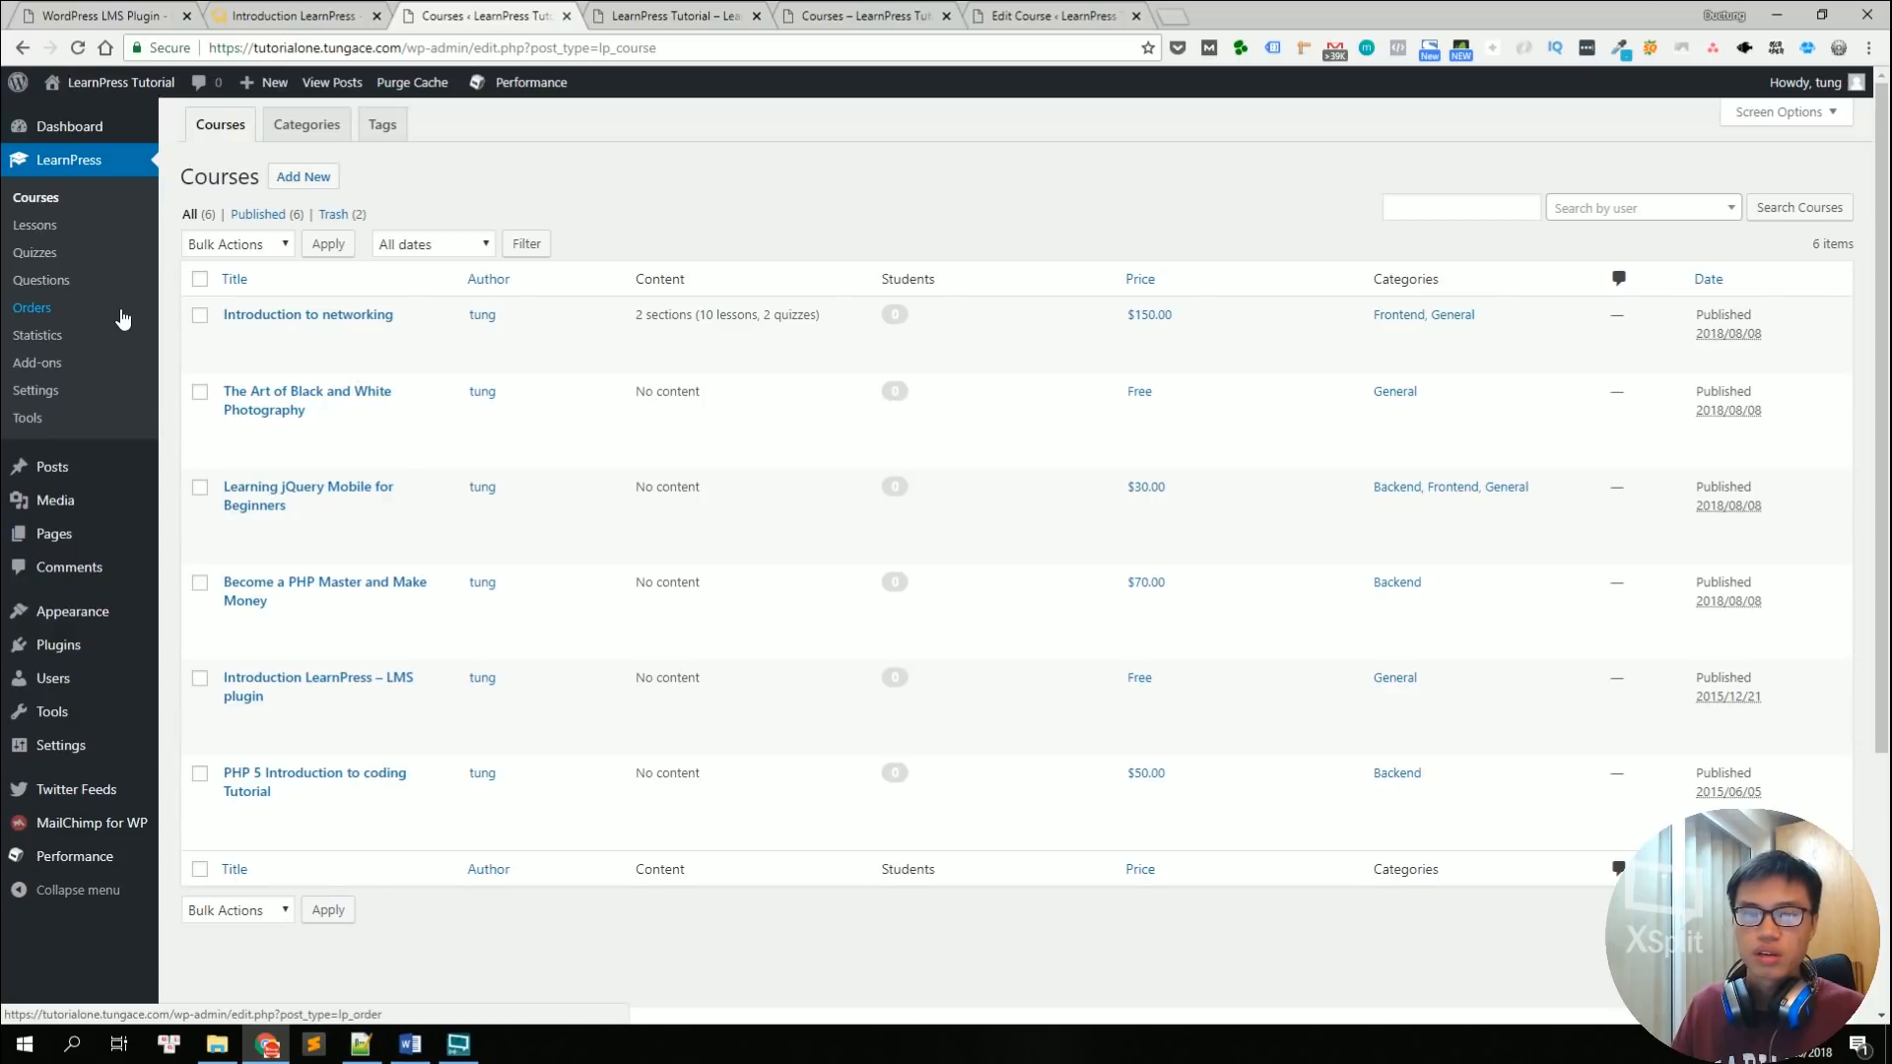
key(alt+Tab)
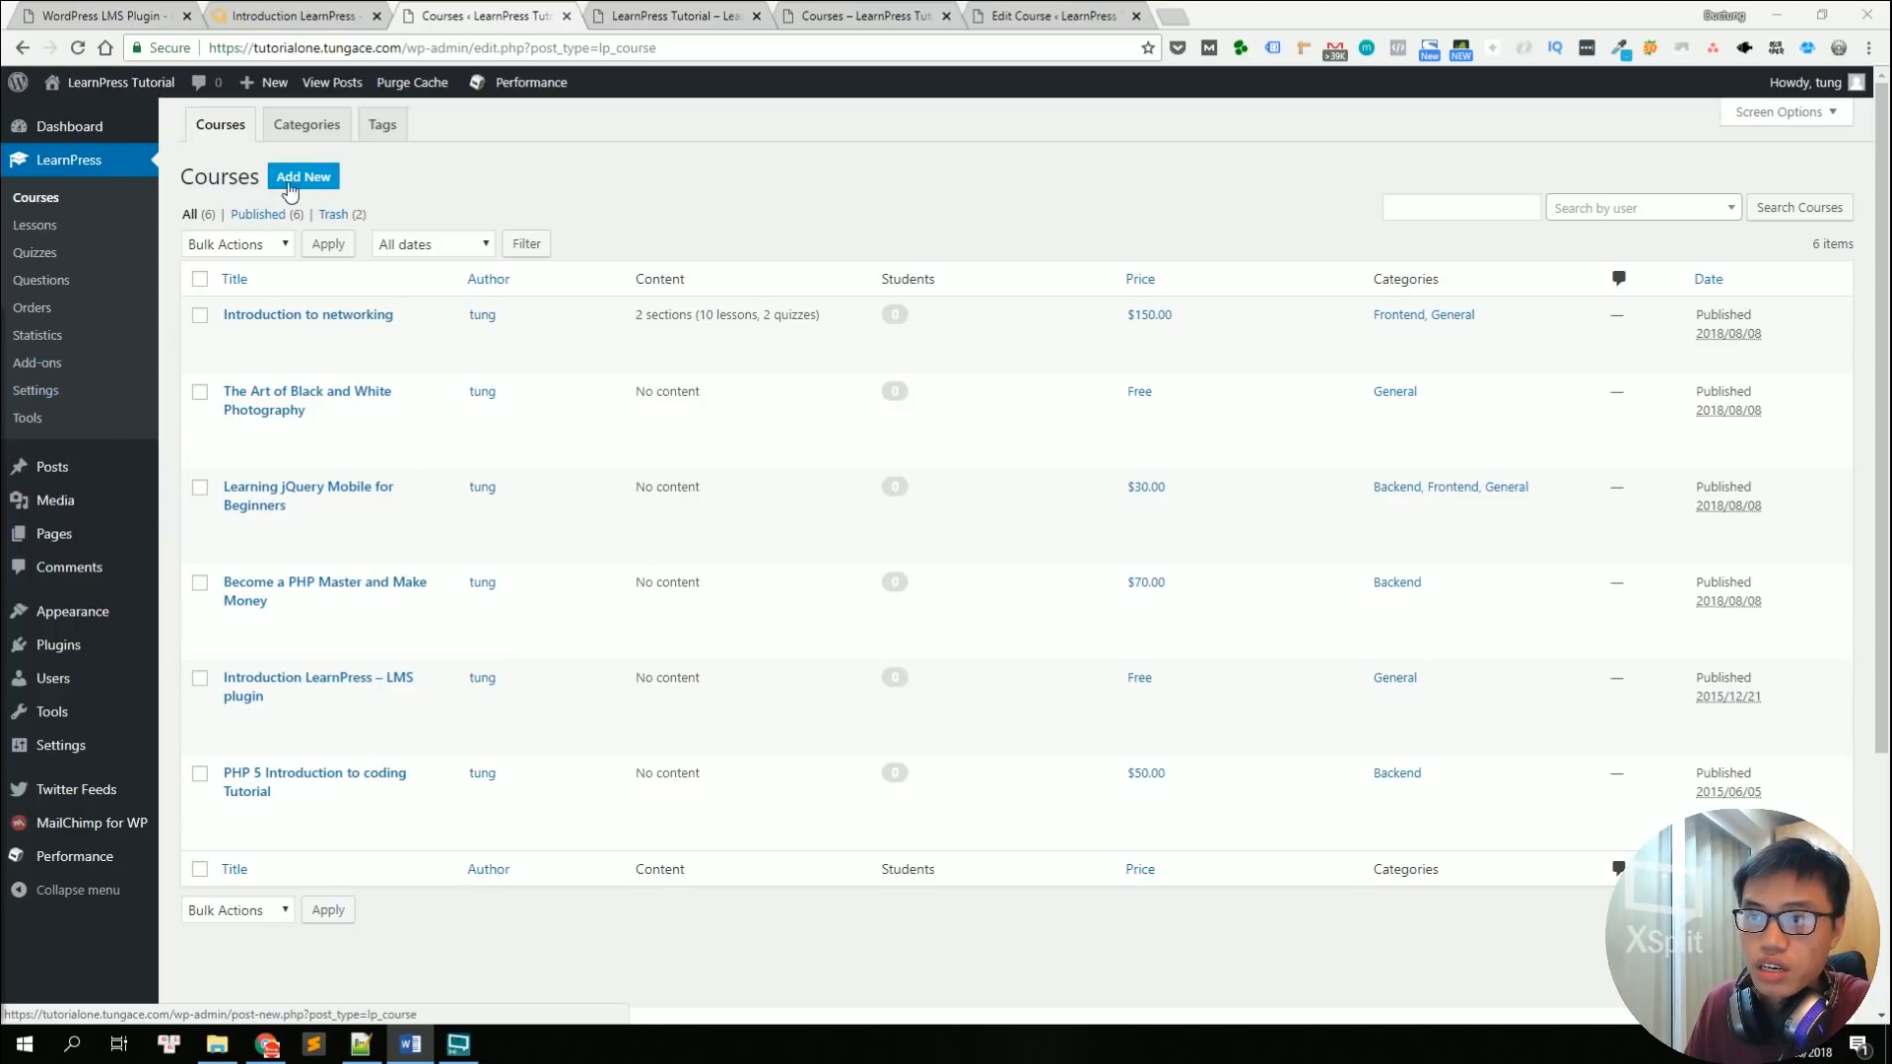
middle_click(296, 318)
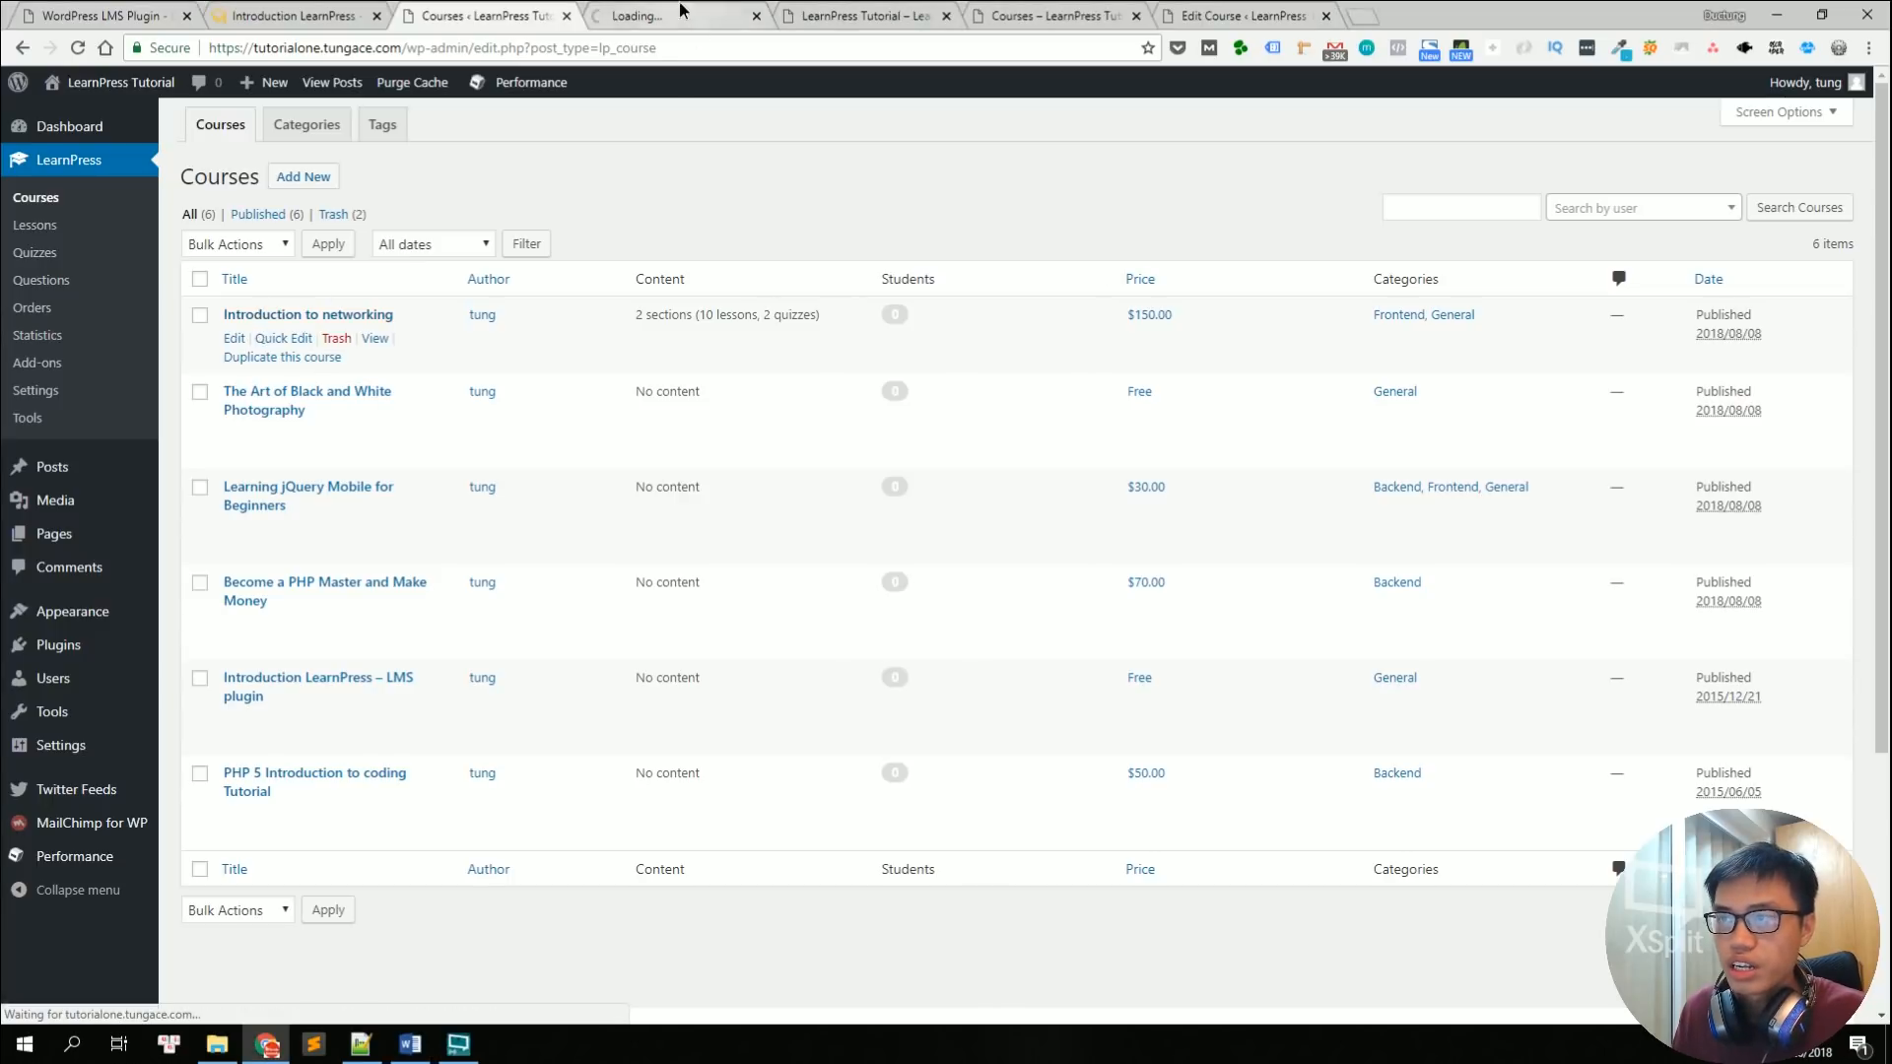
click(682, 18)
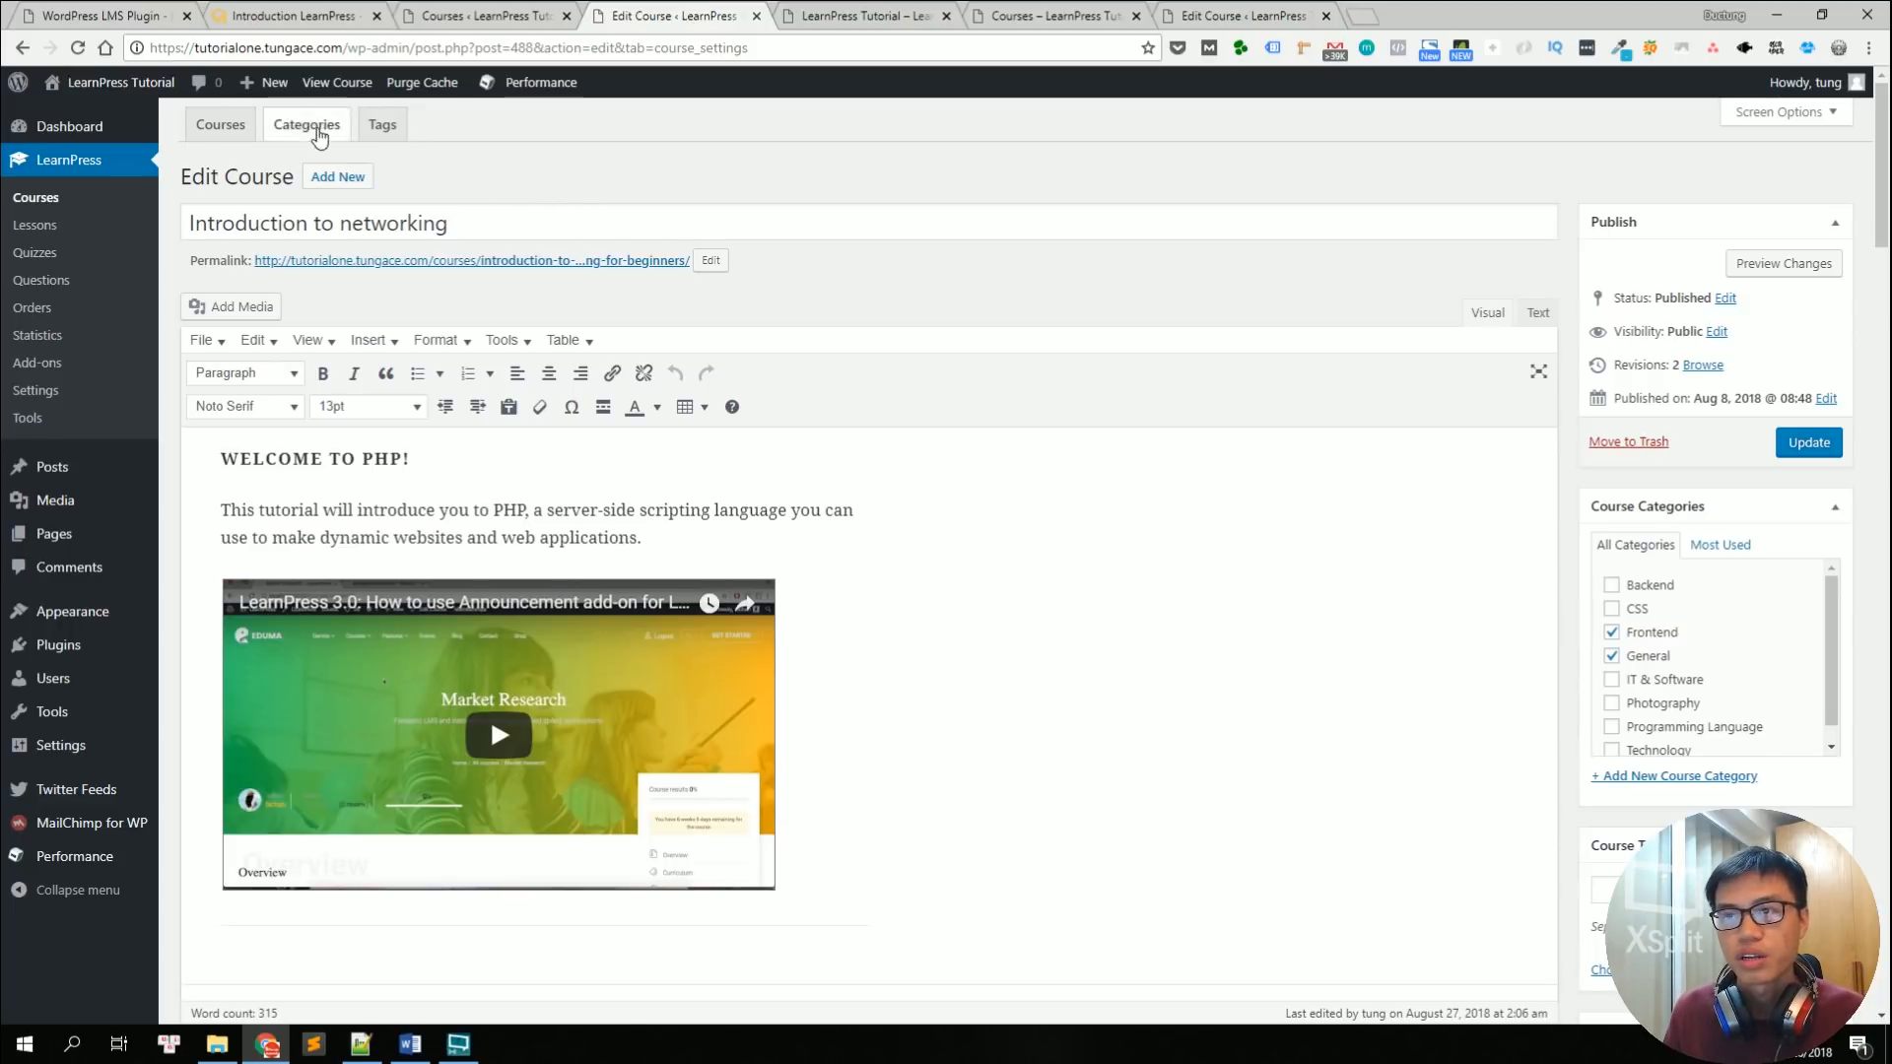
mouse_move(270, 93)
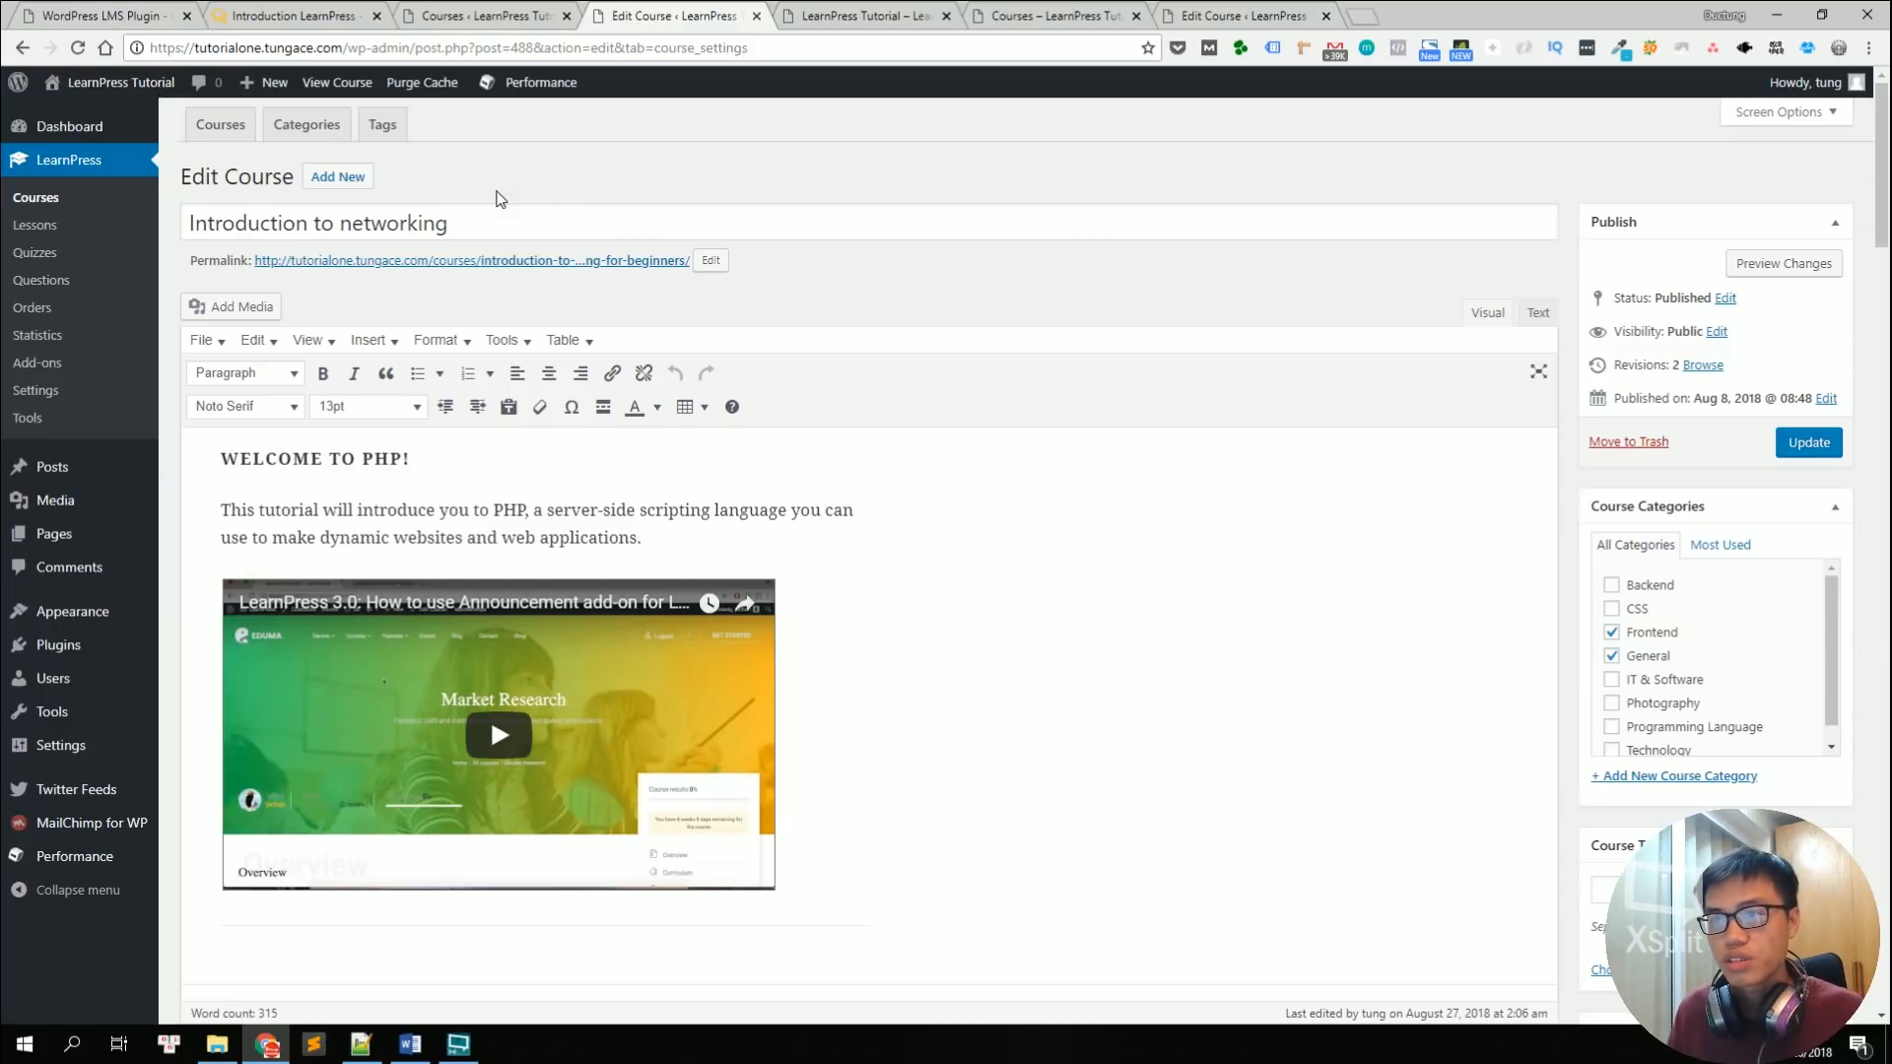
Step: Look over the course's title, description and curriculum in the Edit Course page
scroll(705, 409, down, 15)
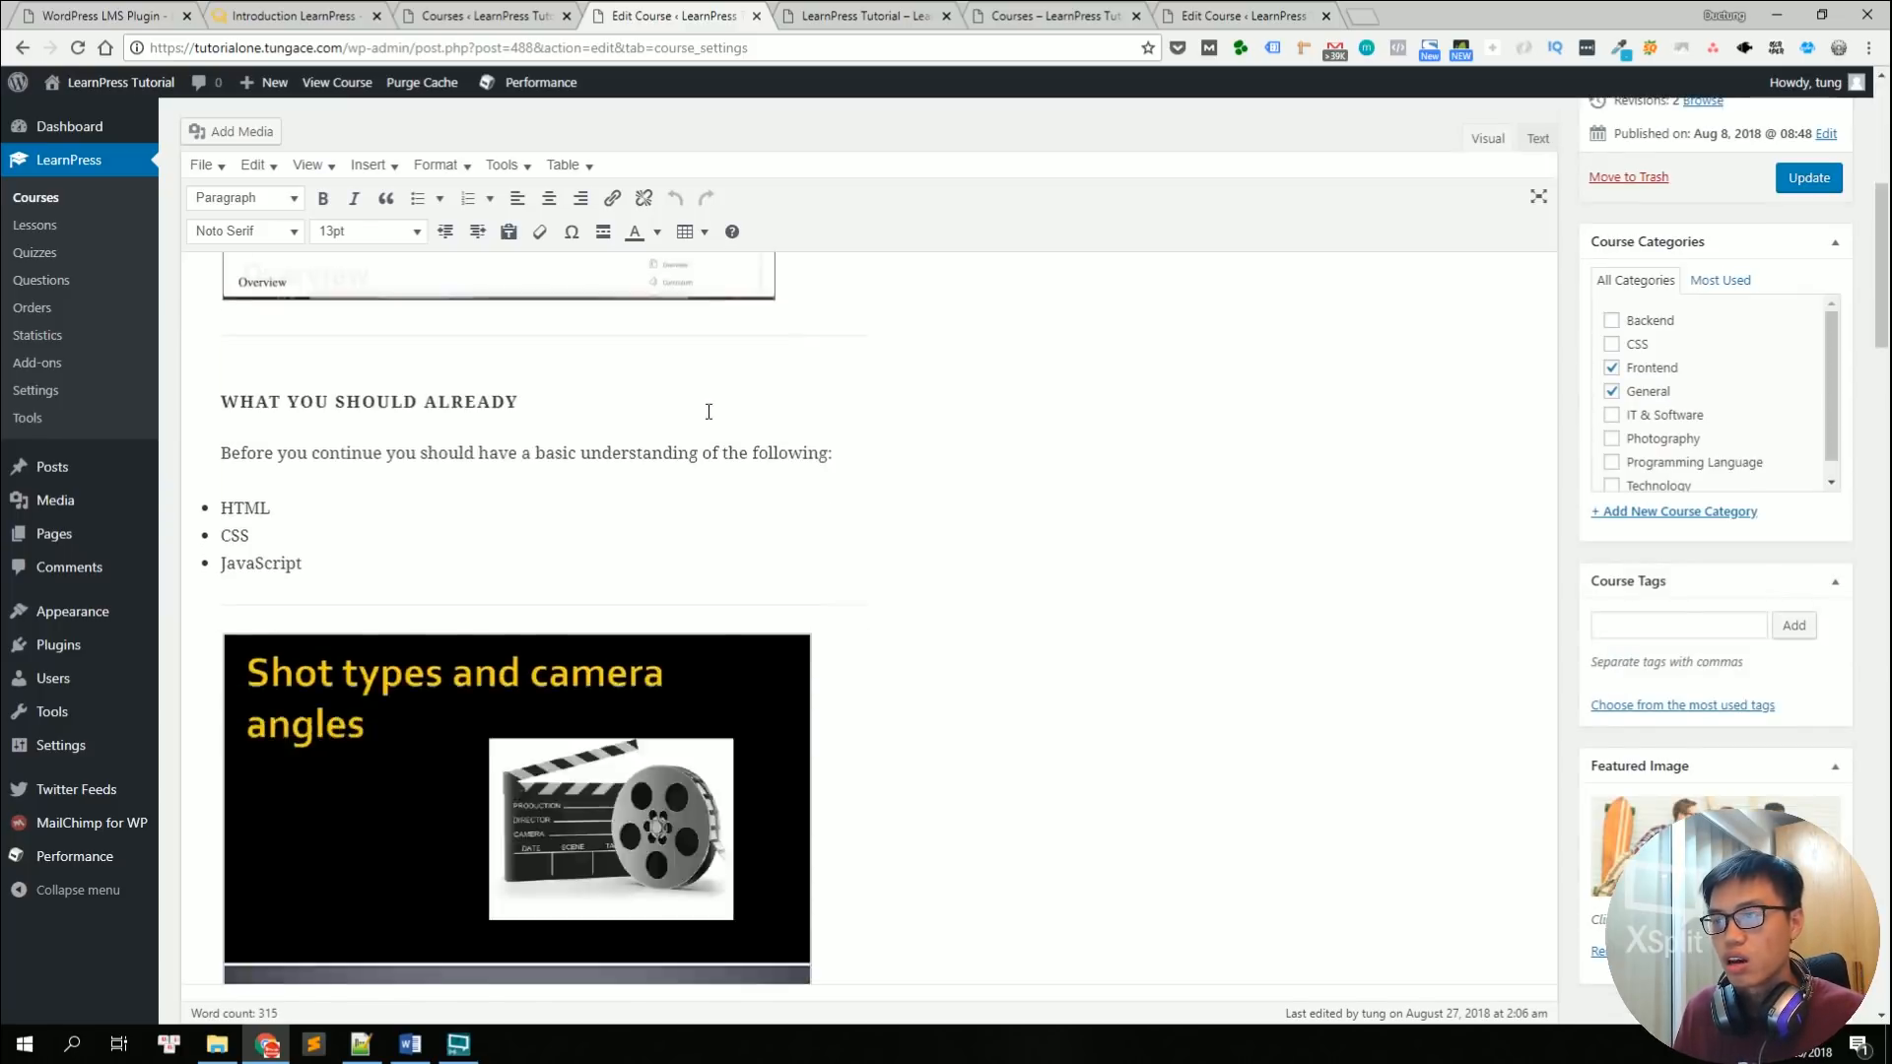
scroll(700, 514, down, 15)
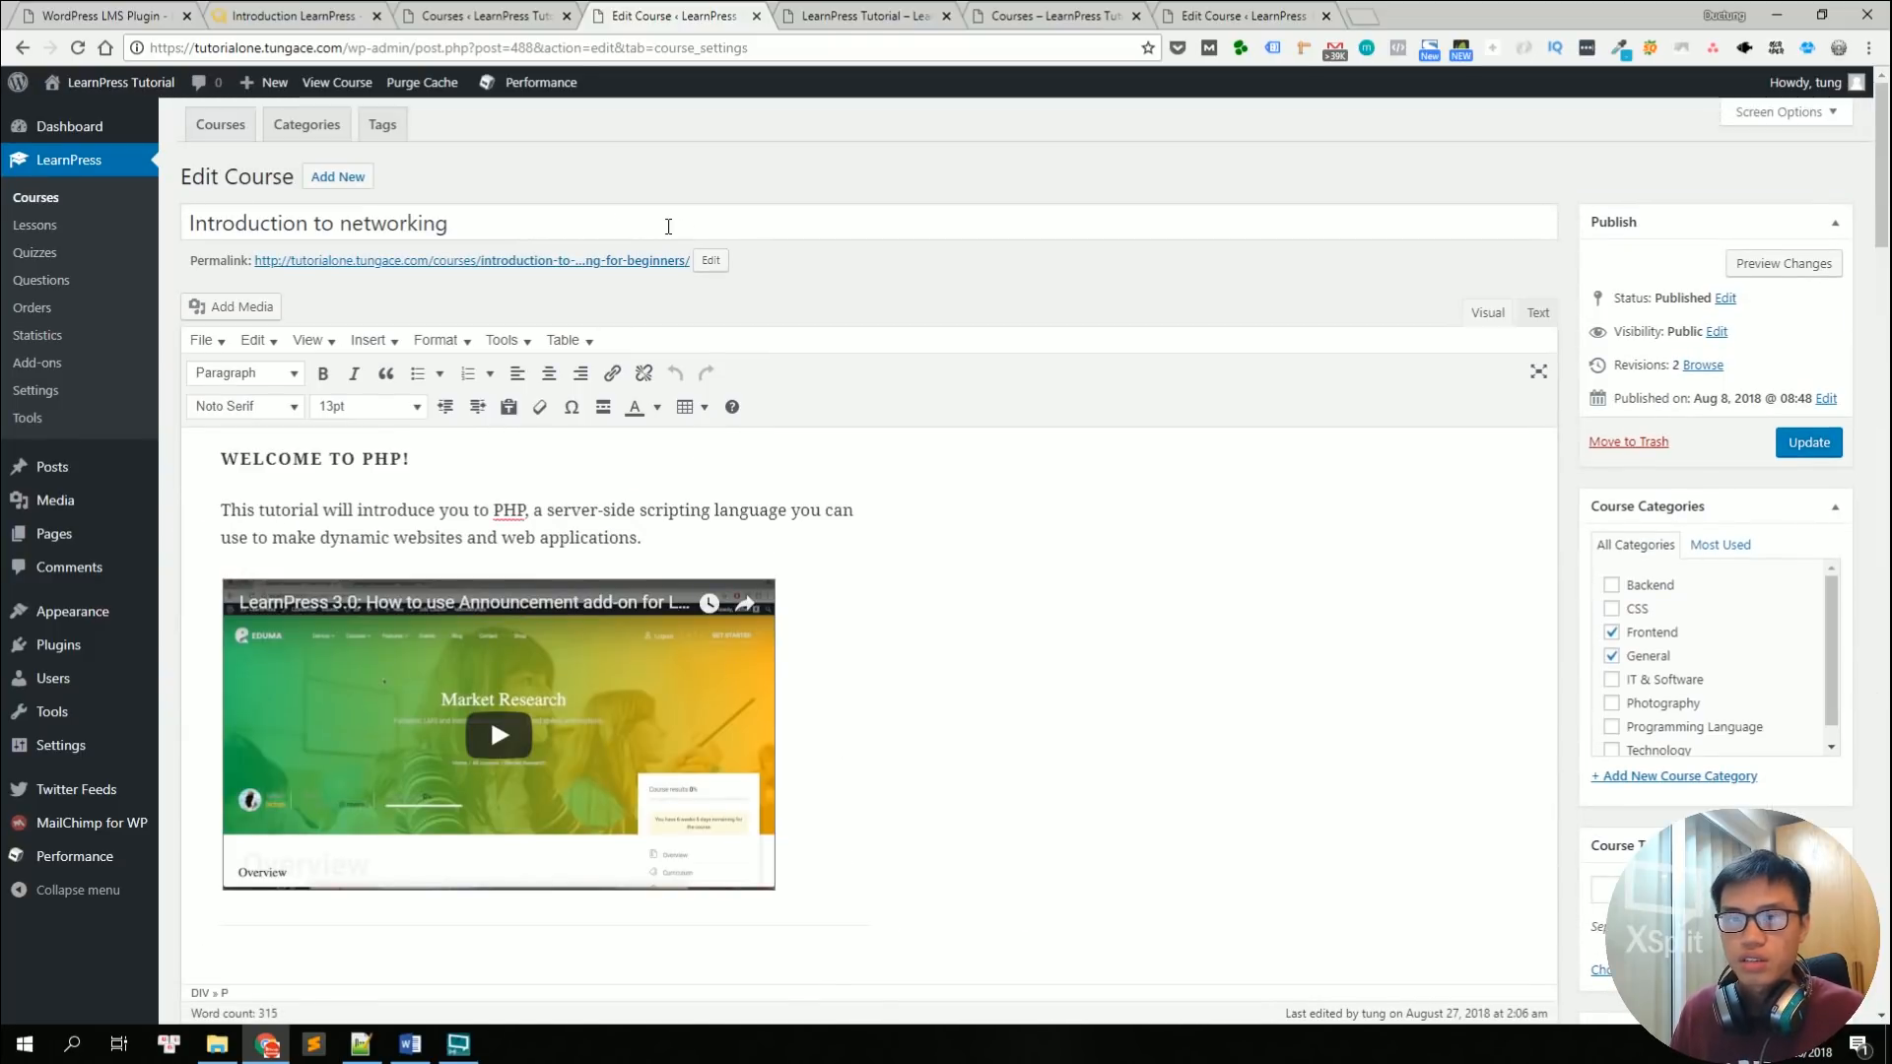
click(664, 227)
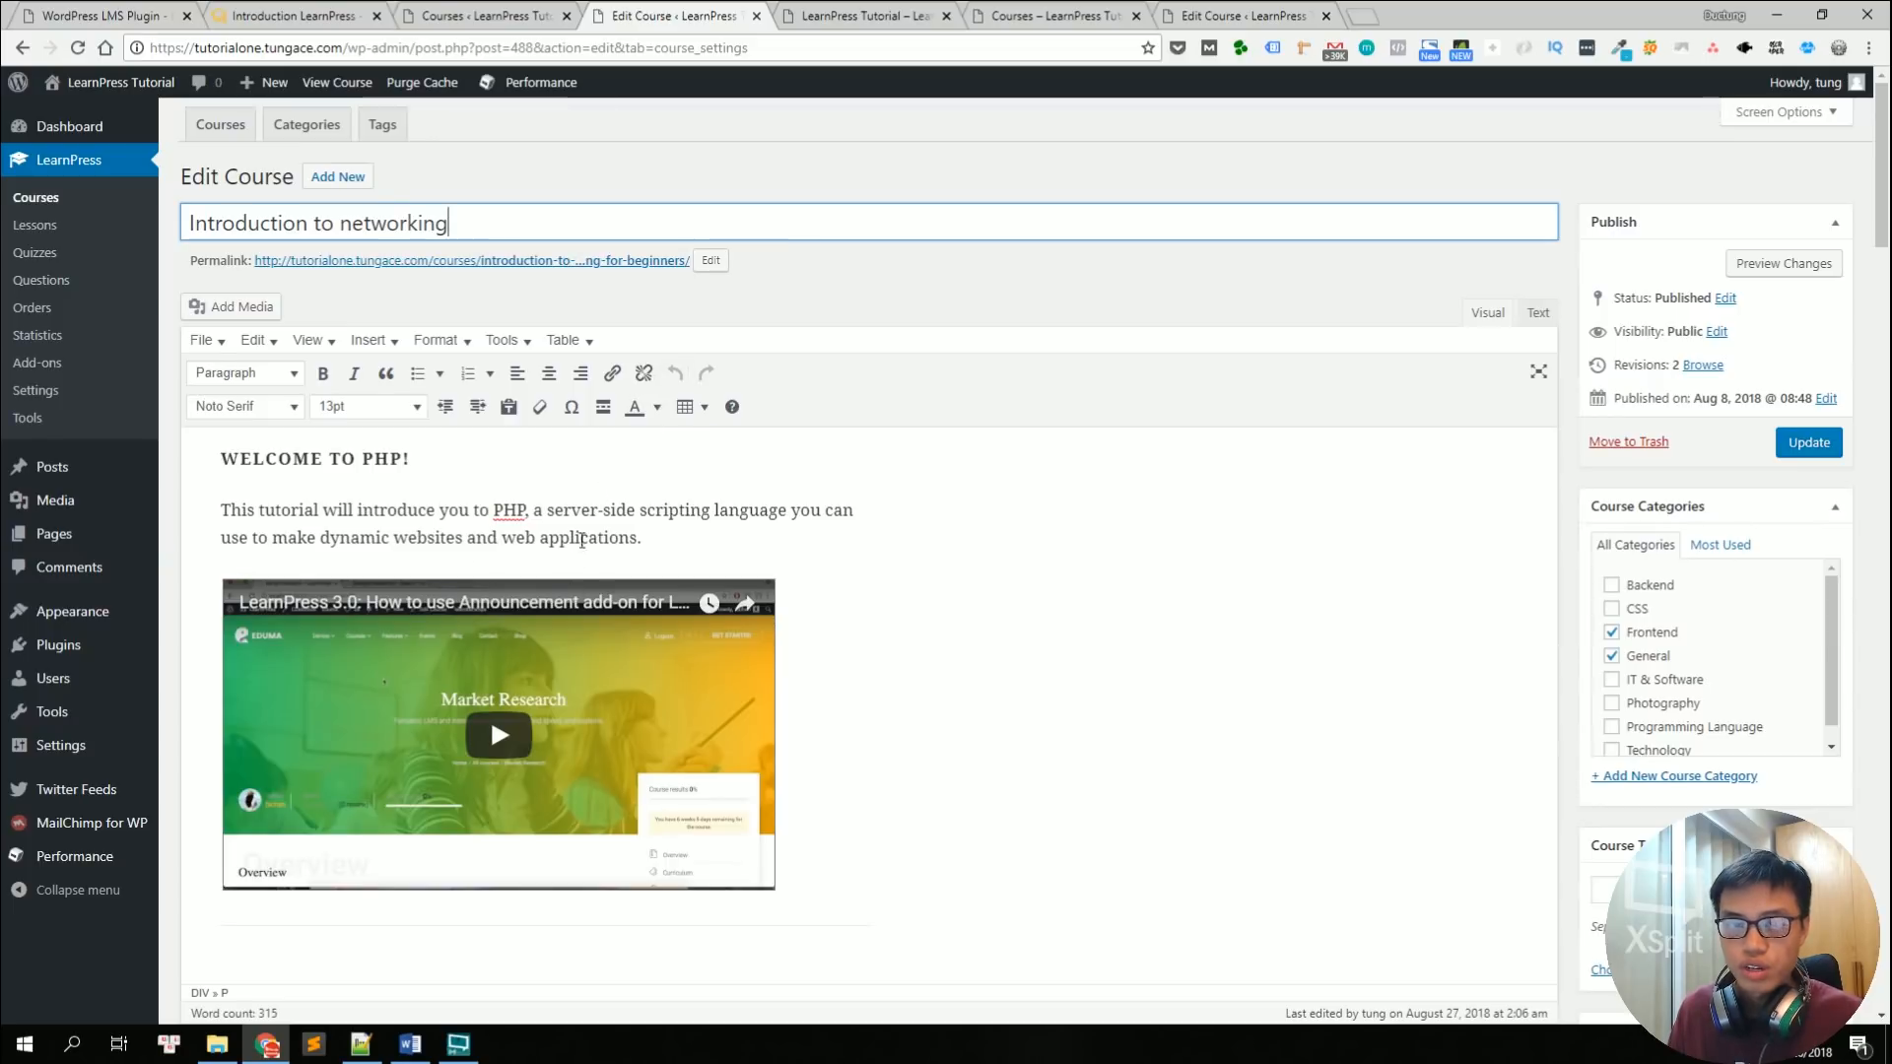
drag(1885, 207, 1877, 729)
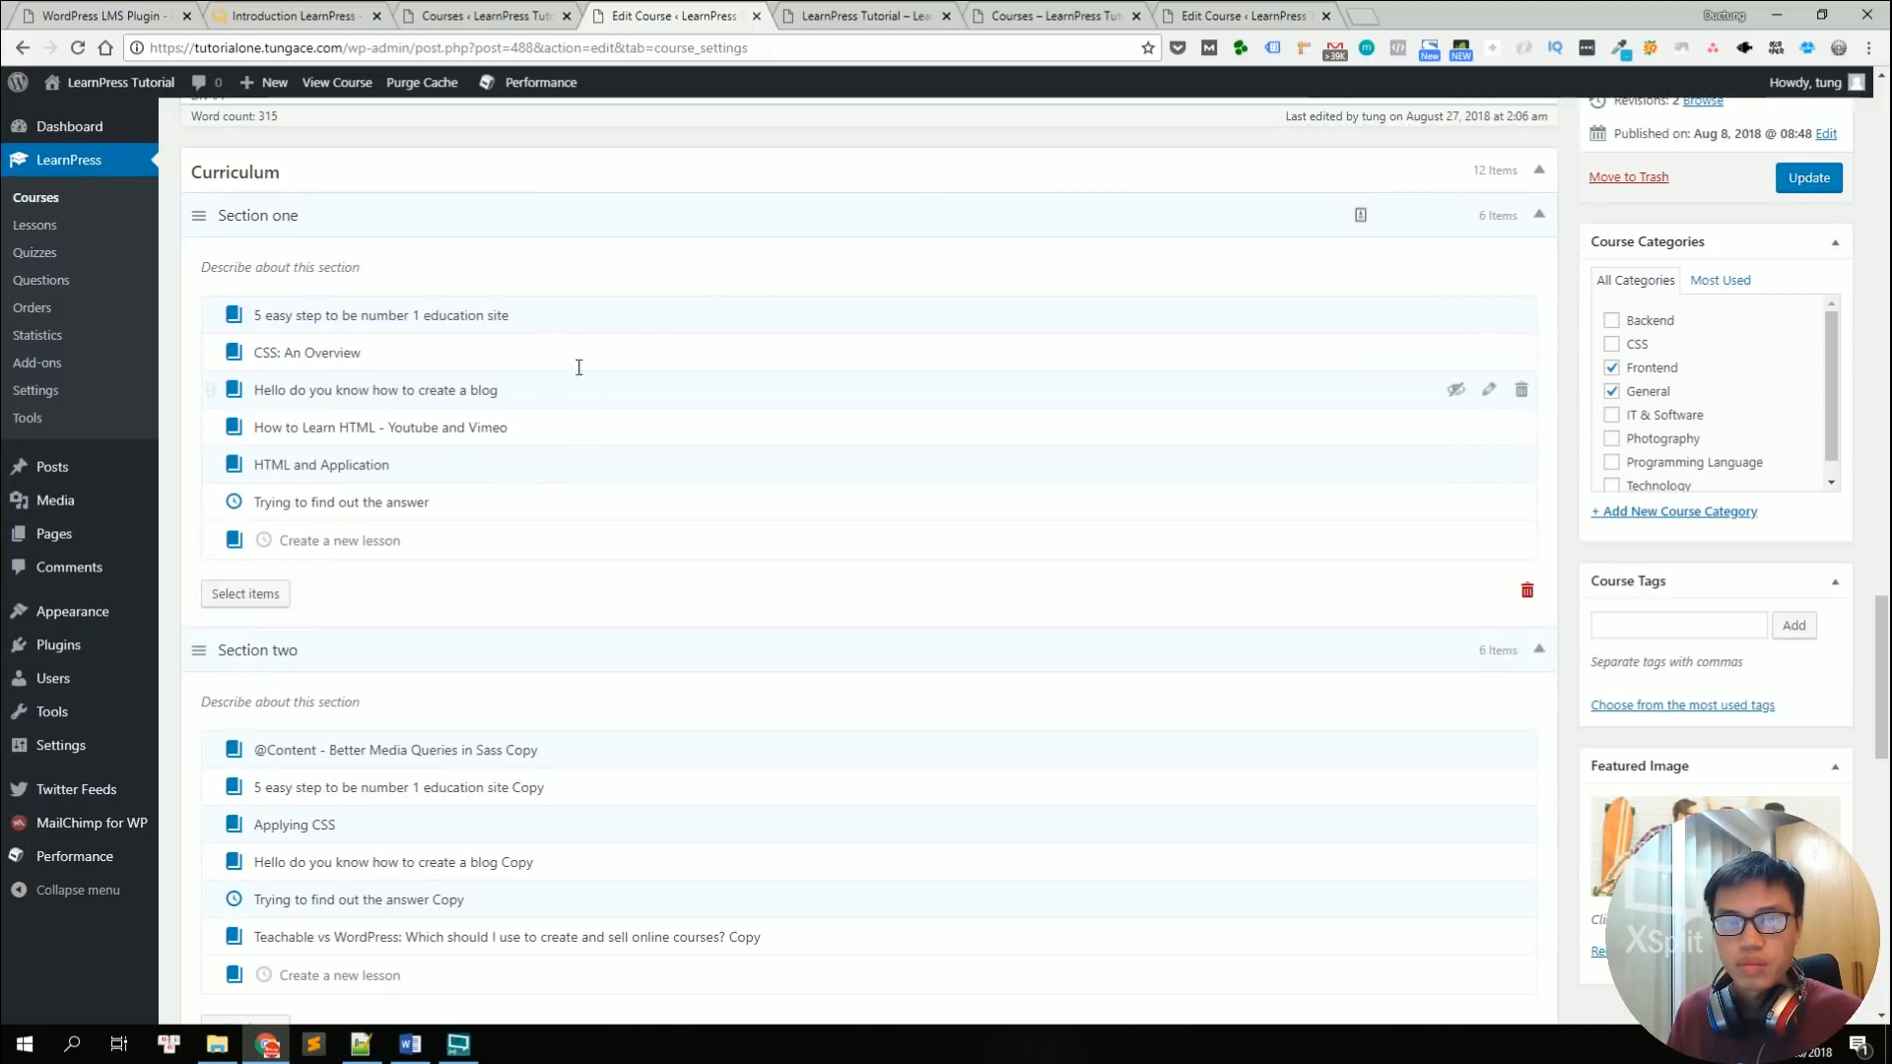
Step: View the course's general, pricing and assessment settings
scroll(469, 394, down, 9)
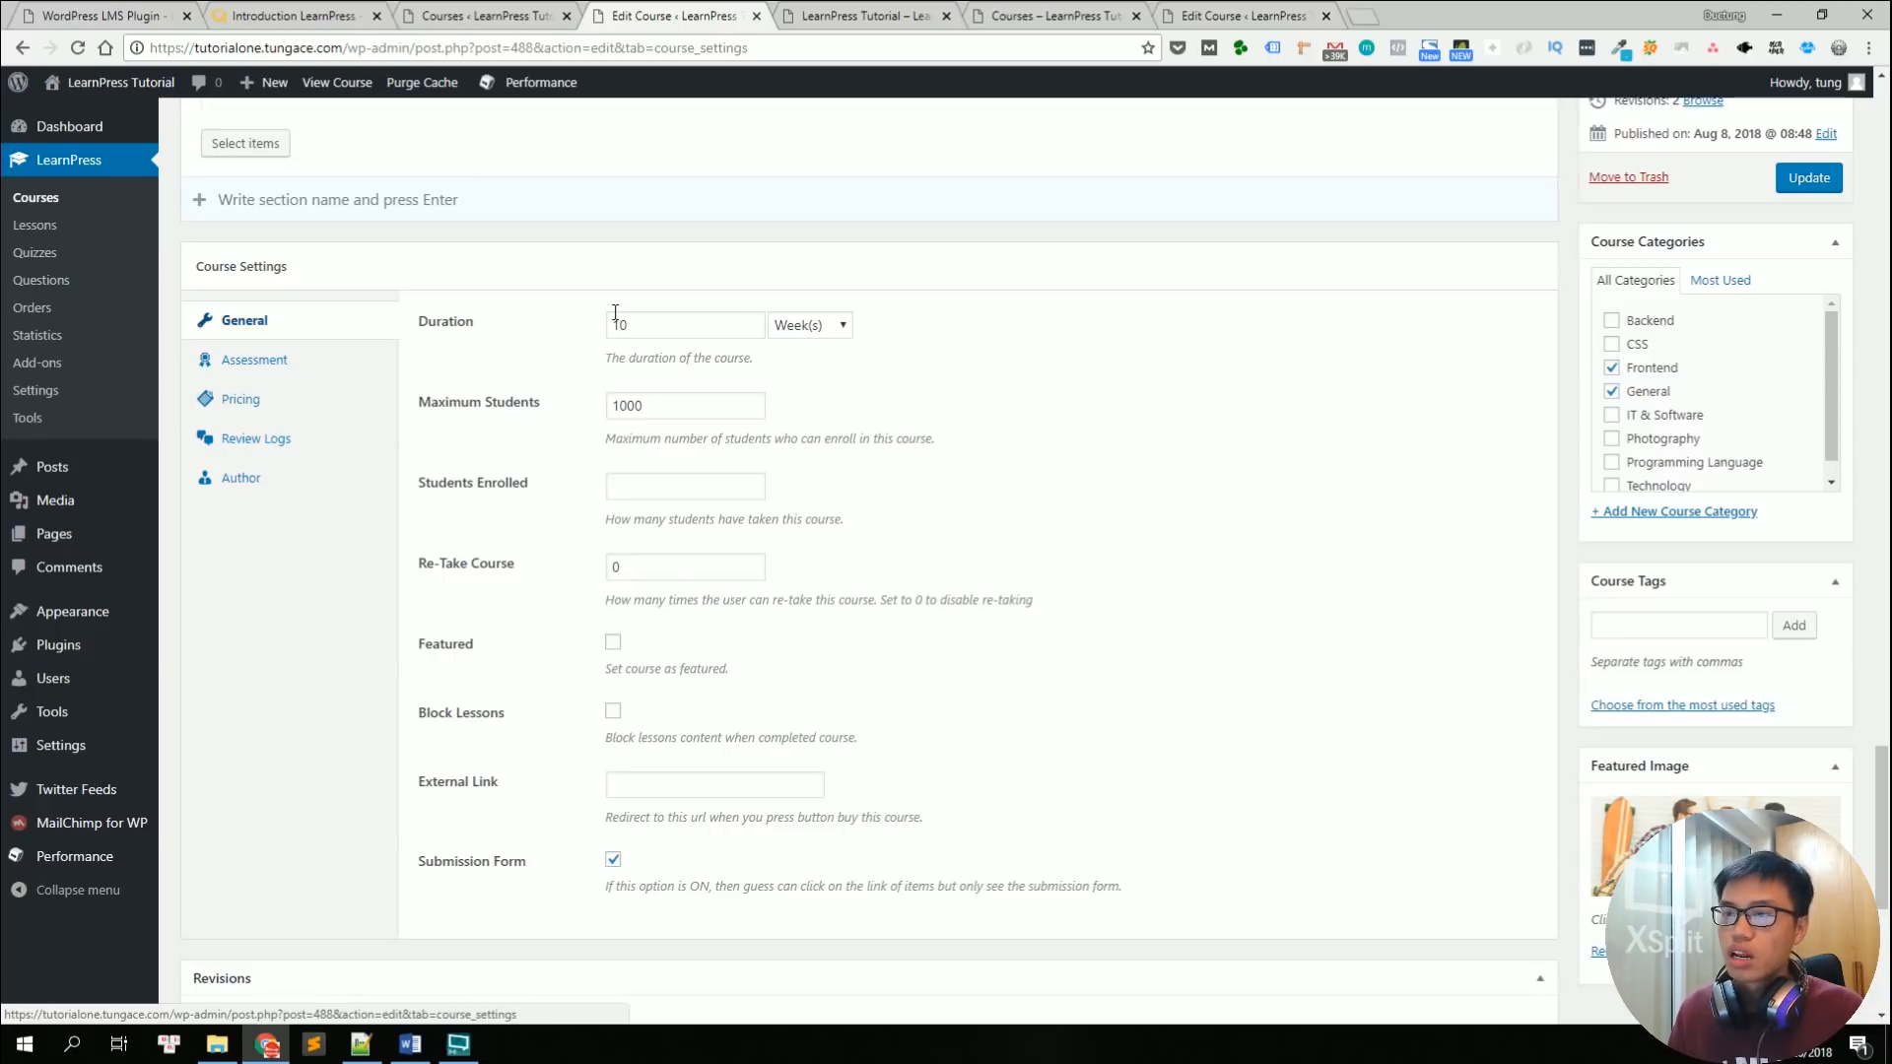
click(305, 399)
click(254, 360)
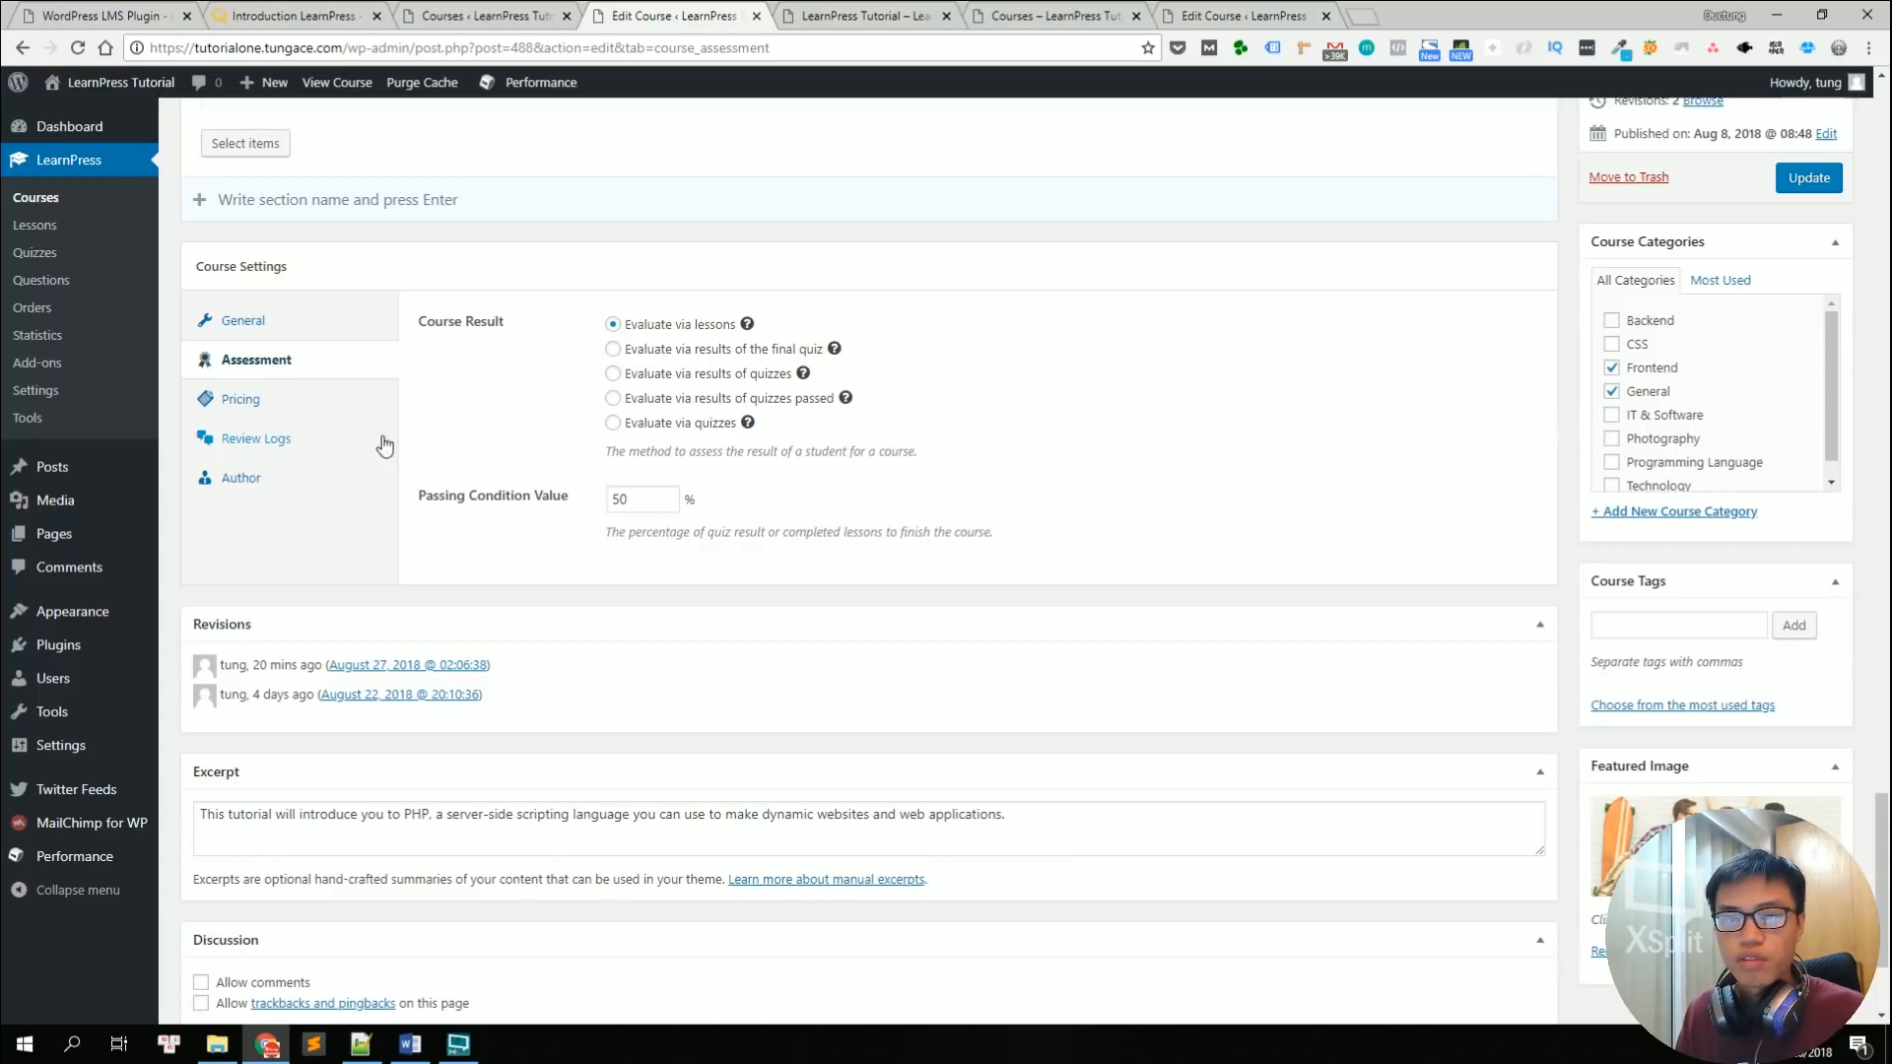
Step: Examine the course description's content, including the embedded video, the prerequisites list, the slides and the PHP text sections
scroll(473, 394, up, 6)
scroll(500, 317, up, 15)
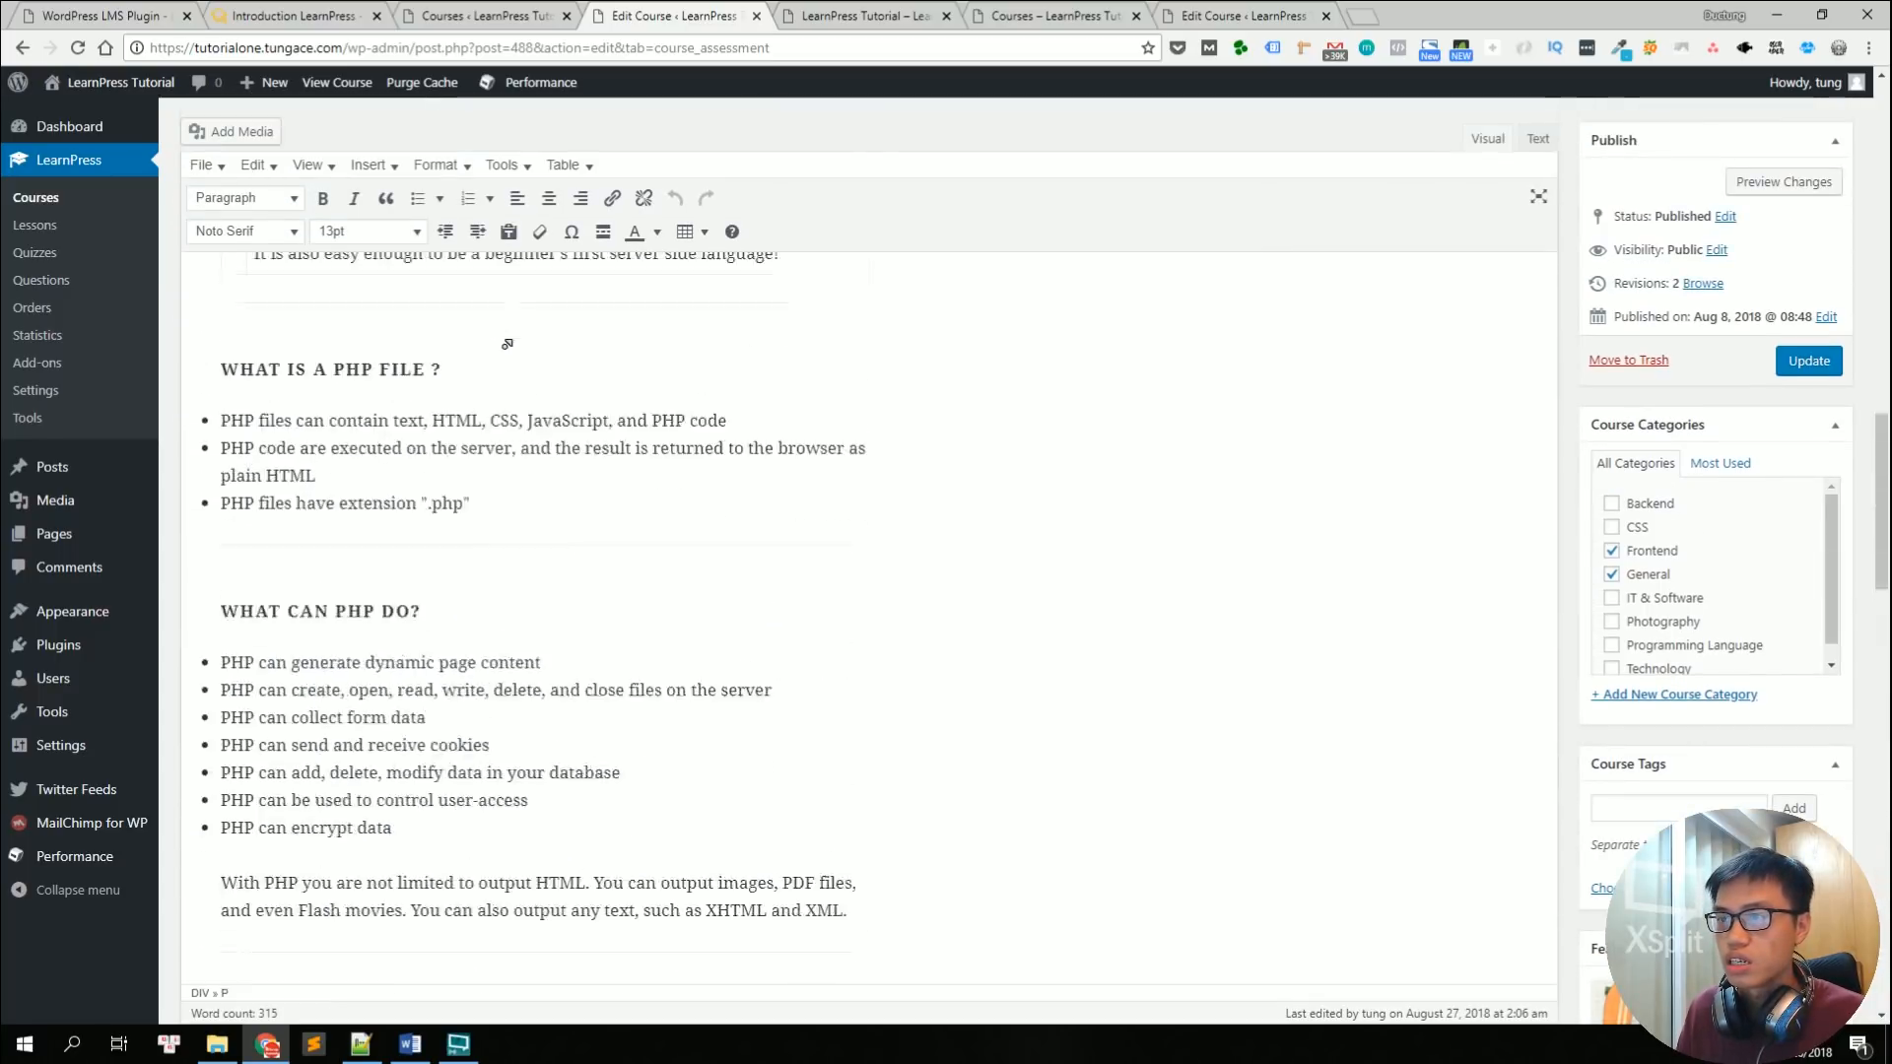
scroll(538, 342, up, 10)
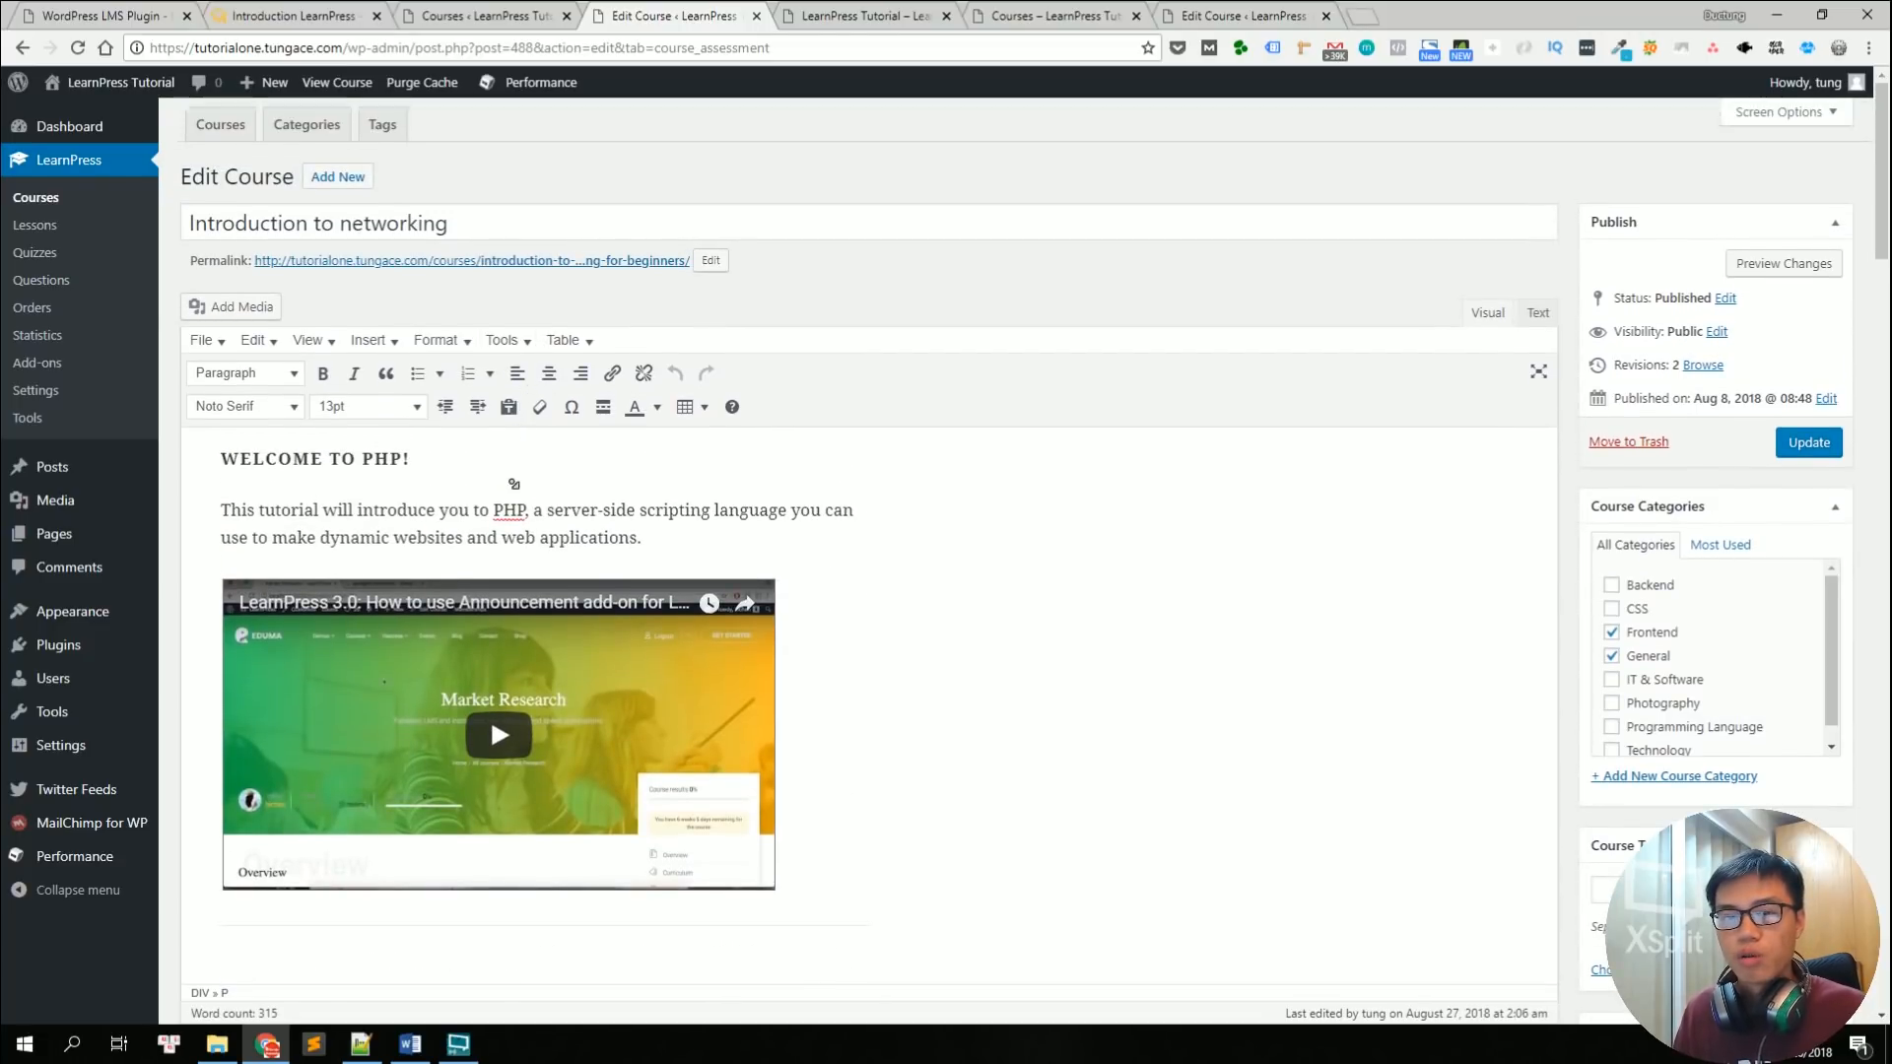
scroll(899, 516, down, 2)
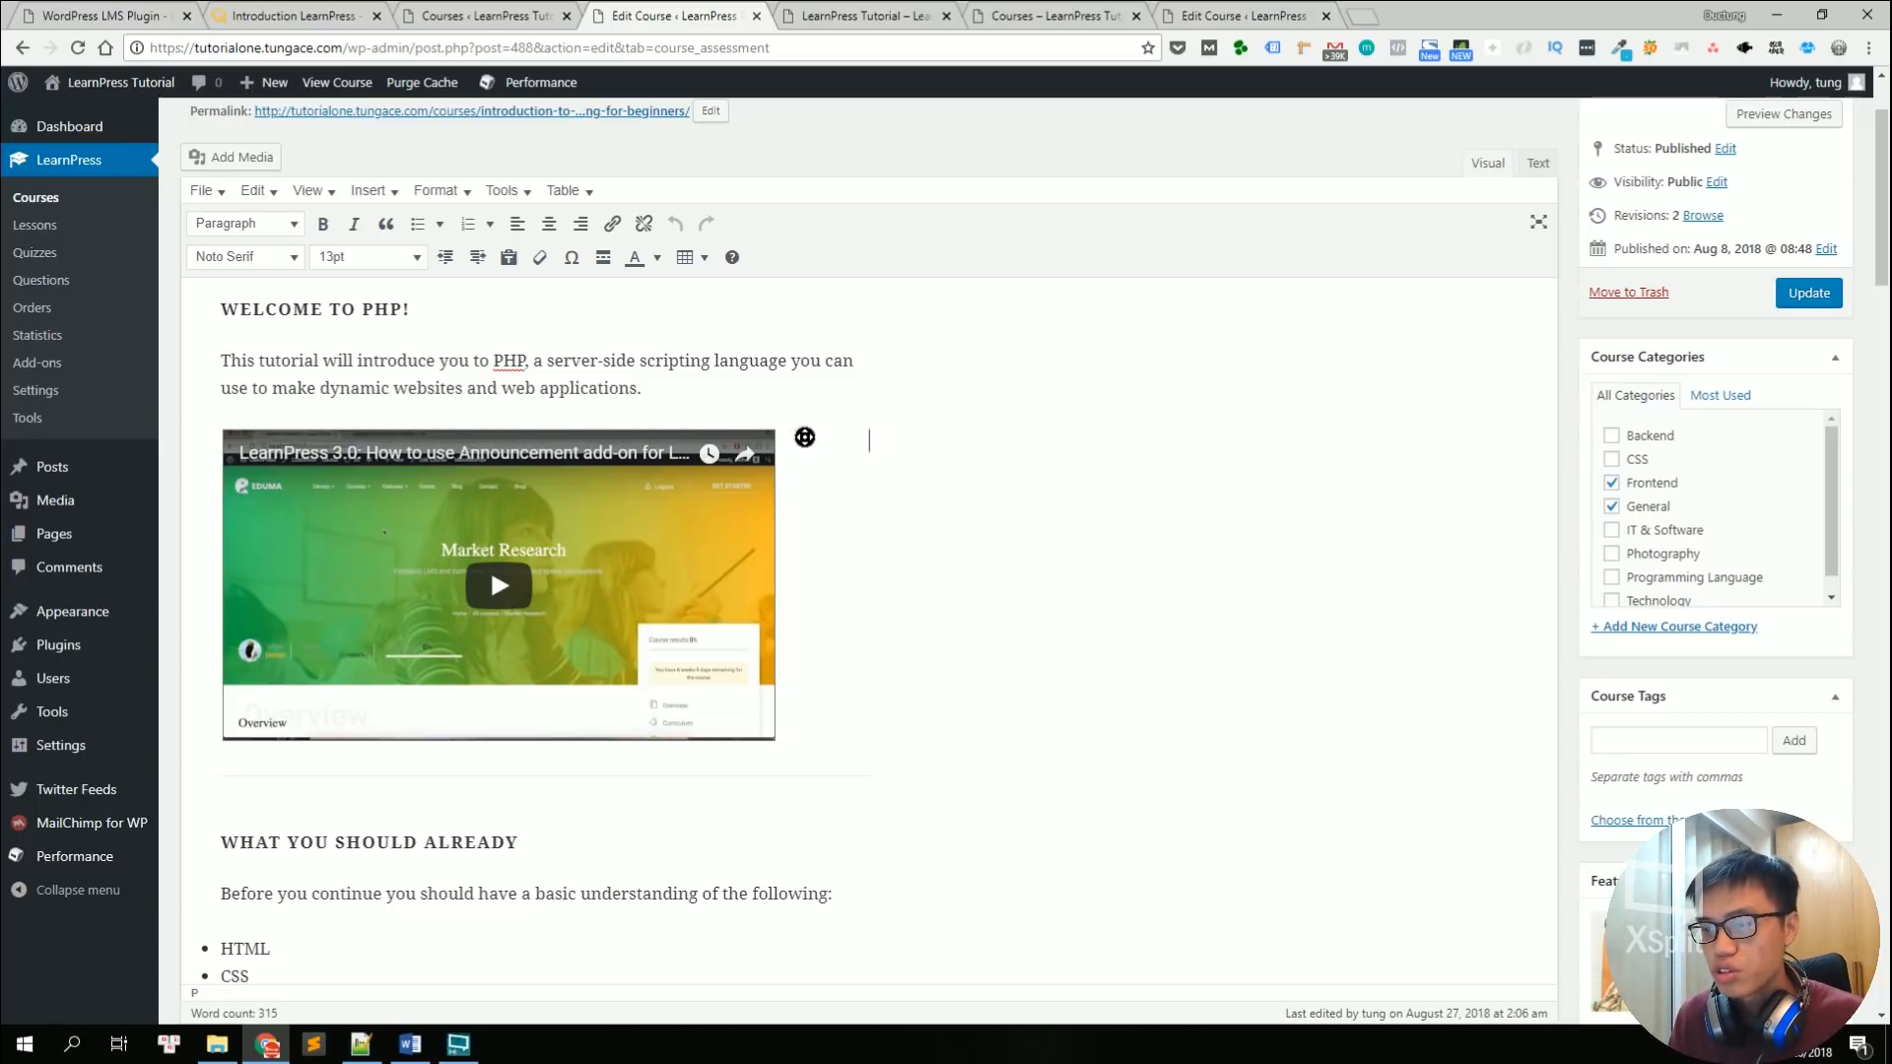
scroll(829, 522, down, 5)
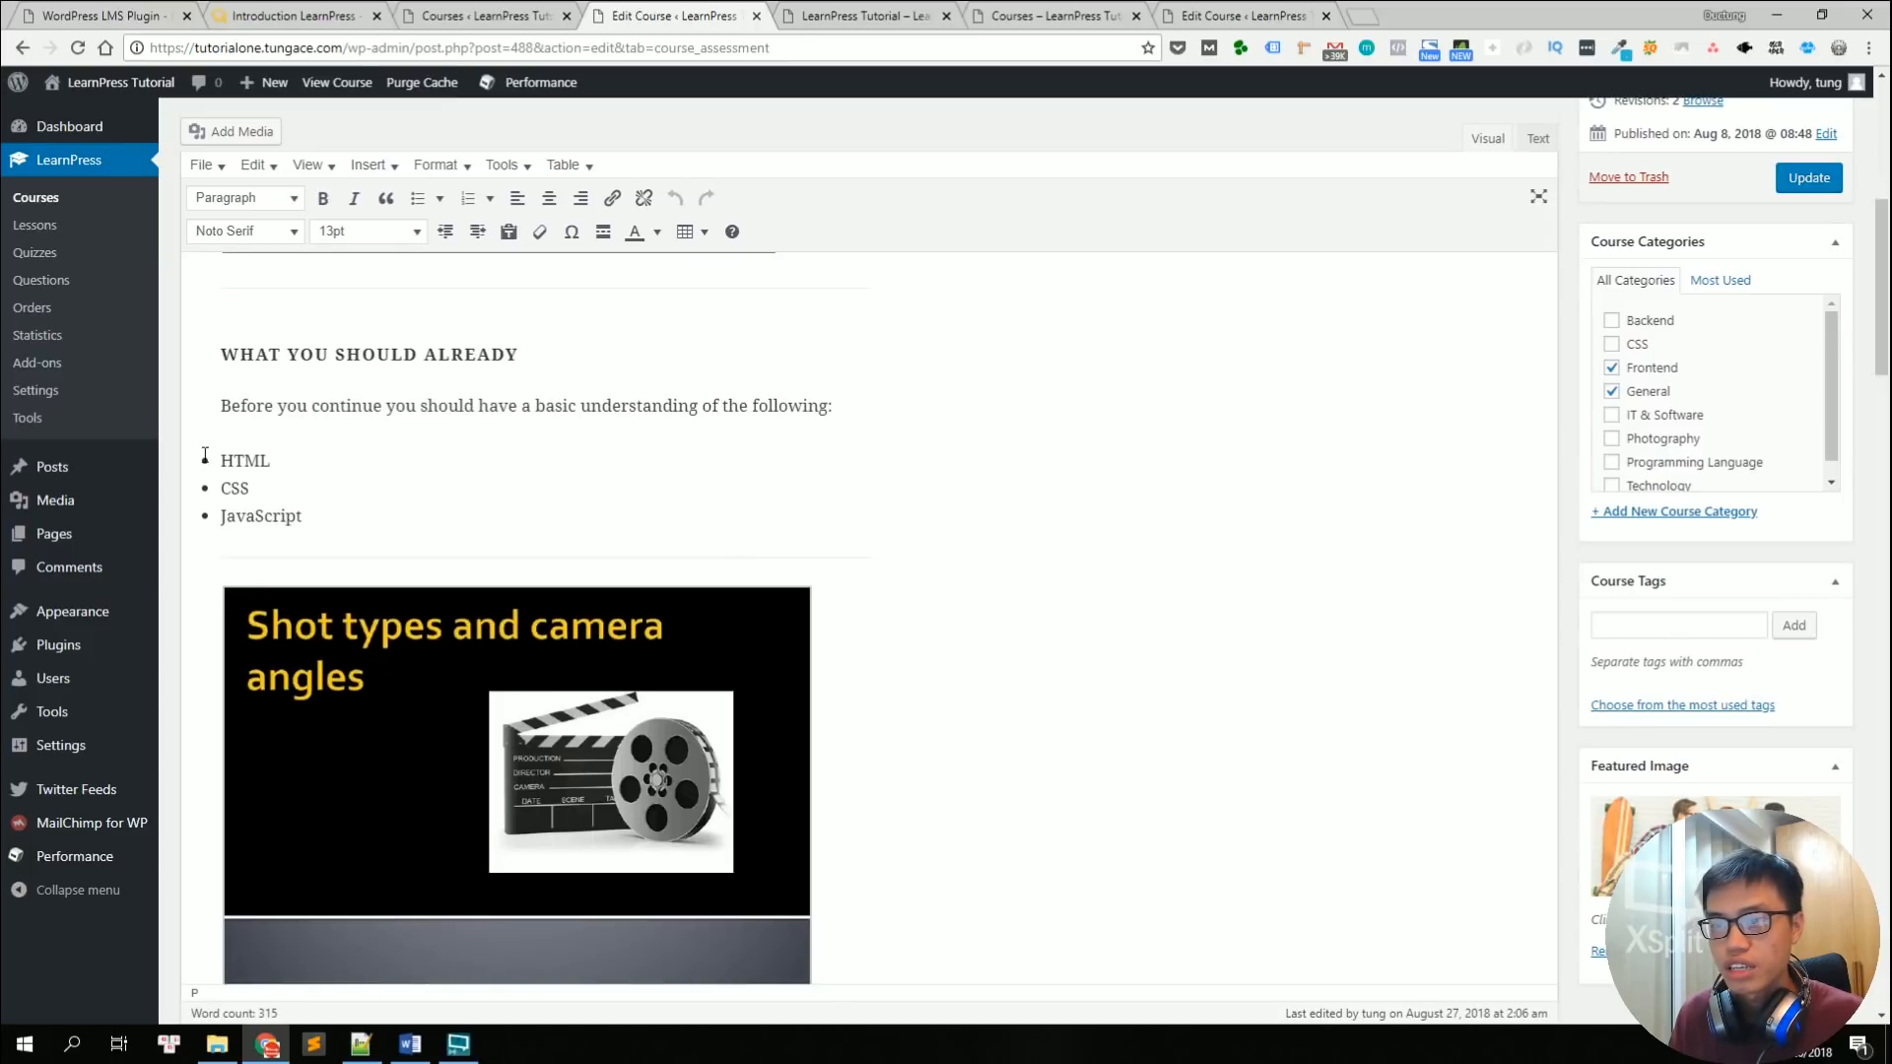
drag(234, 461, 277, 515)
click(277, 515)
drag(289, 356, 518, 357)
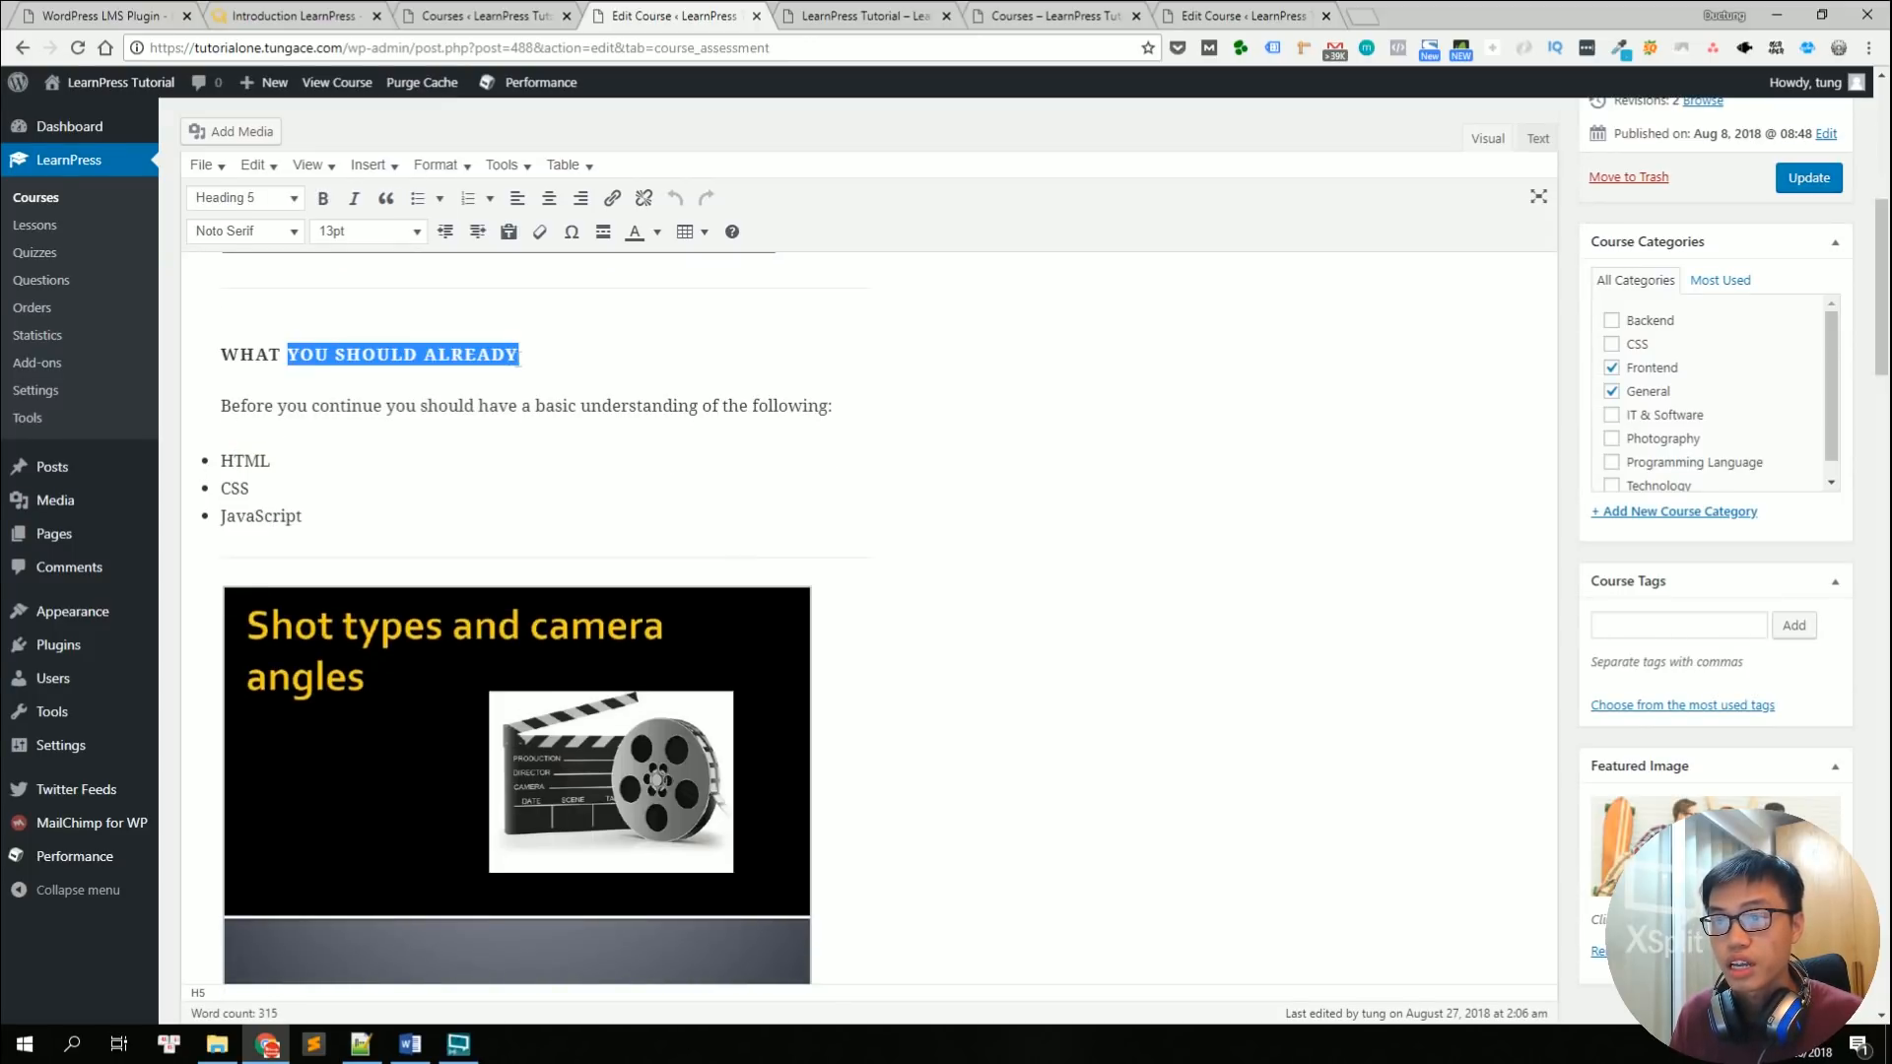
click(900, 408)
scroll(897, 473, down, 3)
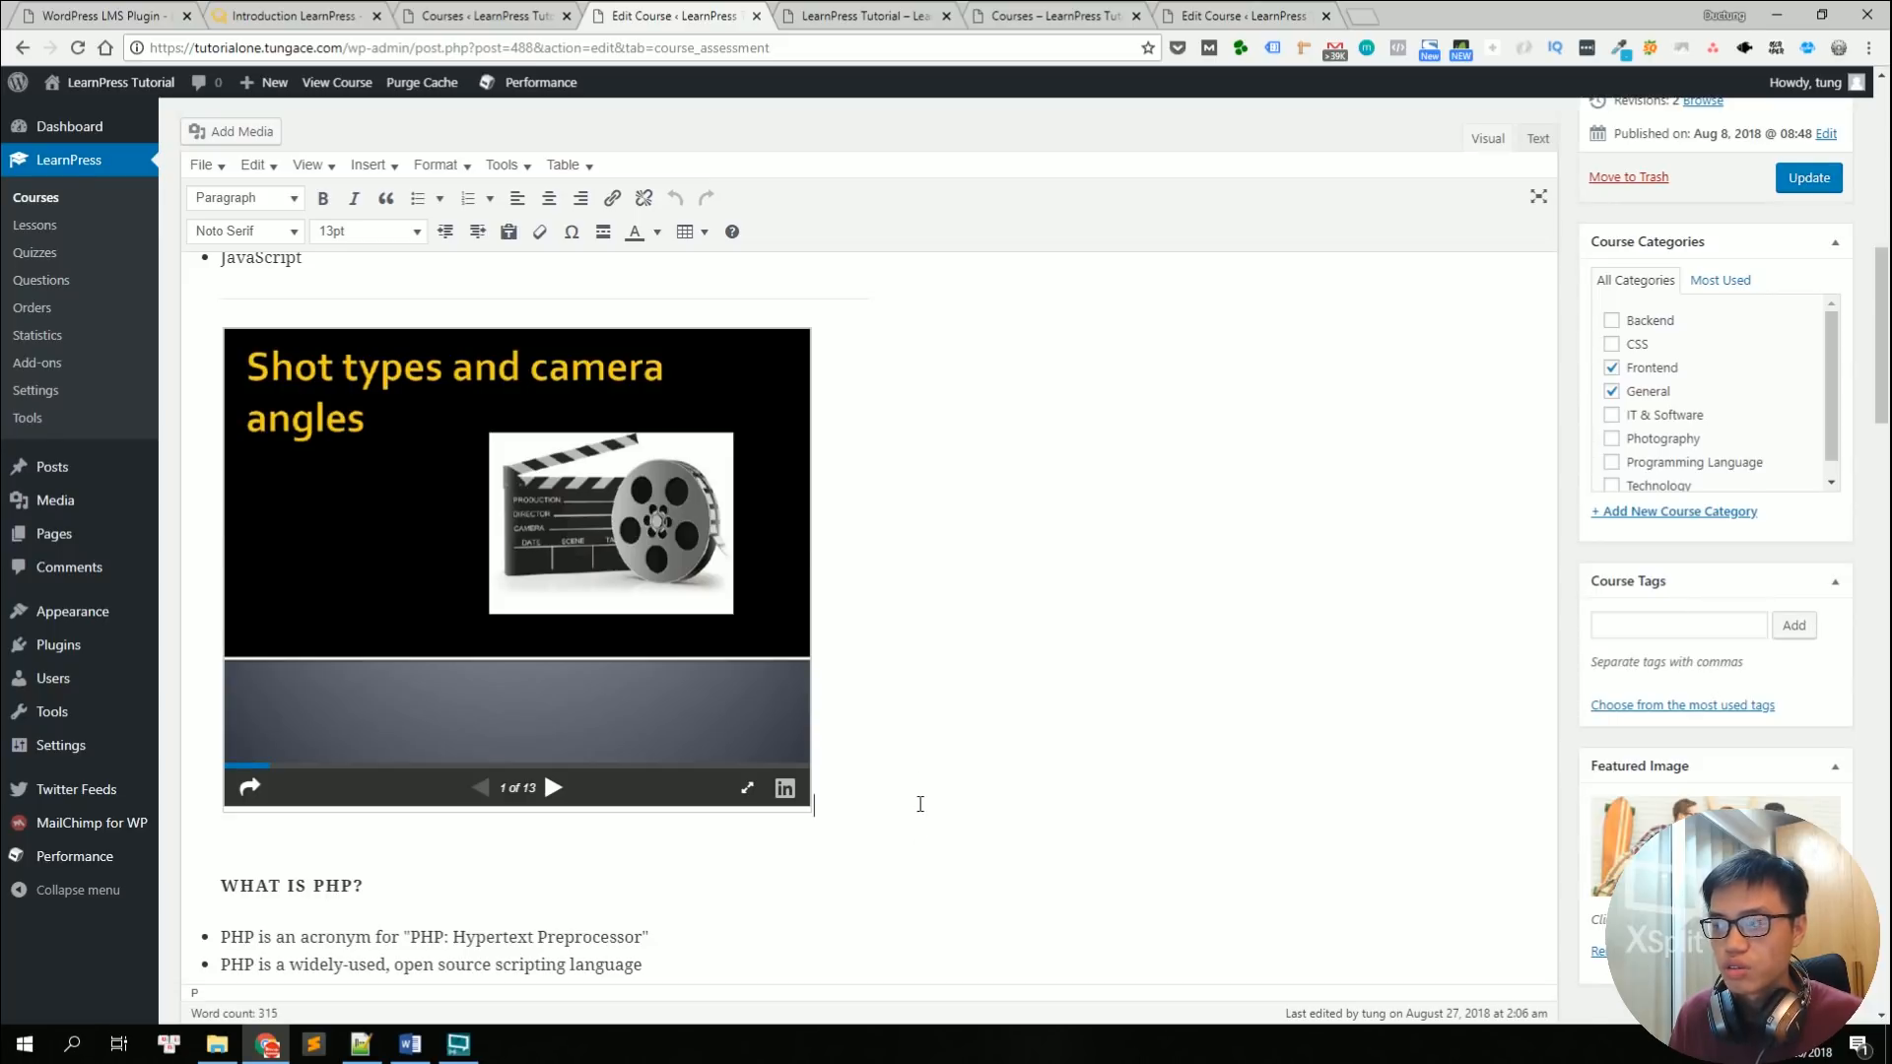
scroll(920, 804, down, 7)
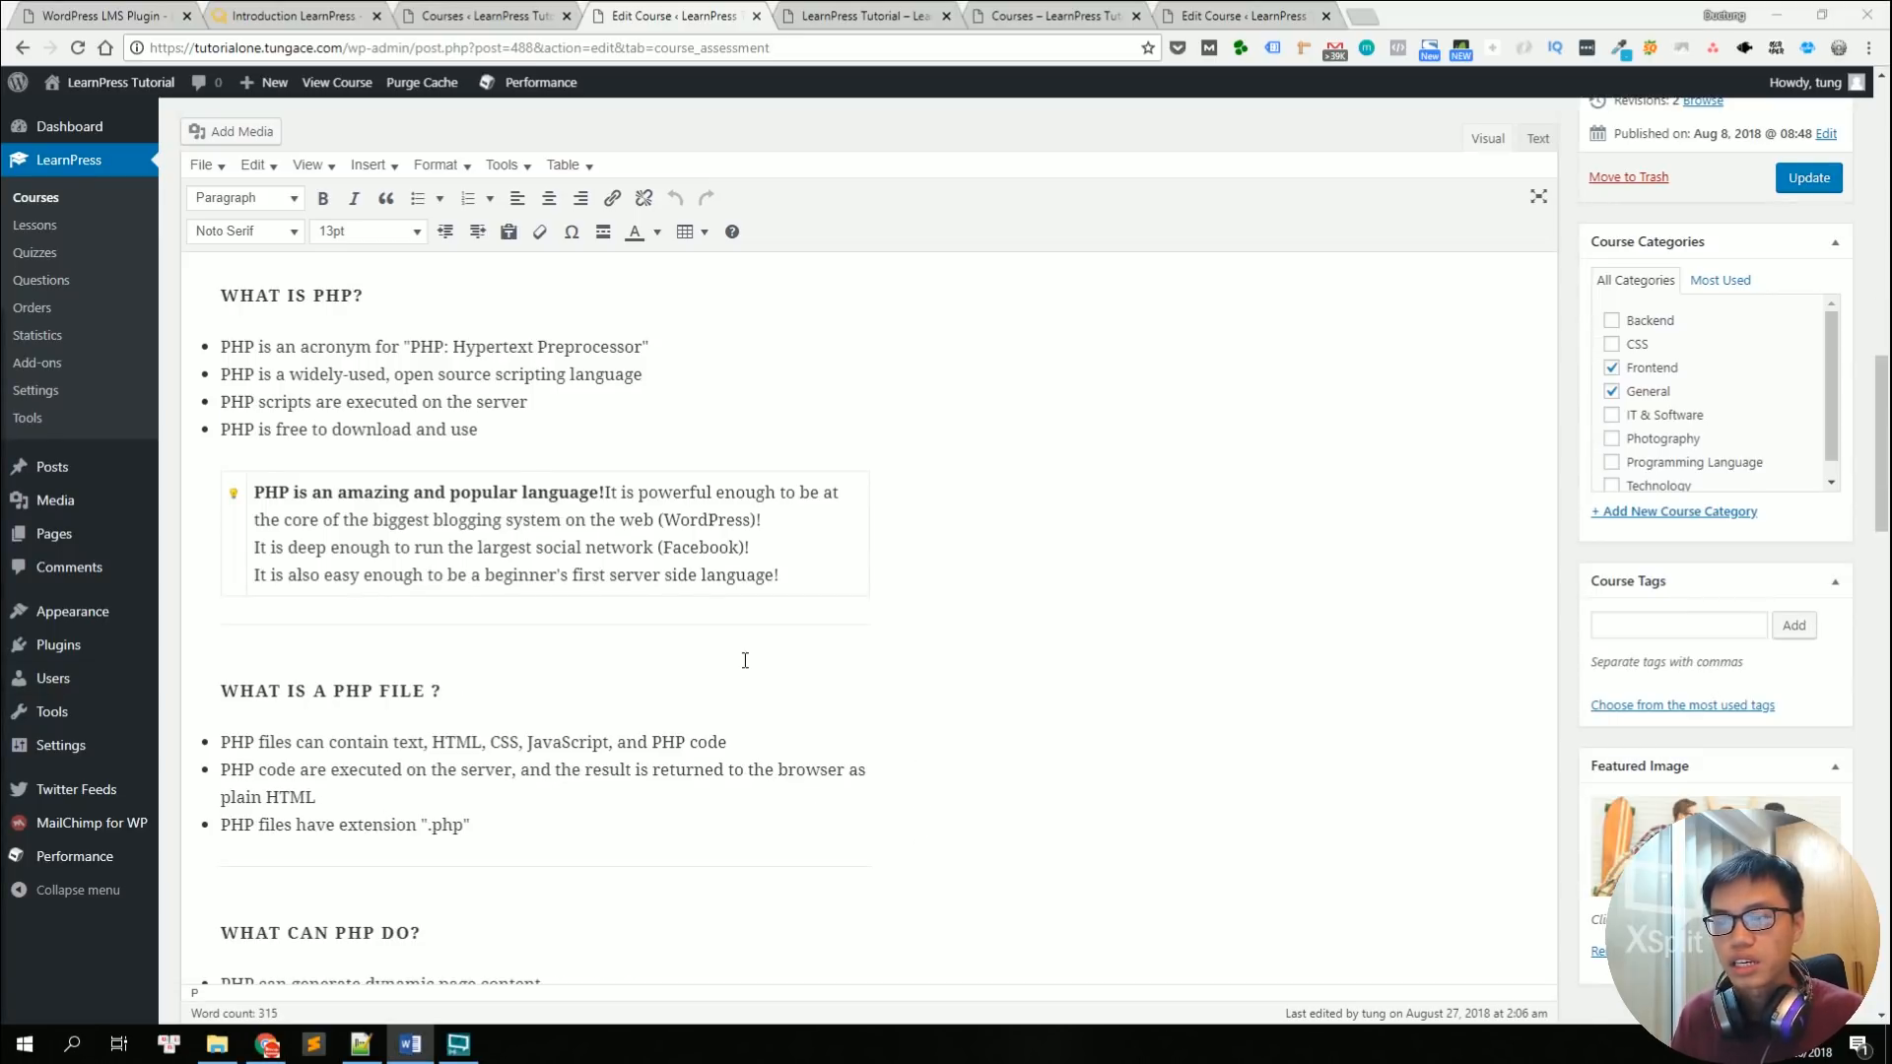
Step: Create a new lesson titled "The name of the lesson" at the end of Section one in the course curriculum
scroll(705, 668, down, 10)
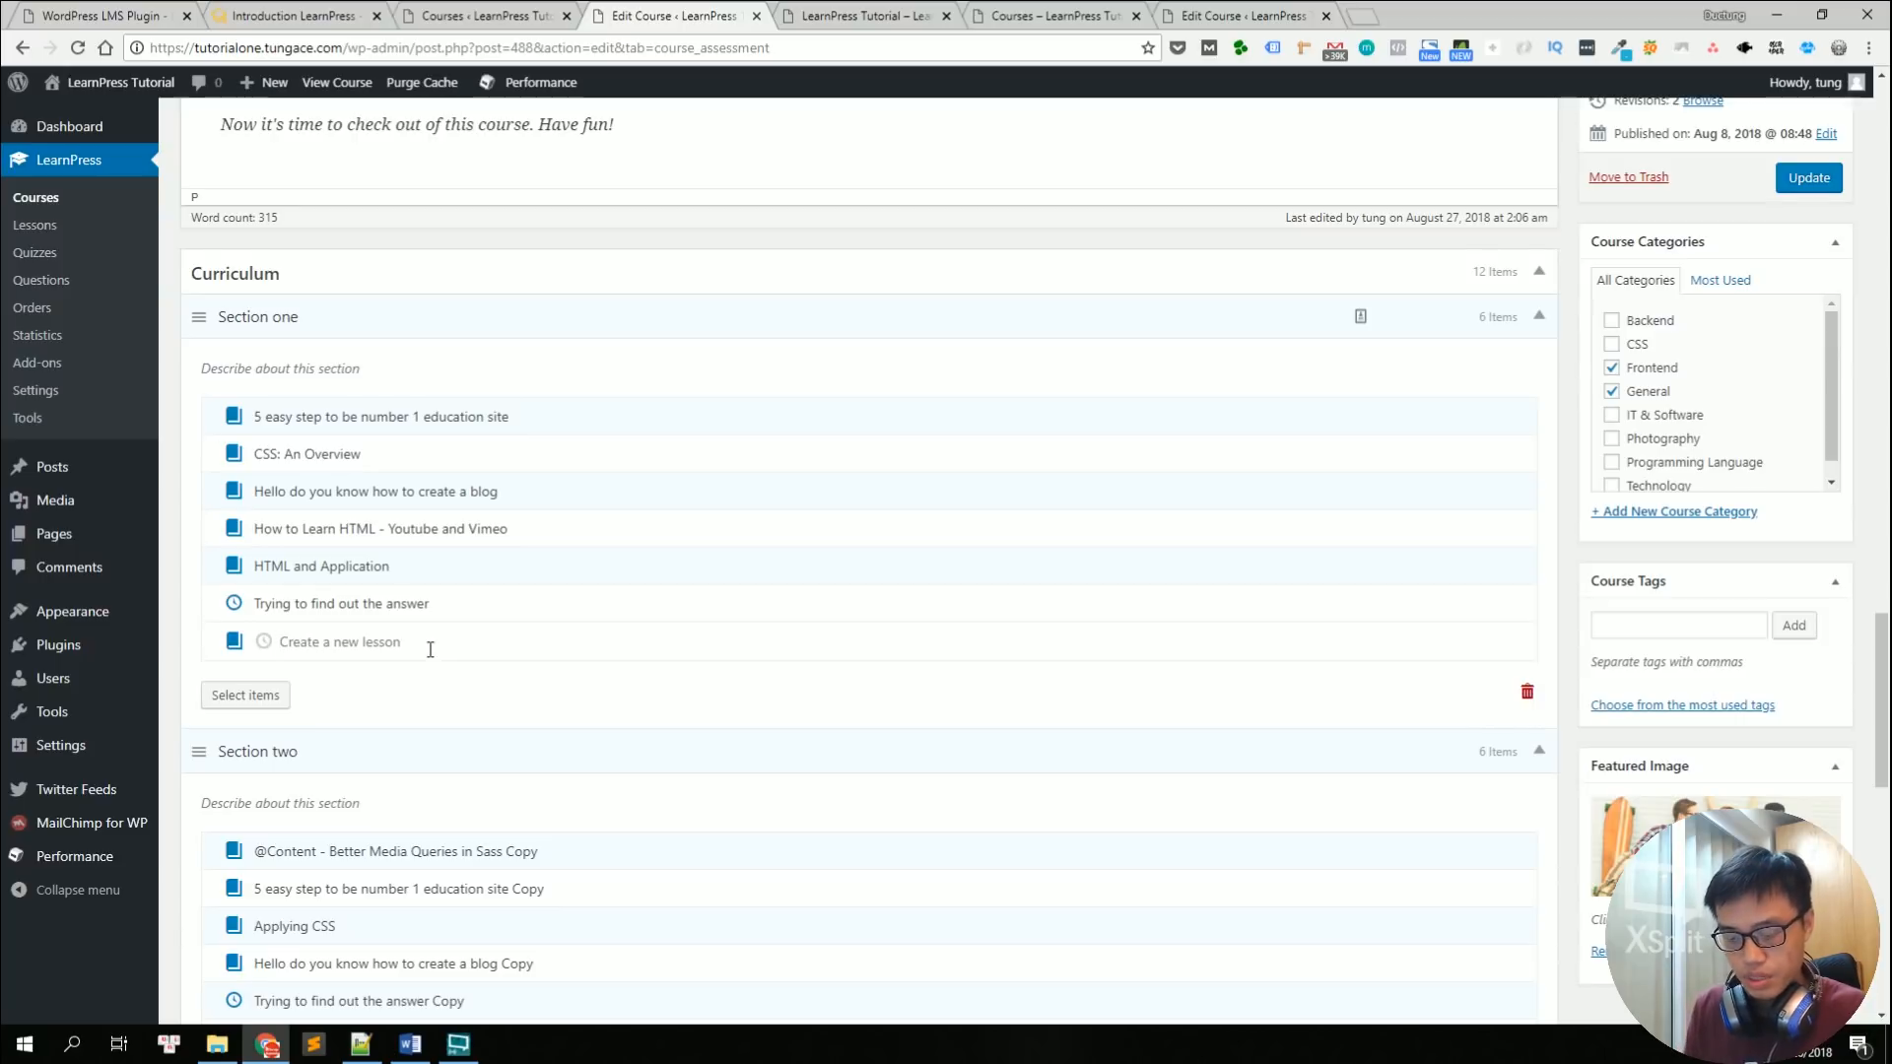
text(The)
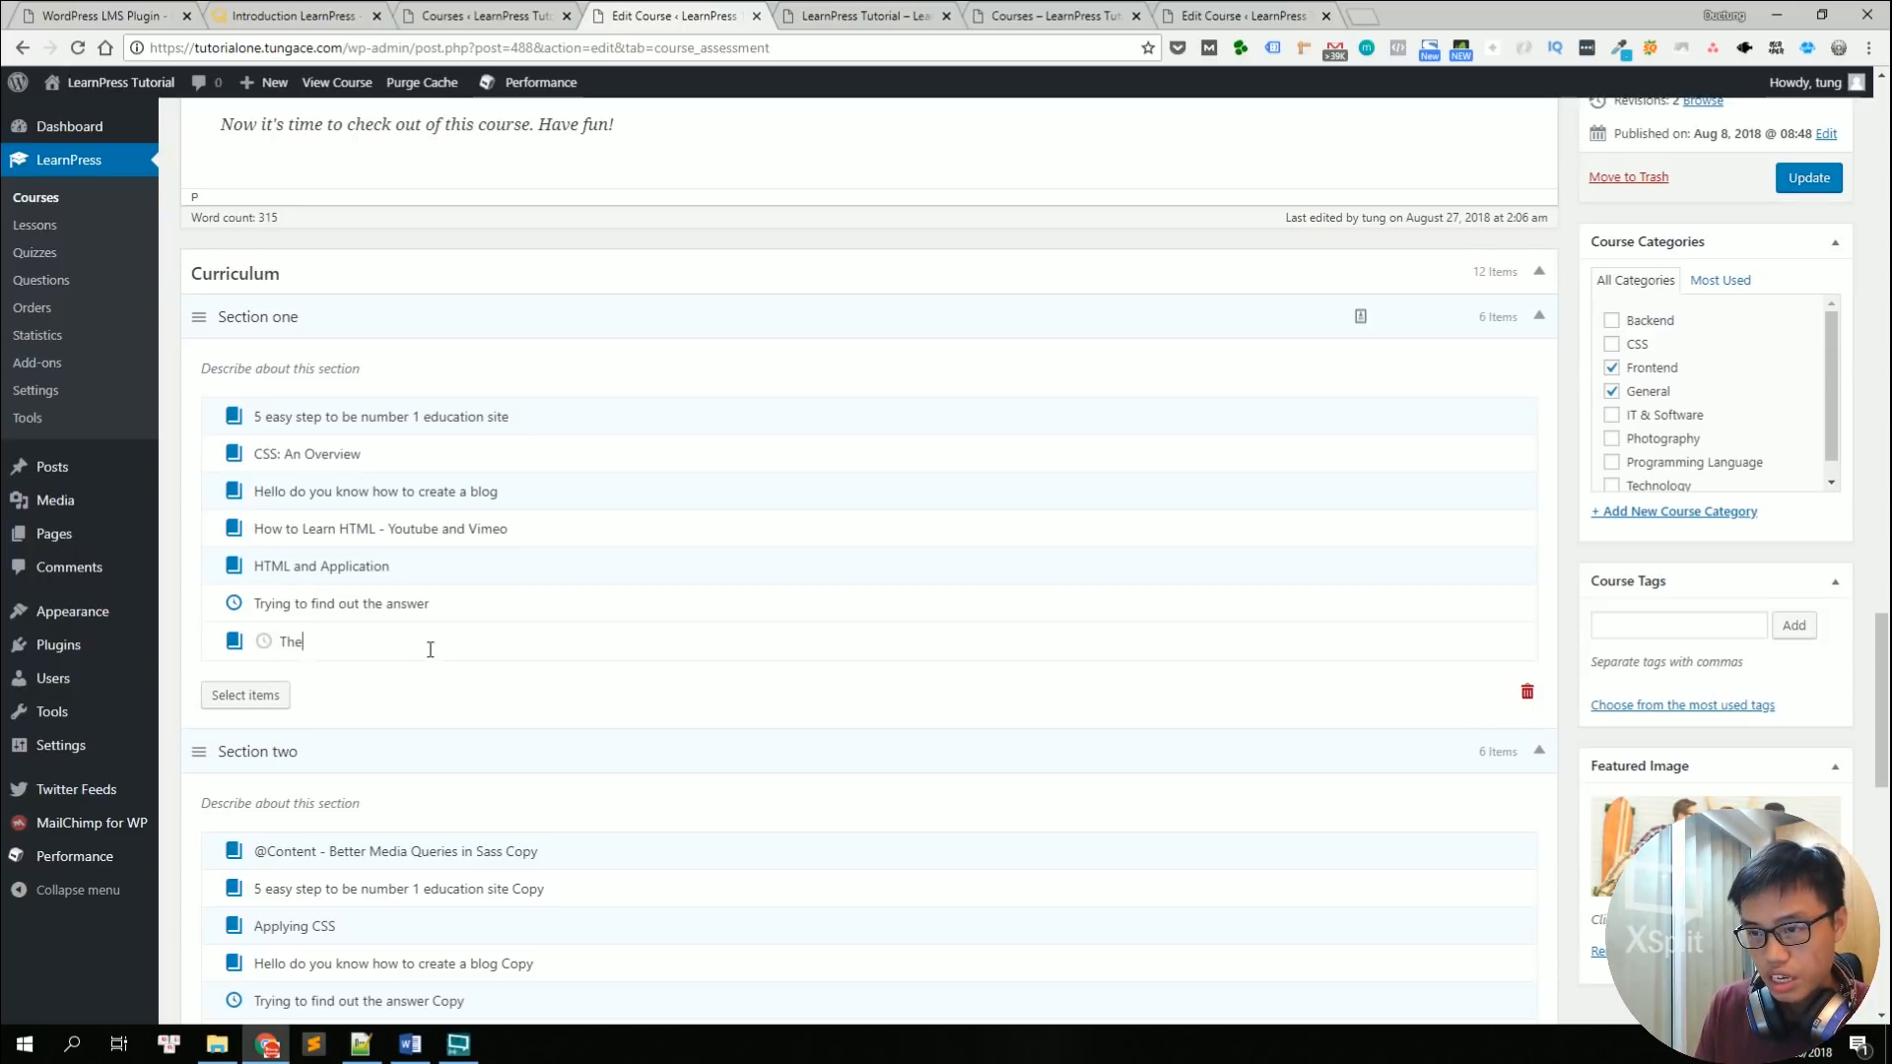
text( name of the le)
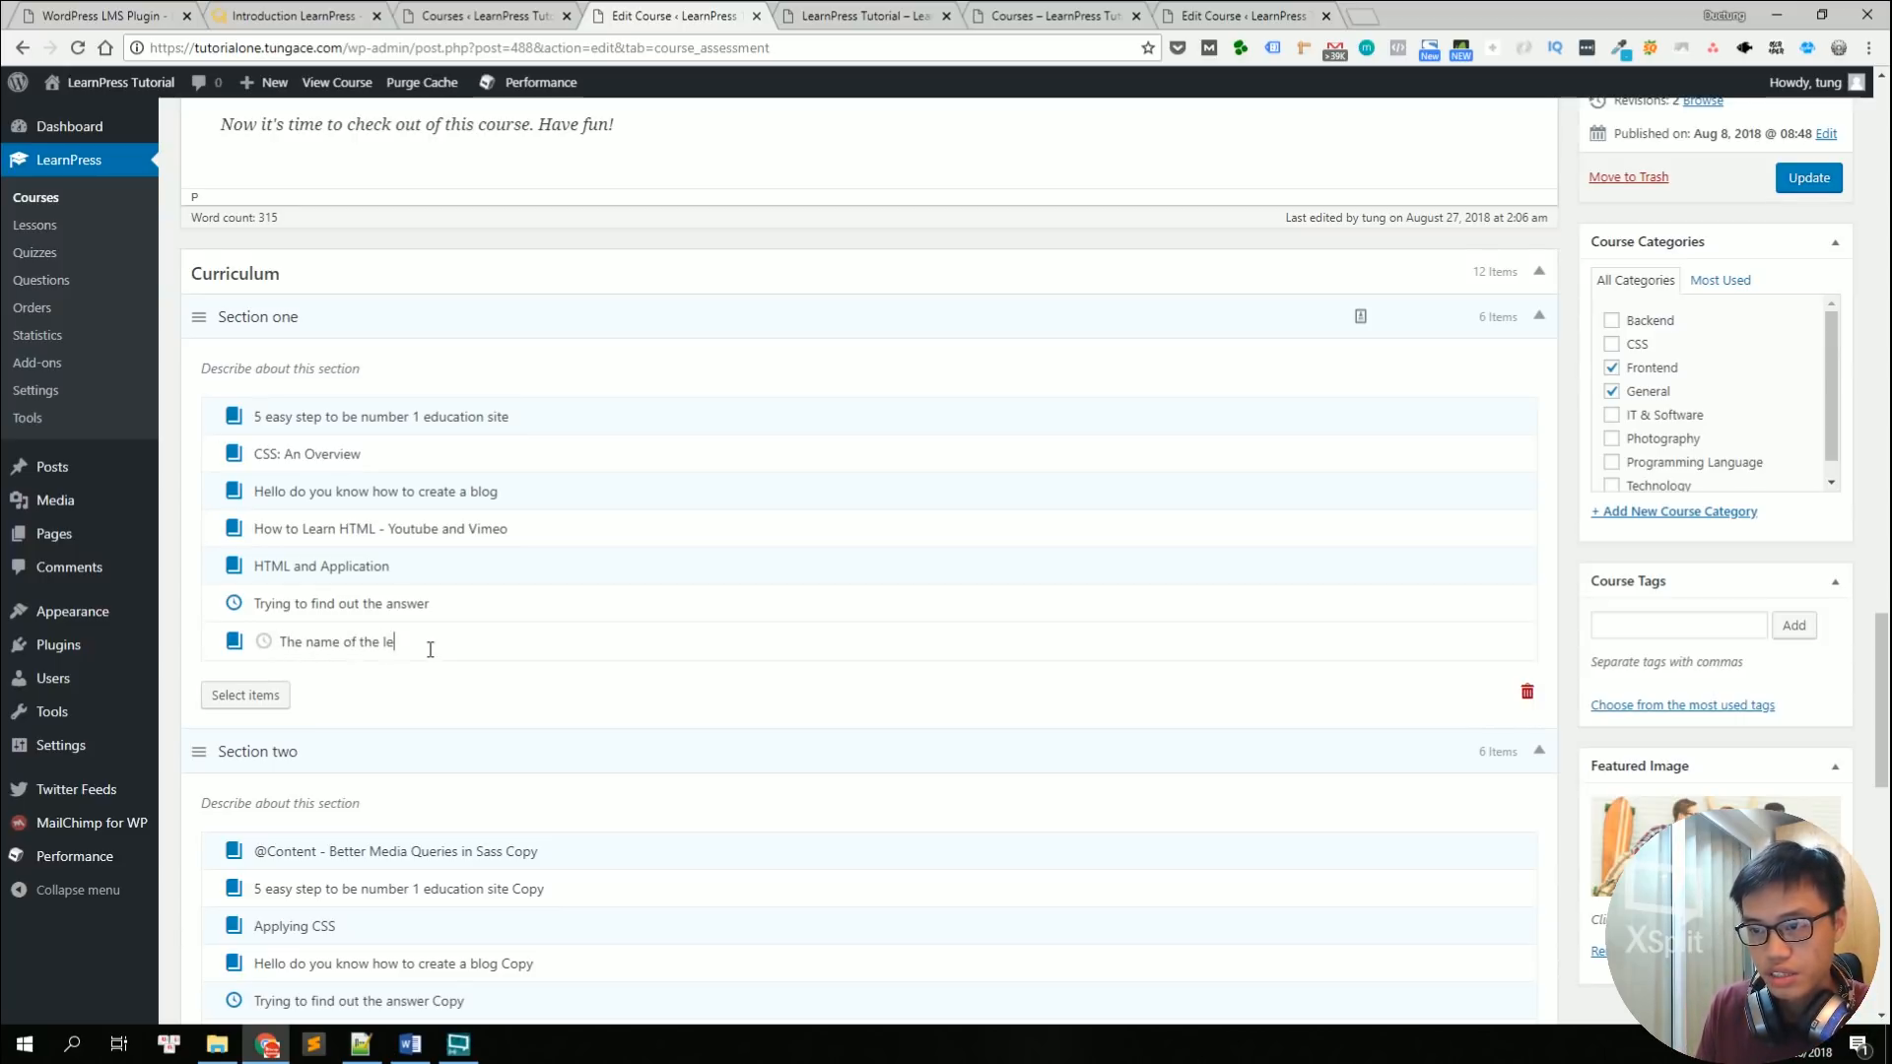
text(sson)
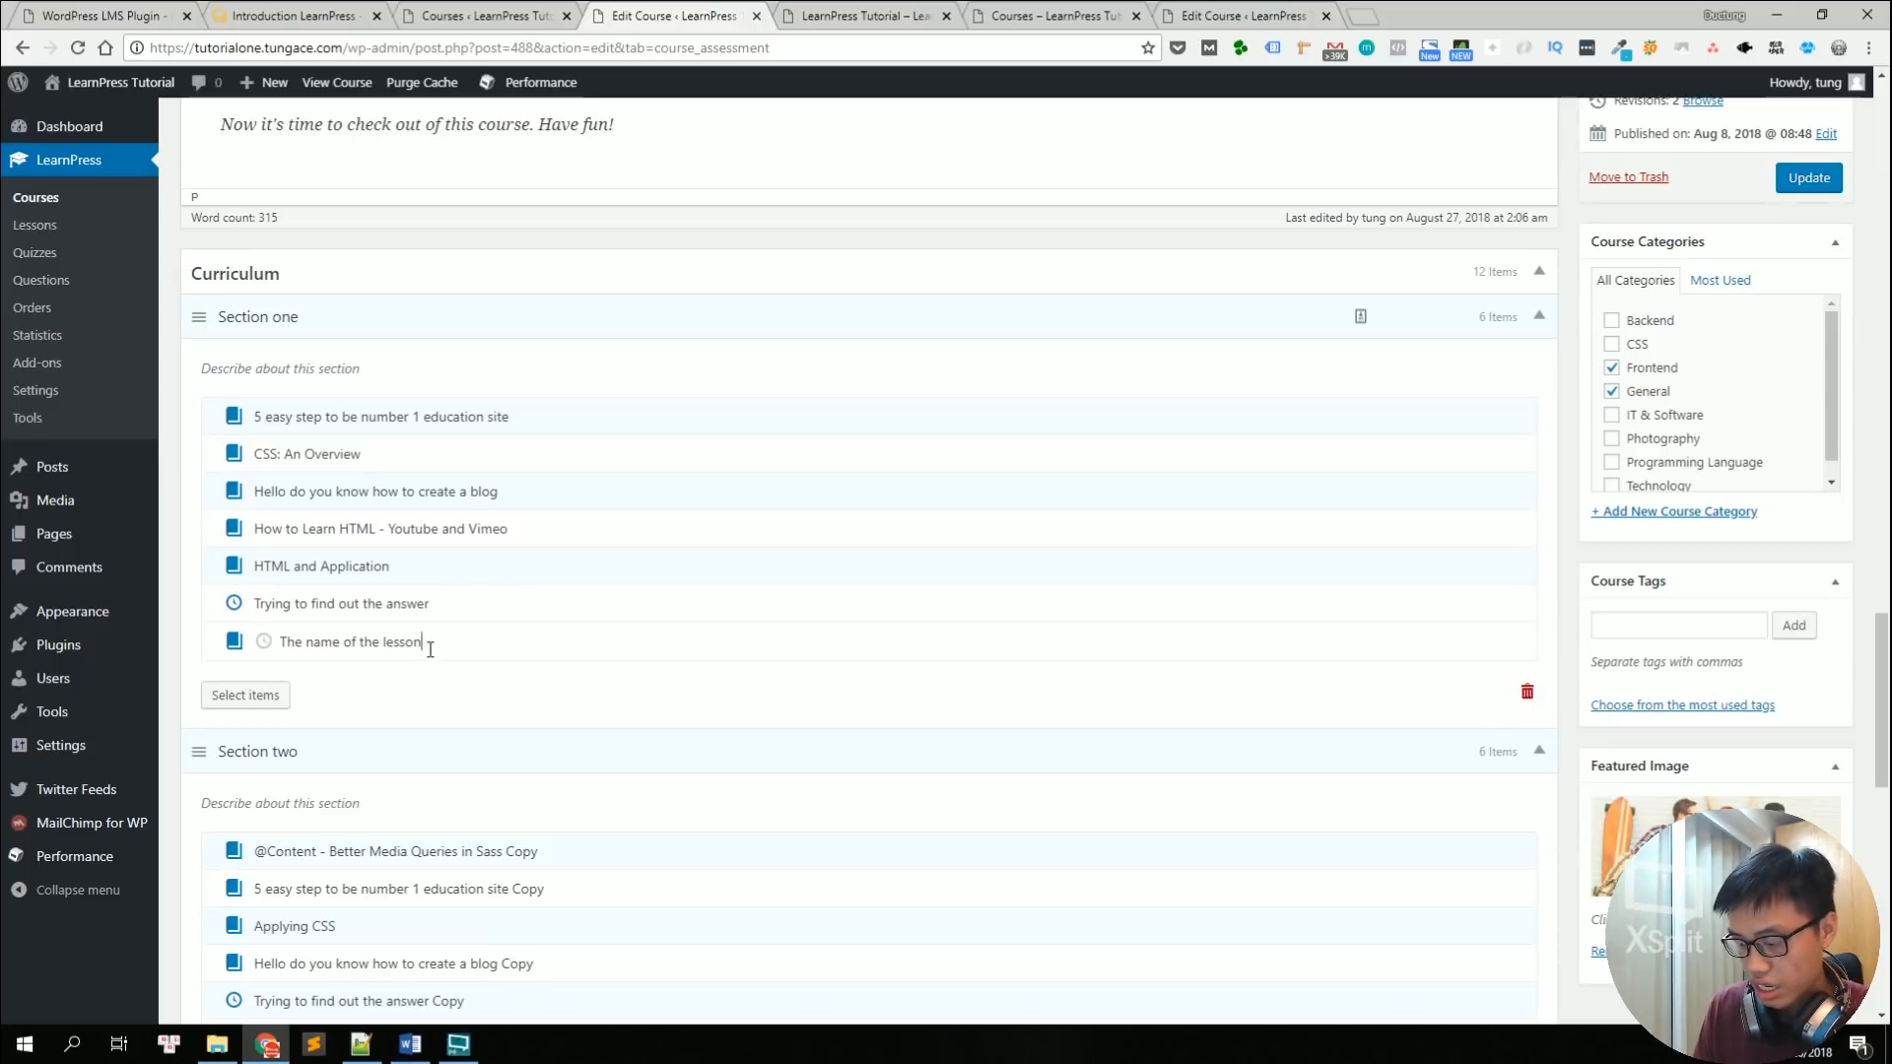
key(Return)
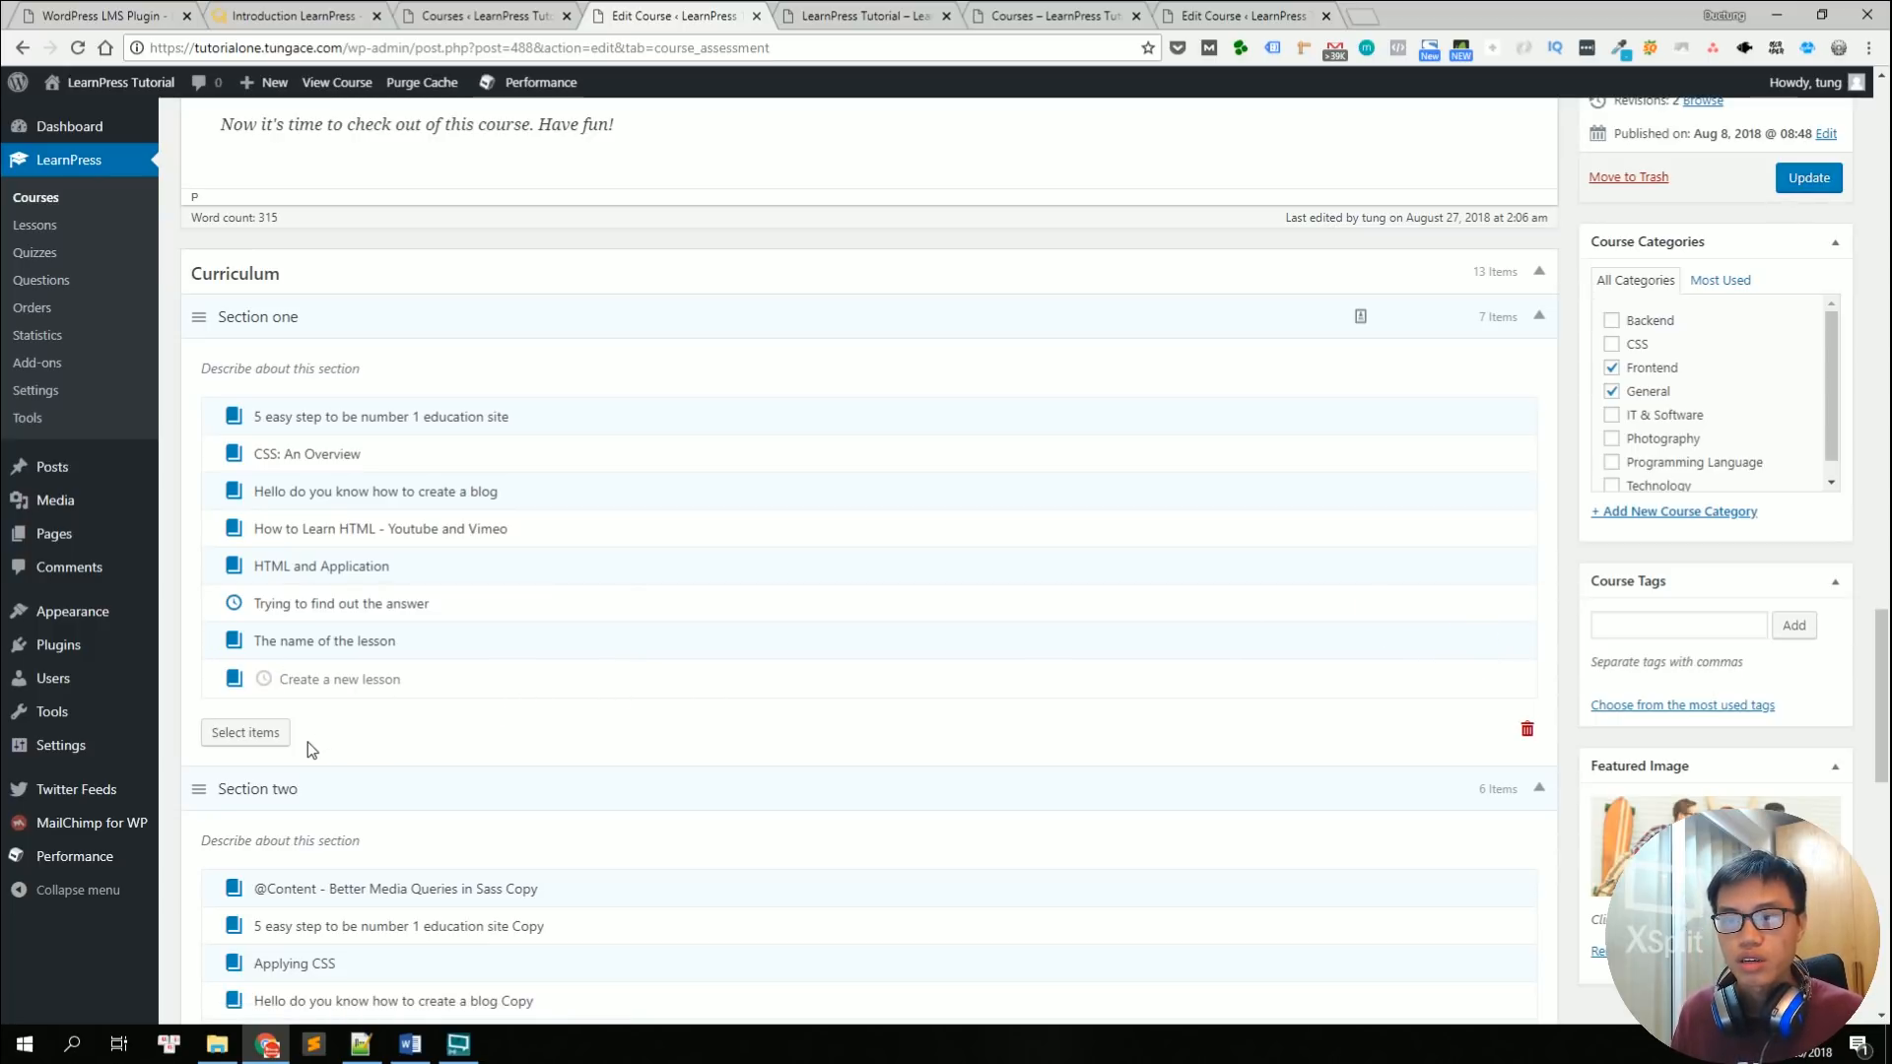
Step: Add the existing lessons How to update content (#445) and How to update content Copy (#466) to Section one
click(249, 737)
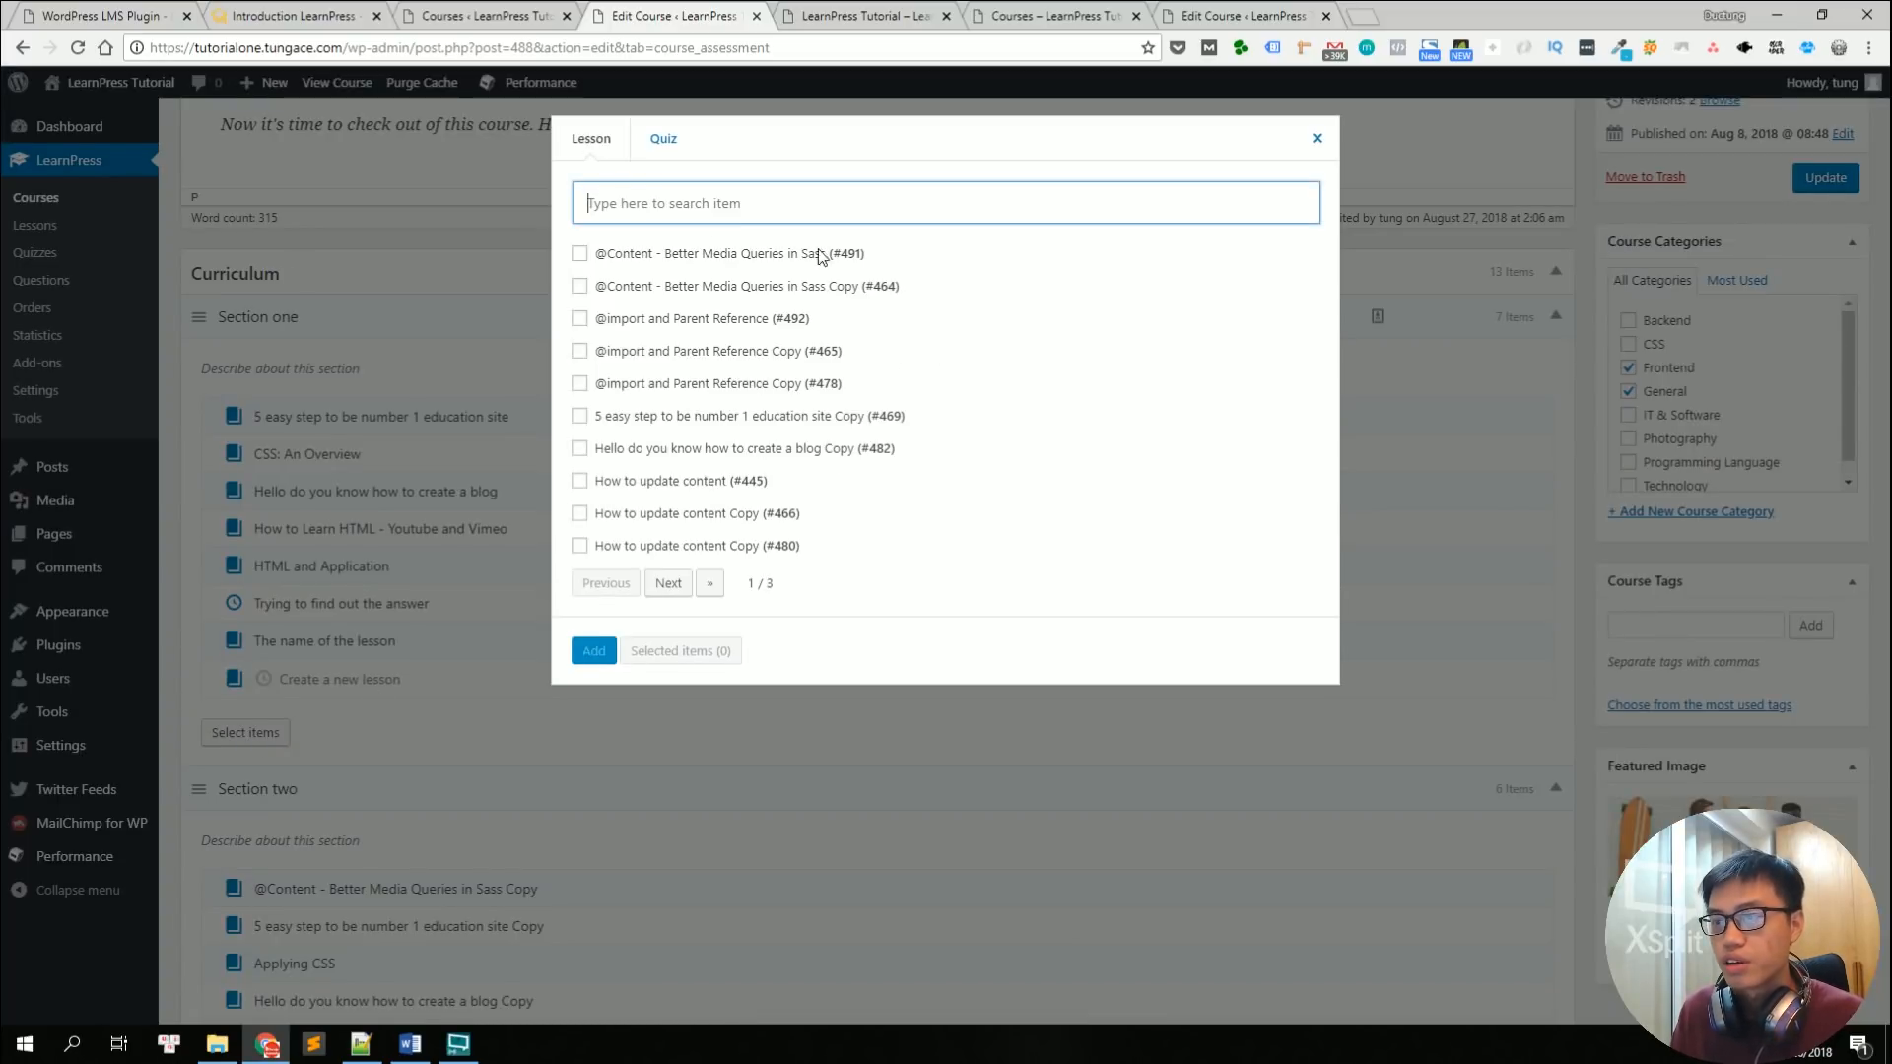
click(685, 487)
click(683, 514)
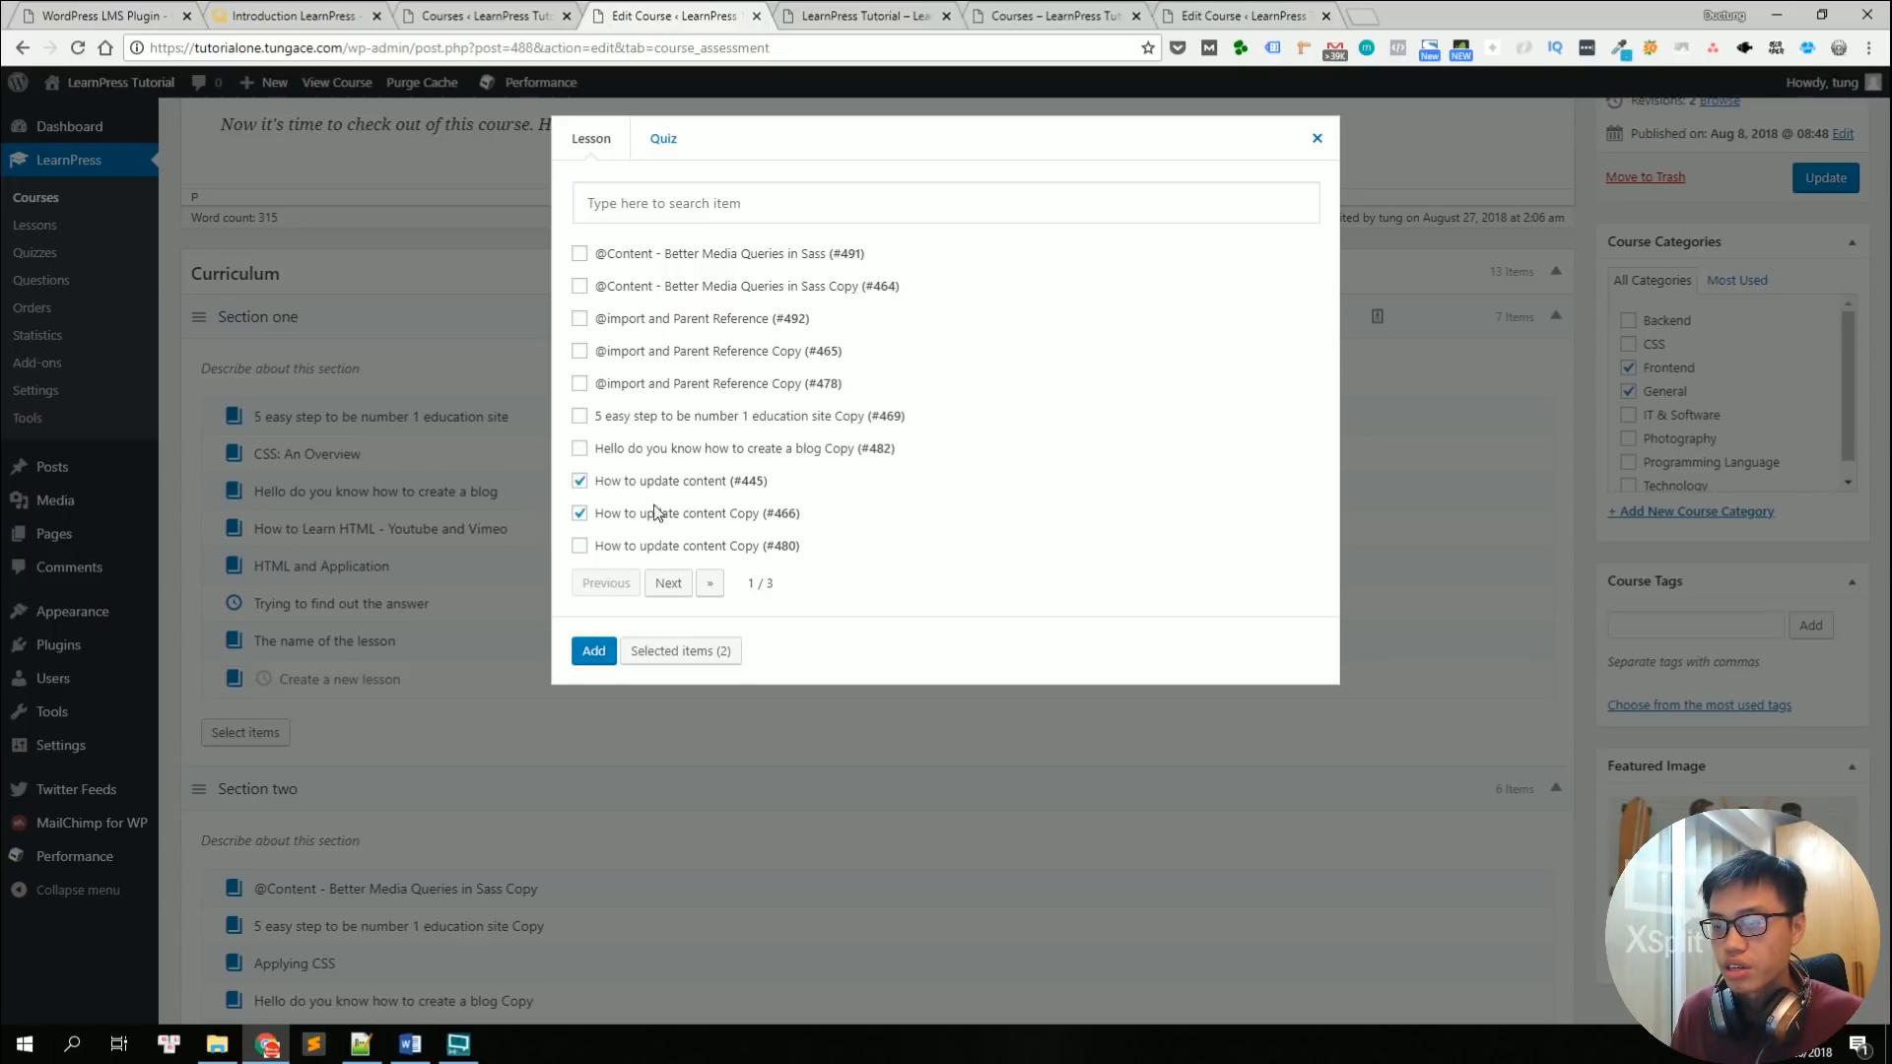
click(594, 653)
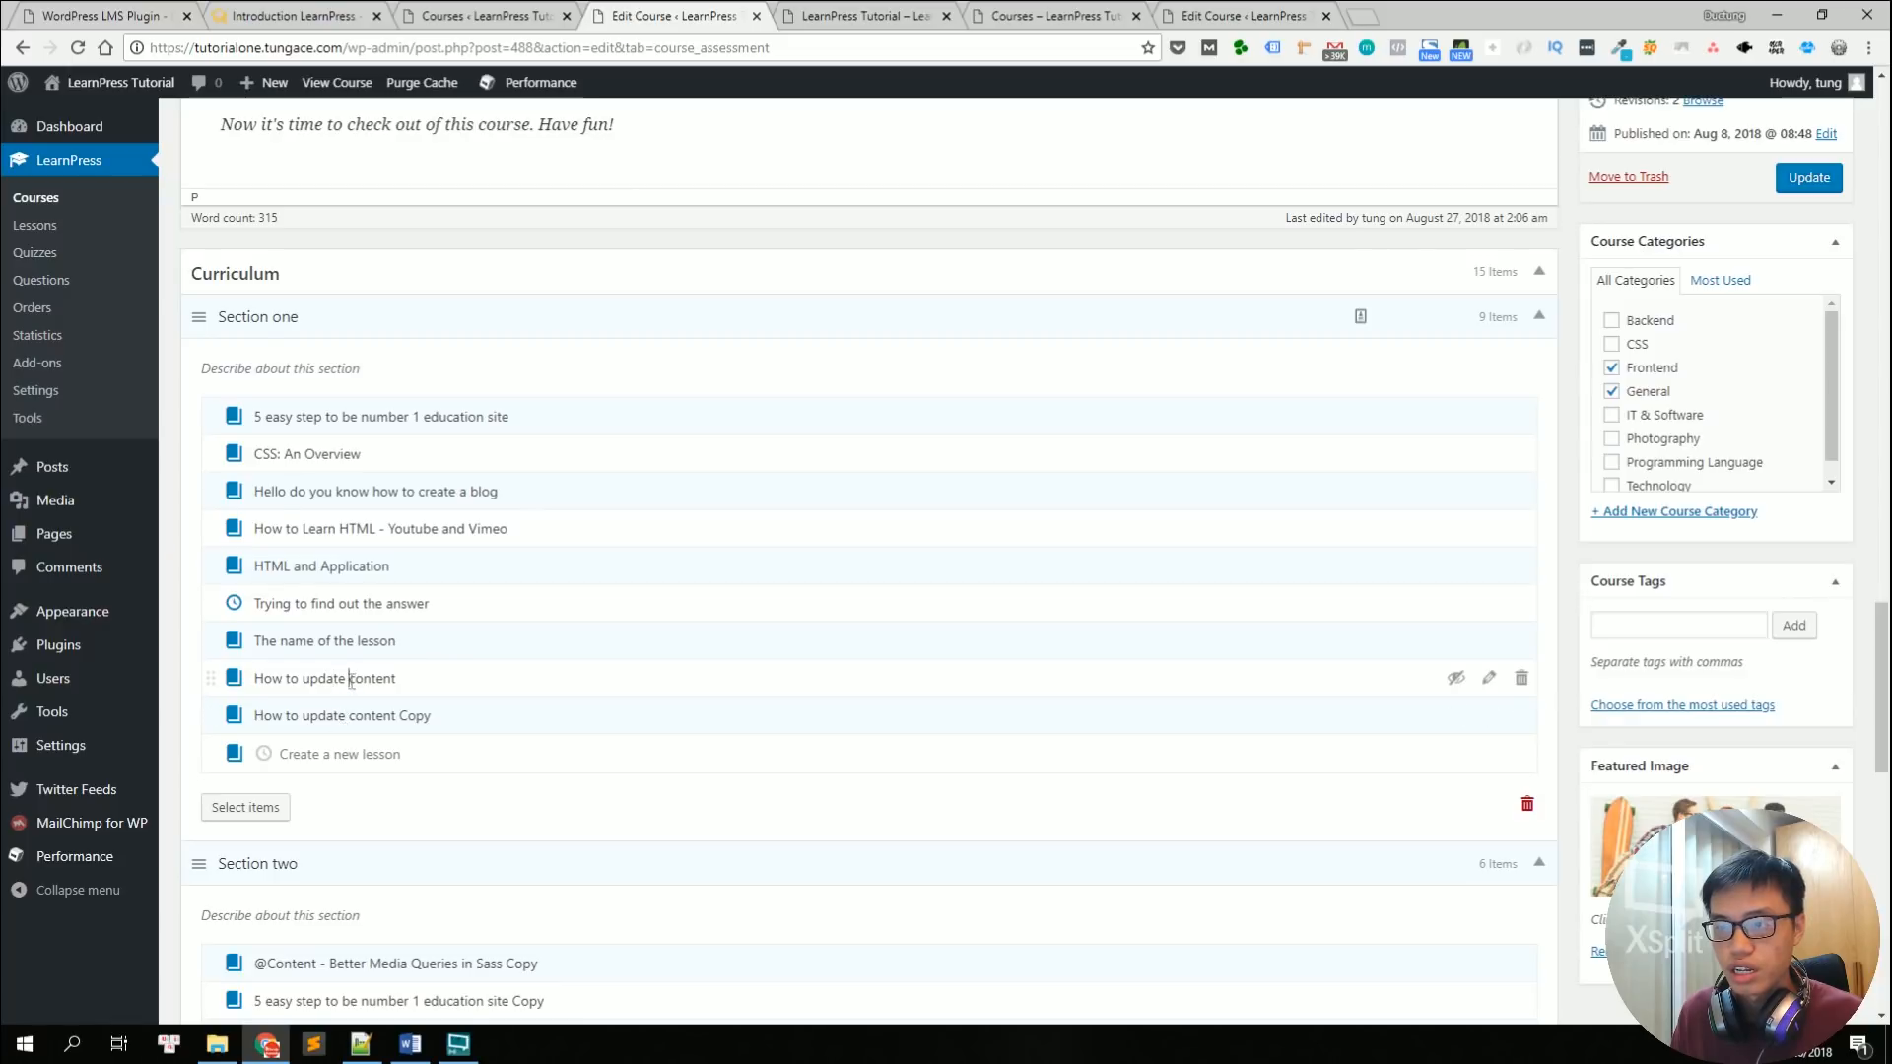
click(410, 1044)
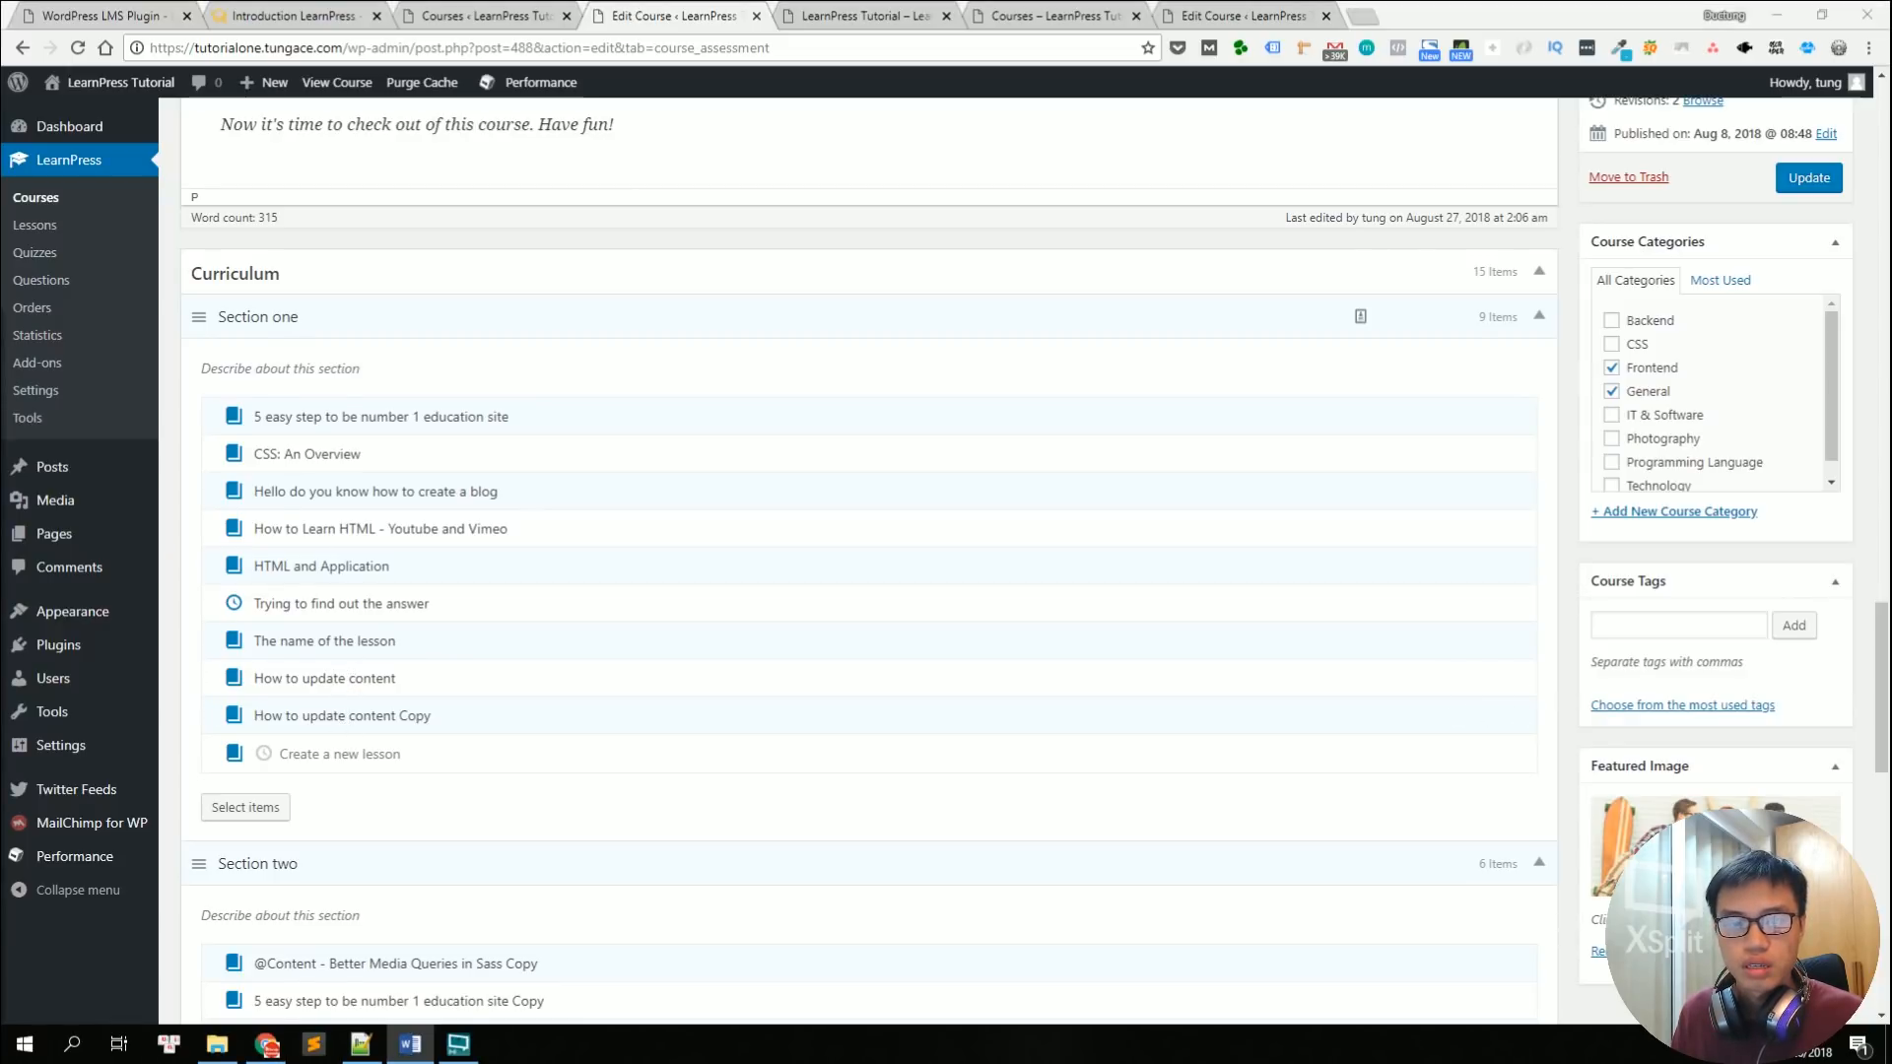
Step: Create a new quiz titled "Quiz Number 2" at the end of Section one in the curriculum
drag(1881, 621, 1881, 670)
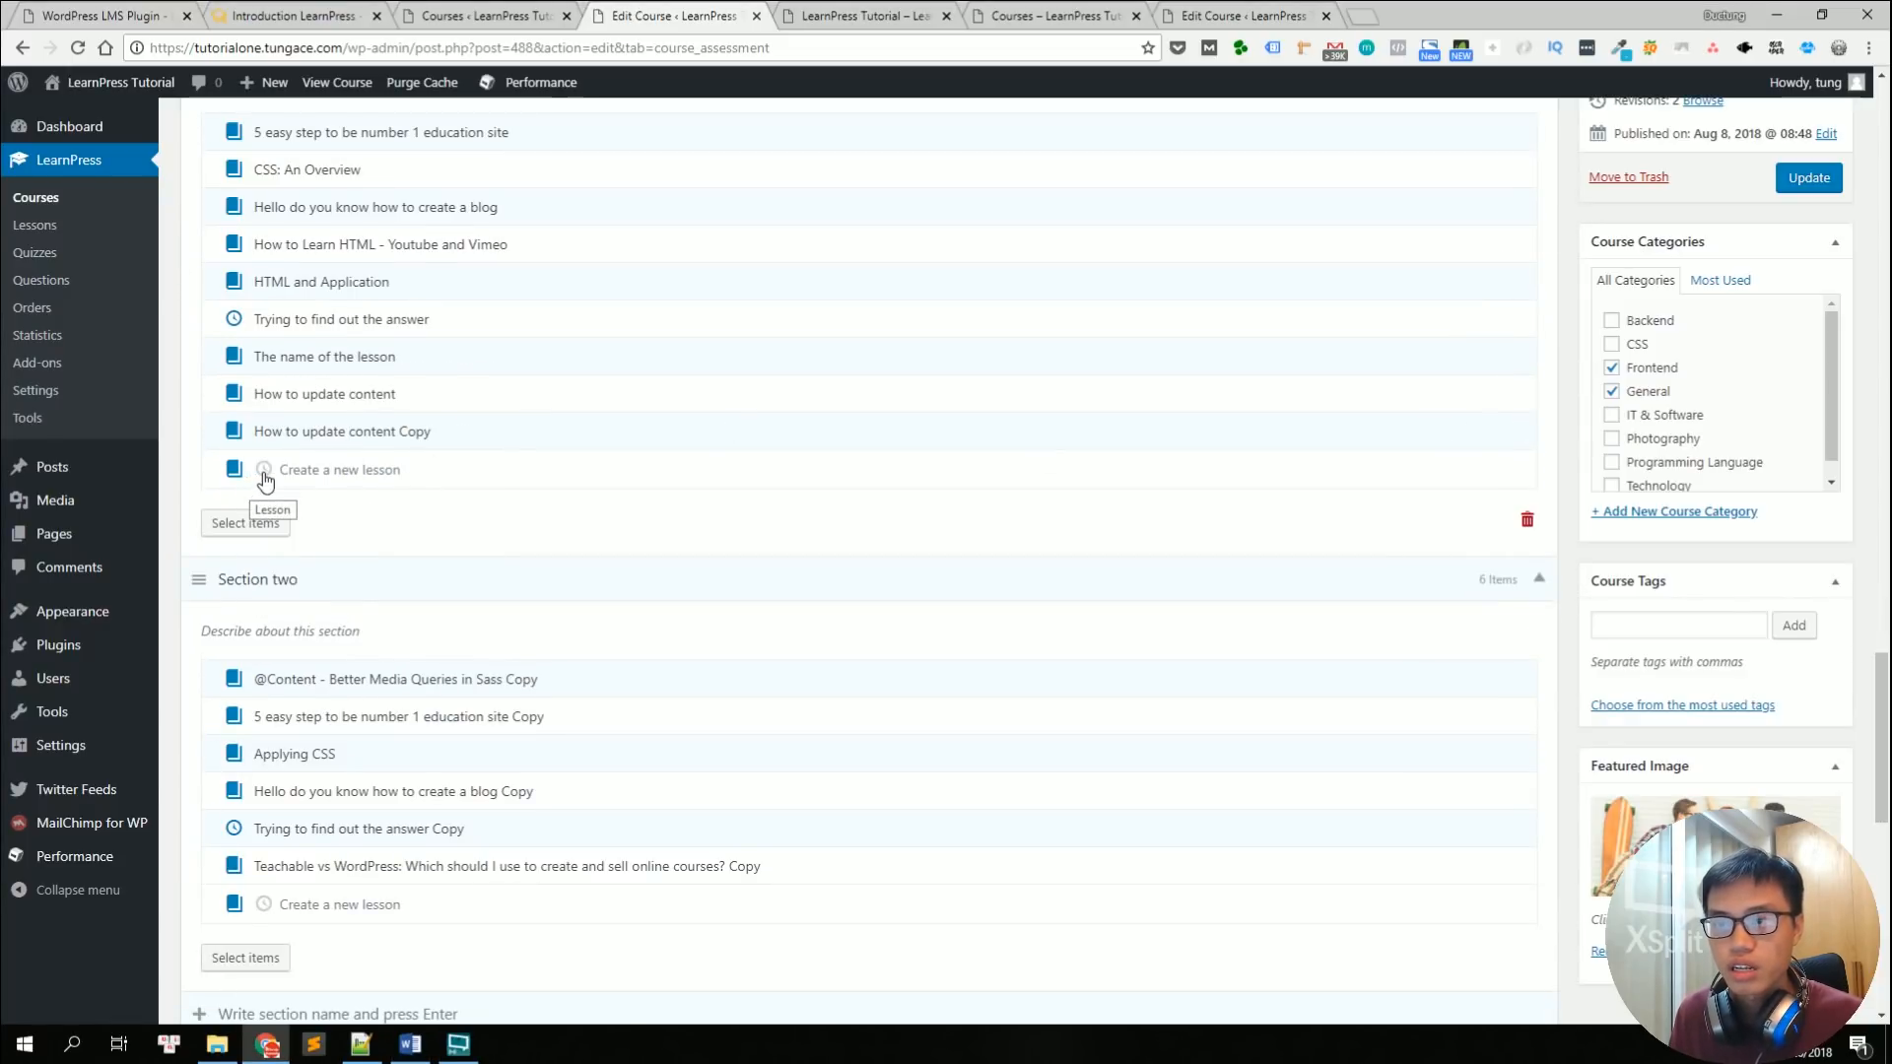
click(236, 482)
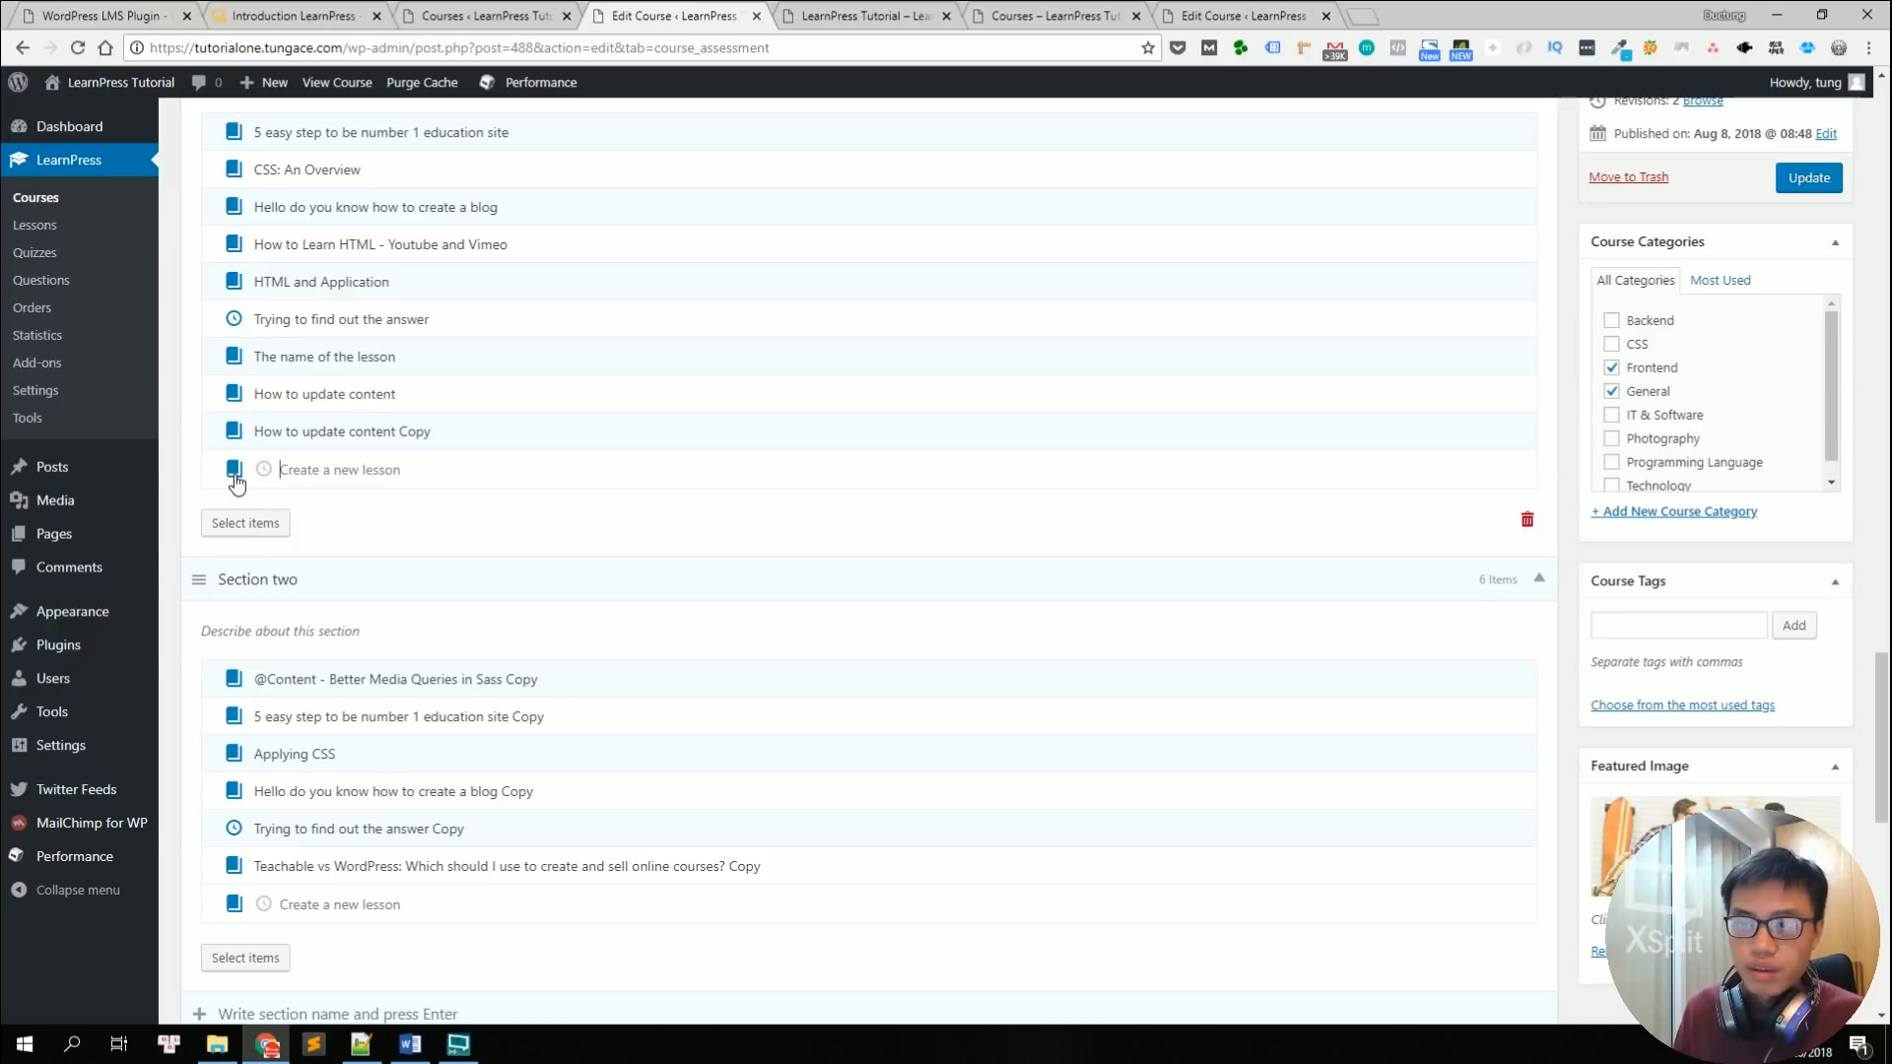
click(268, 472)
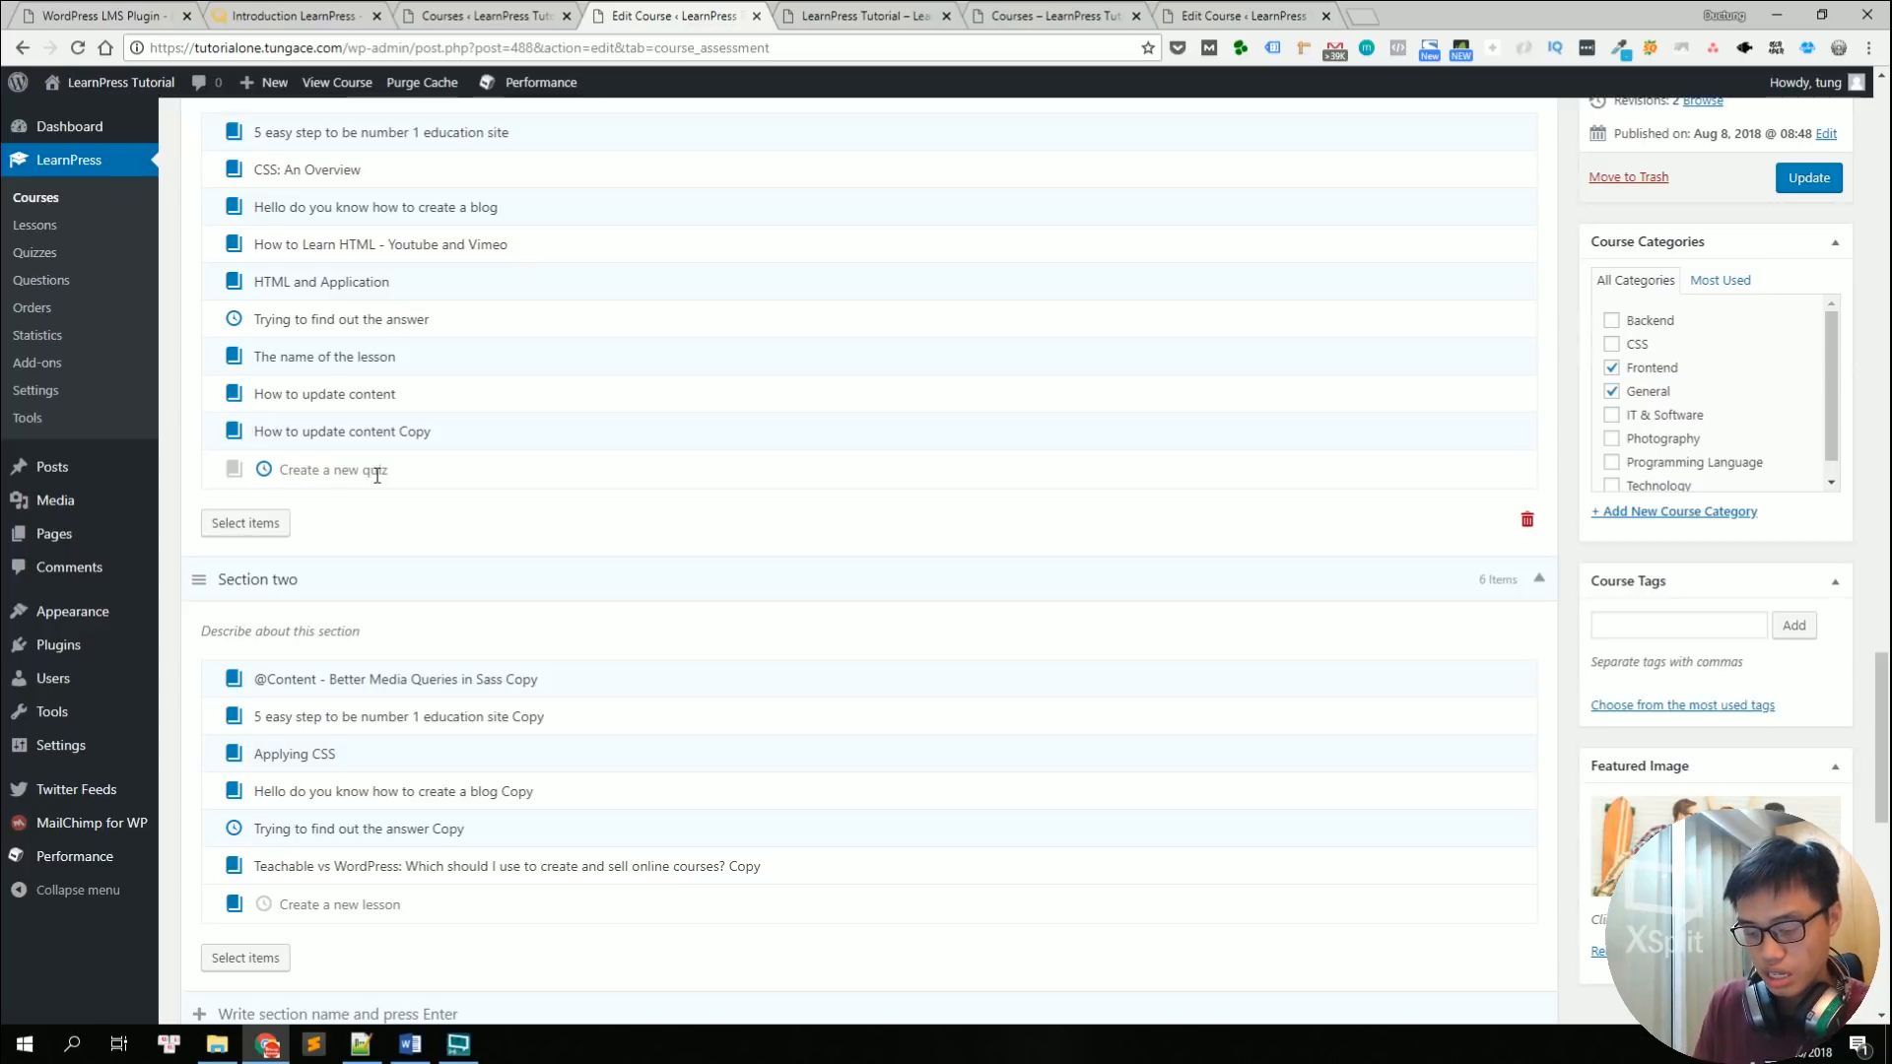
text(Quiz Nu)
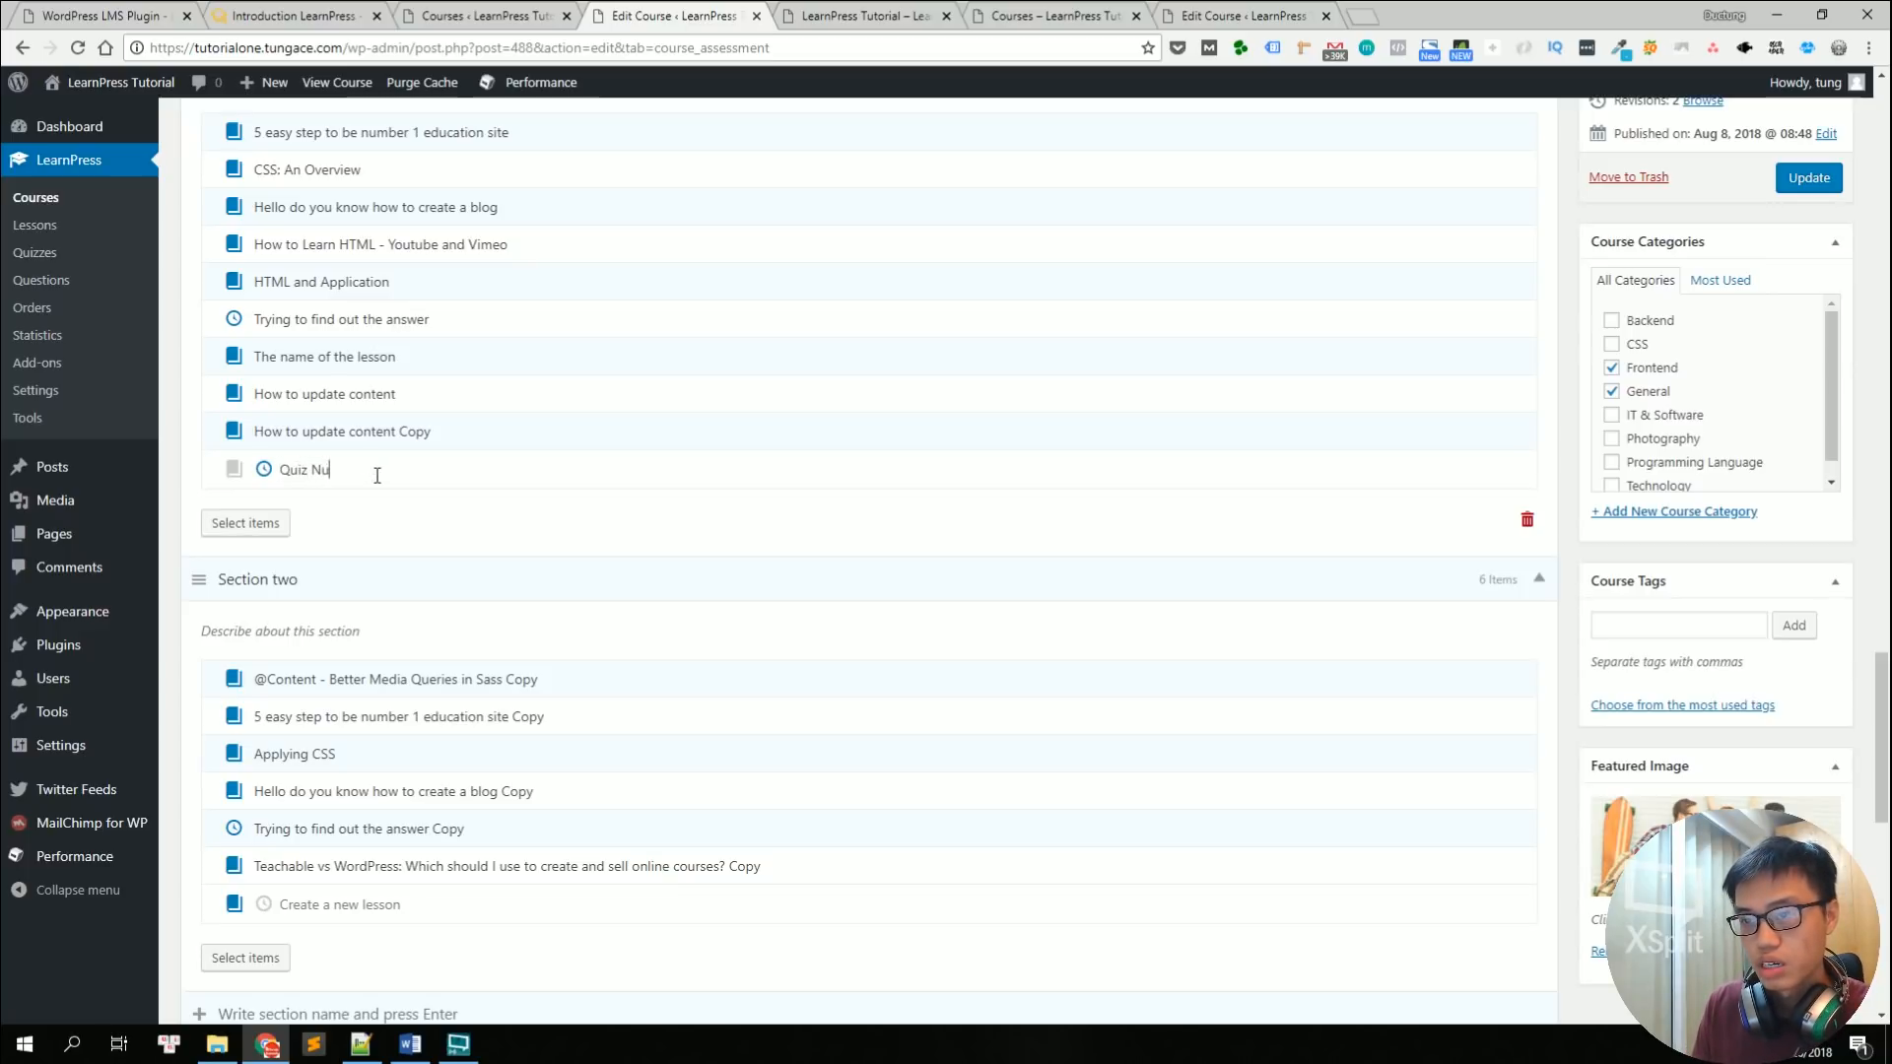
text(mber 2)
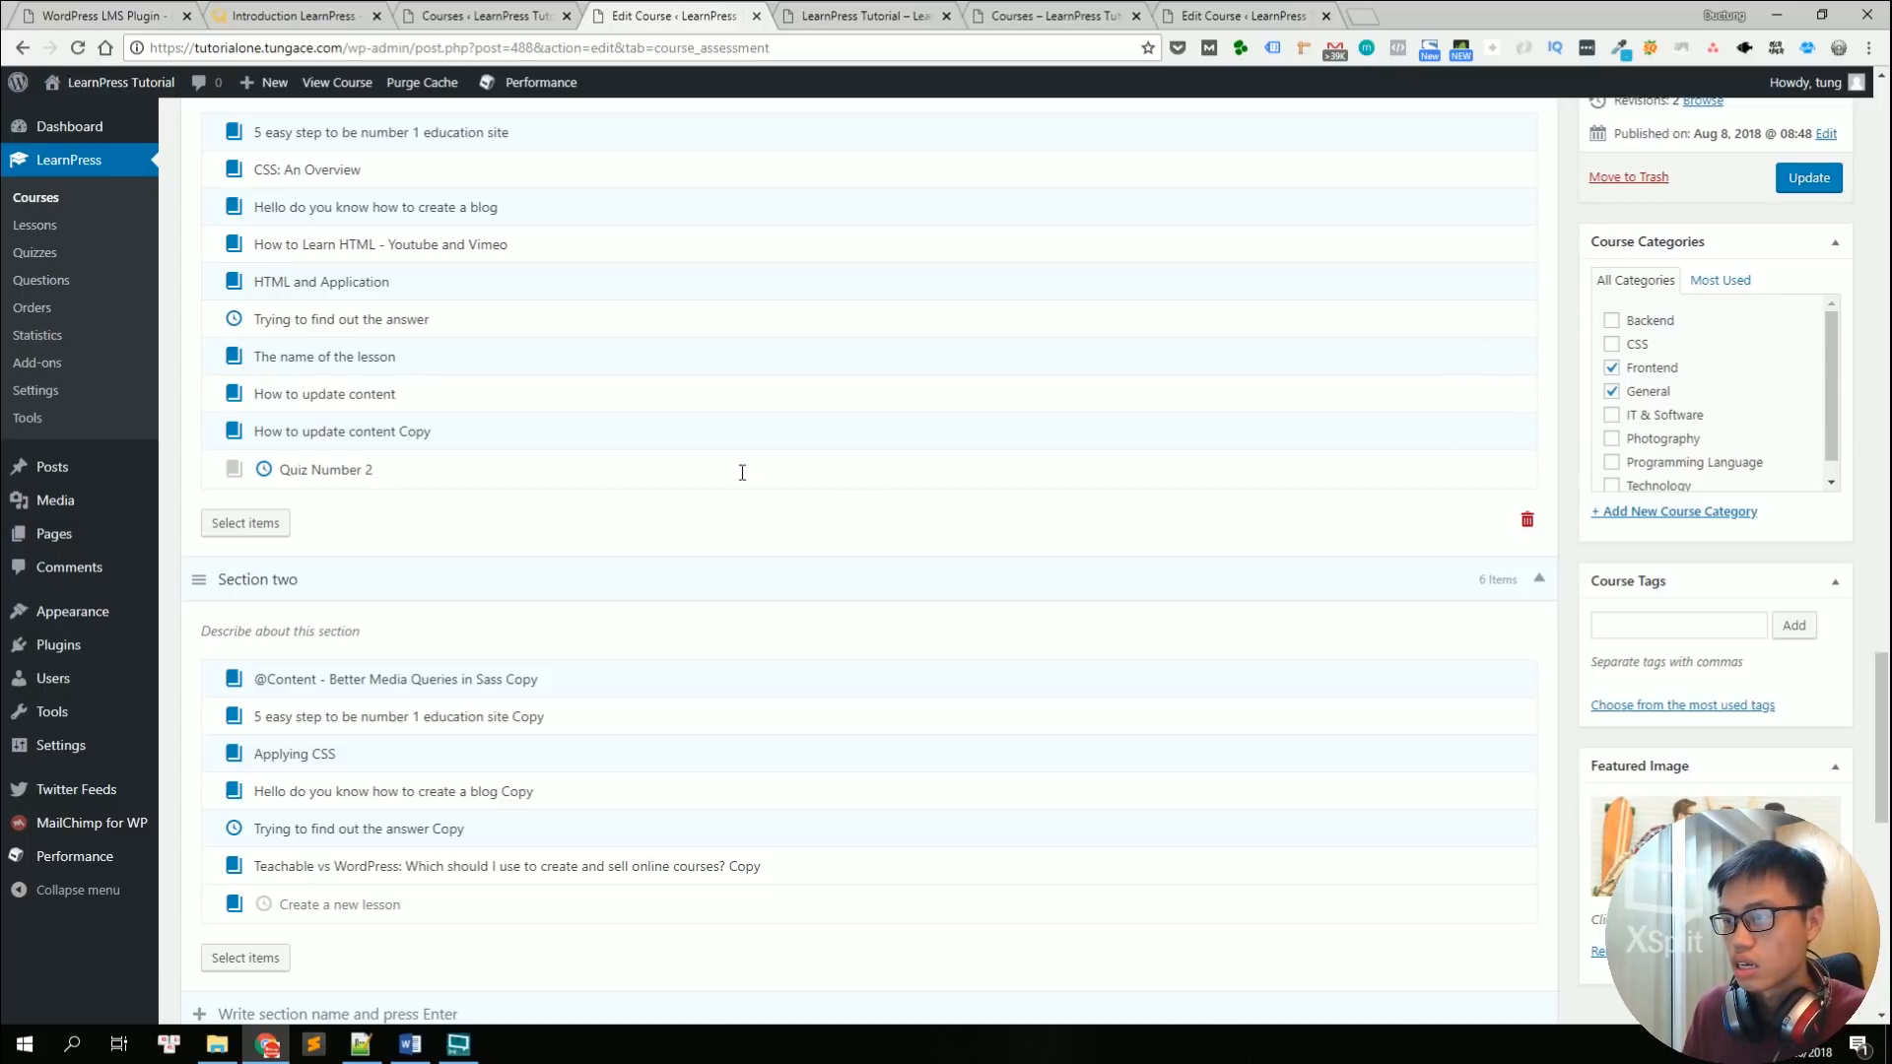
key(Return)
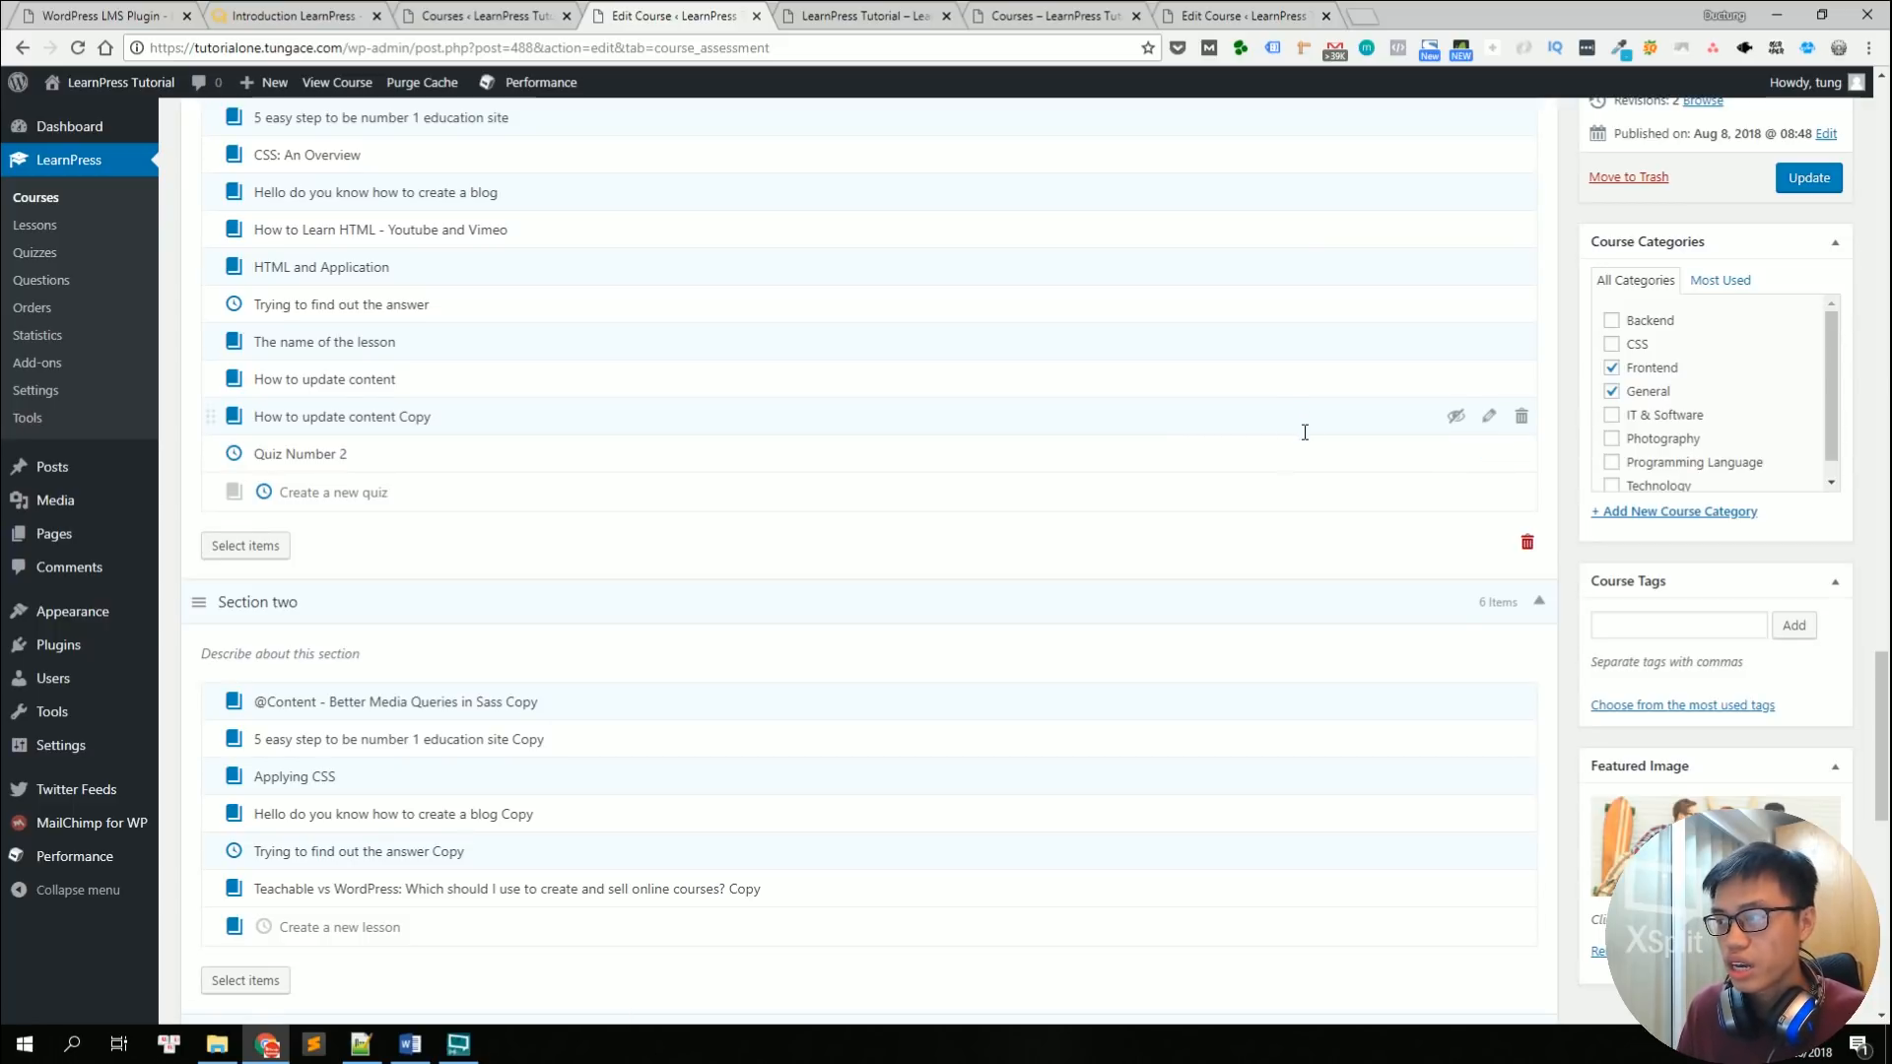
Step: Show the removal options for the lesson How to update content Copy in Section one
click(1521, 416)
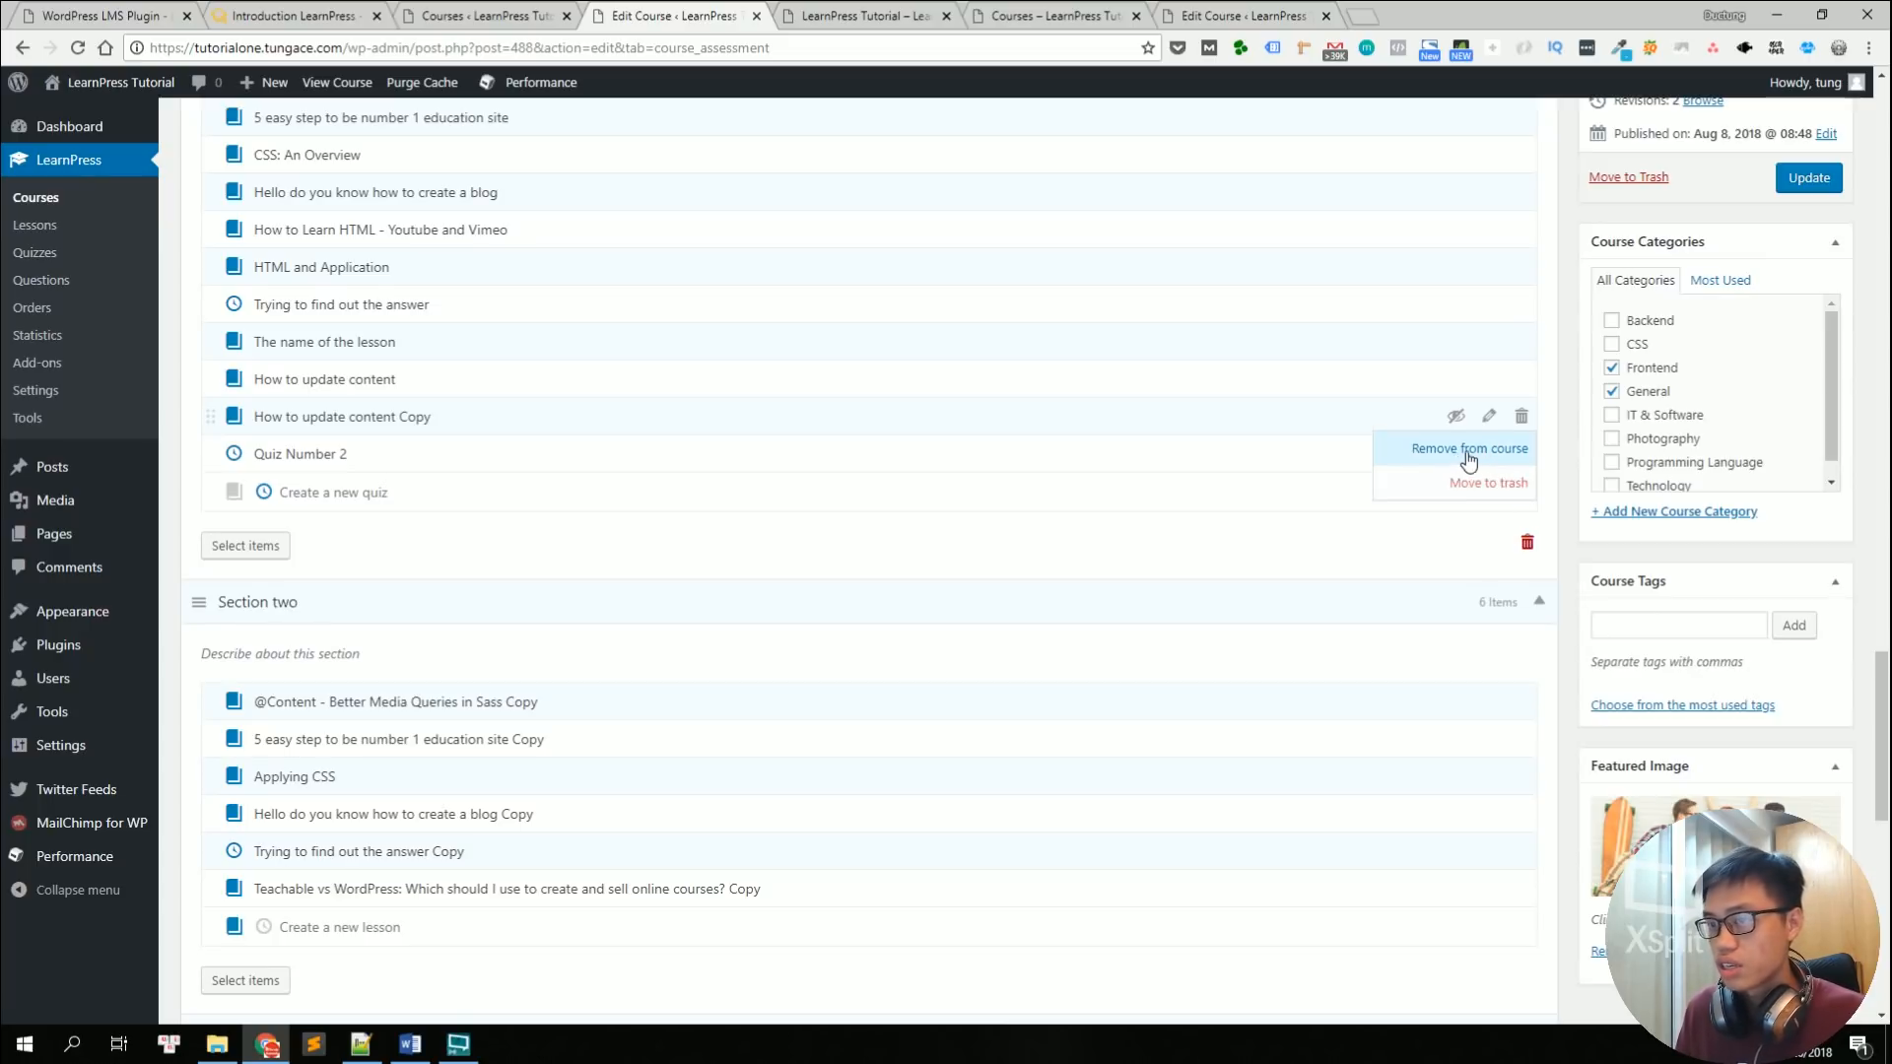
mouse_move(1522, 415)
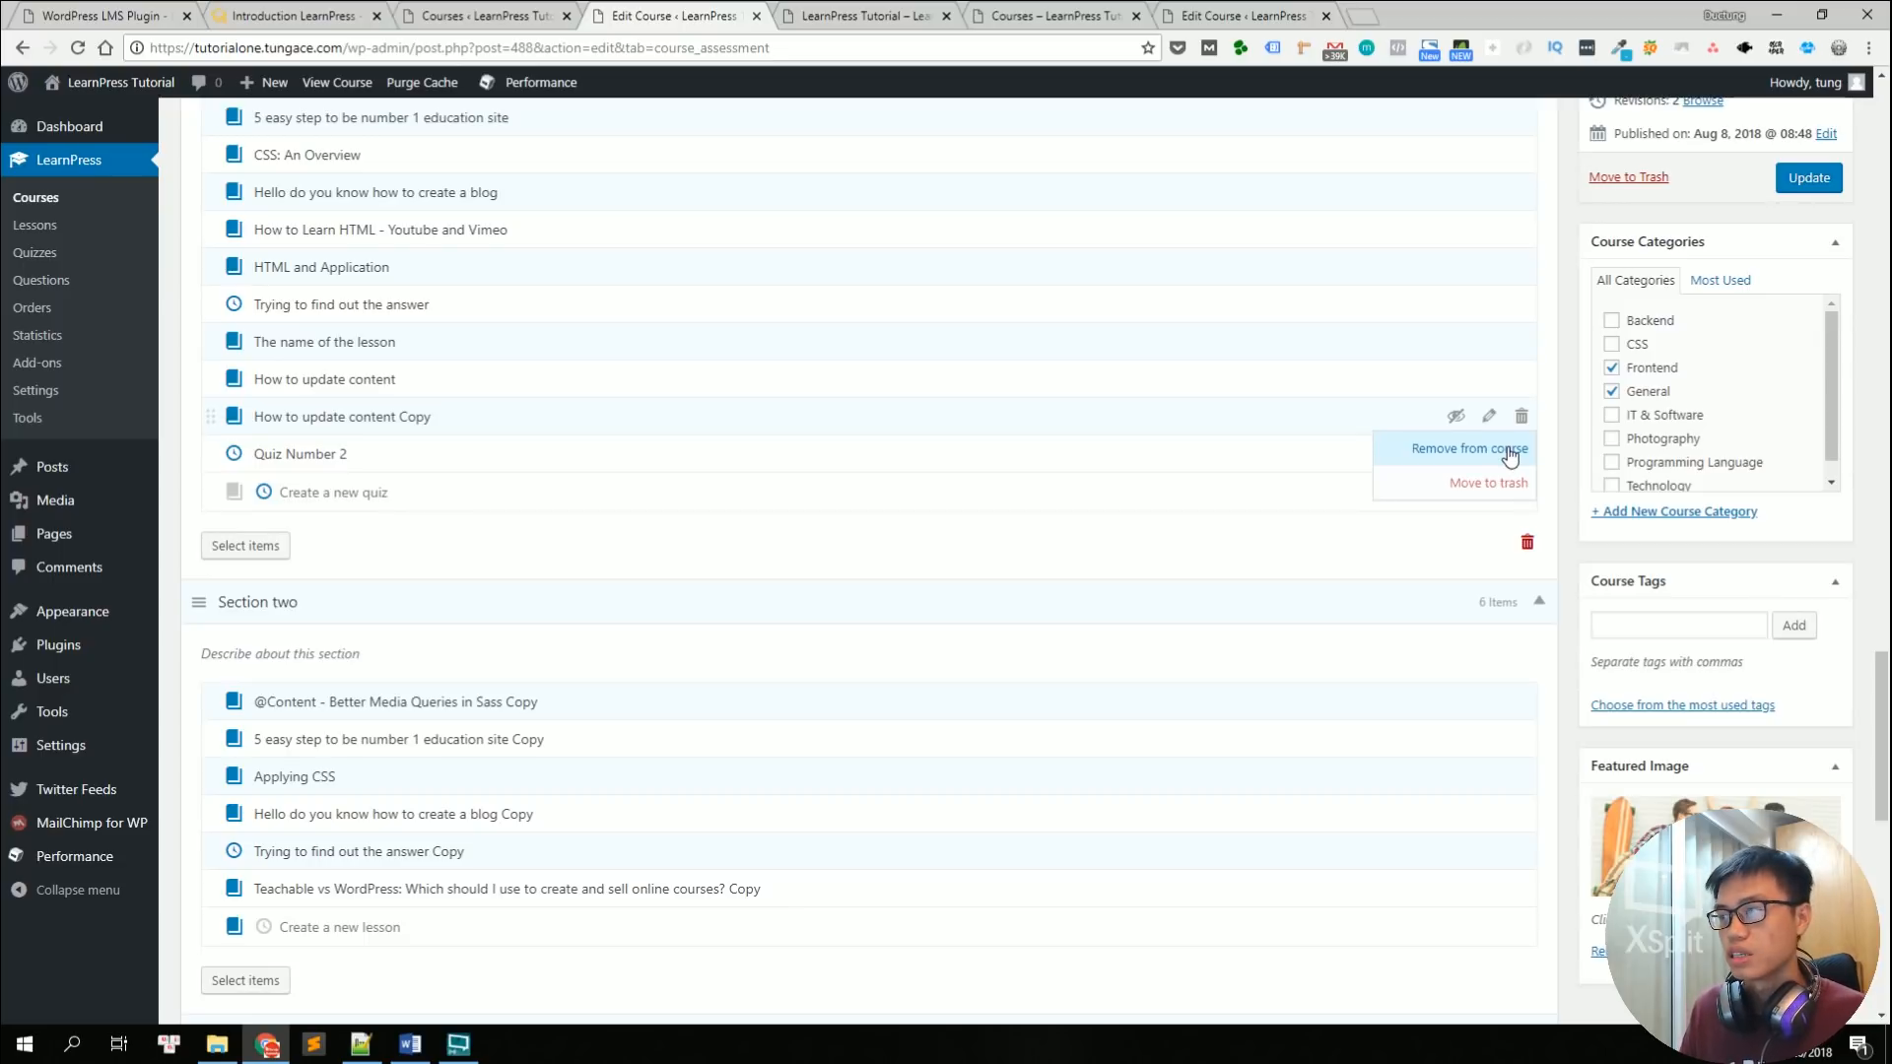
Step: Review the general course settings, checking the available duration units and the maximum students limit
scroll(1120, 552, down, 5)
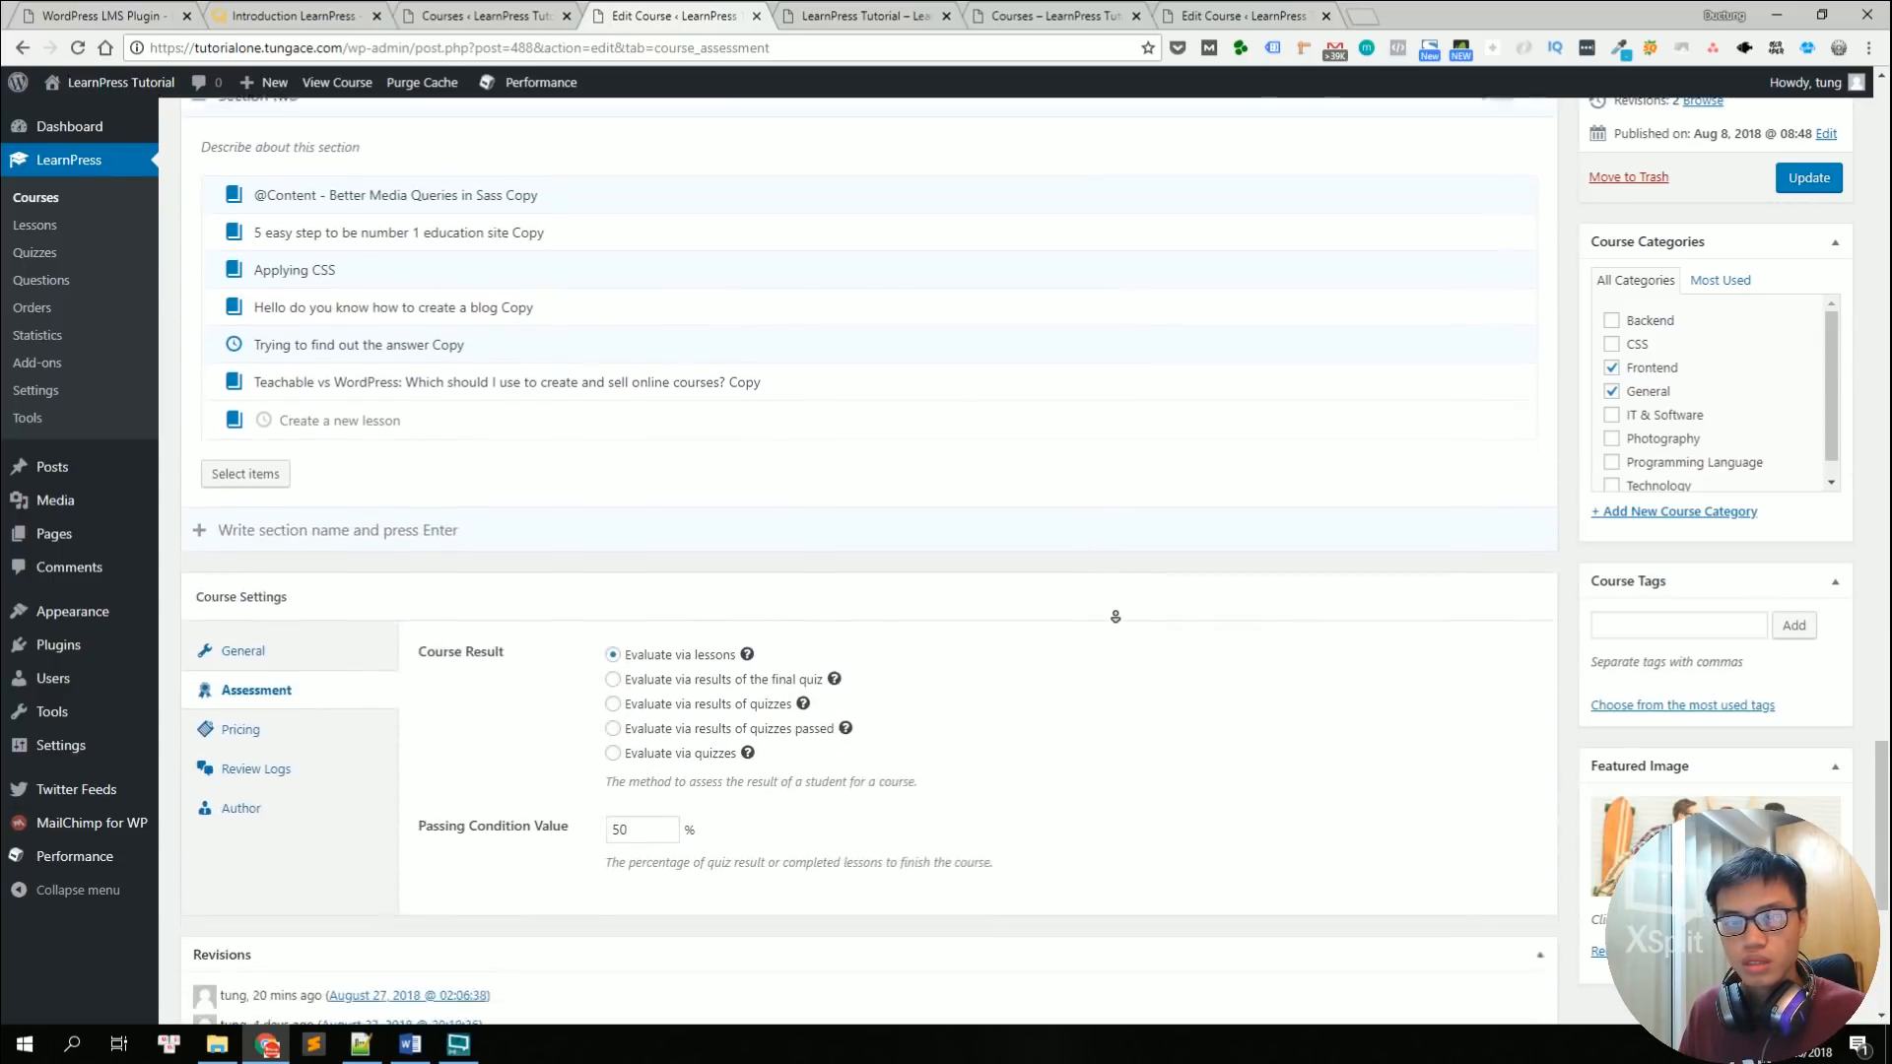
scroll(1116, 616, down, 2)
scroll(574, 528, down, 8)
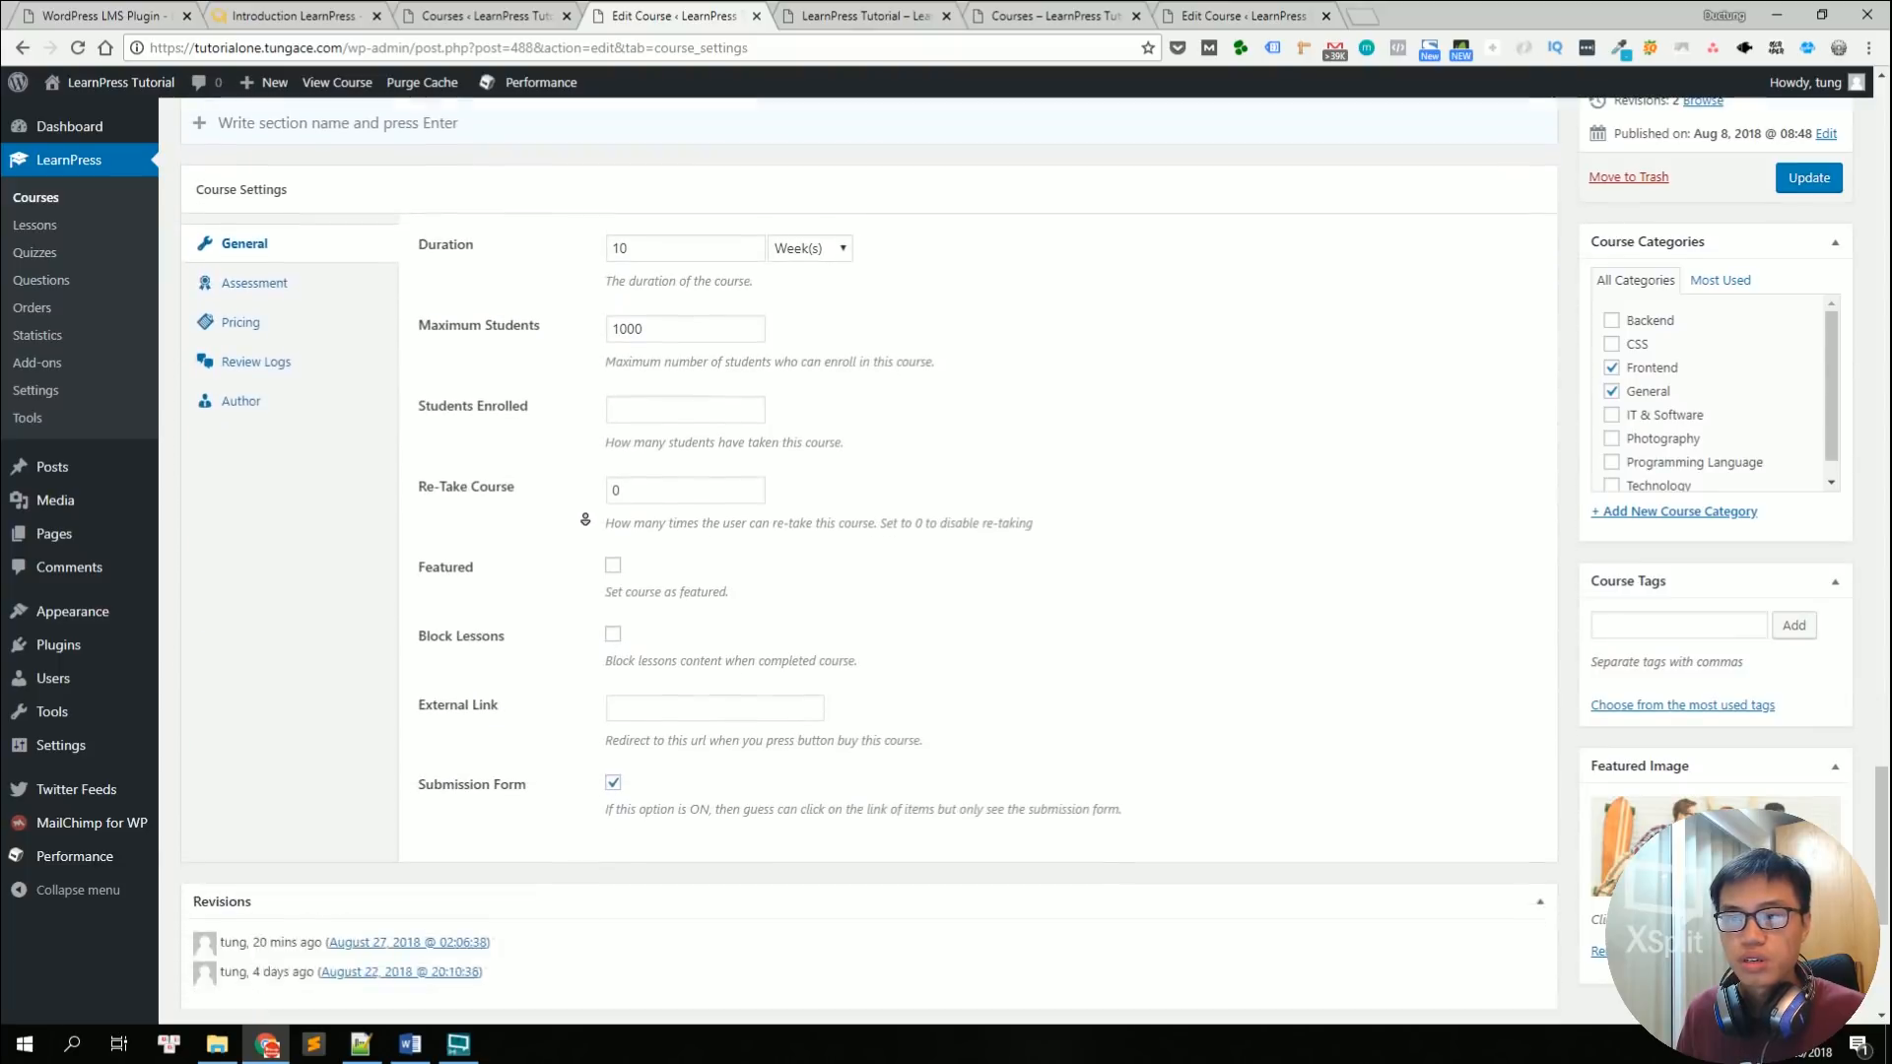
scroll(585, 519, down, 1)
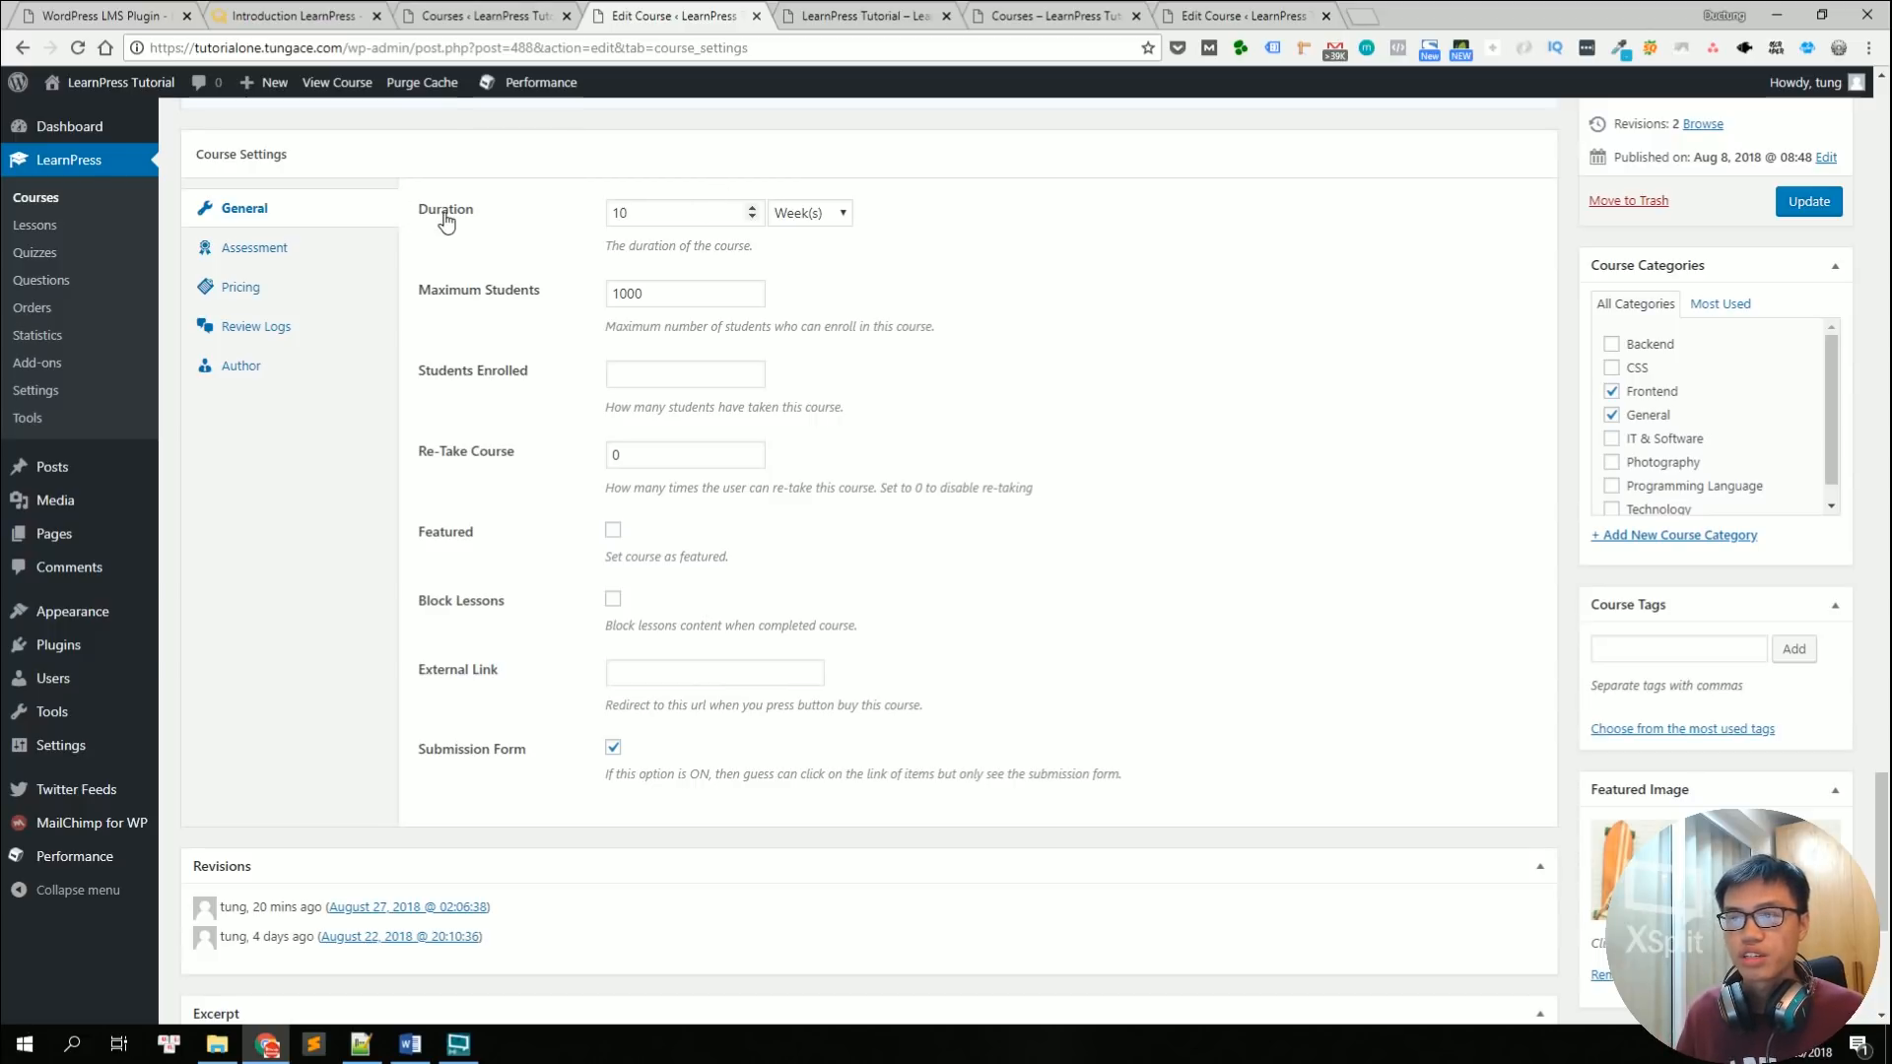
click(828, 213)
click(843, 212)
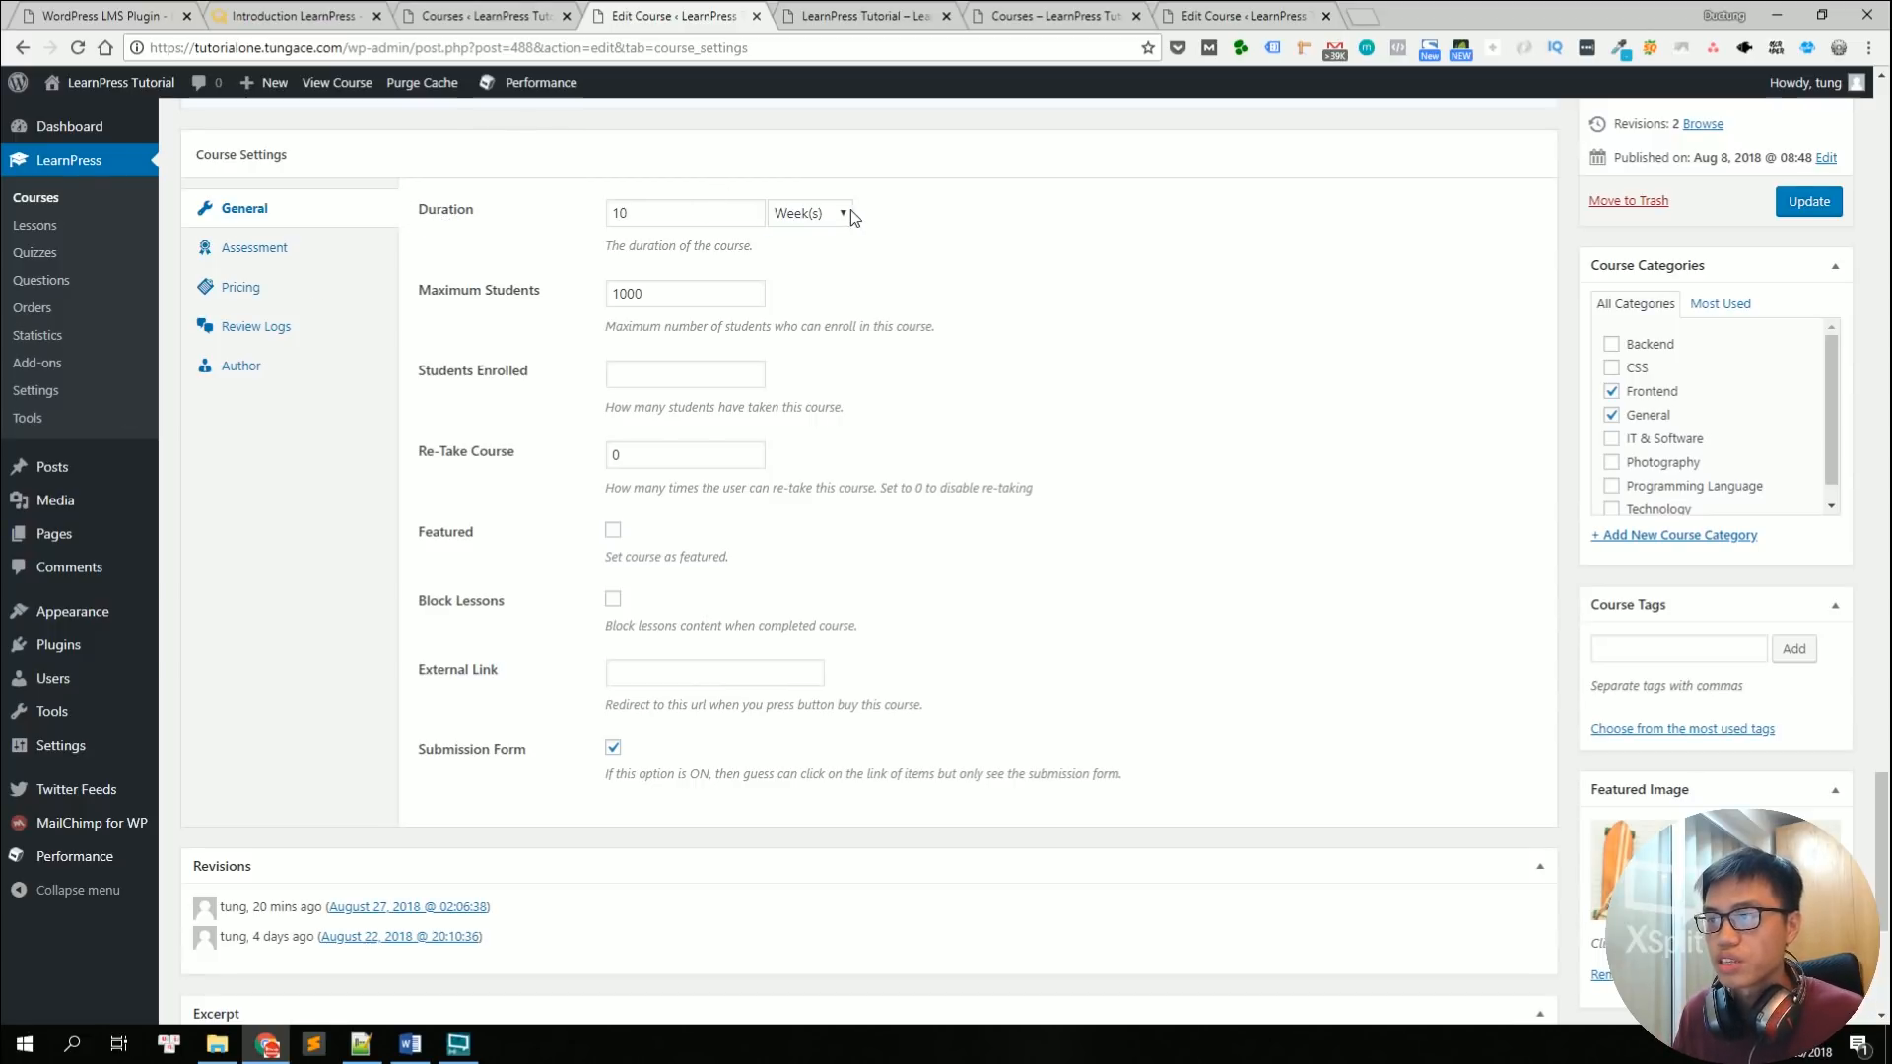
click(842, 211)
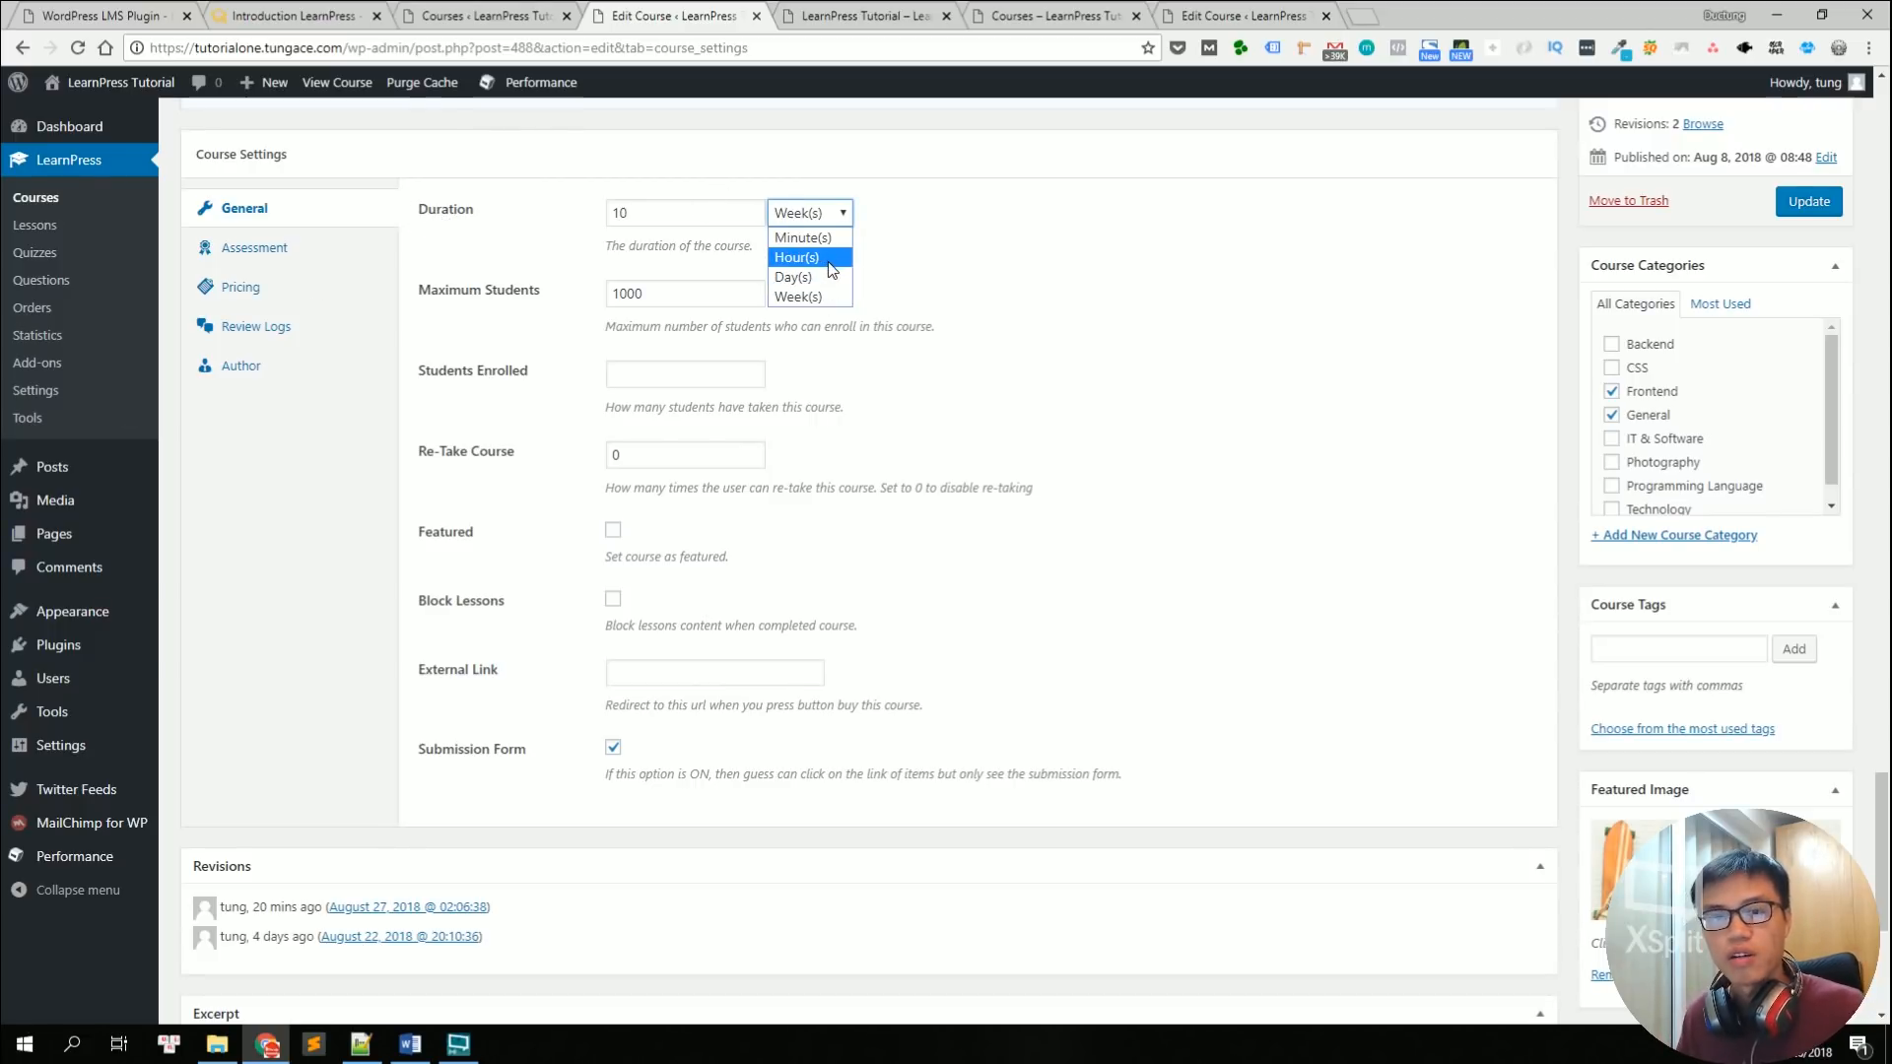
click(894, 307)
click(699, 296)
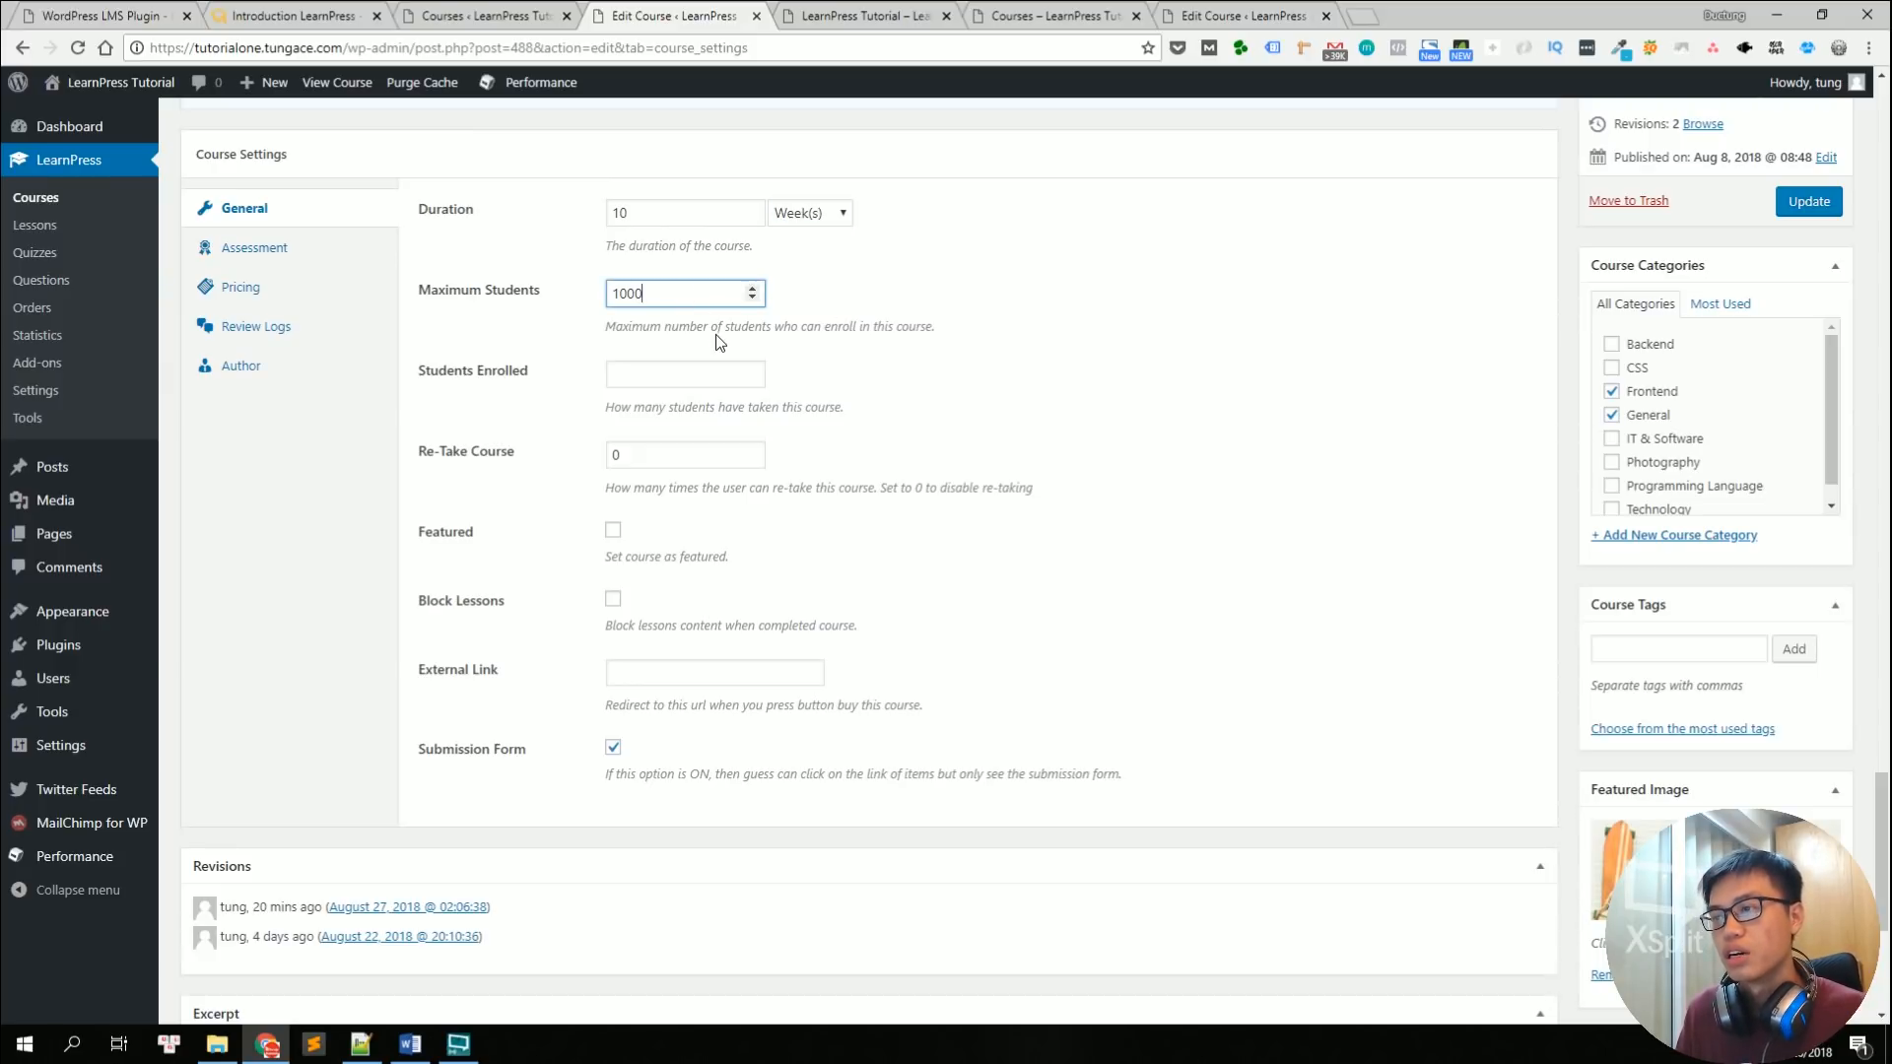
drag(702, 327, 937, 325)
click(936, 322)
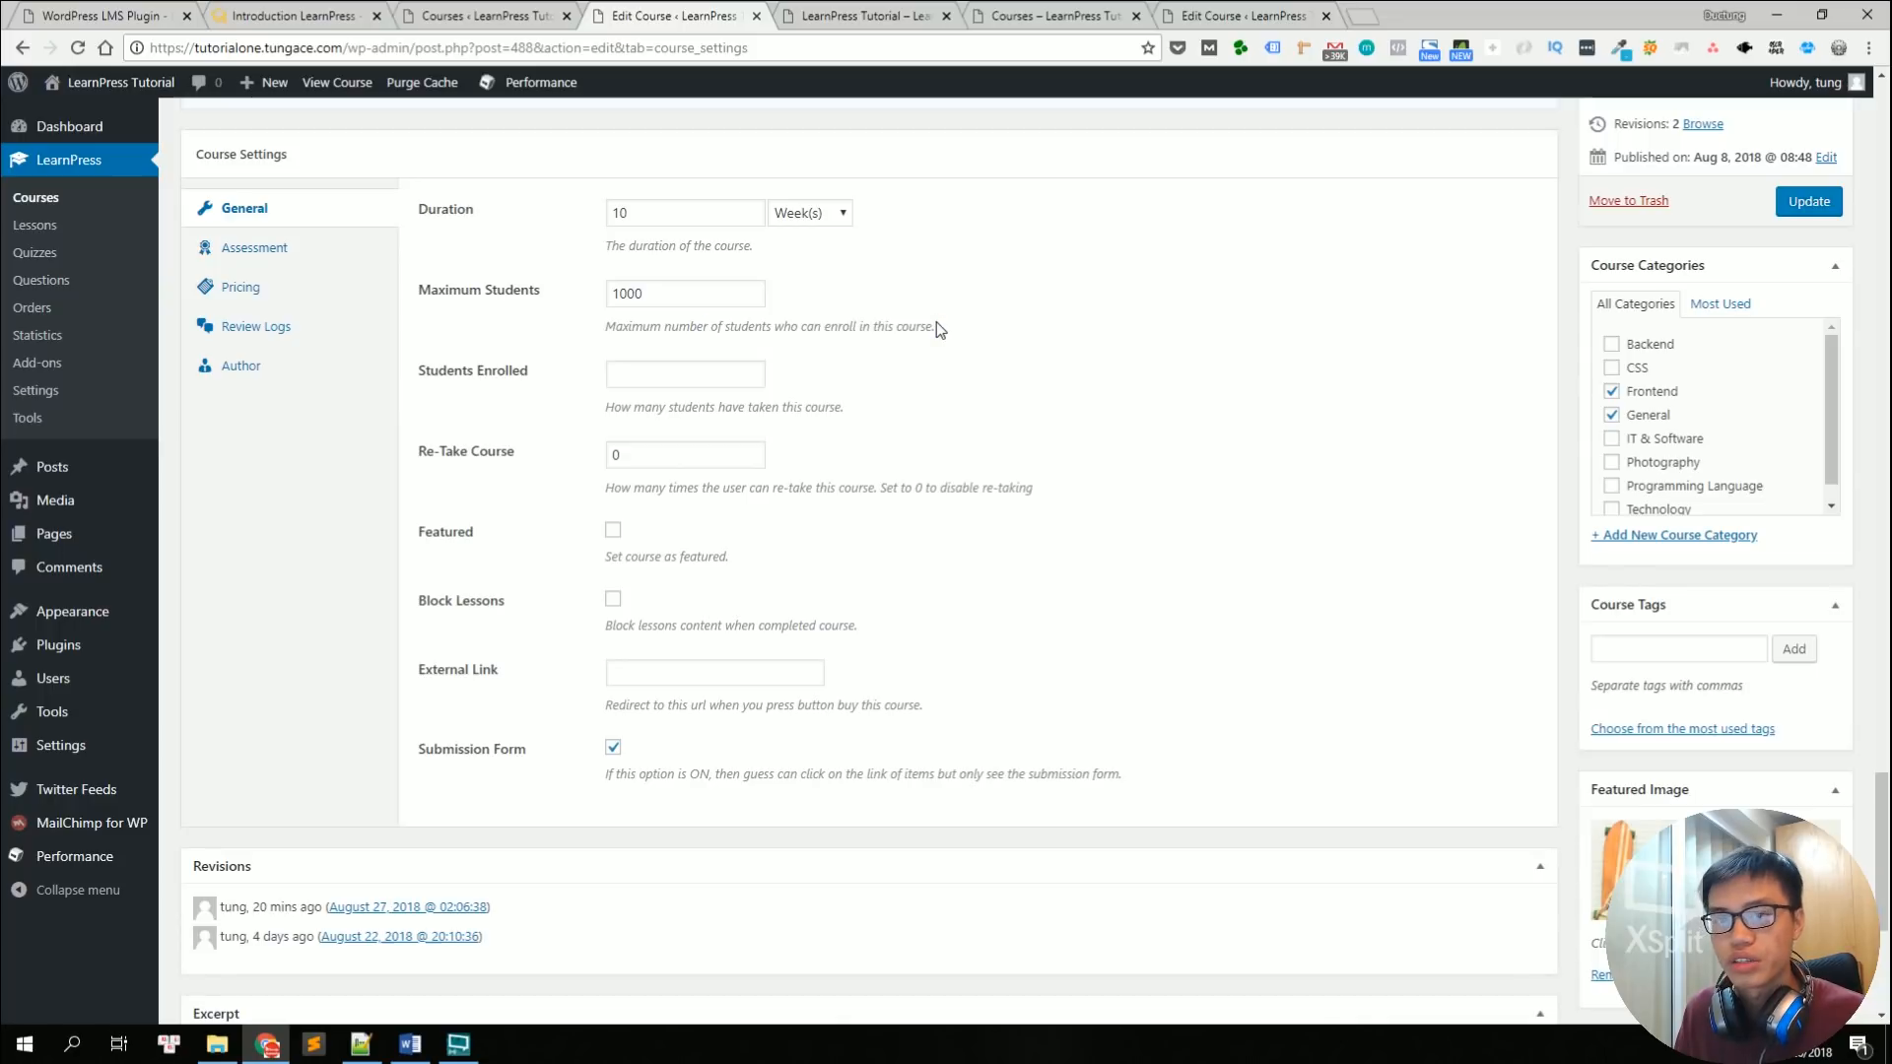
Step: Set the number of allowed course re-takes to 5 and check the external link setting
scroll(788, 394, down, 1)
click(646, 395)
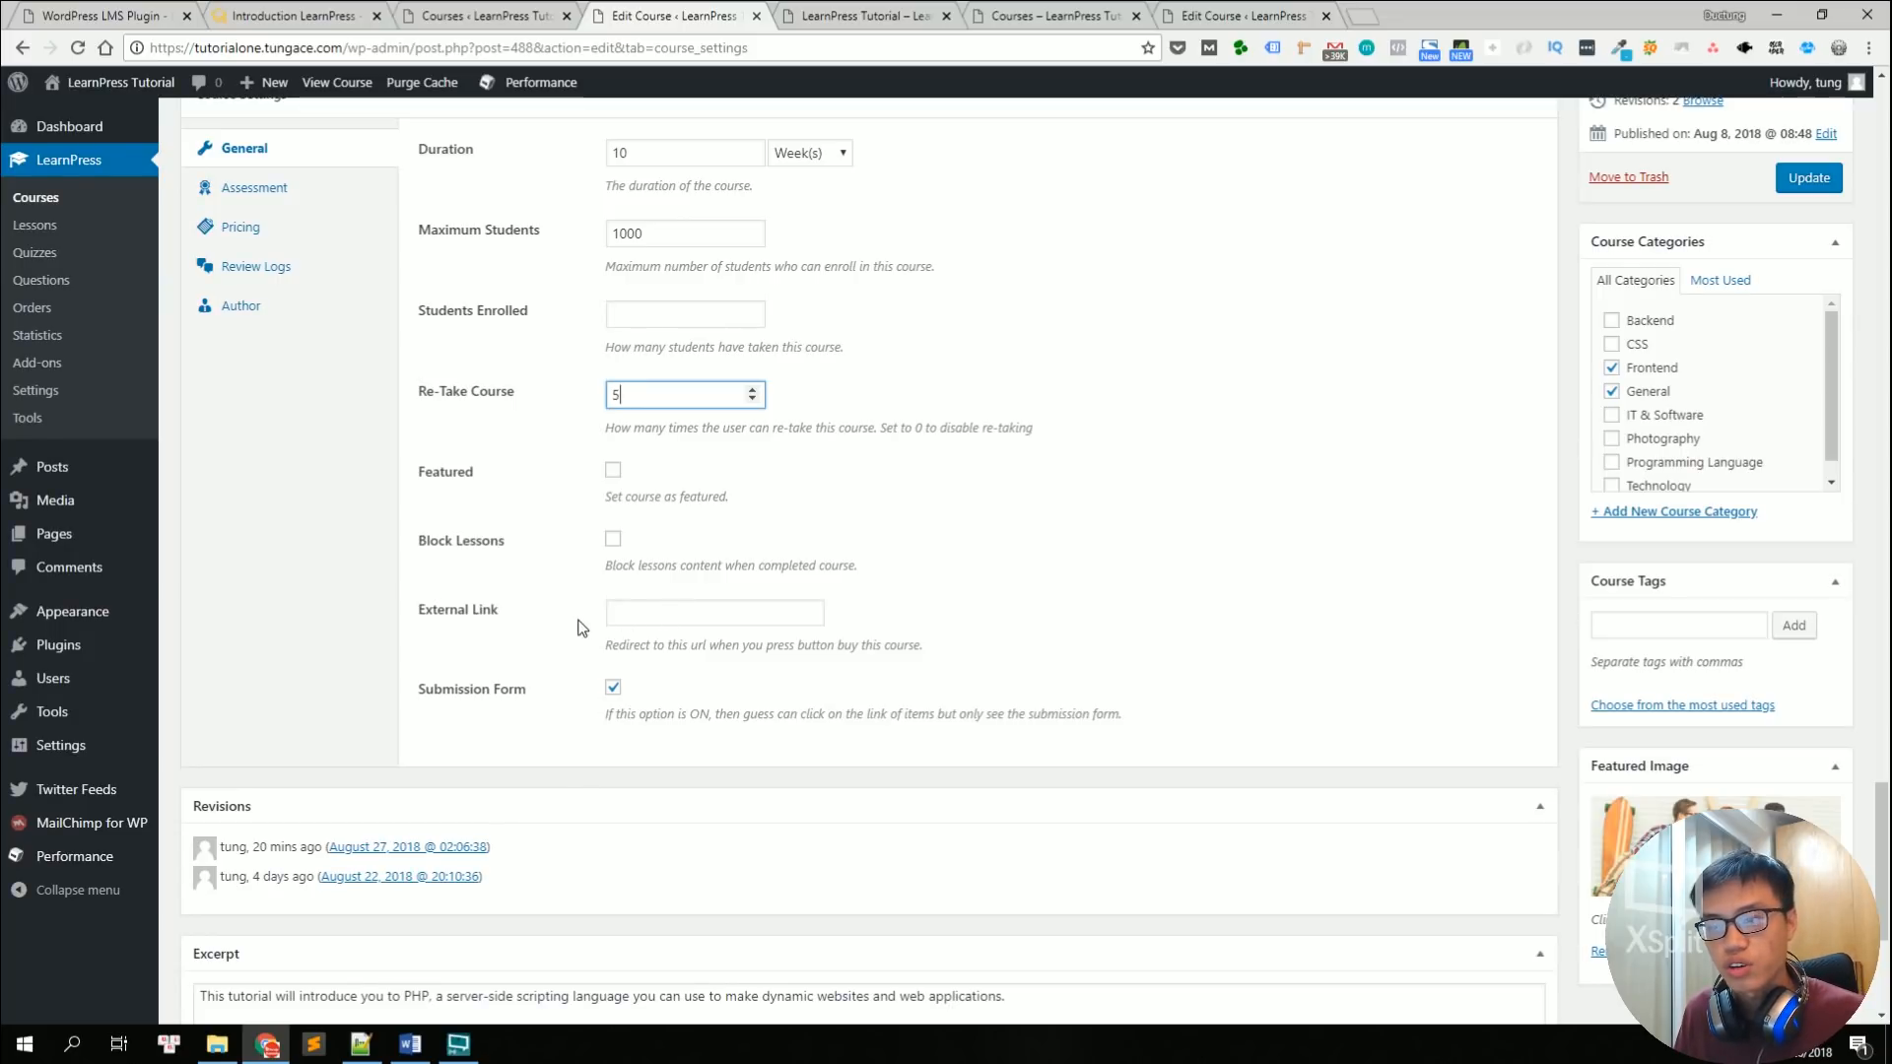
drag(499, 609, 424, 618)
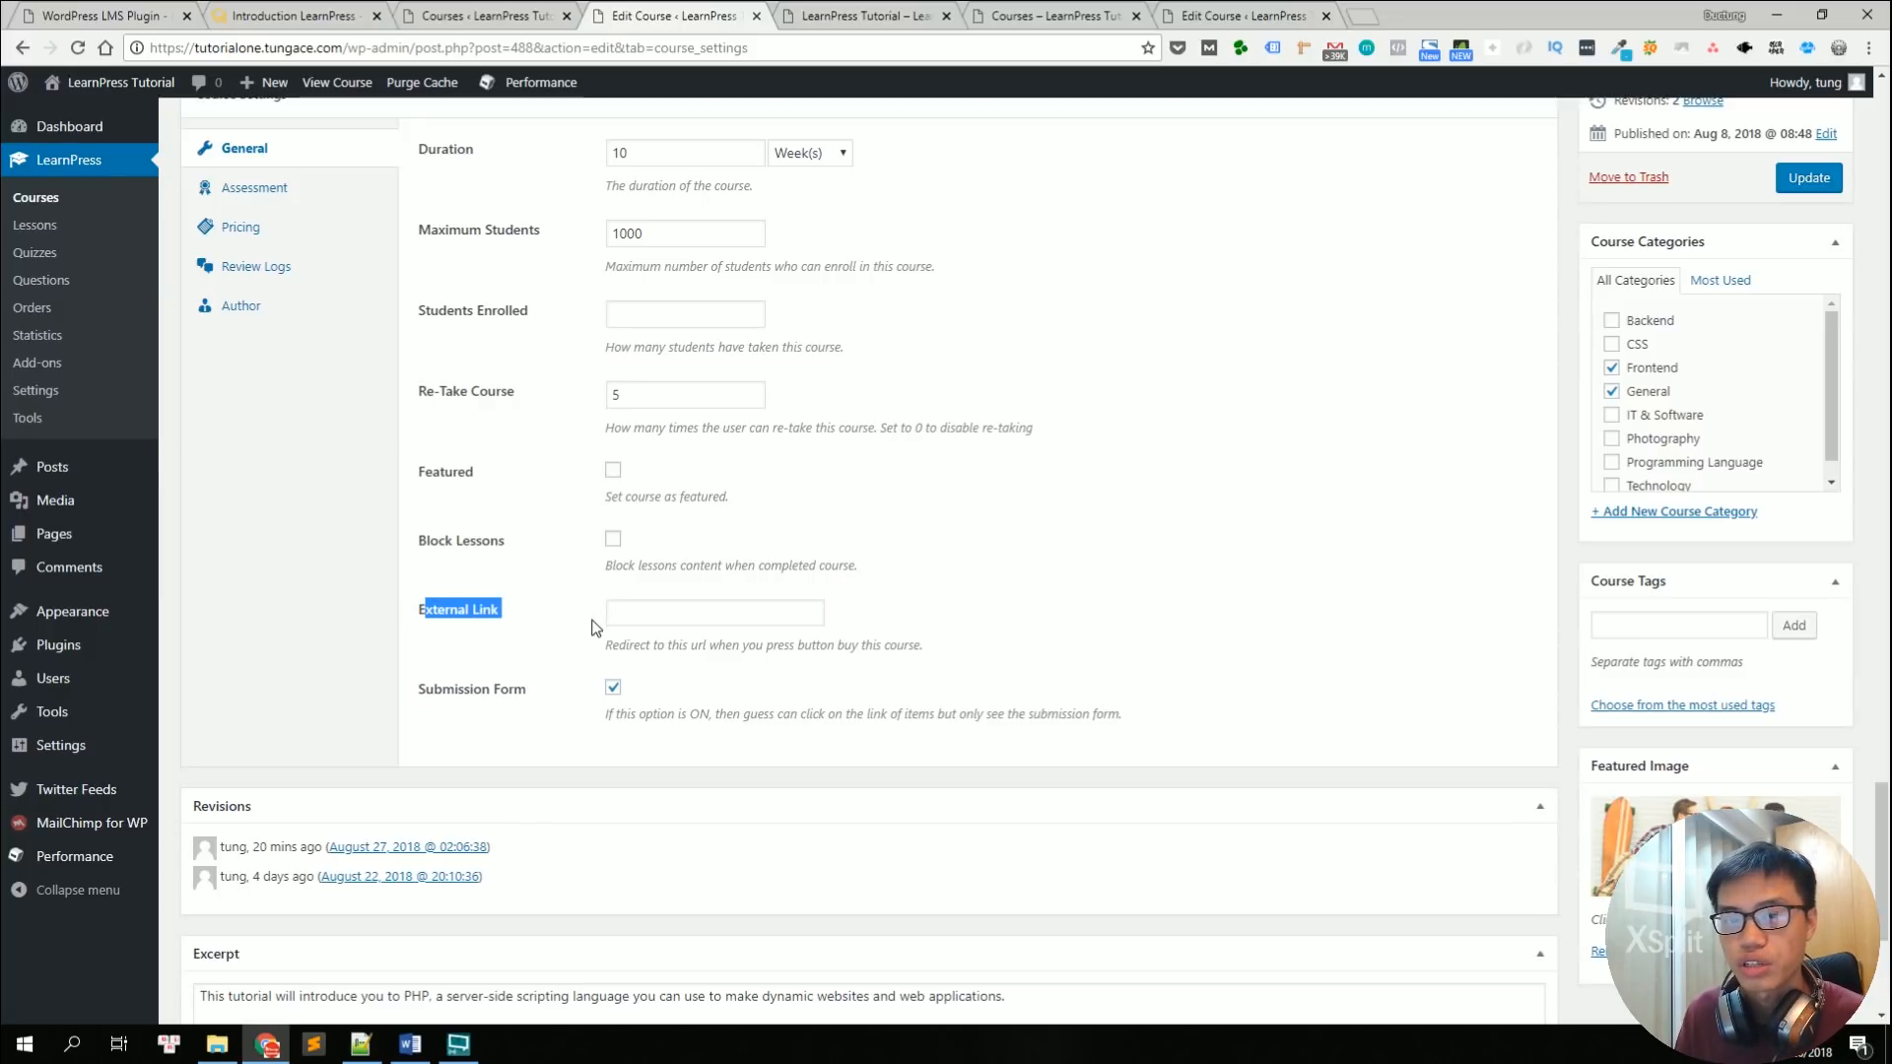
click(698, 606)
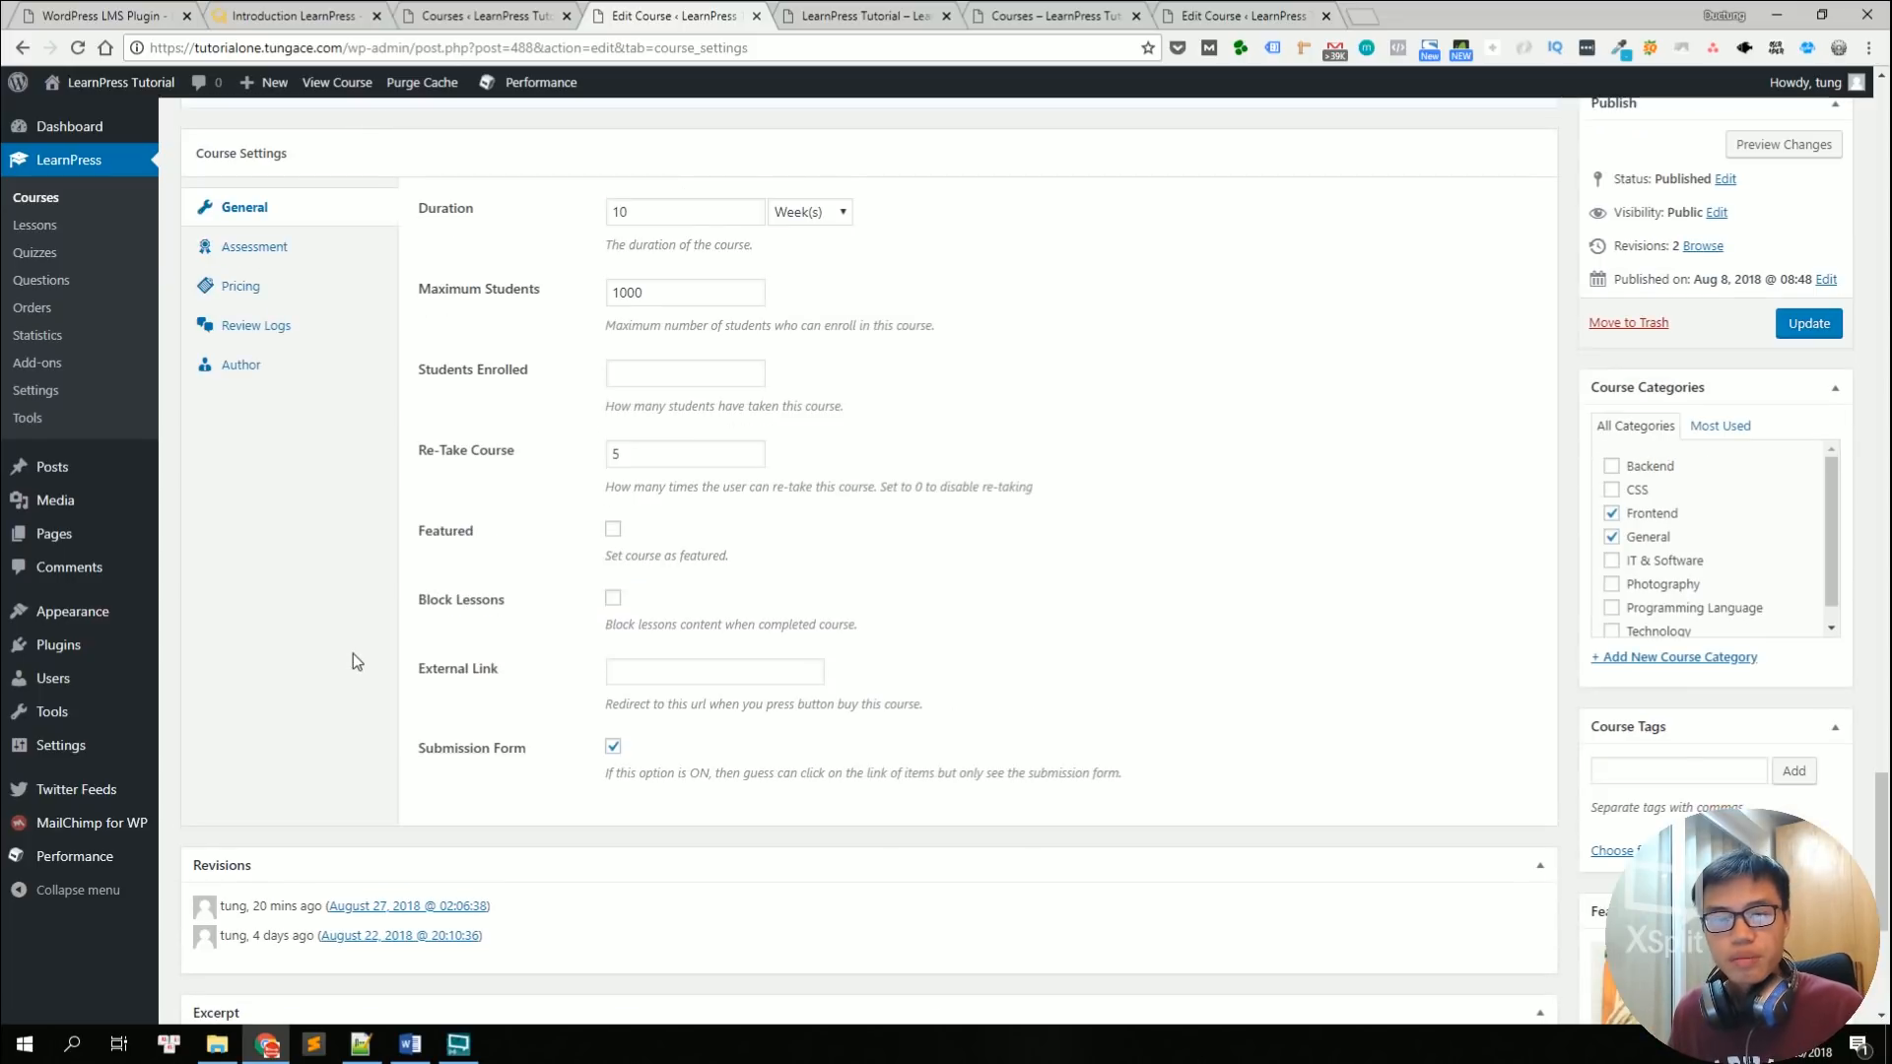
click(0, 689)
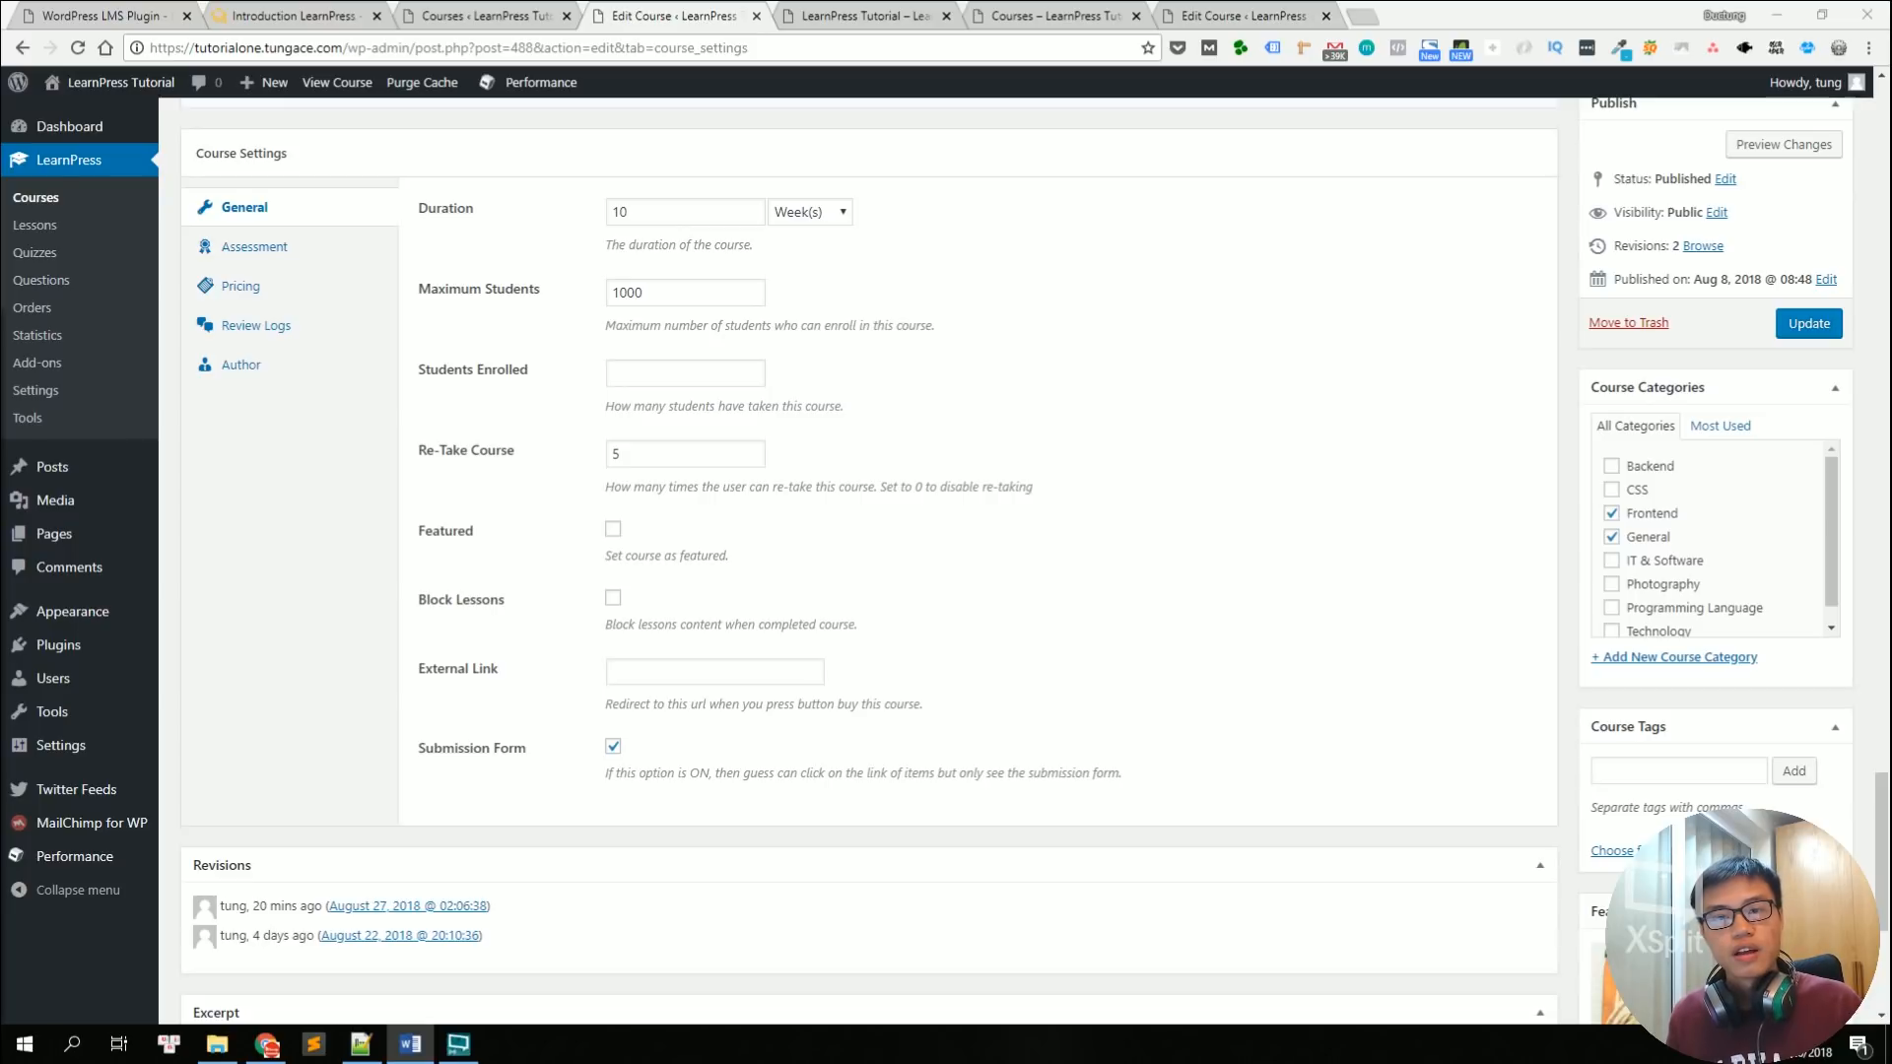
Step: View the course's assessment, pricing, review log and author settings, including the list of available authors
click(270, 254)
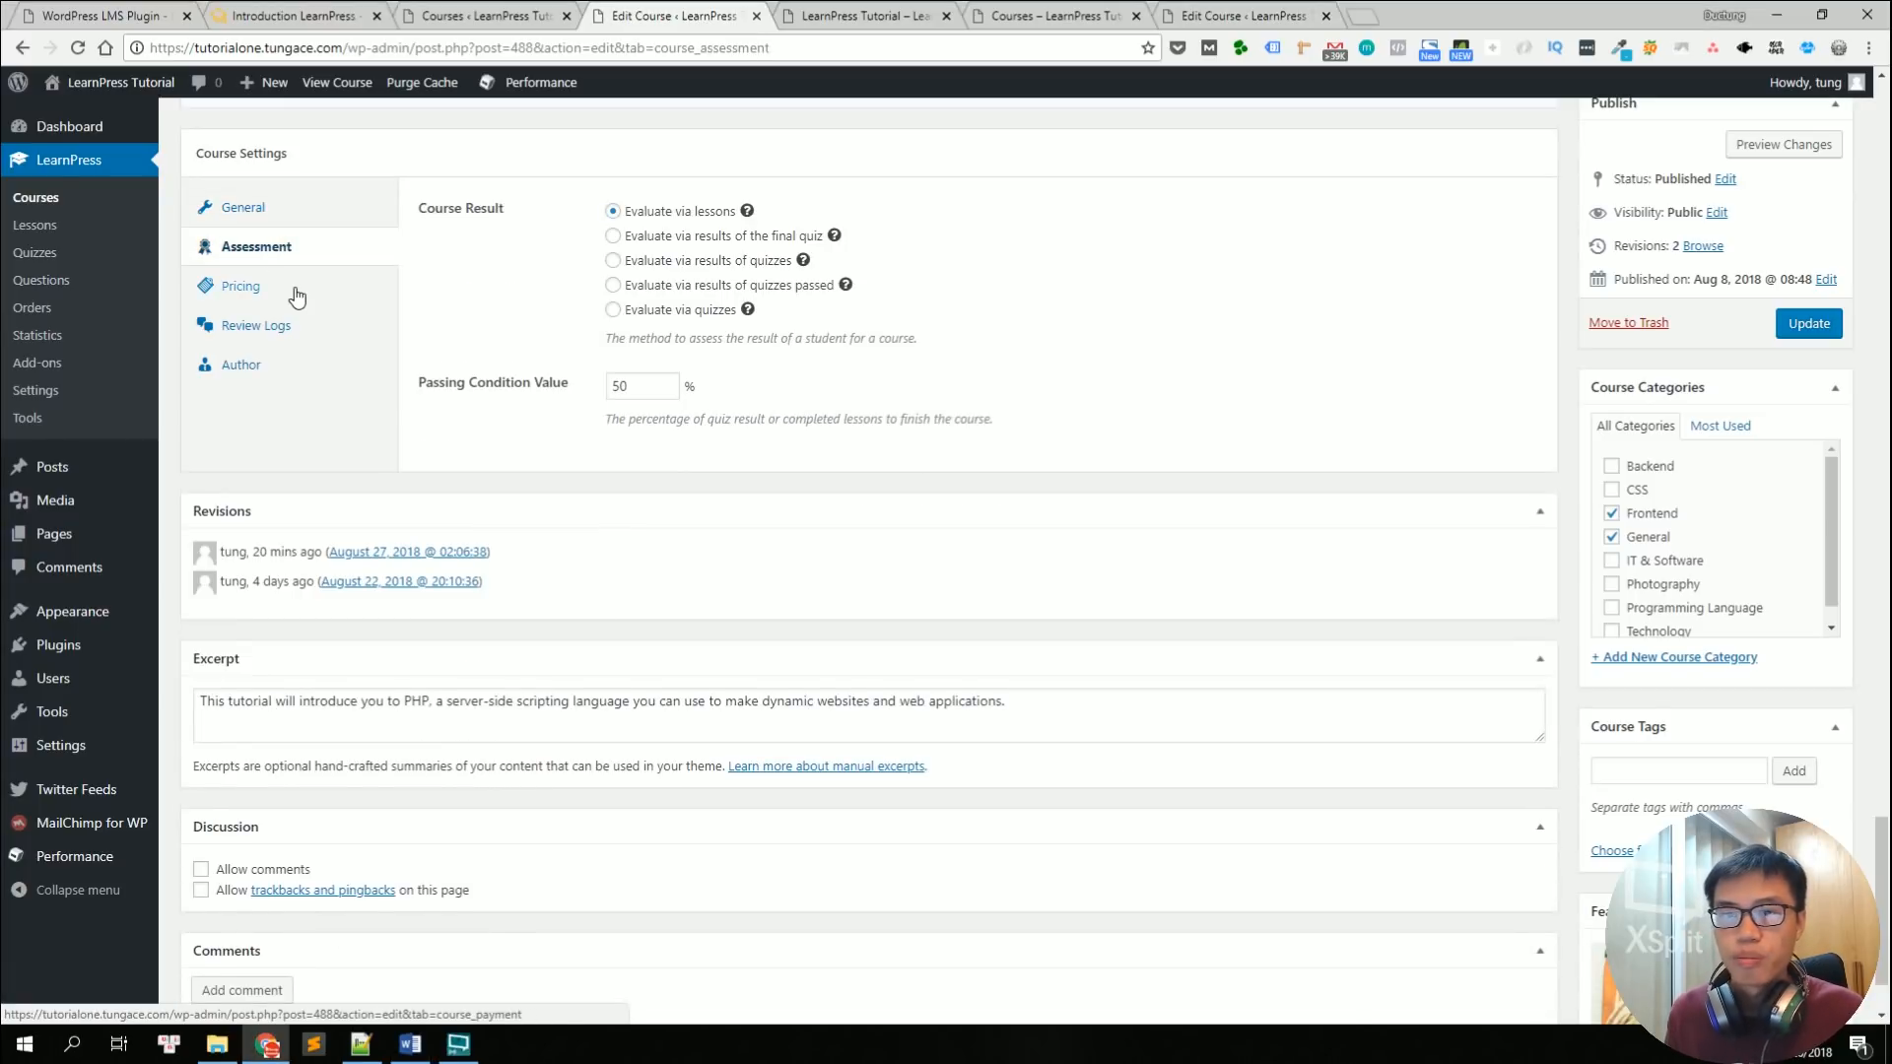
click(295, 296)
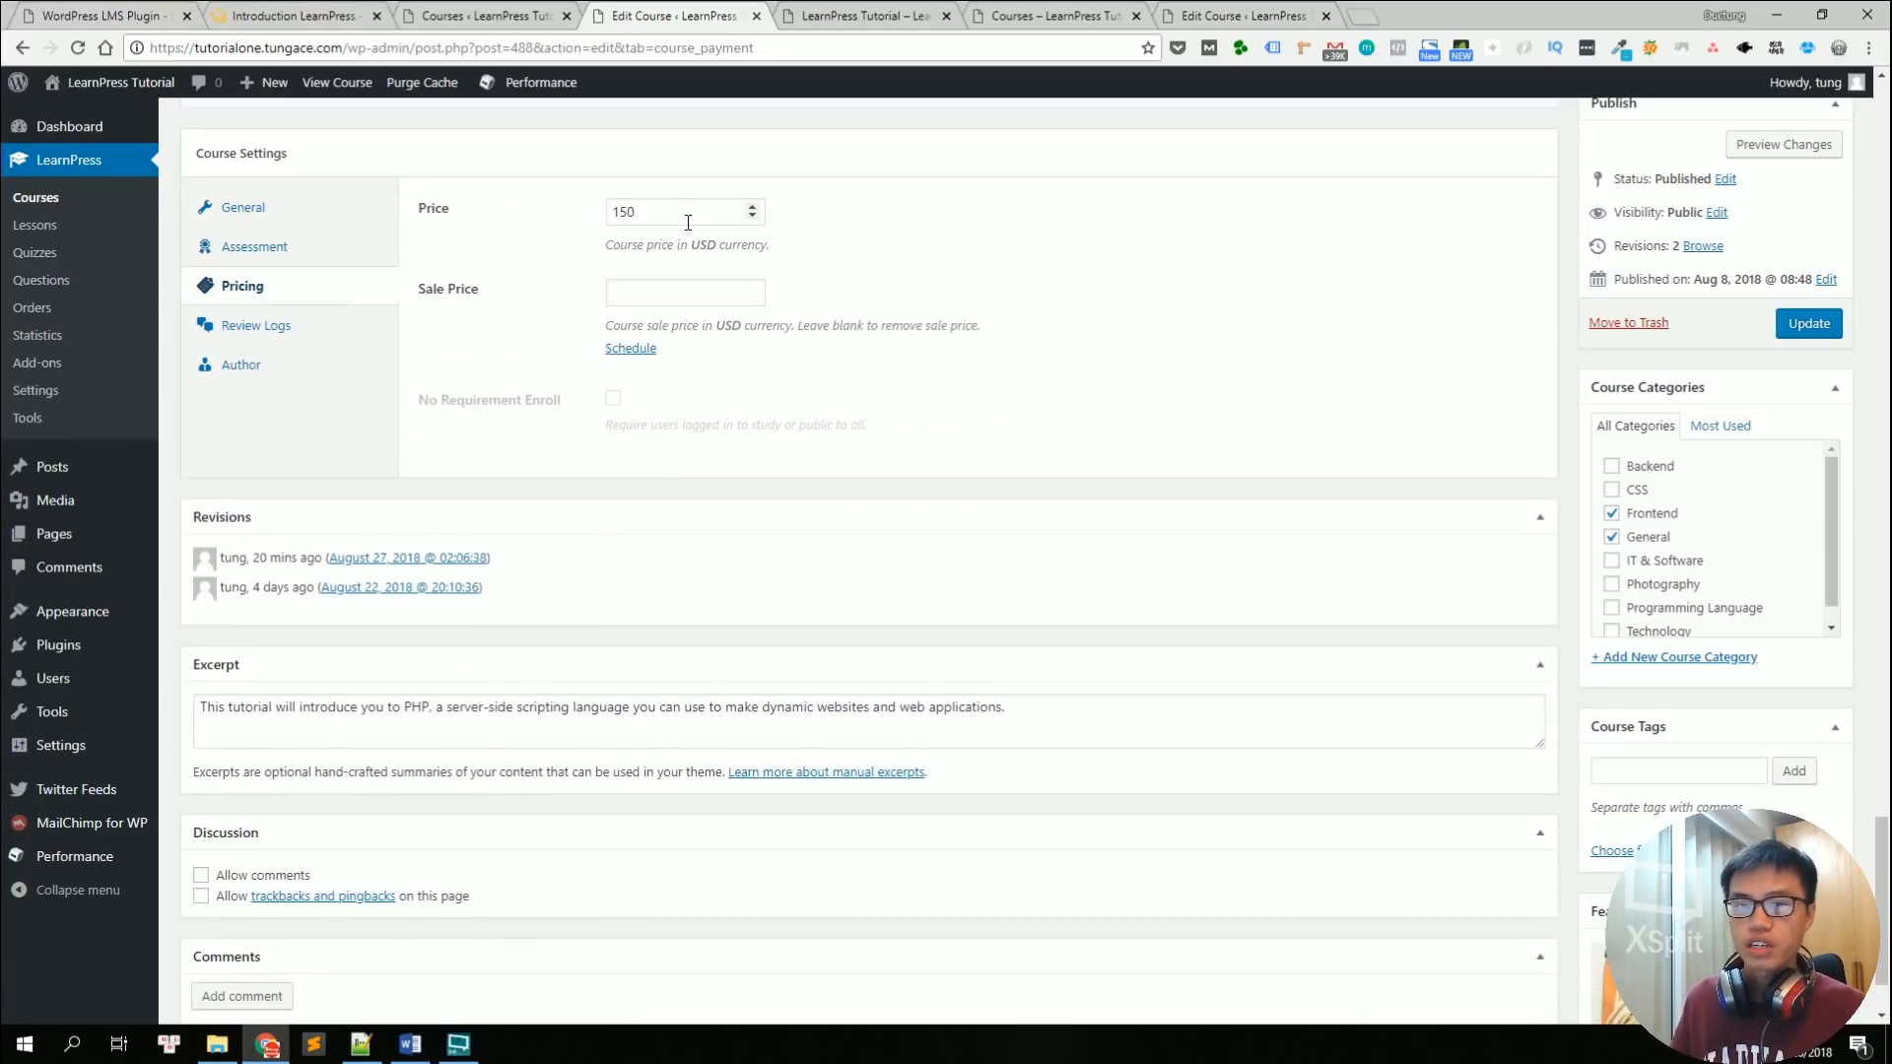
click(280, 328)
click(271, 379)
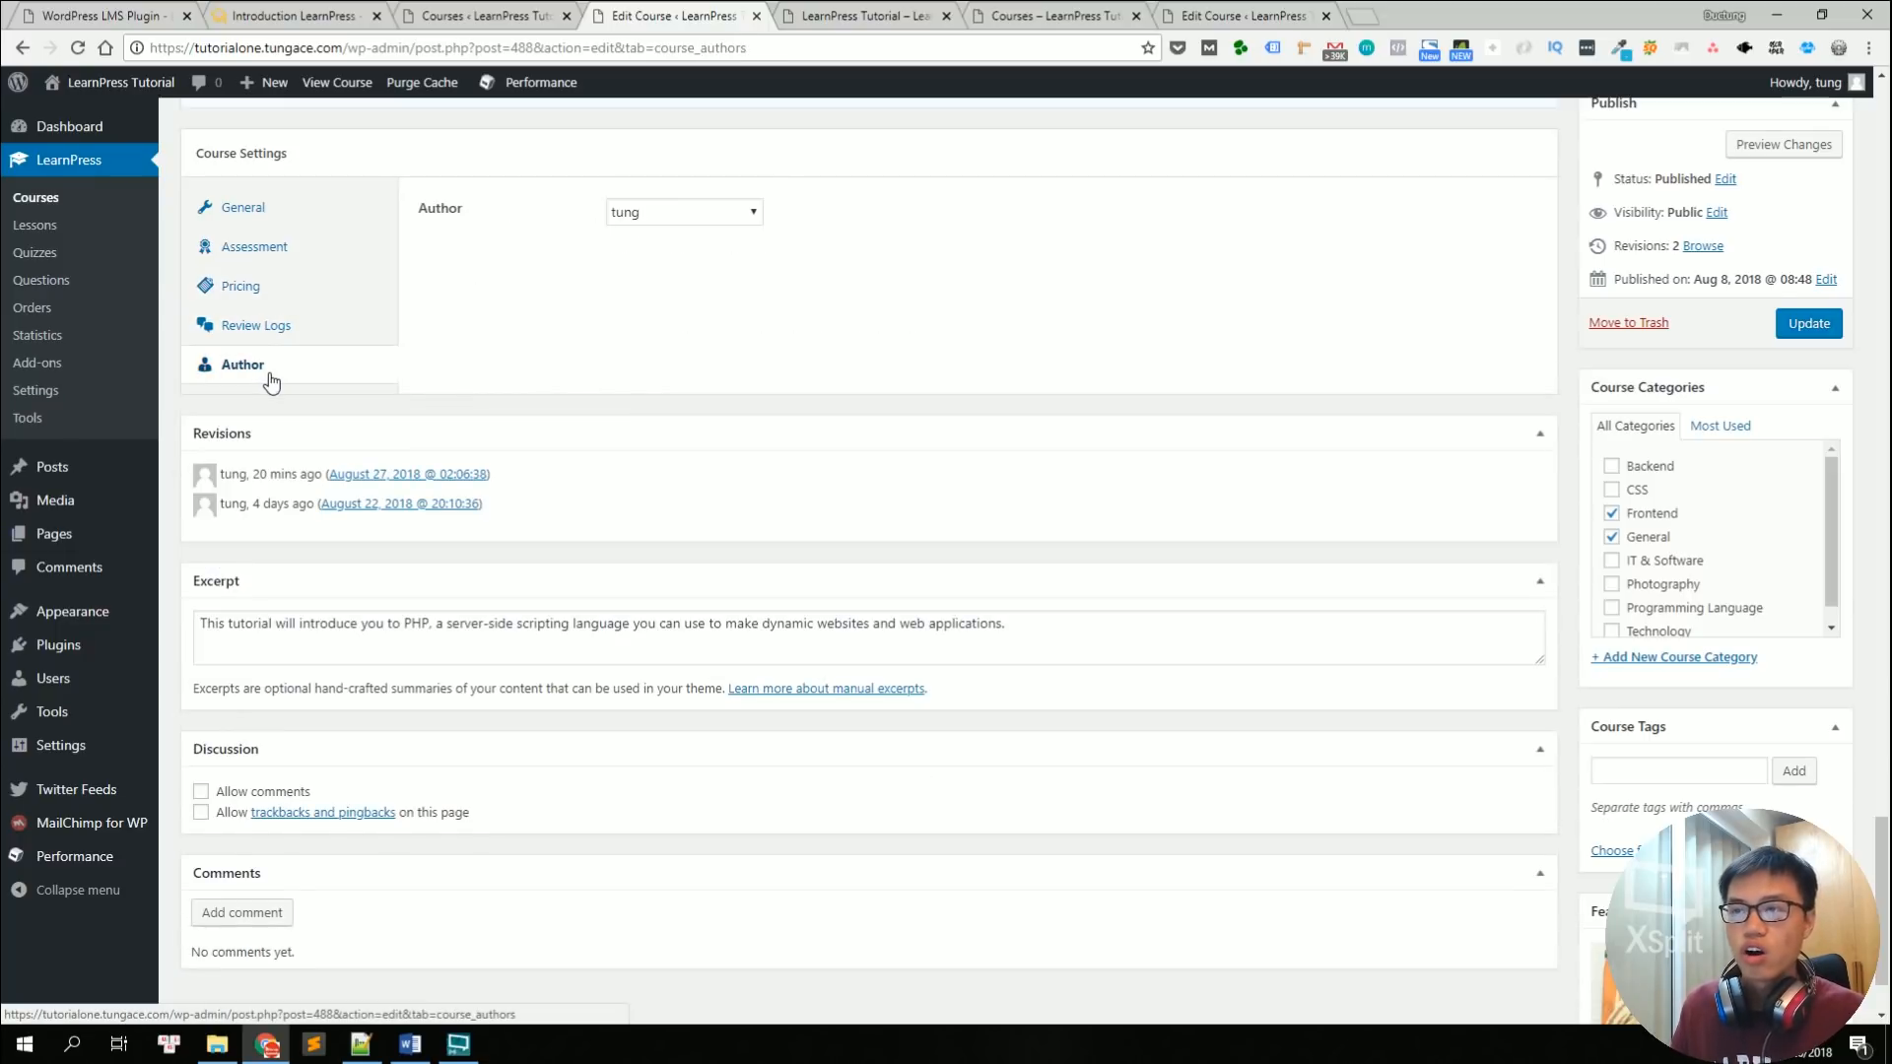
click(662, 217)
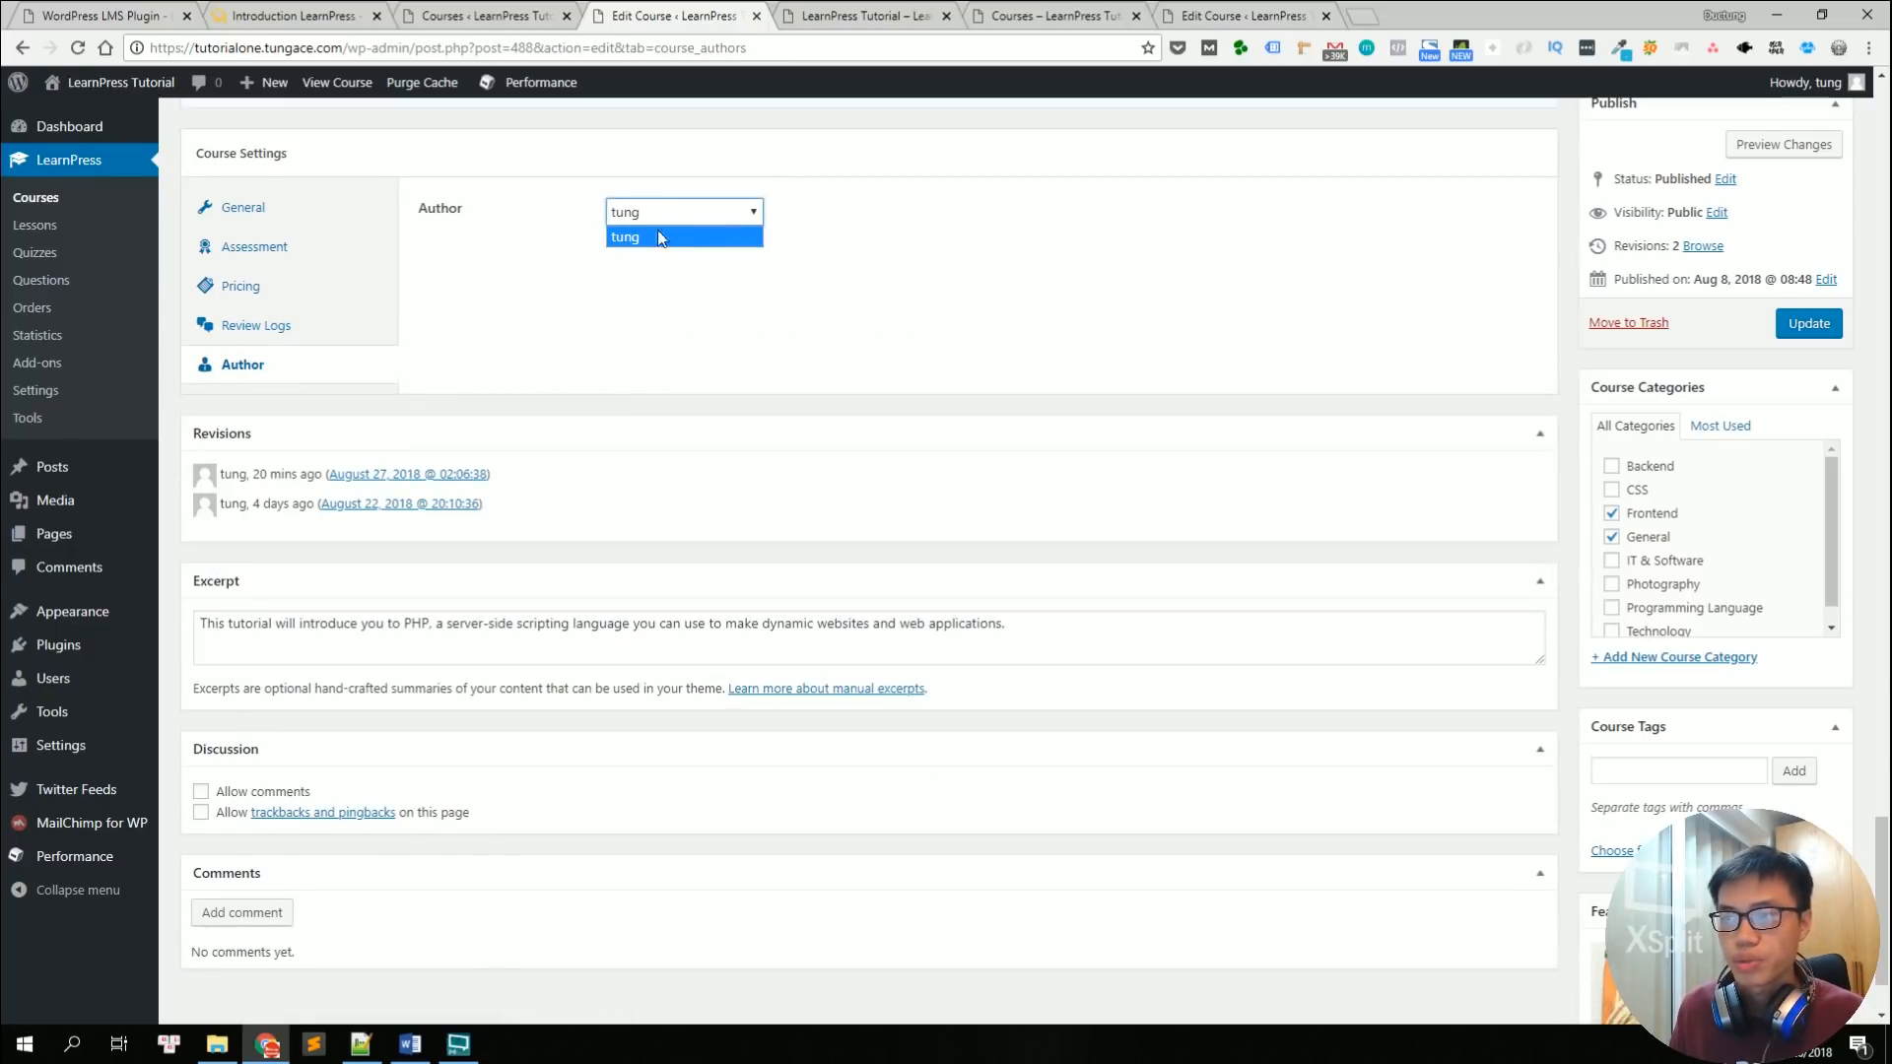
click(641, 283)
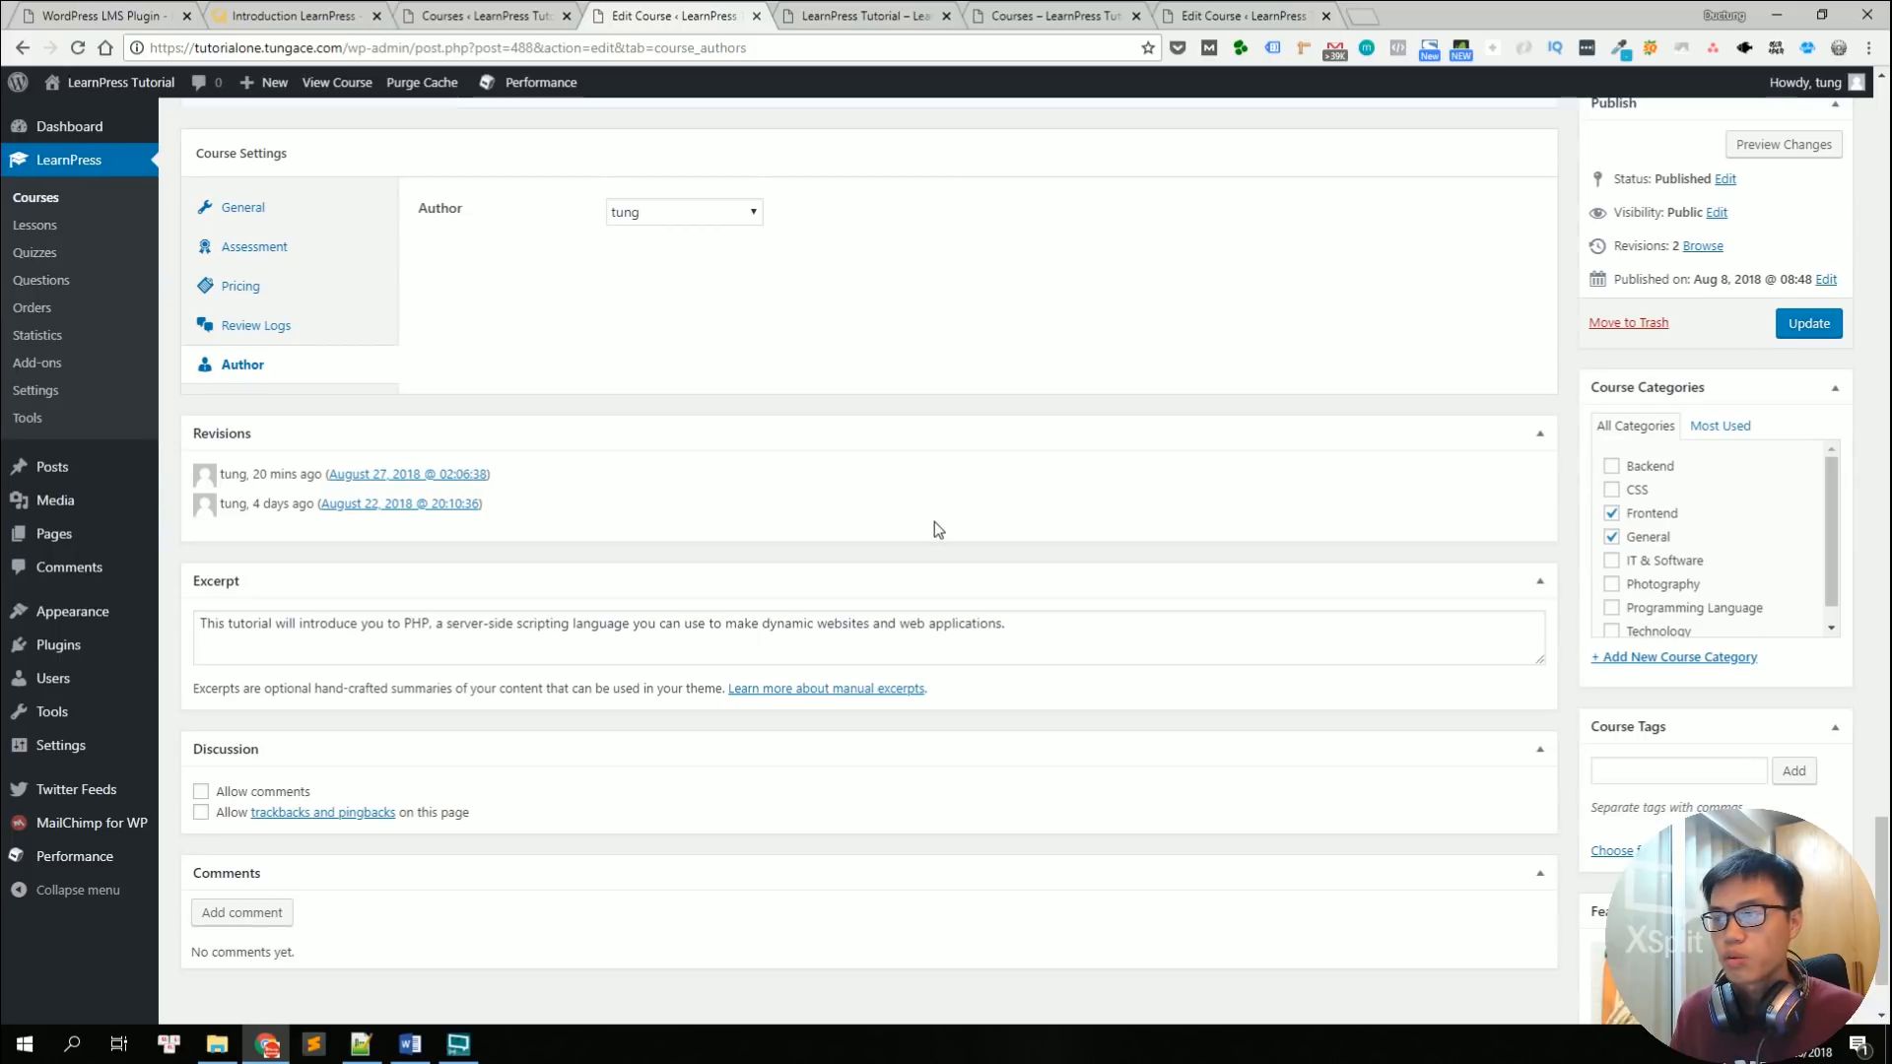
Step: Open the course excerpt text for editing
scroll(951, 464, up, 2)
scroll(944, 557, down, 1)
scroll(944, 557, down, 1)
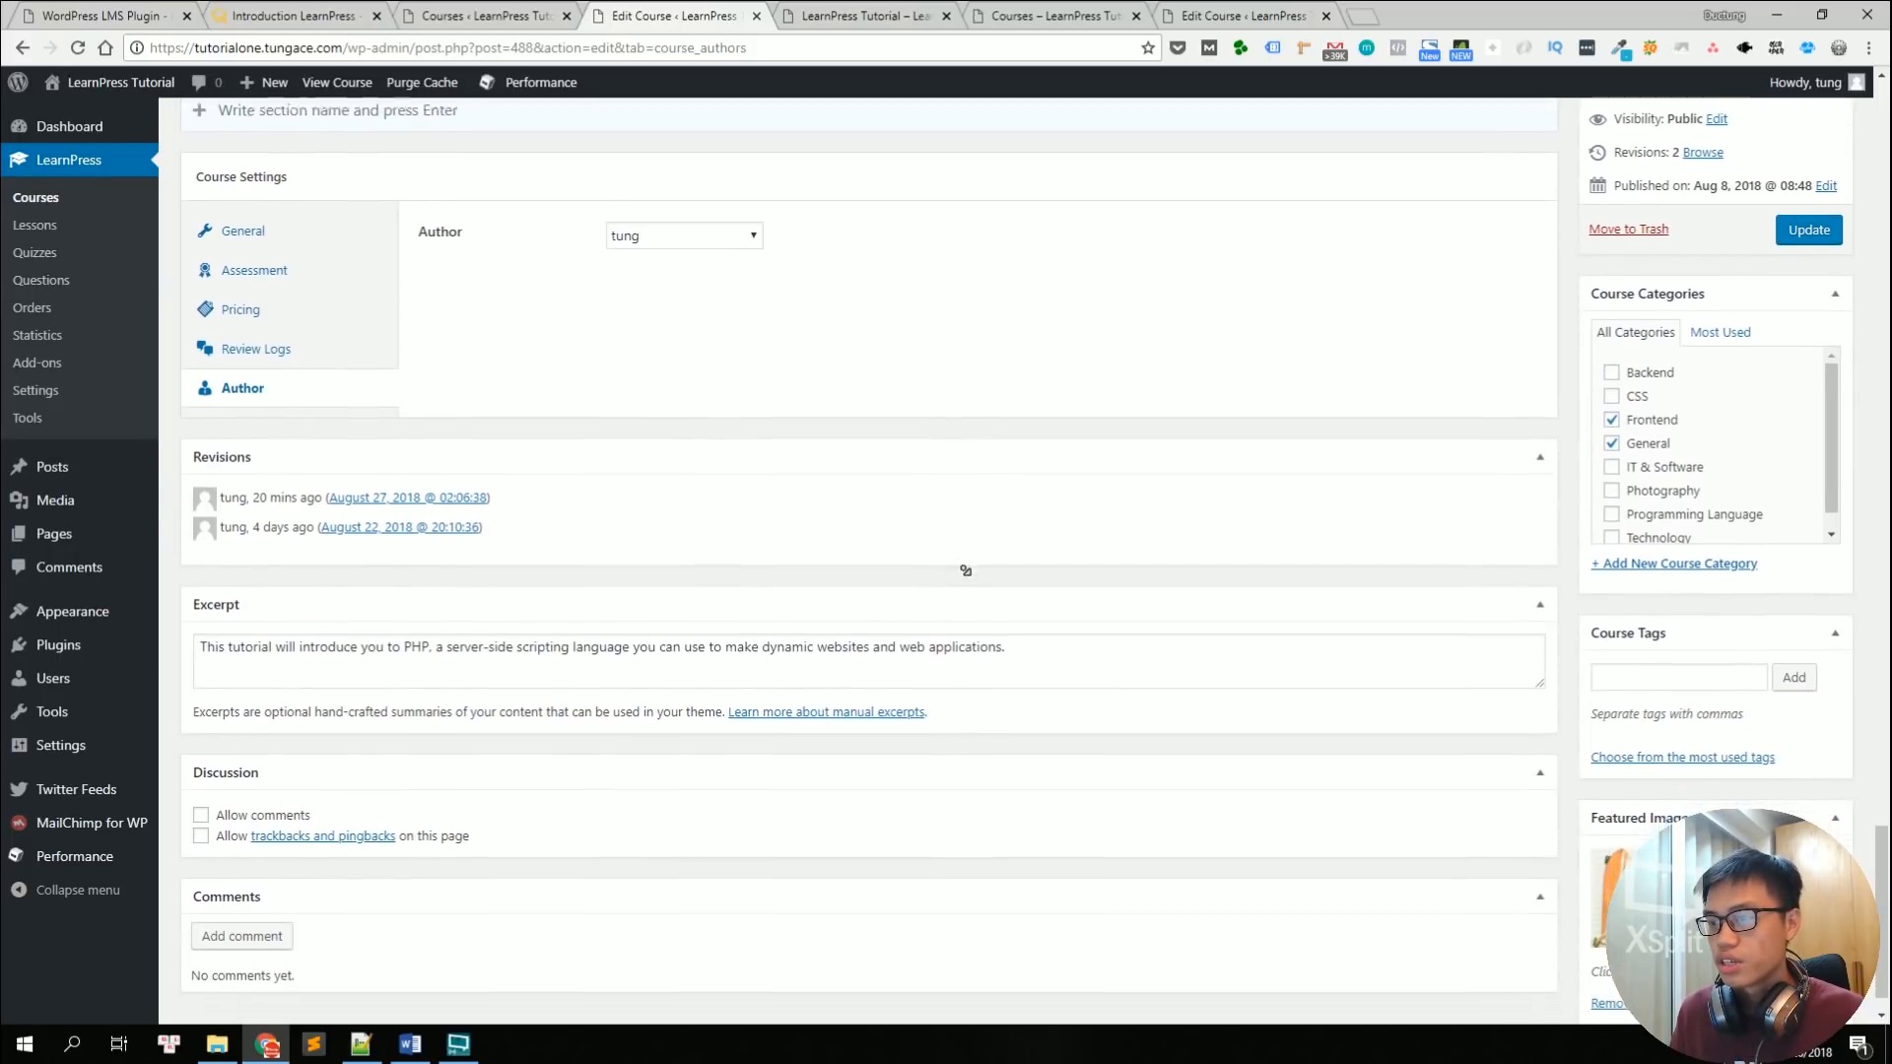
click(944, 636)
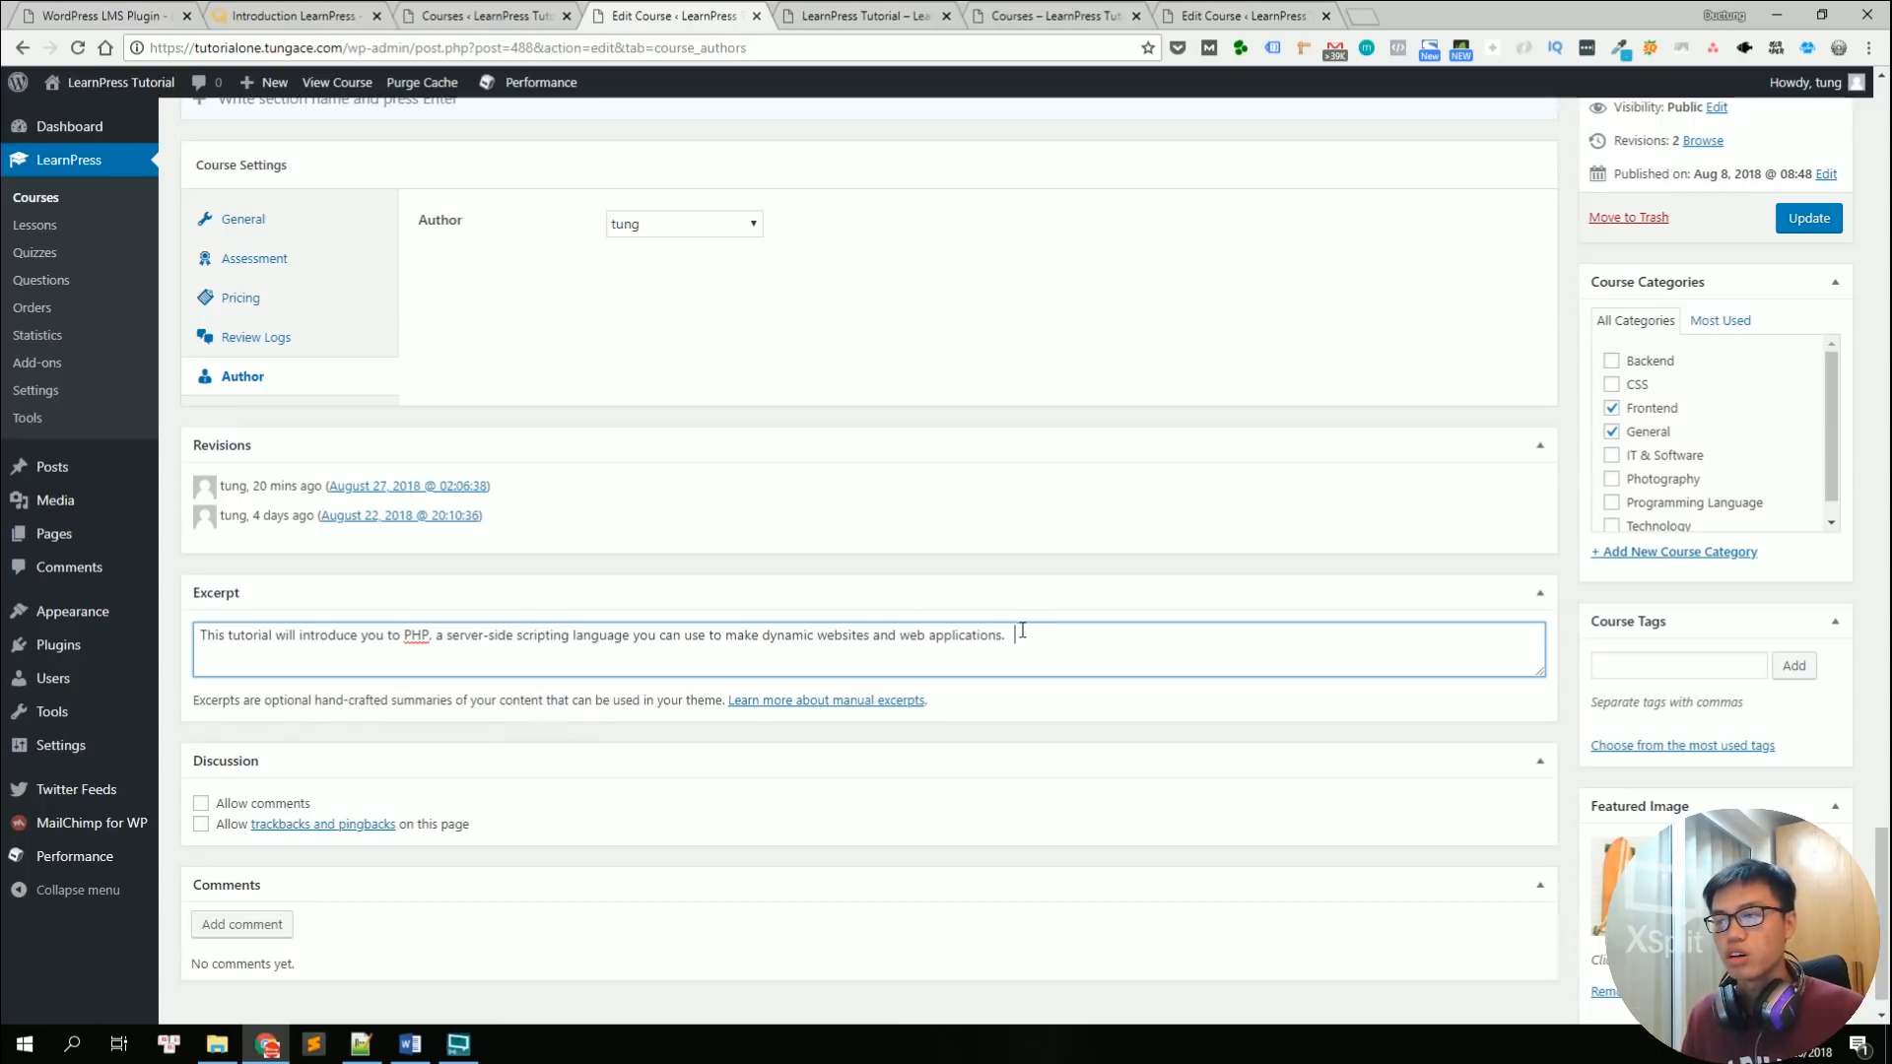
Step: Add a new course category named "New Course" without a parent category
scroll(1232, 589, up, 3)
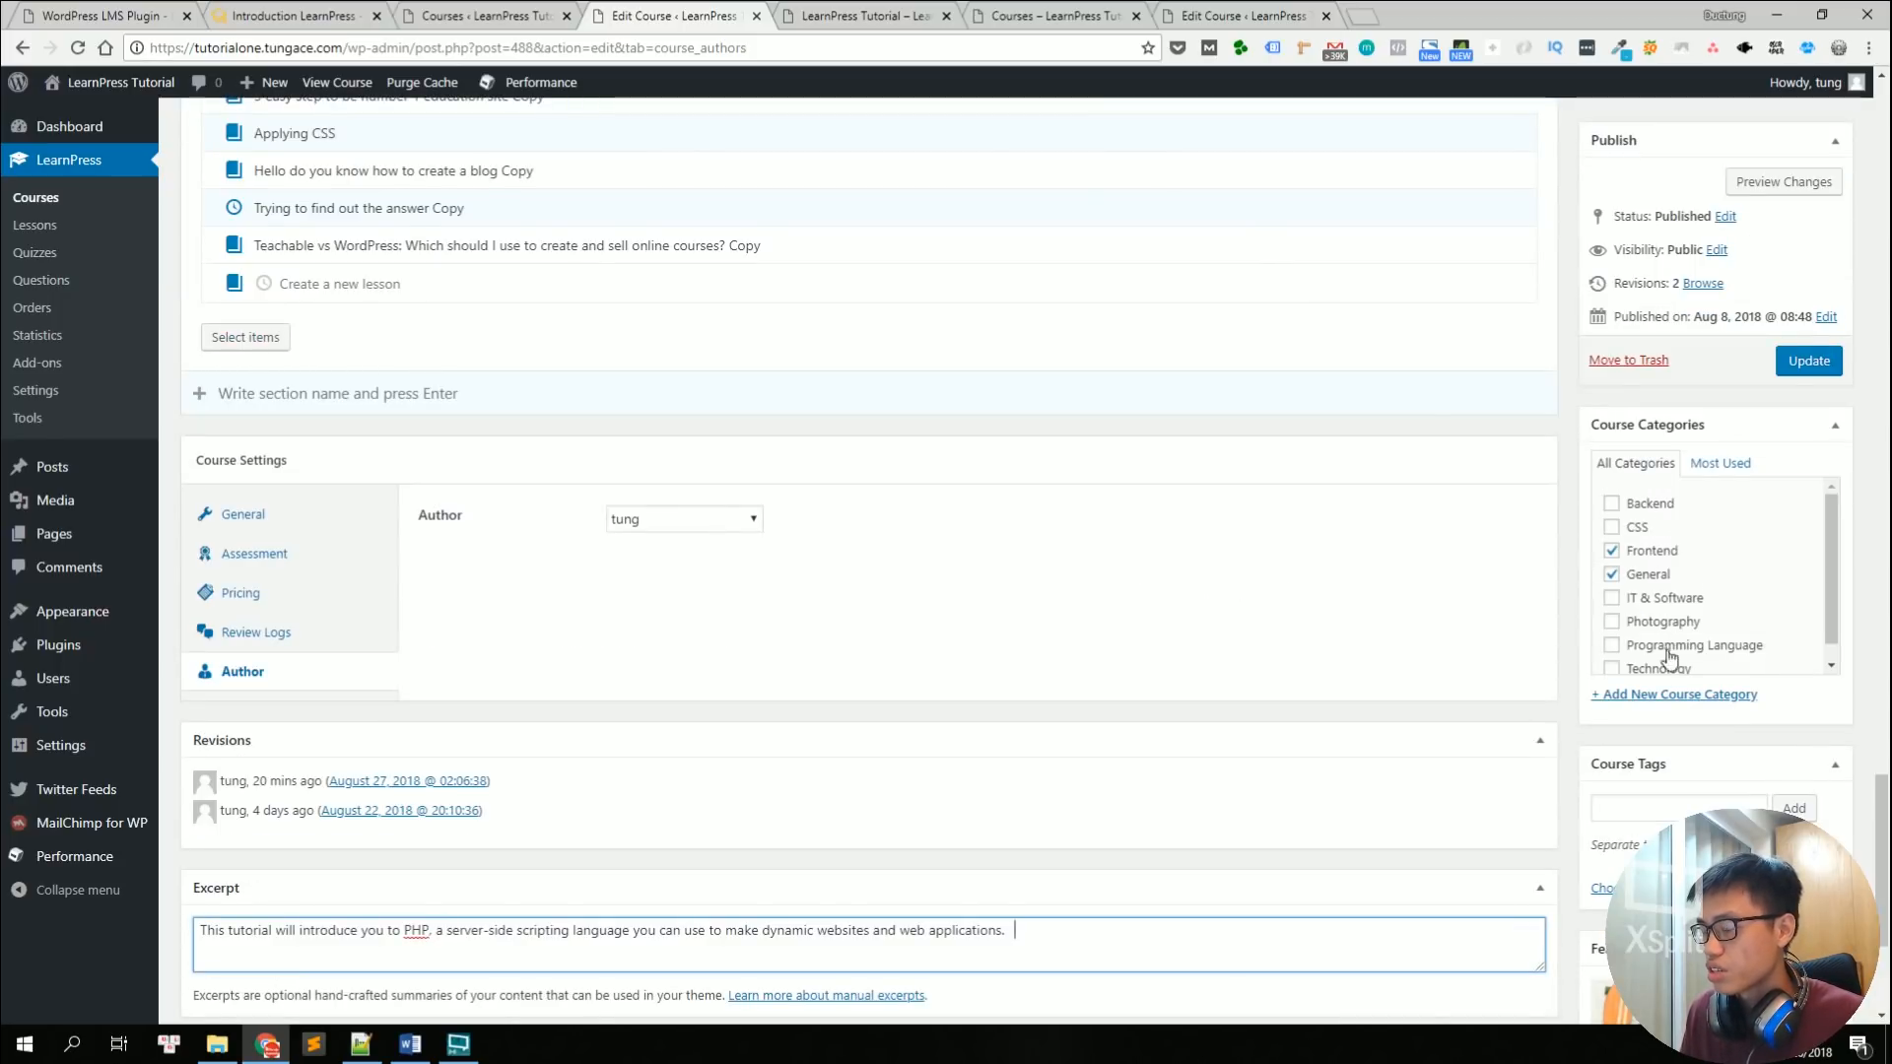
scroll(1659, 642, down, 1)
click(1681, 696)
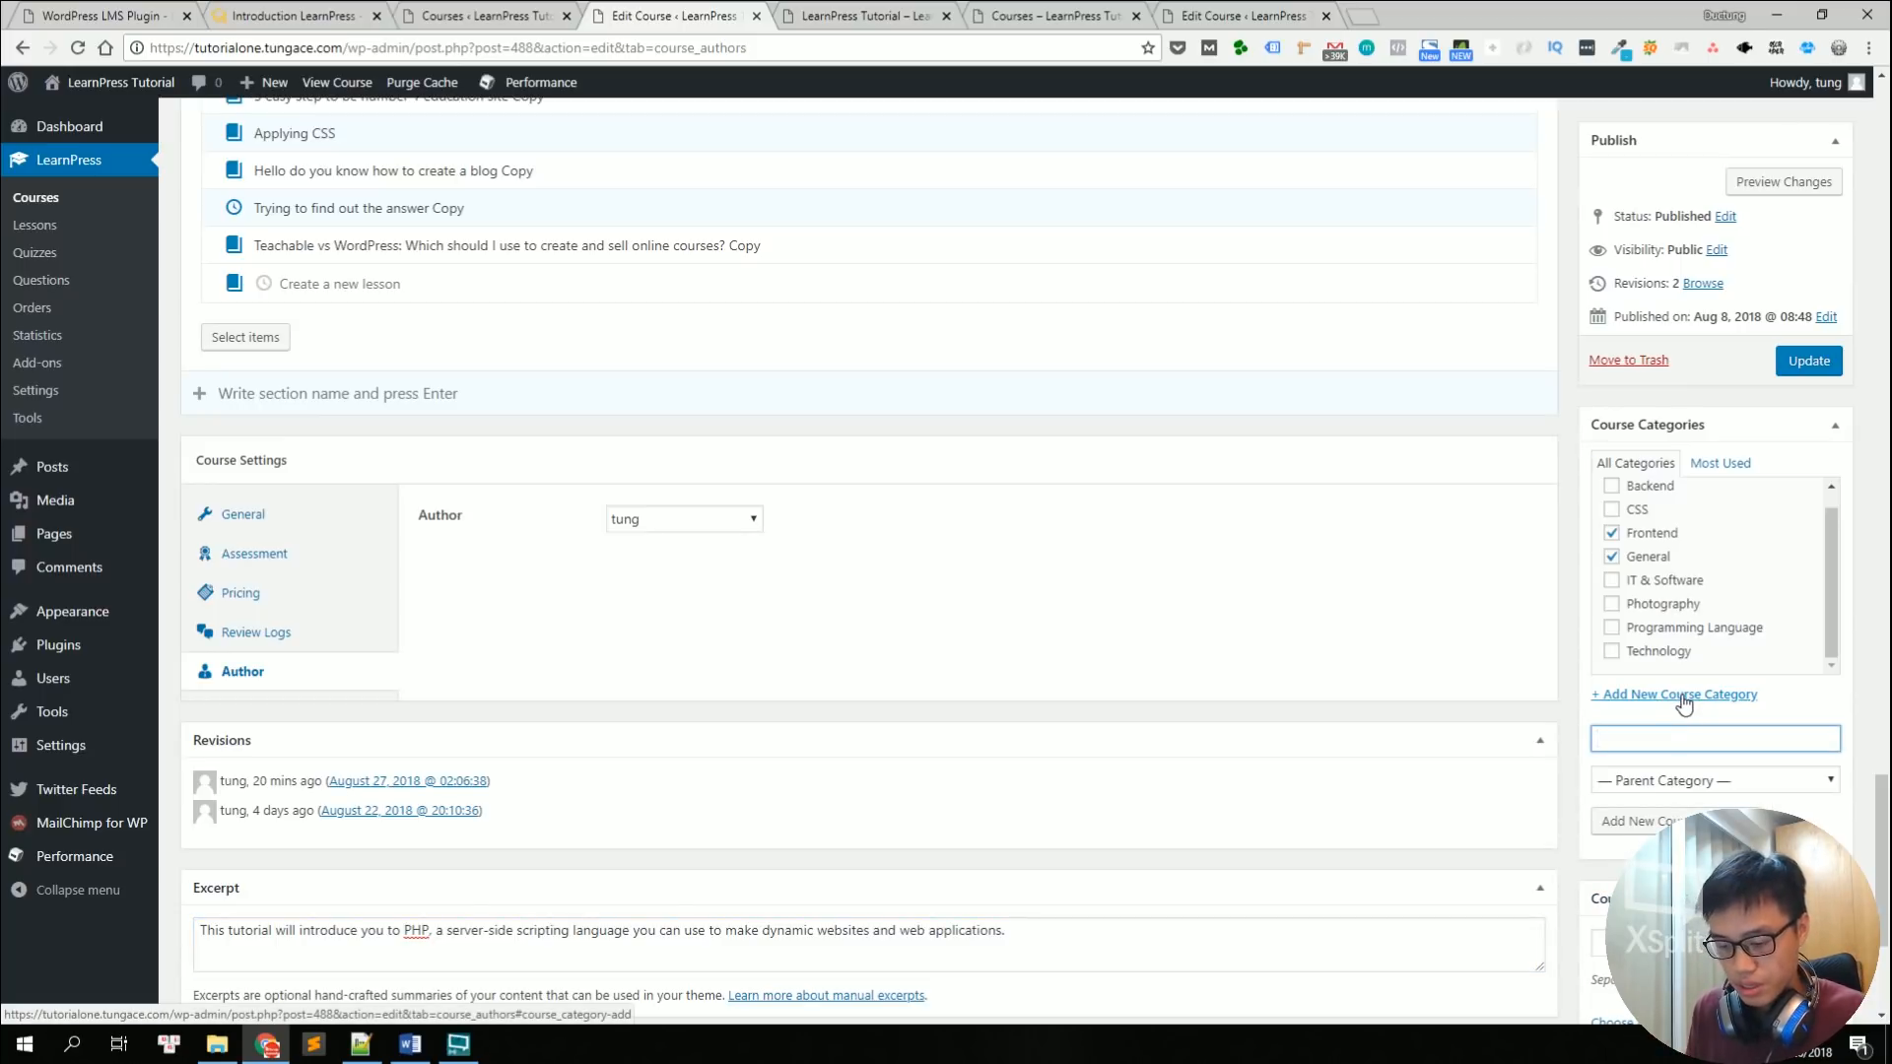
text(New )
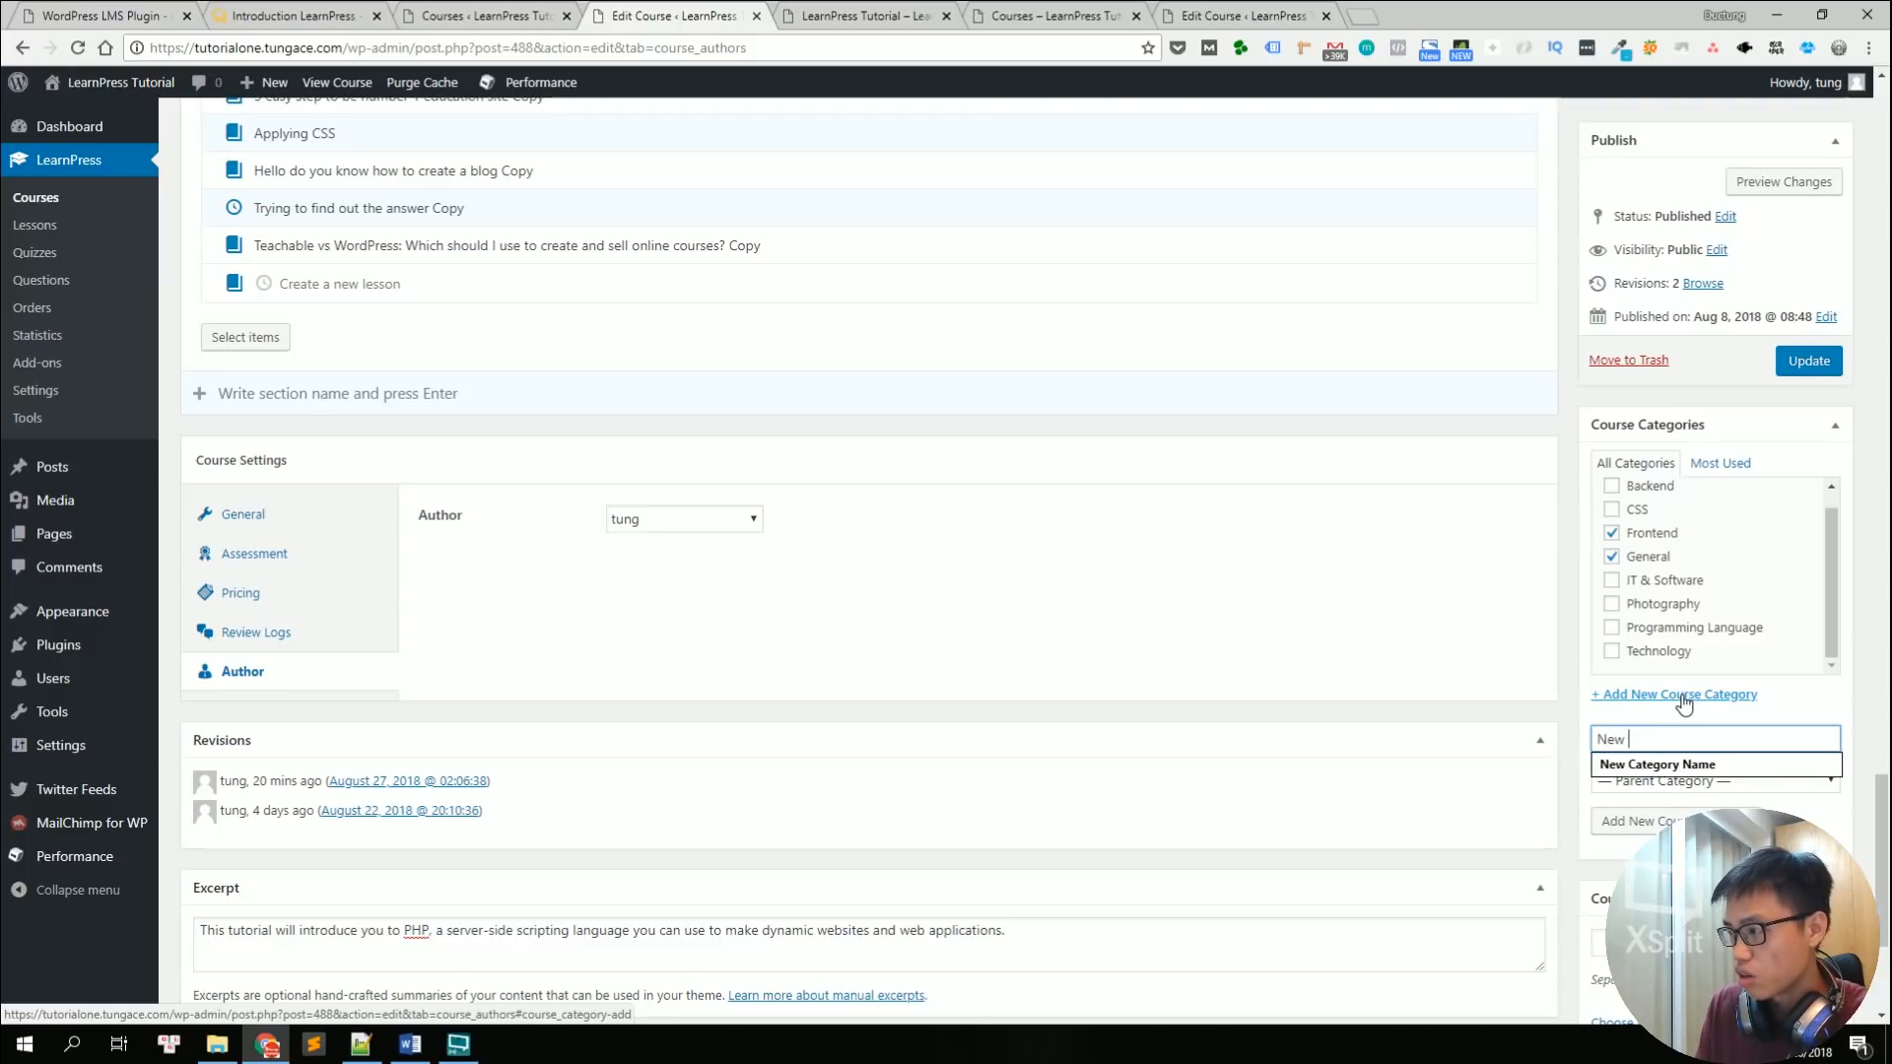
text(Course)
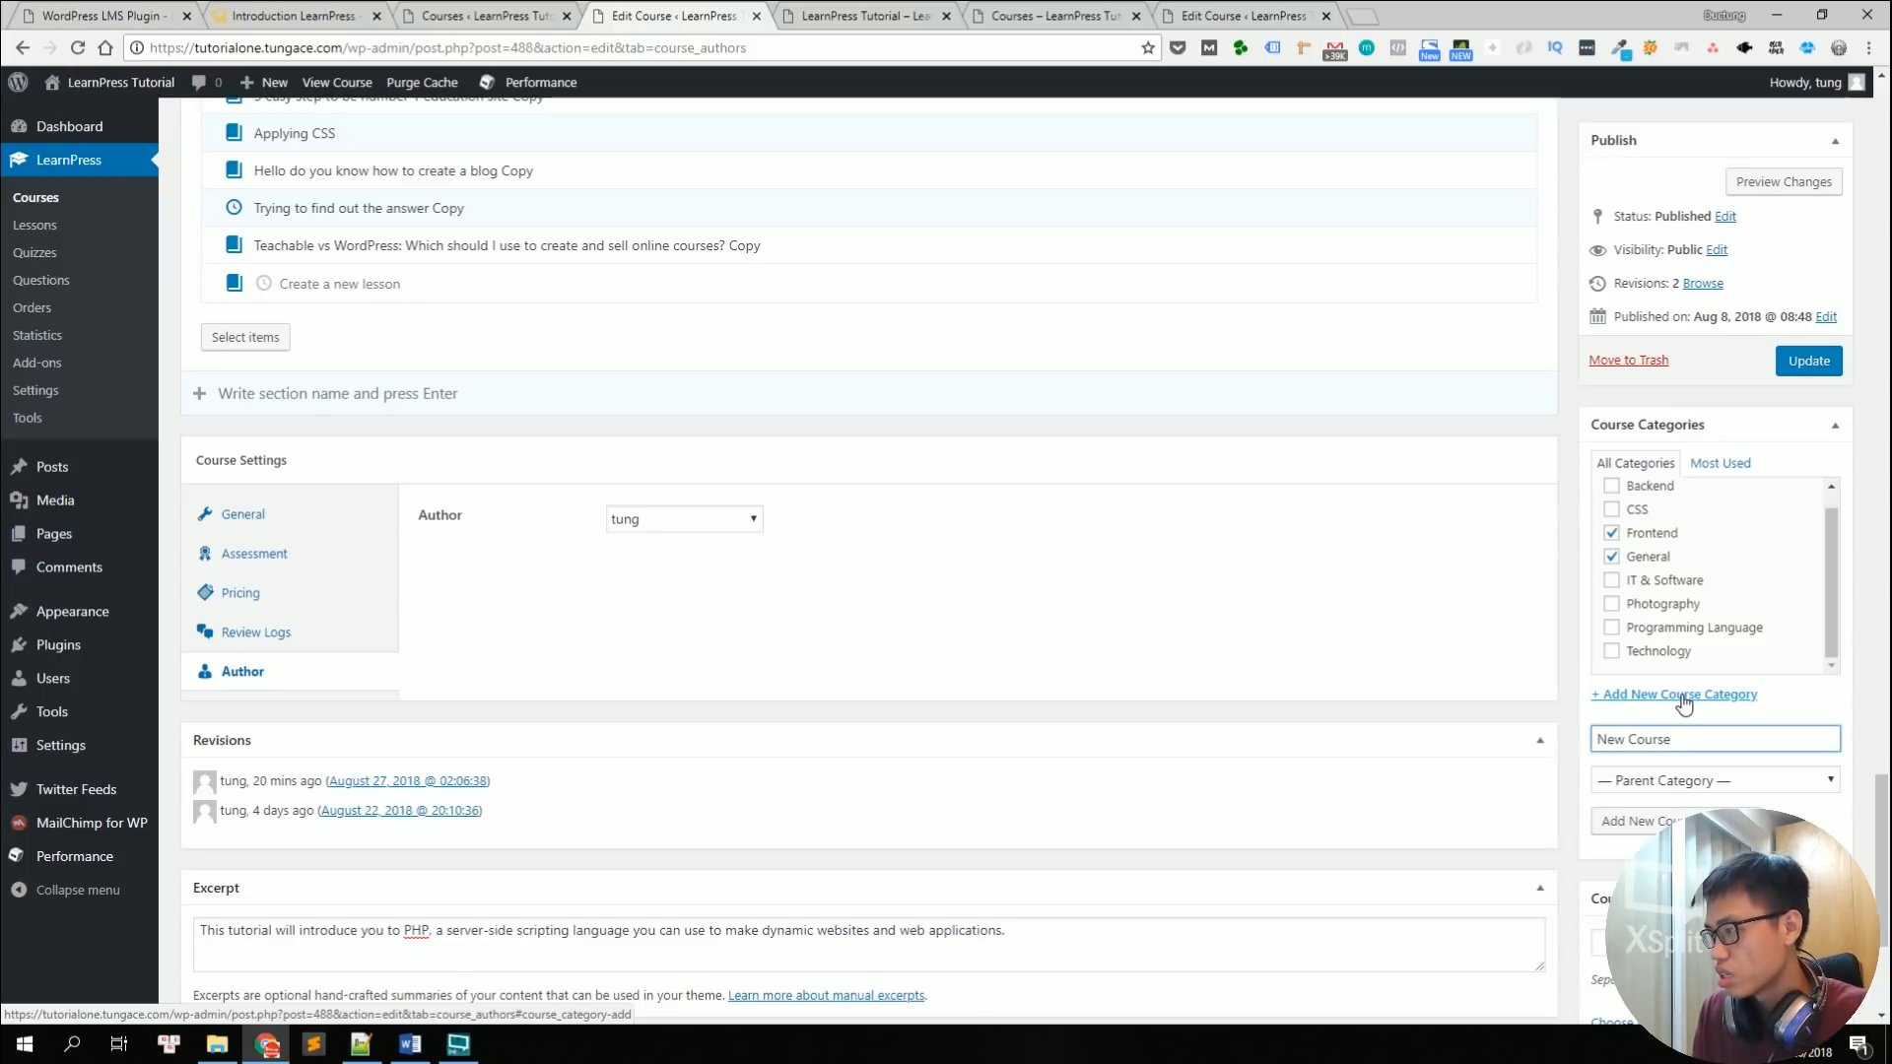
key(Return)
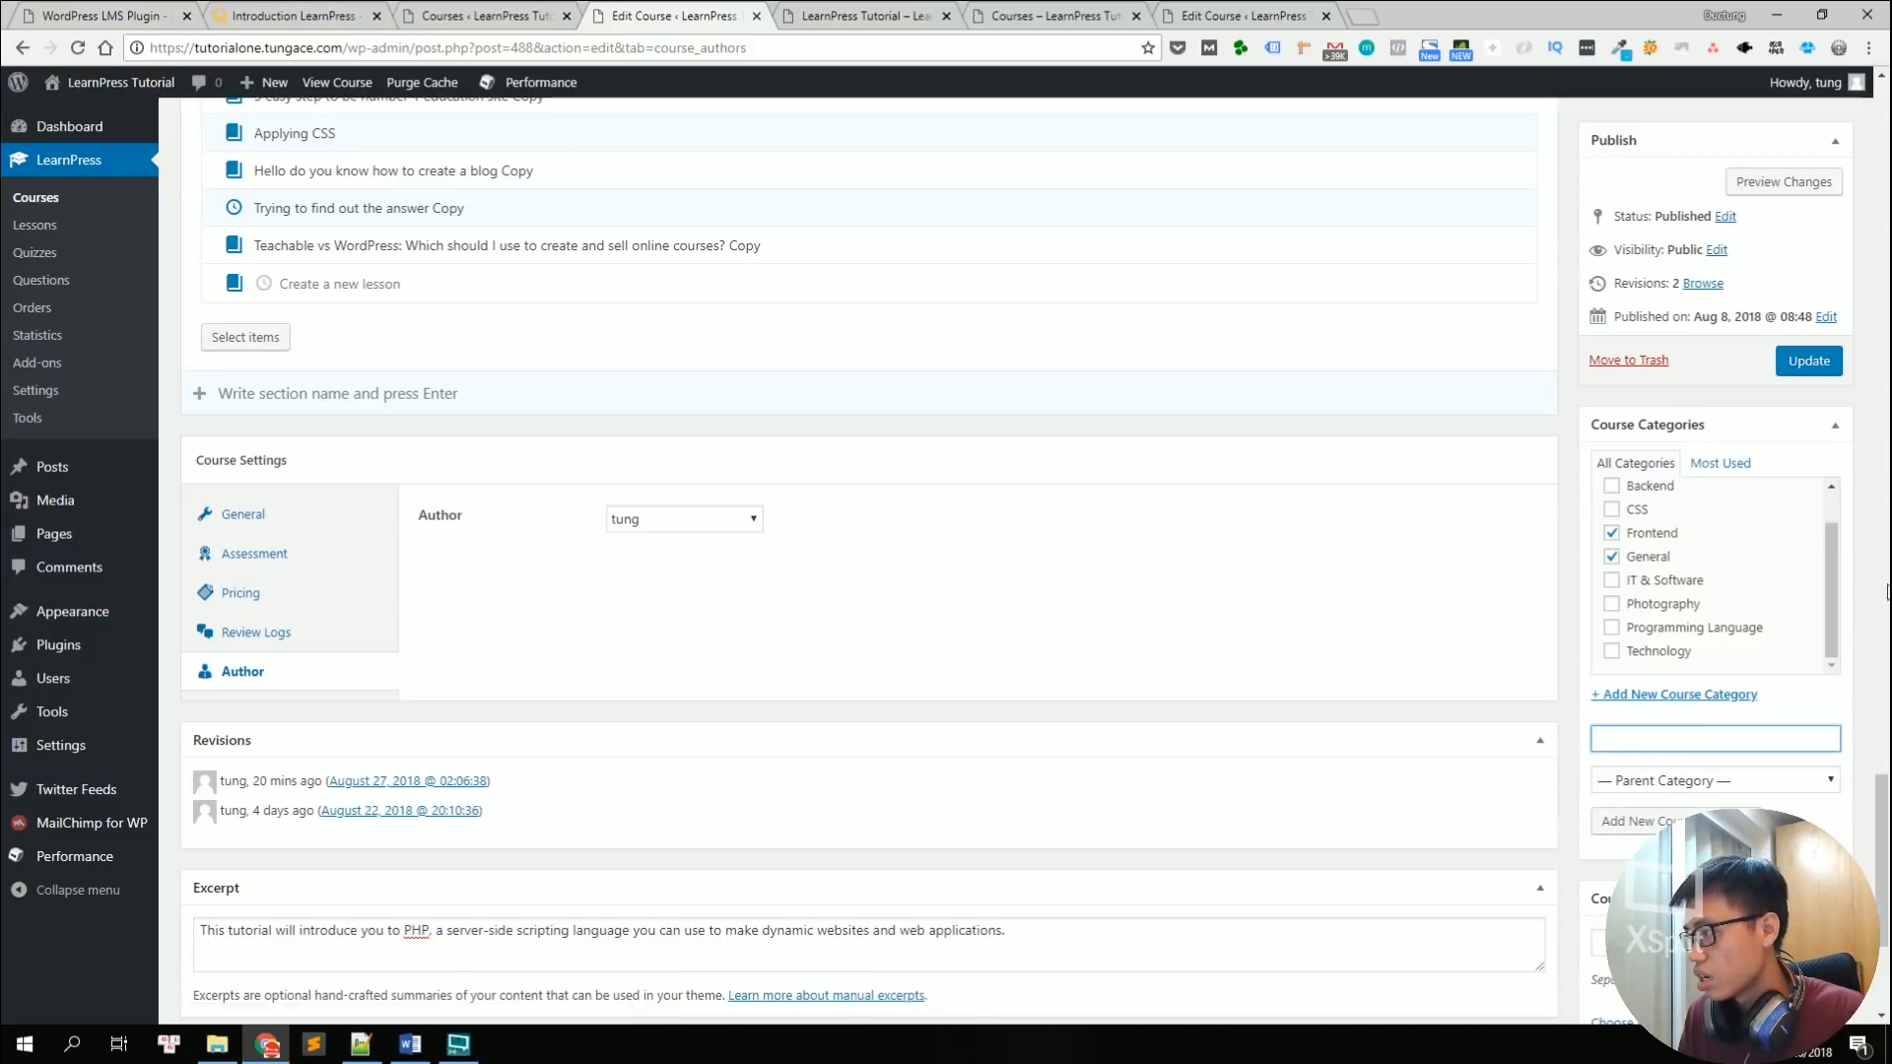
Step: Add the tags course, learnpress and lms to the course
scroll(1886, 803, down, 3)
click(1717, 637)
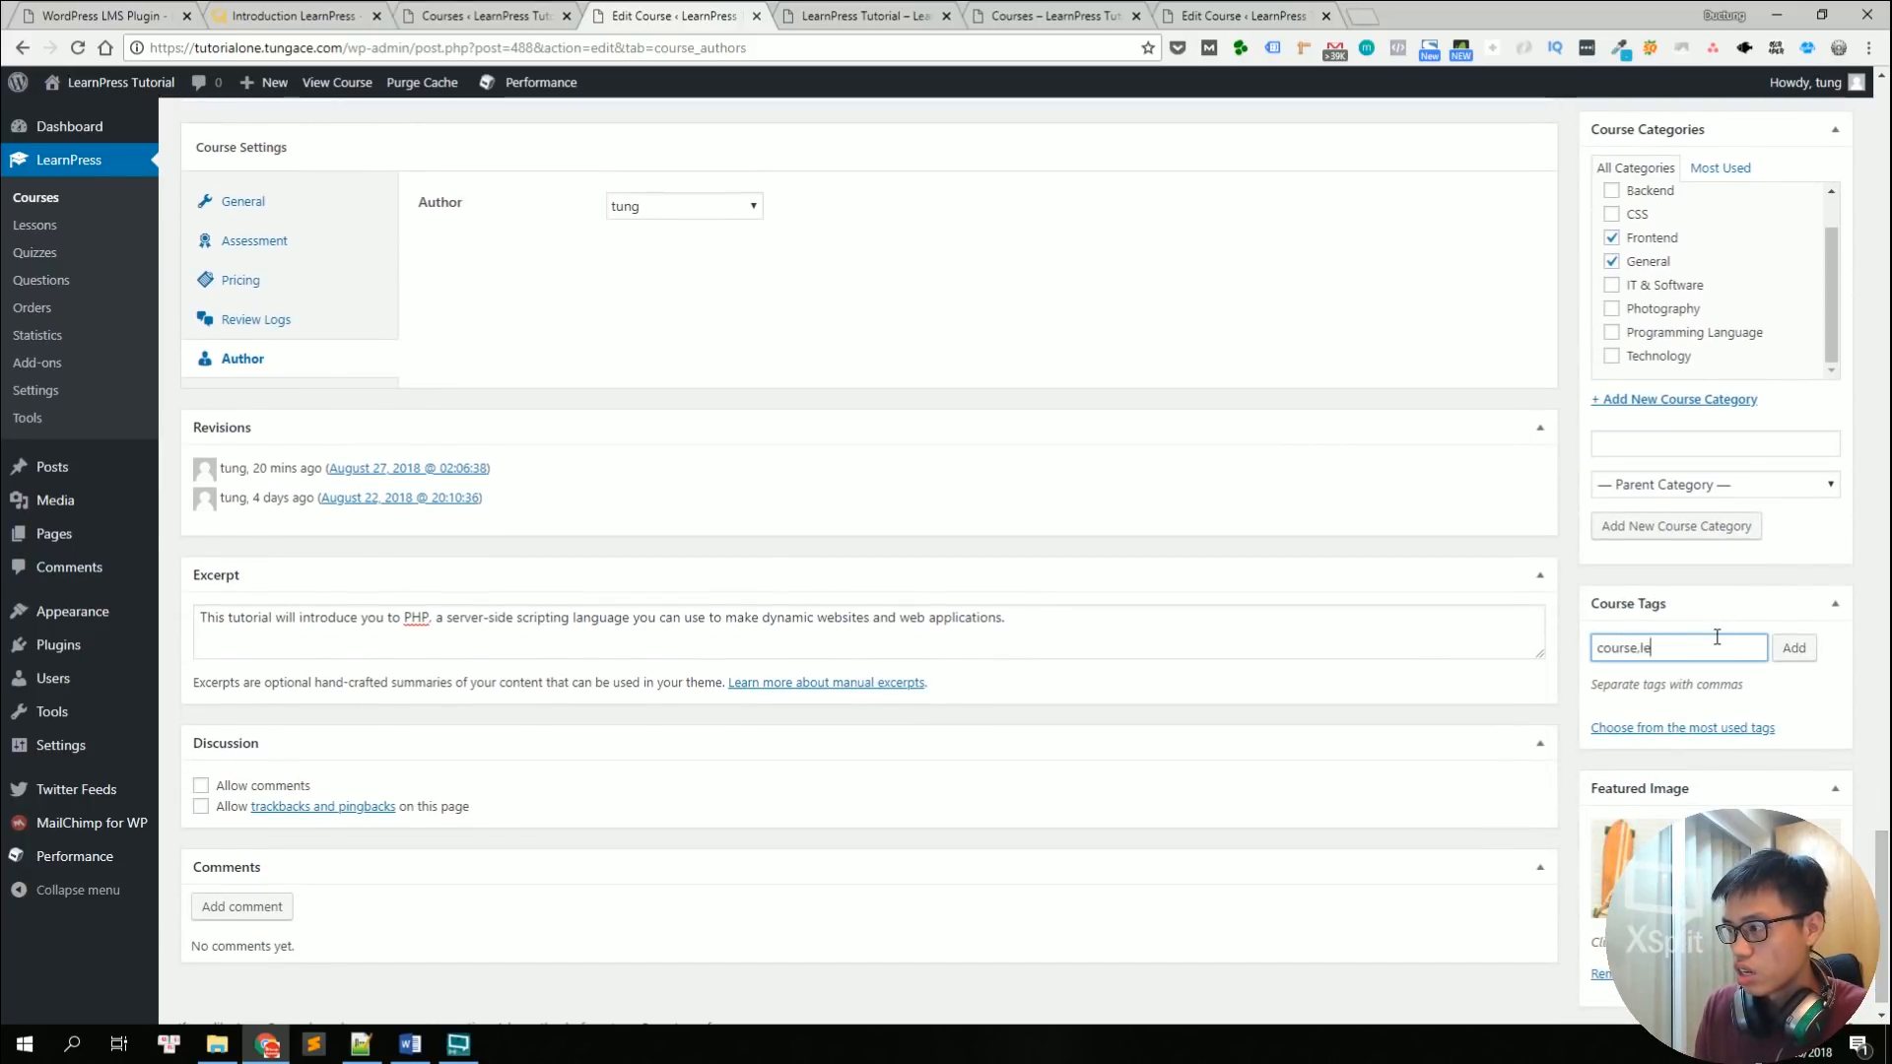
text(course,learnpress,lms)
key(Return)
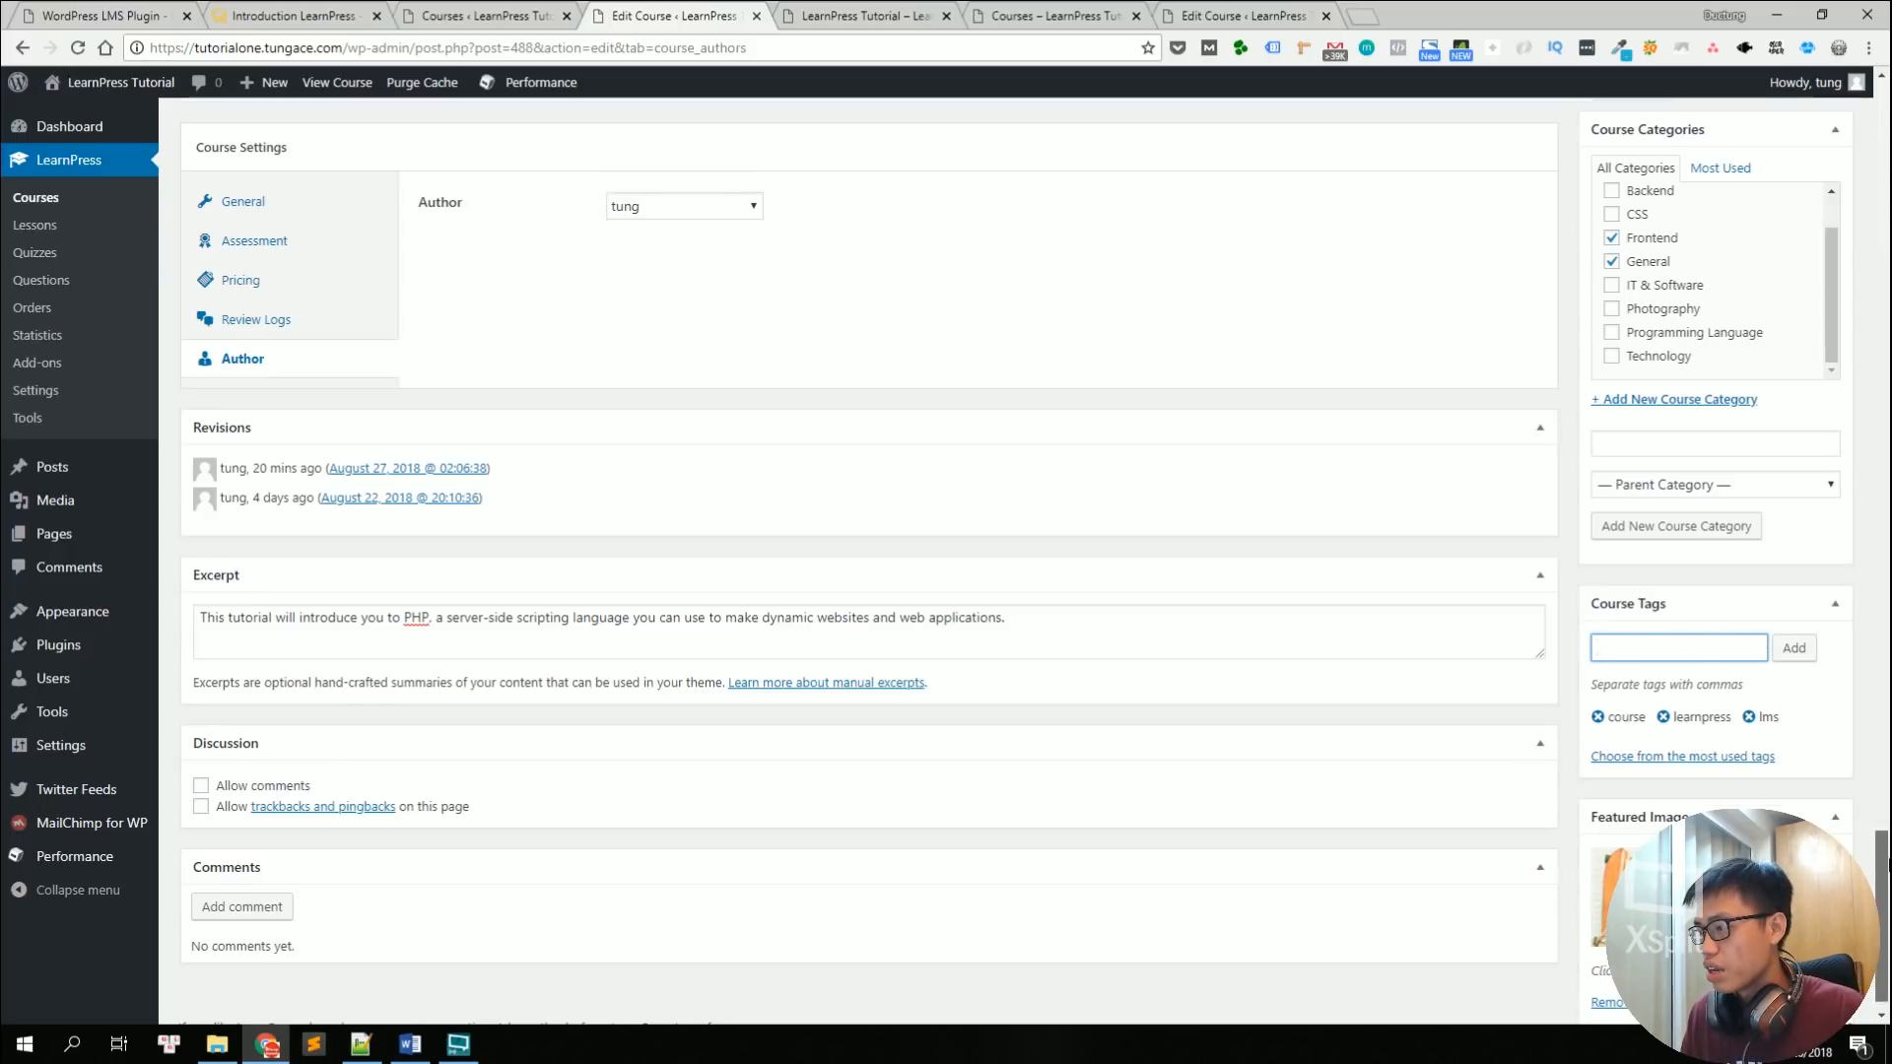
scroll(1636, 887, down, 1)
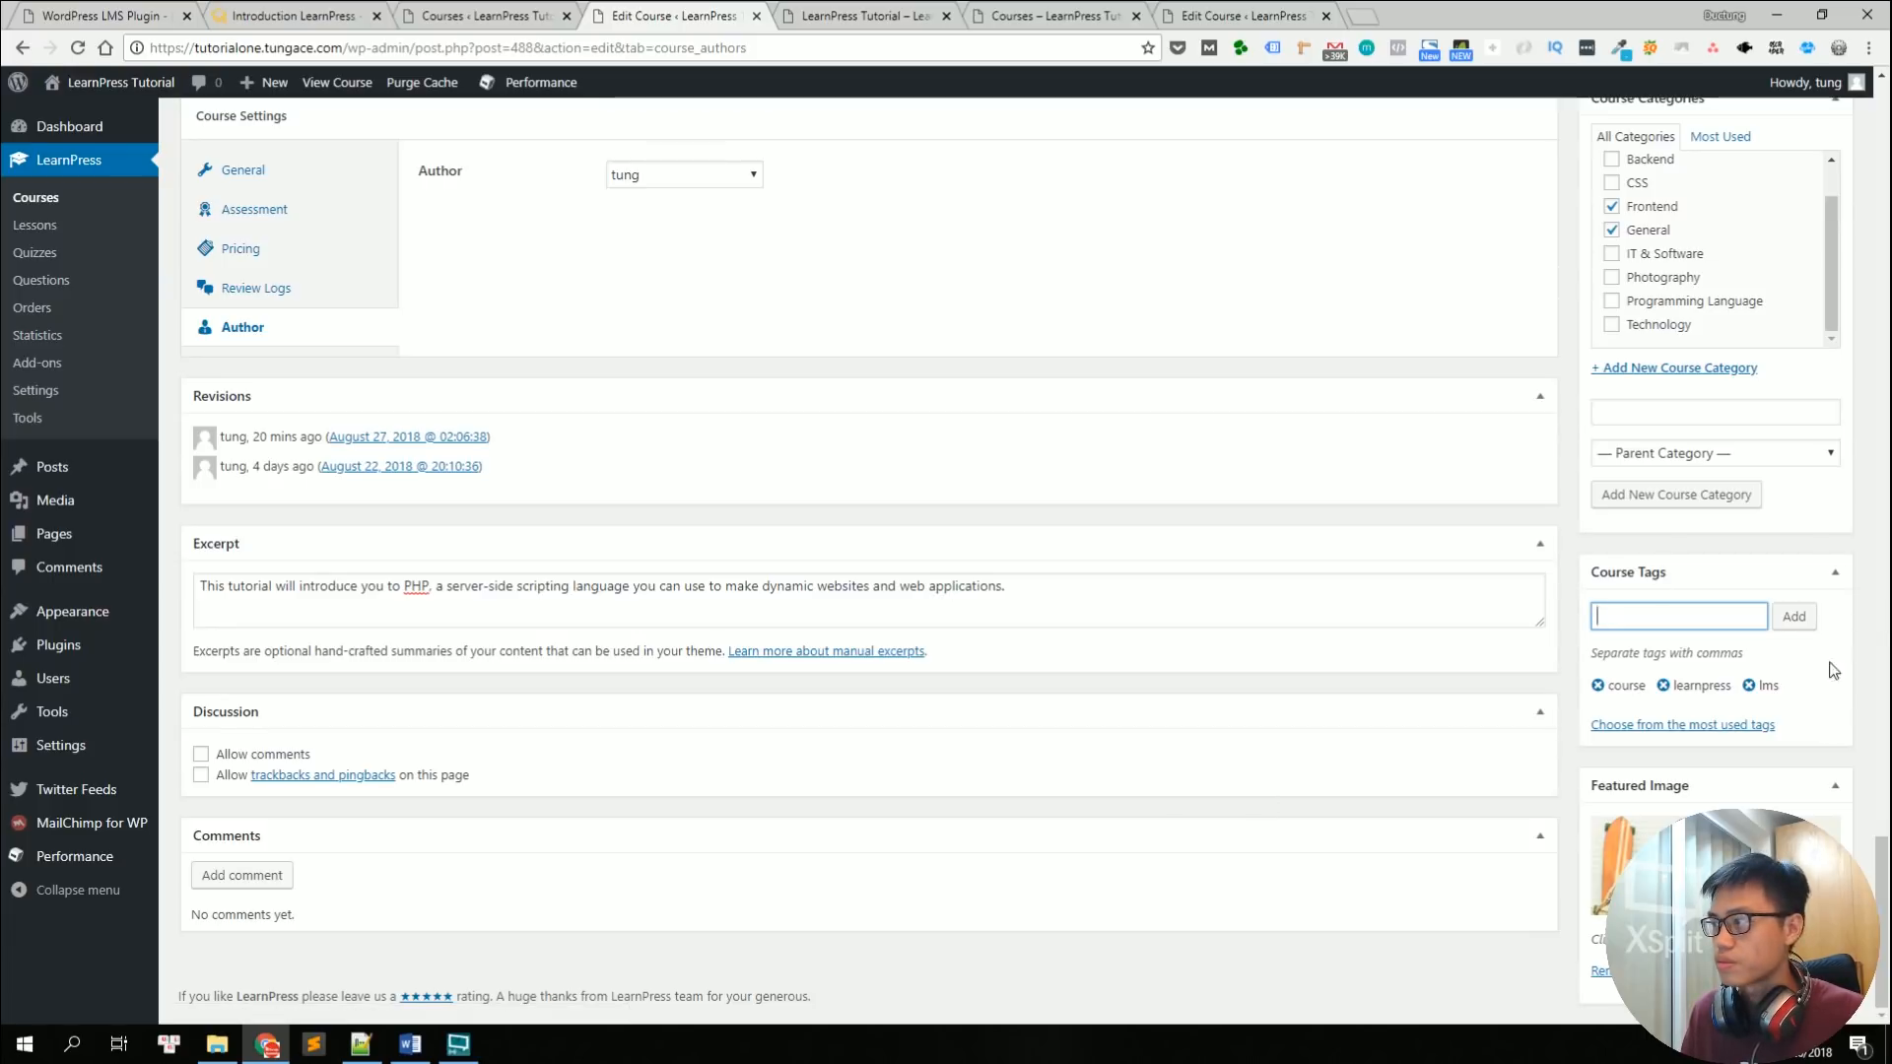
drag(1877, 898, 1882, 161)
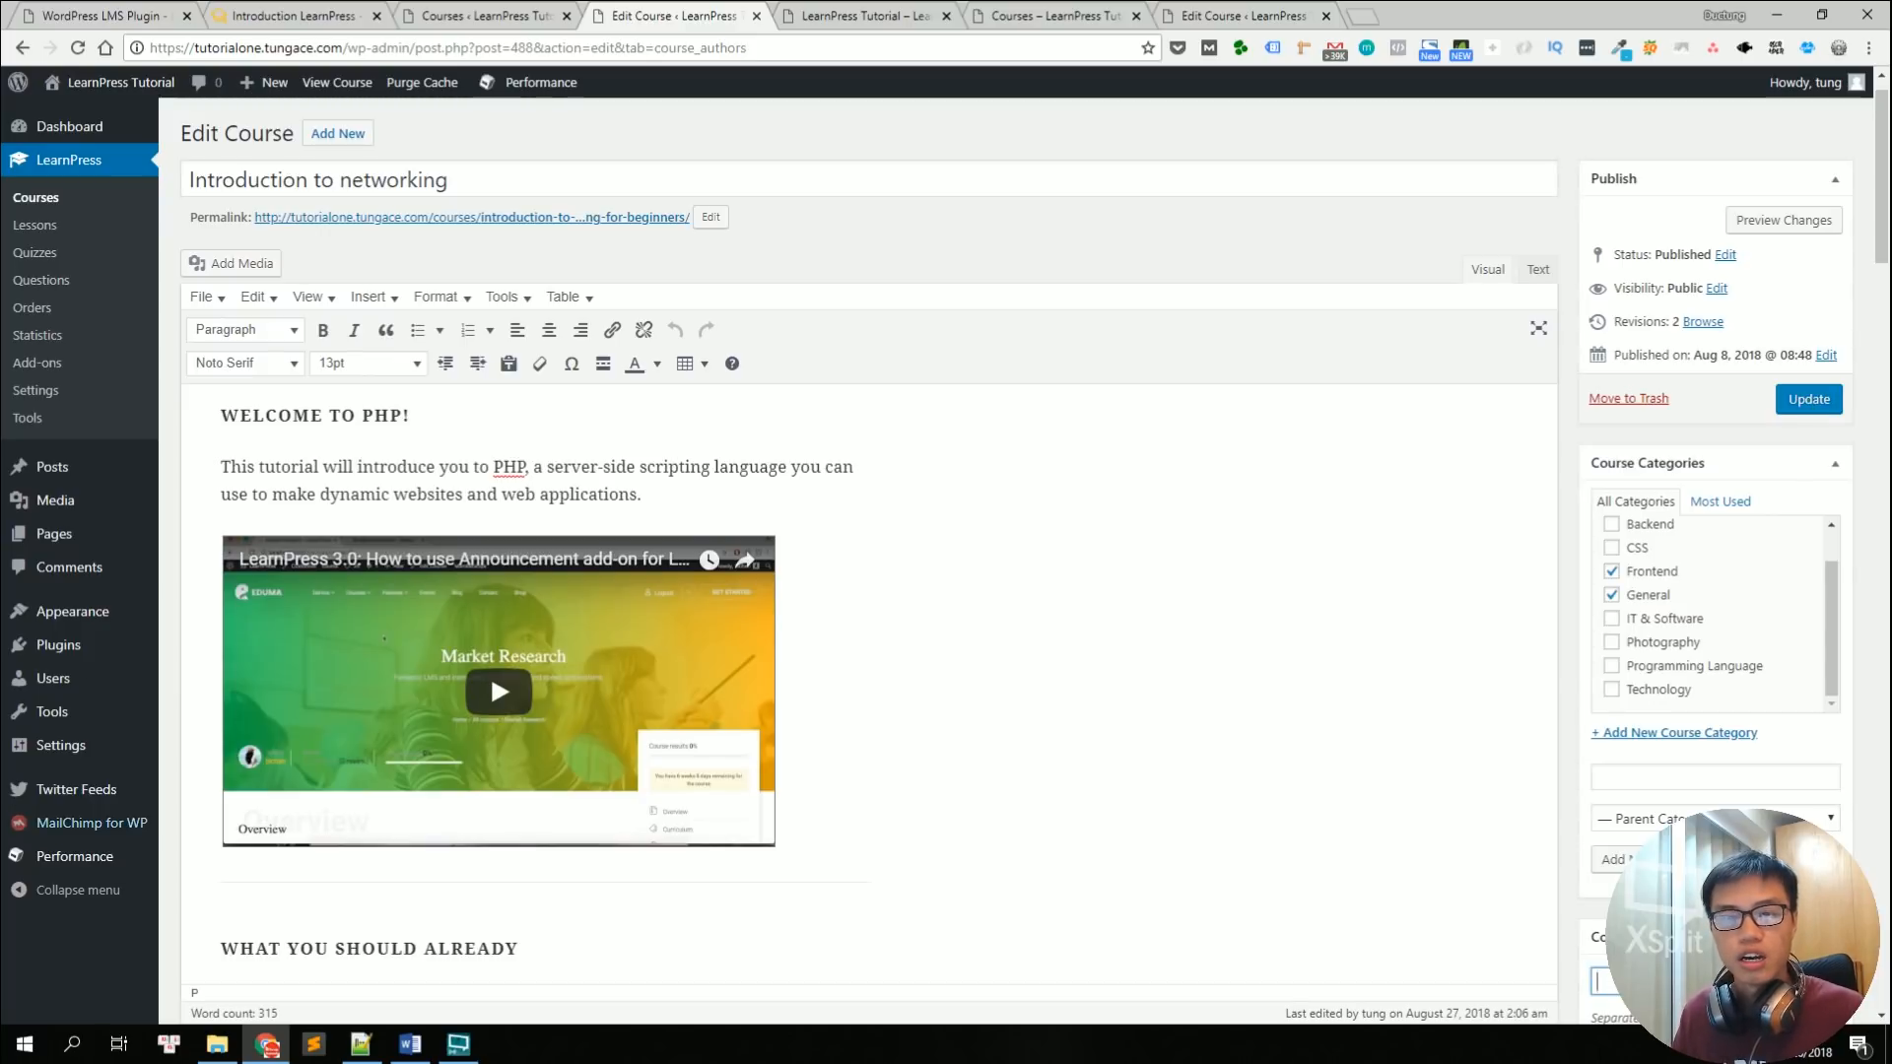
Step: Open the public page of the updated "Introduction to networking" course in a separate tab and skim its overview content
key(alt+Tab)
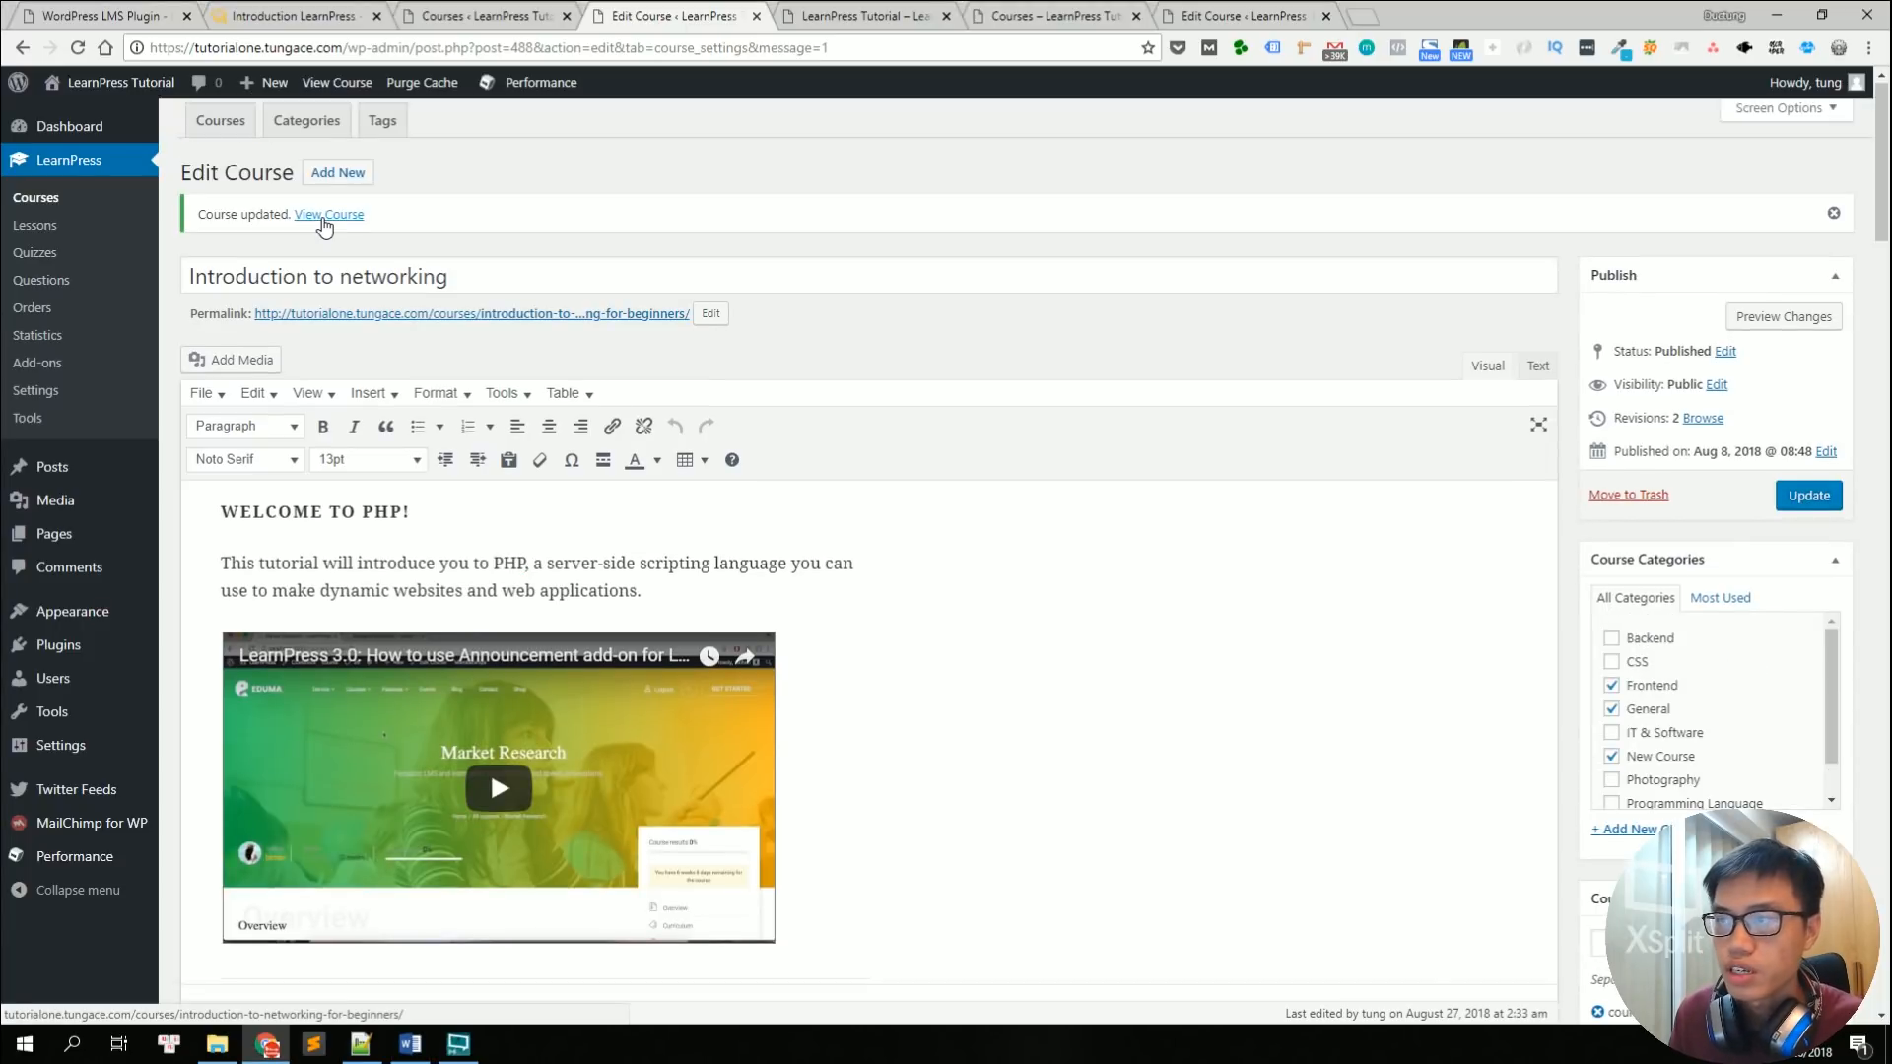
middle_click(323, 220)
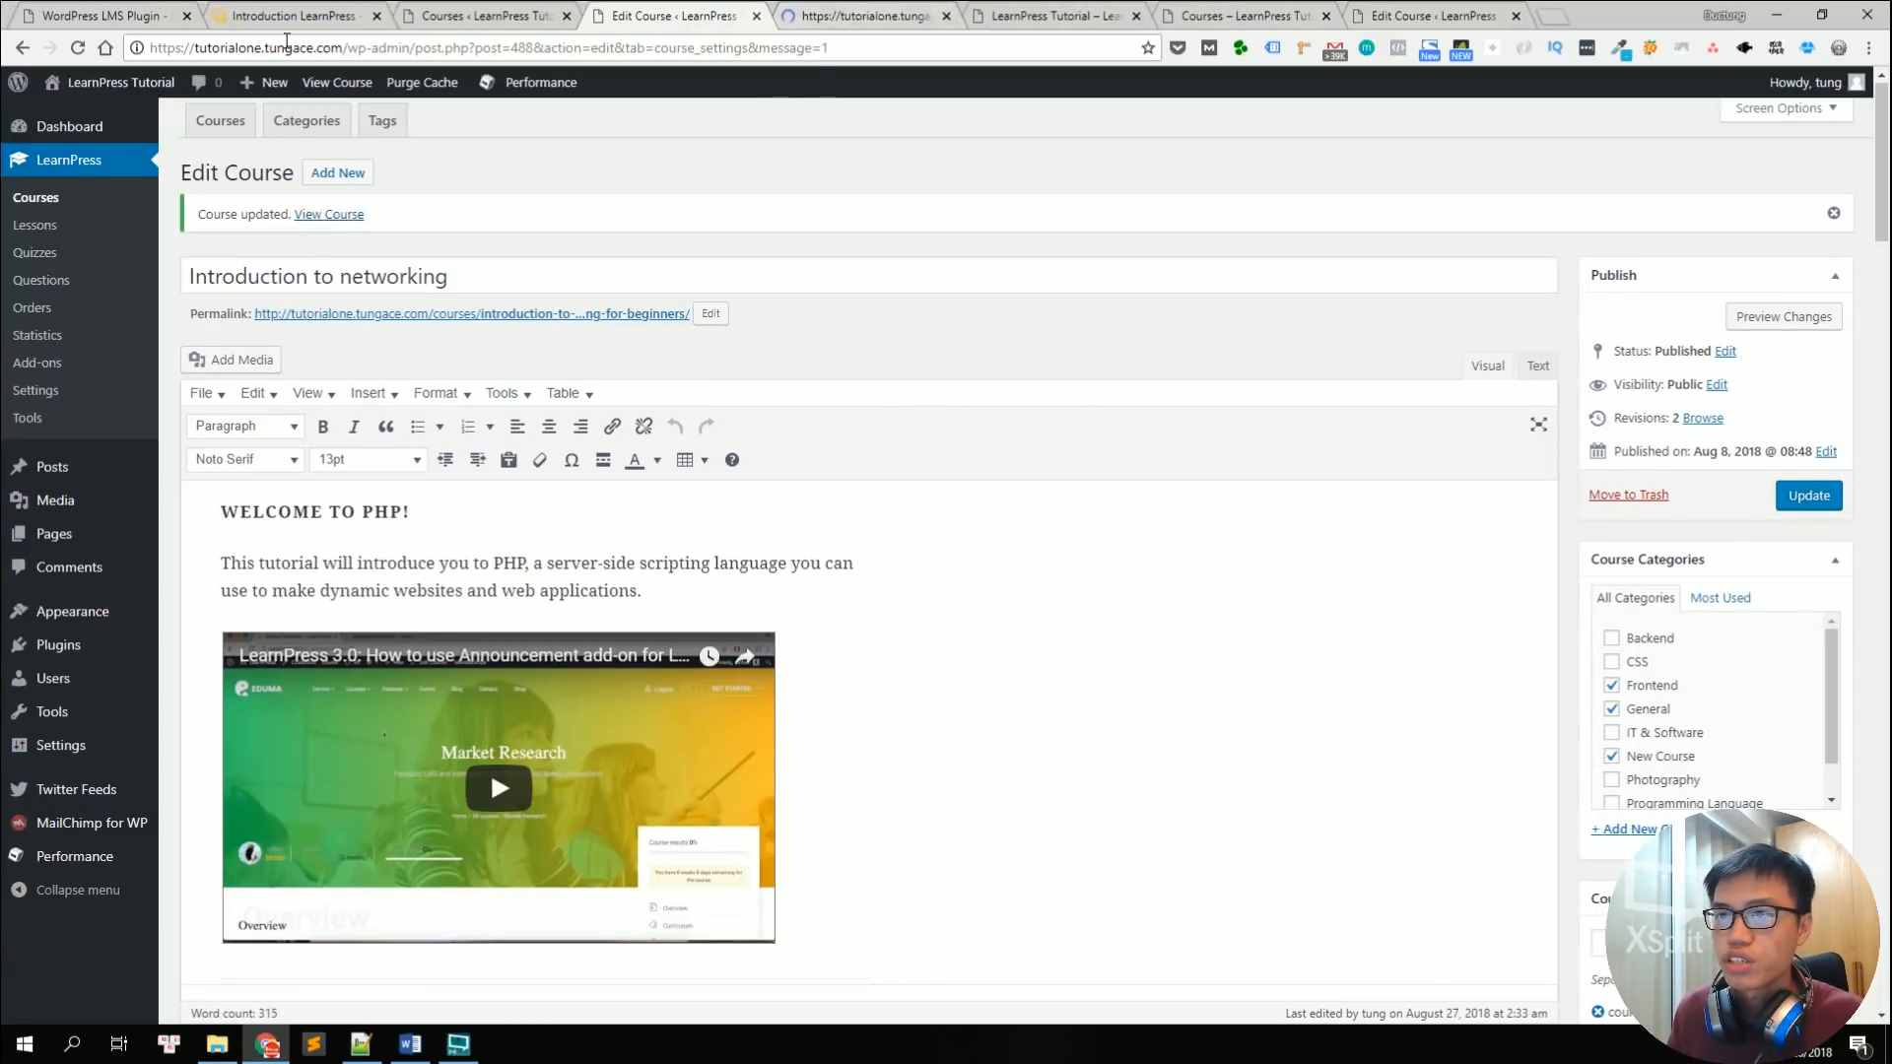
click(923, 12)
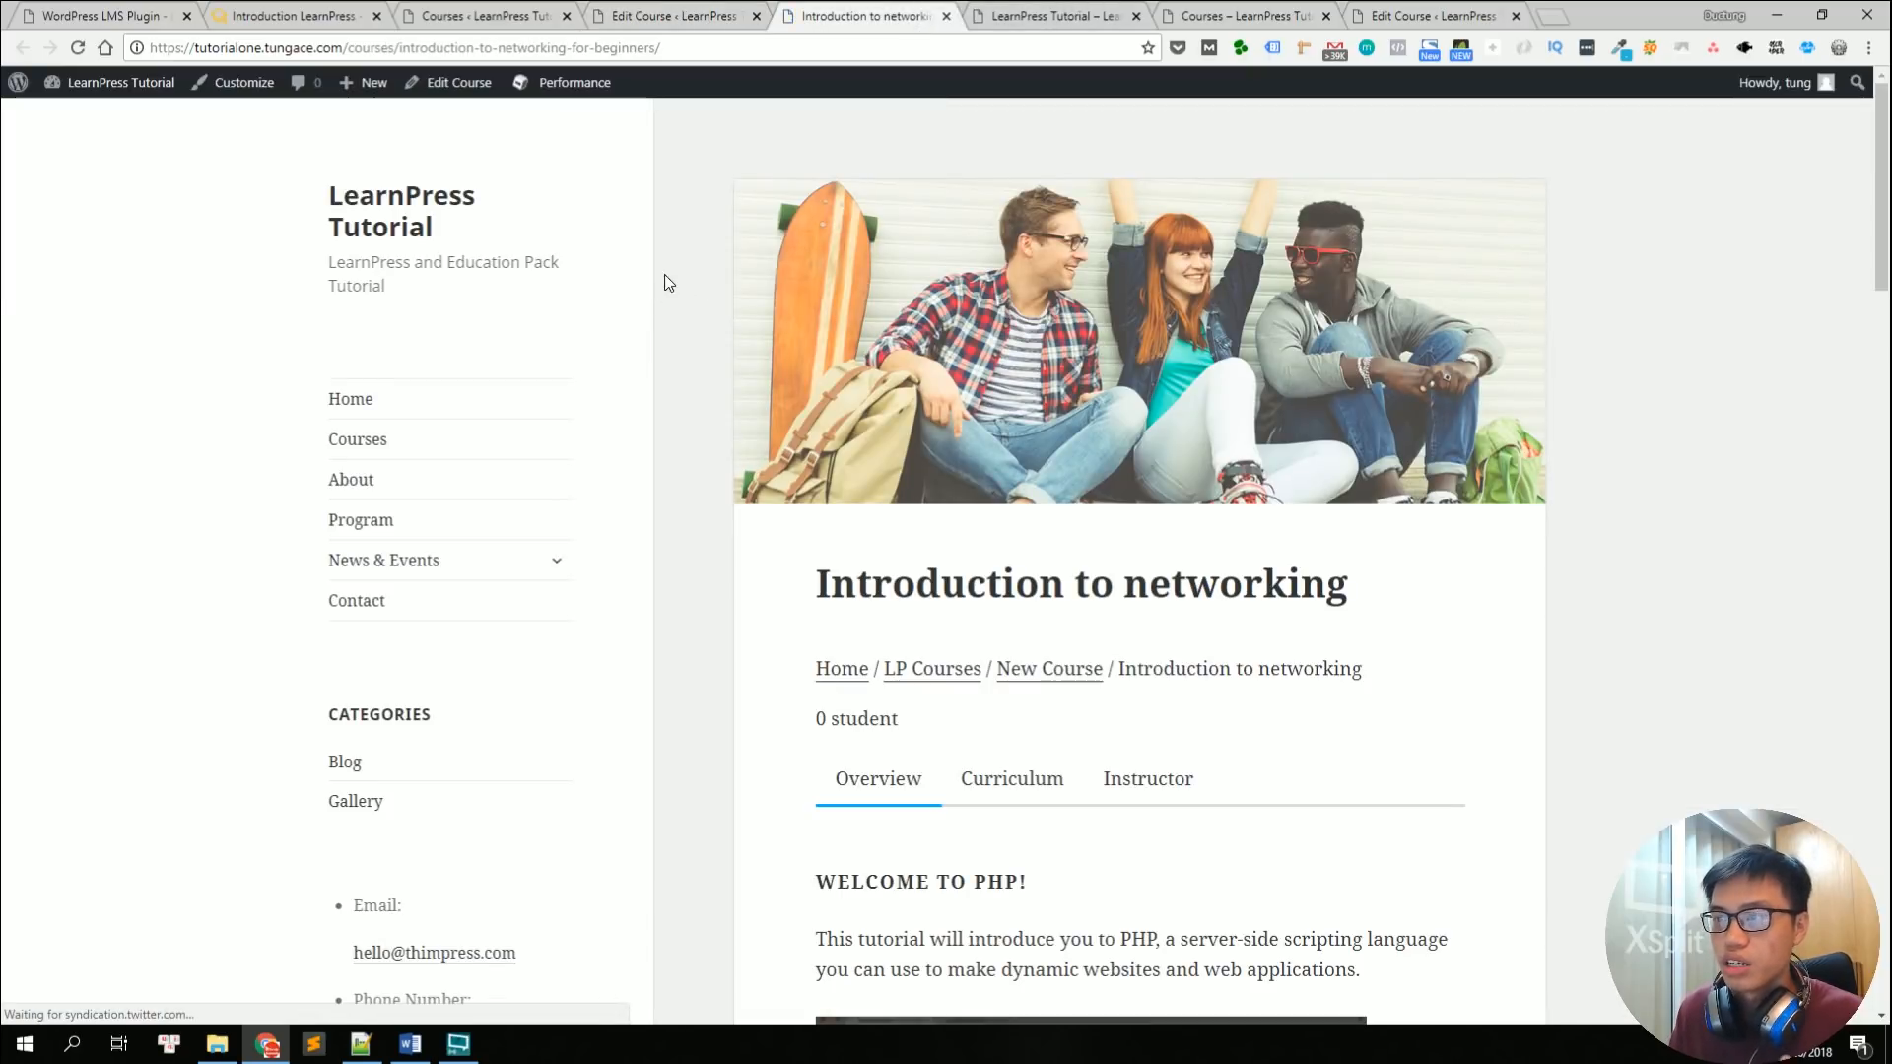
scroll(688, 285, down, 5)
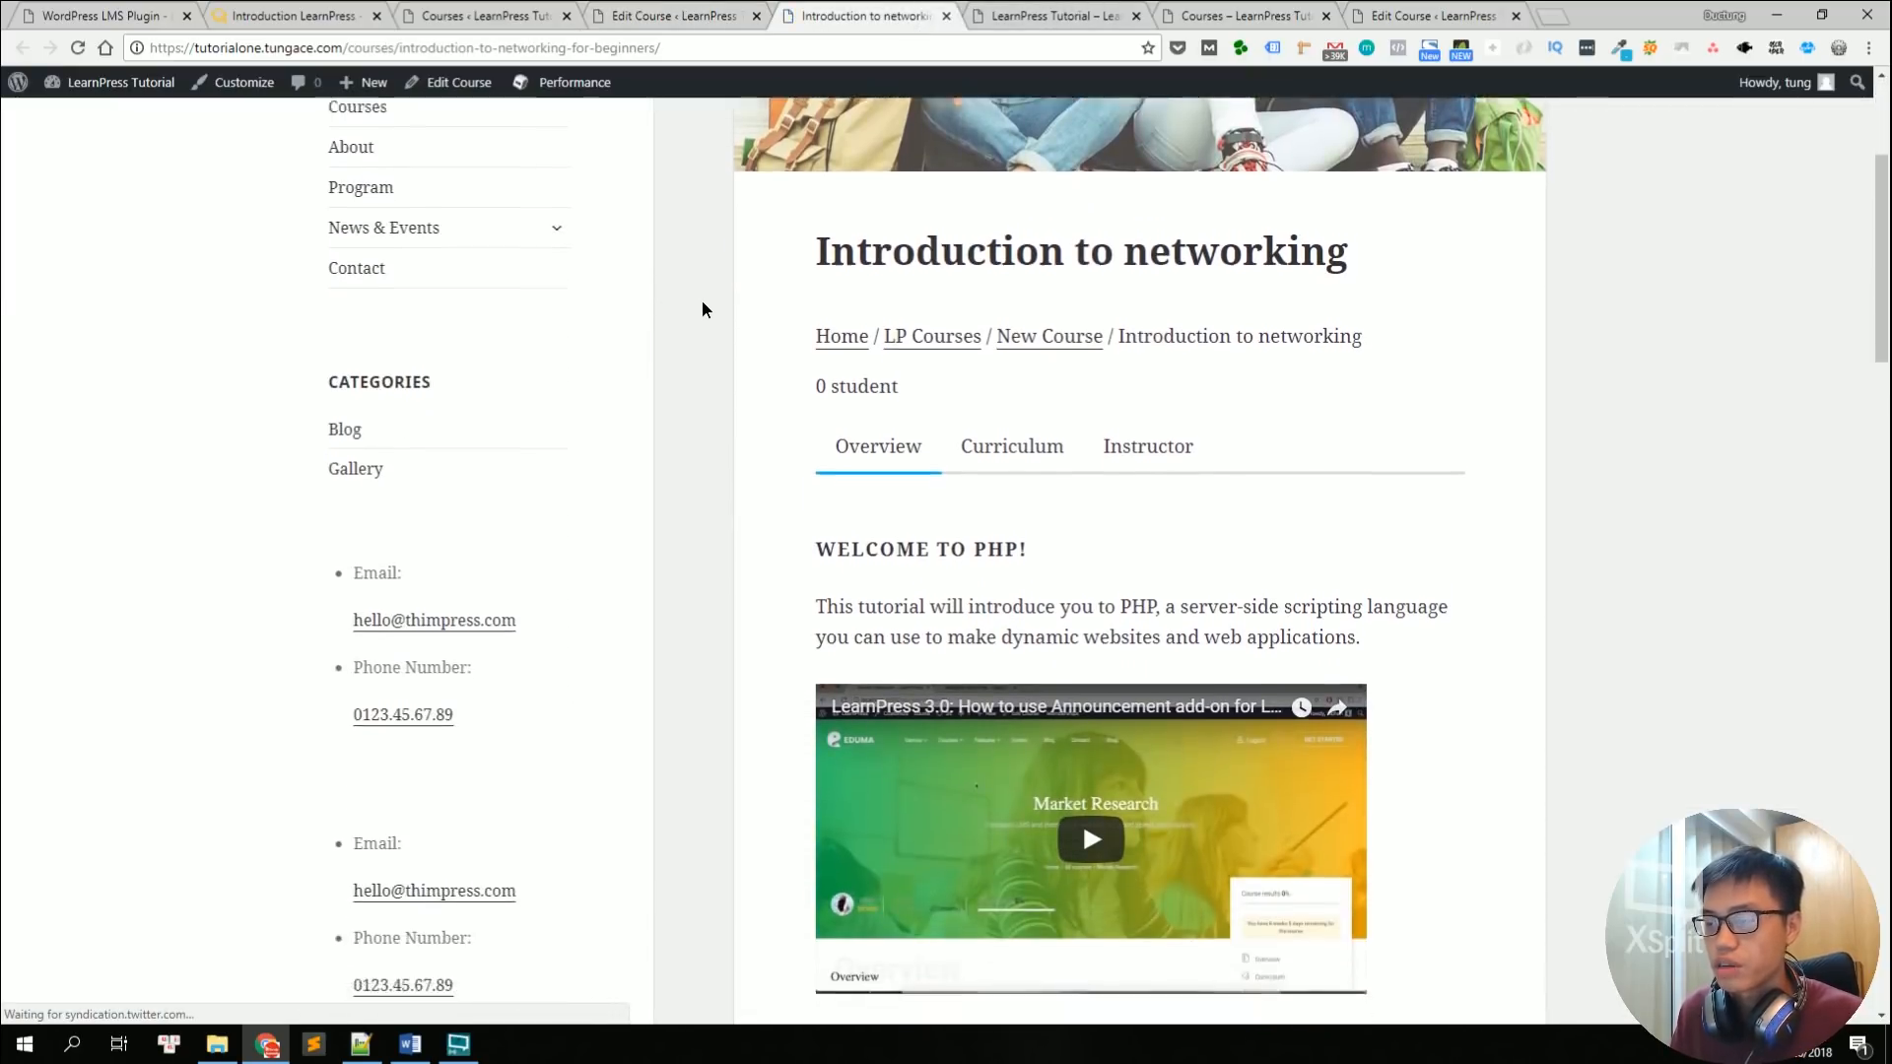
scroll(707, 335, down, 9)
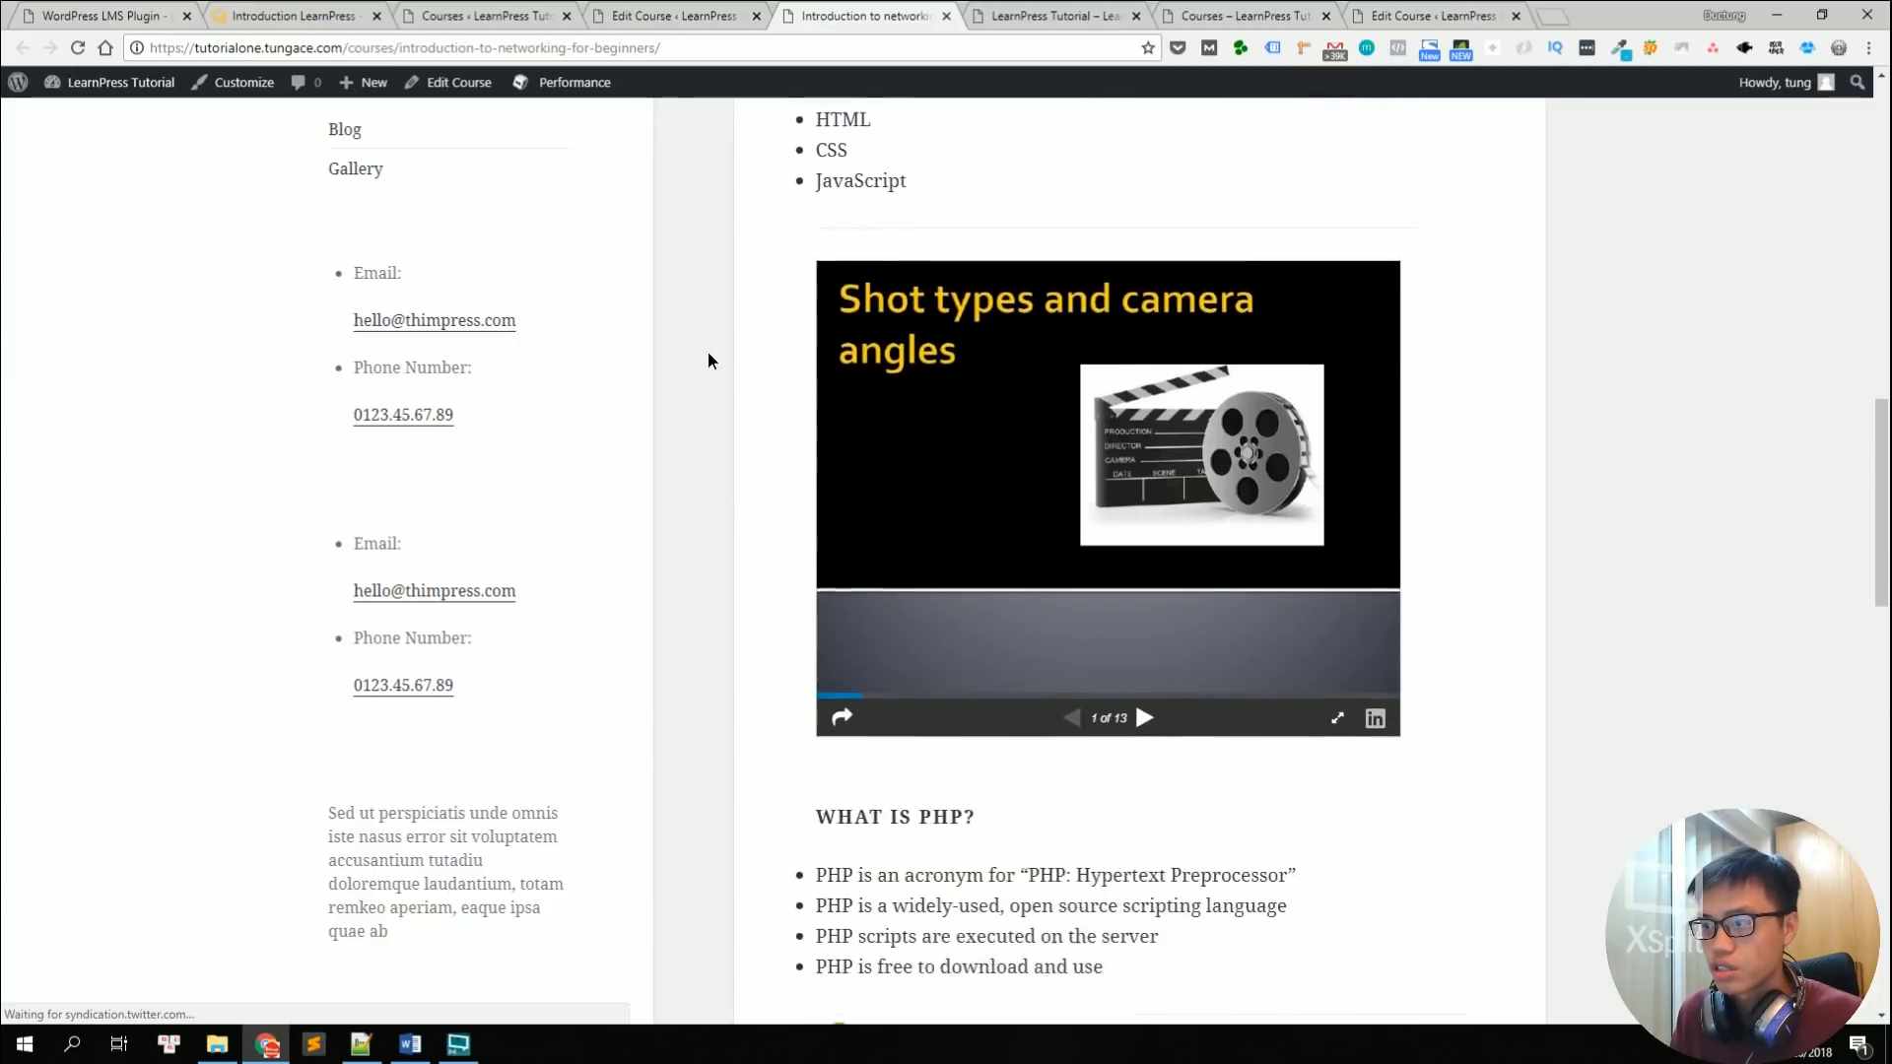
scroll(1276, 298, up, 15)
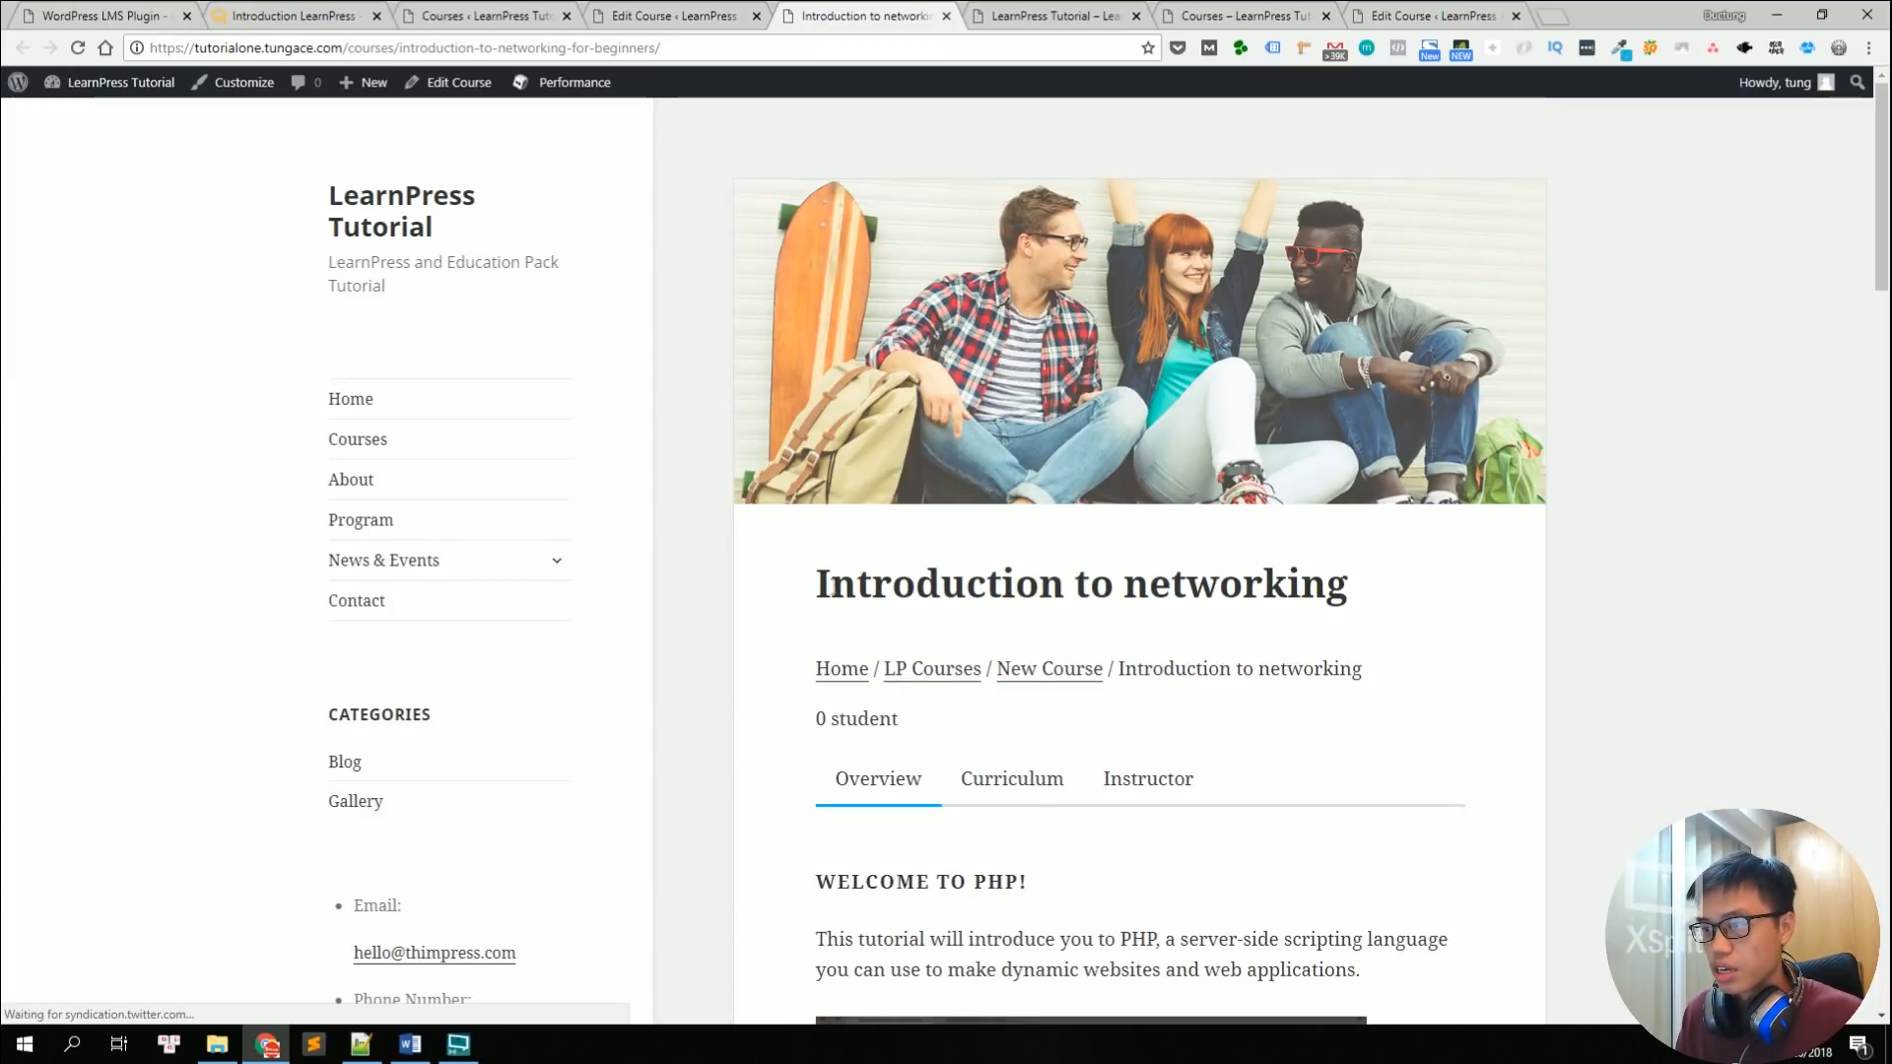
Step: Examine the public course page from its title through the overview video, prerequisites and slides to the price and purchase option
drag(832, 584, 1350, 582)
click(1389, 577)
scroll(1407, 675, down, 5)
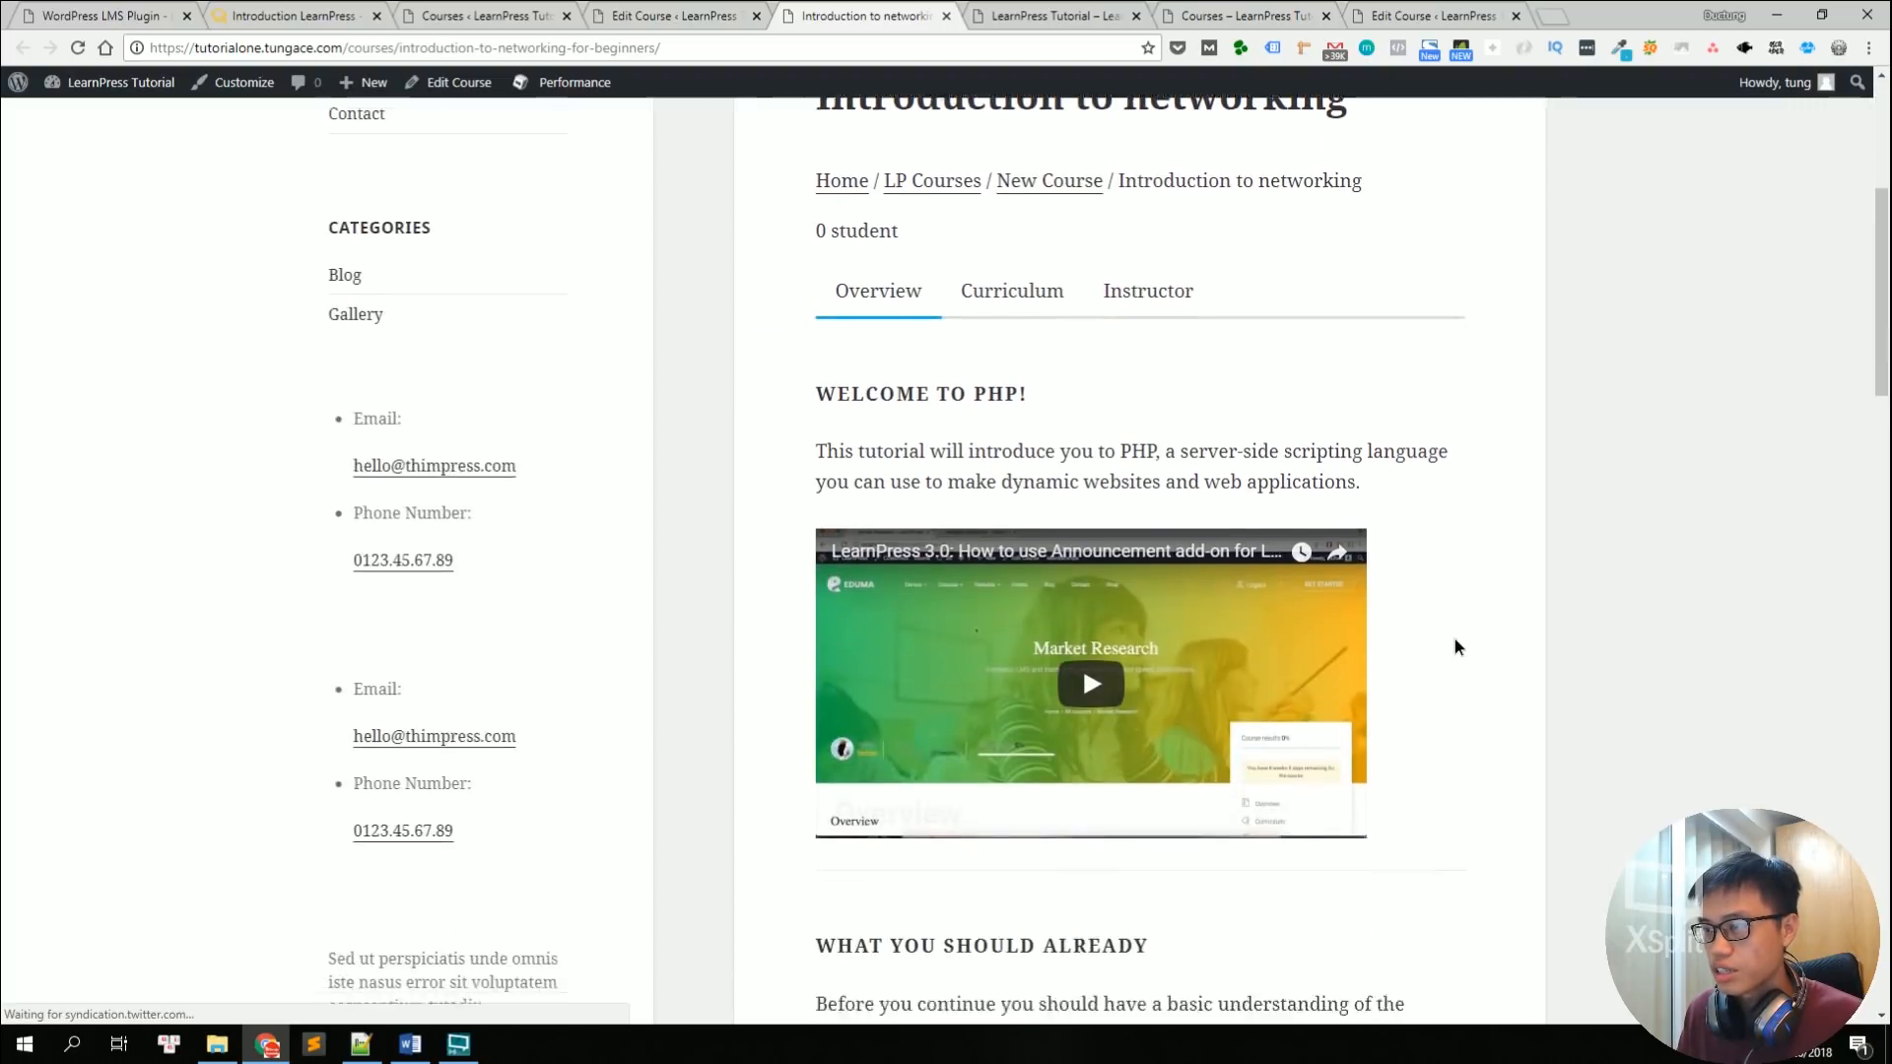
scroll(1454, 646, down, 1)
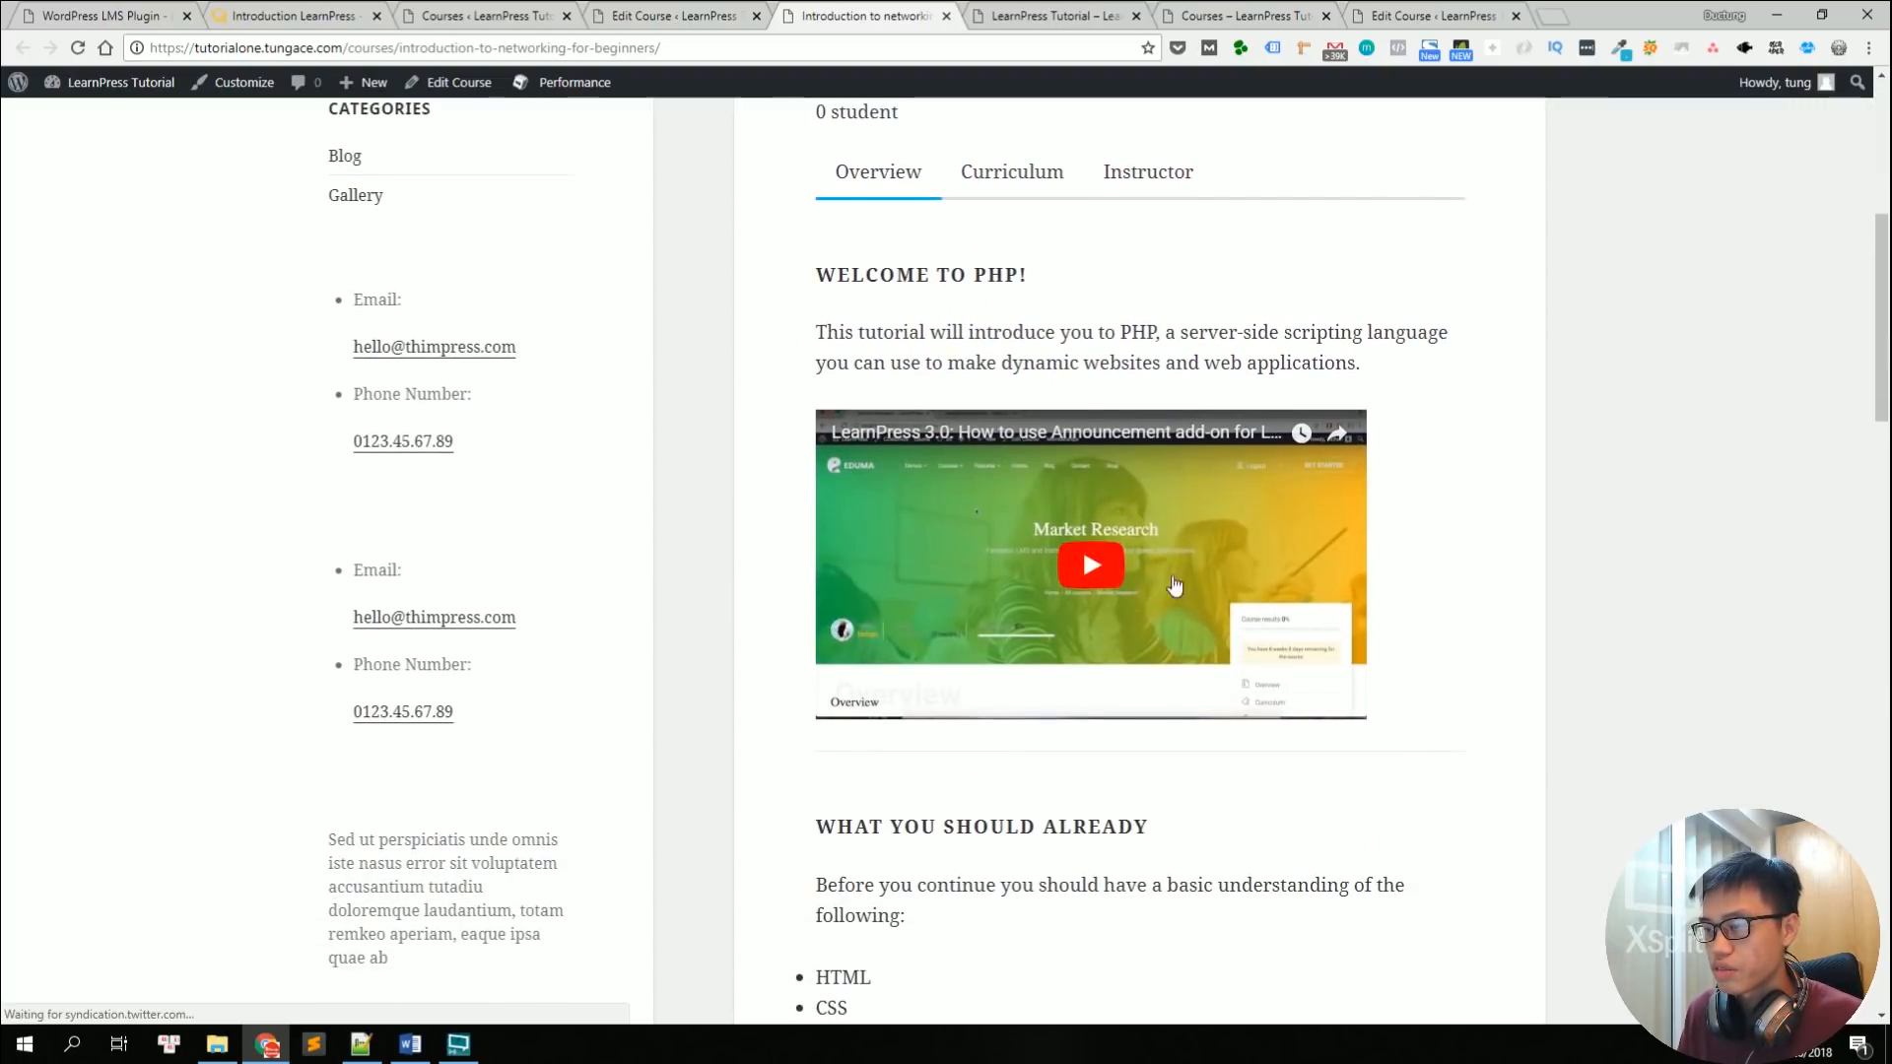
scroll(1474, 663, down, 5)
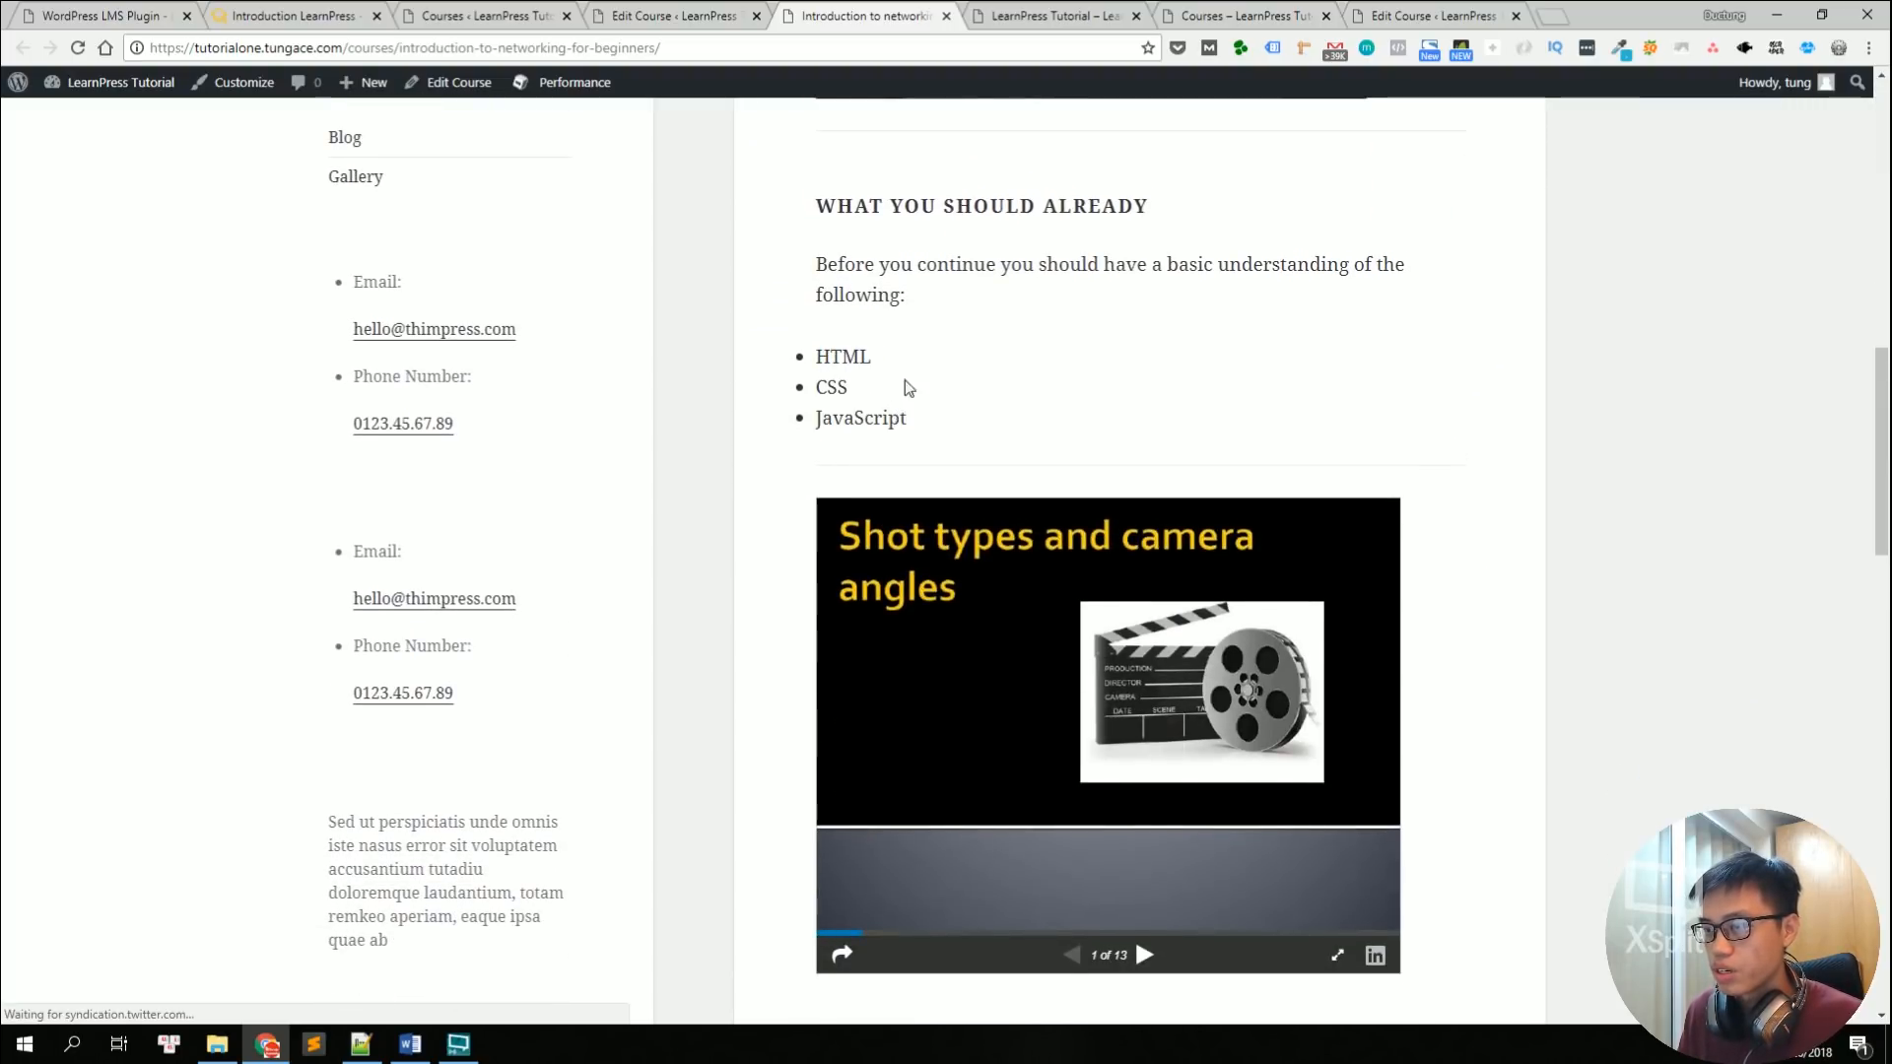
scroll(904, 384, down, 15)
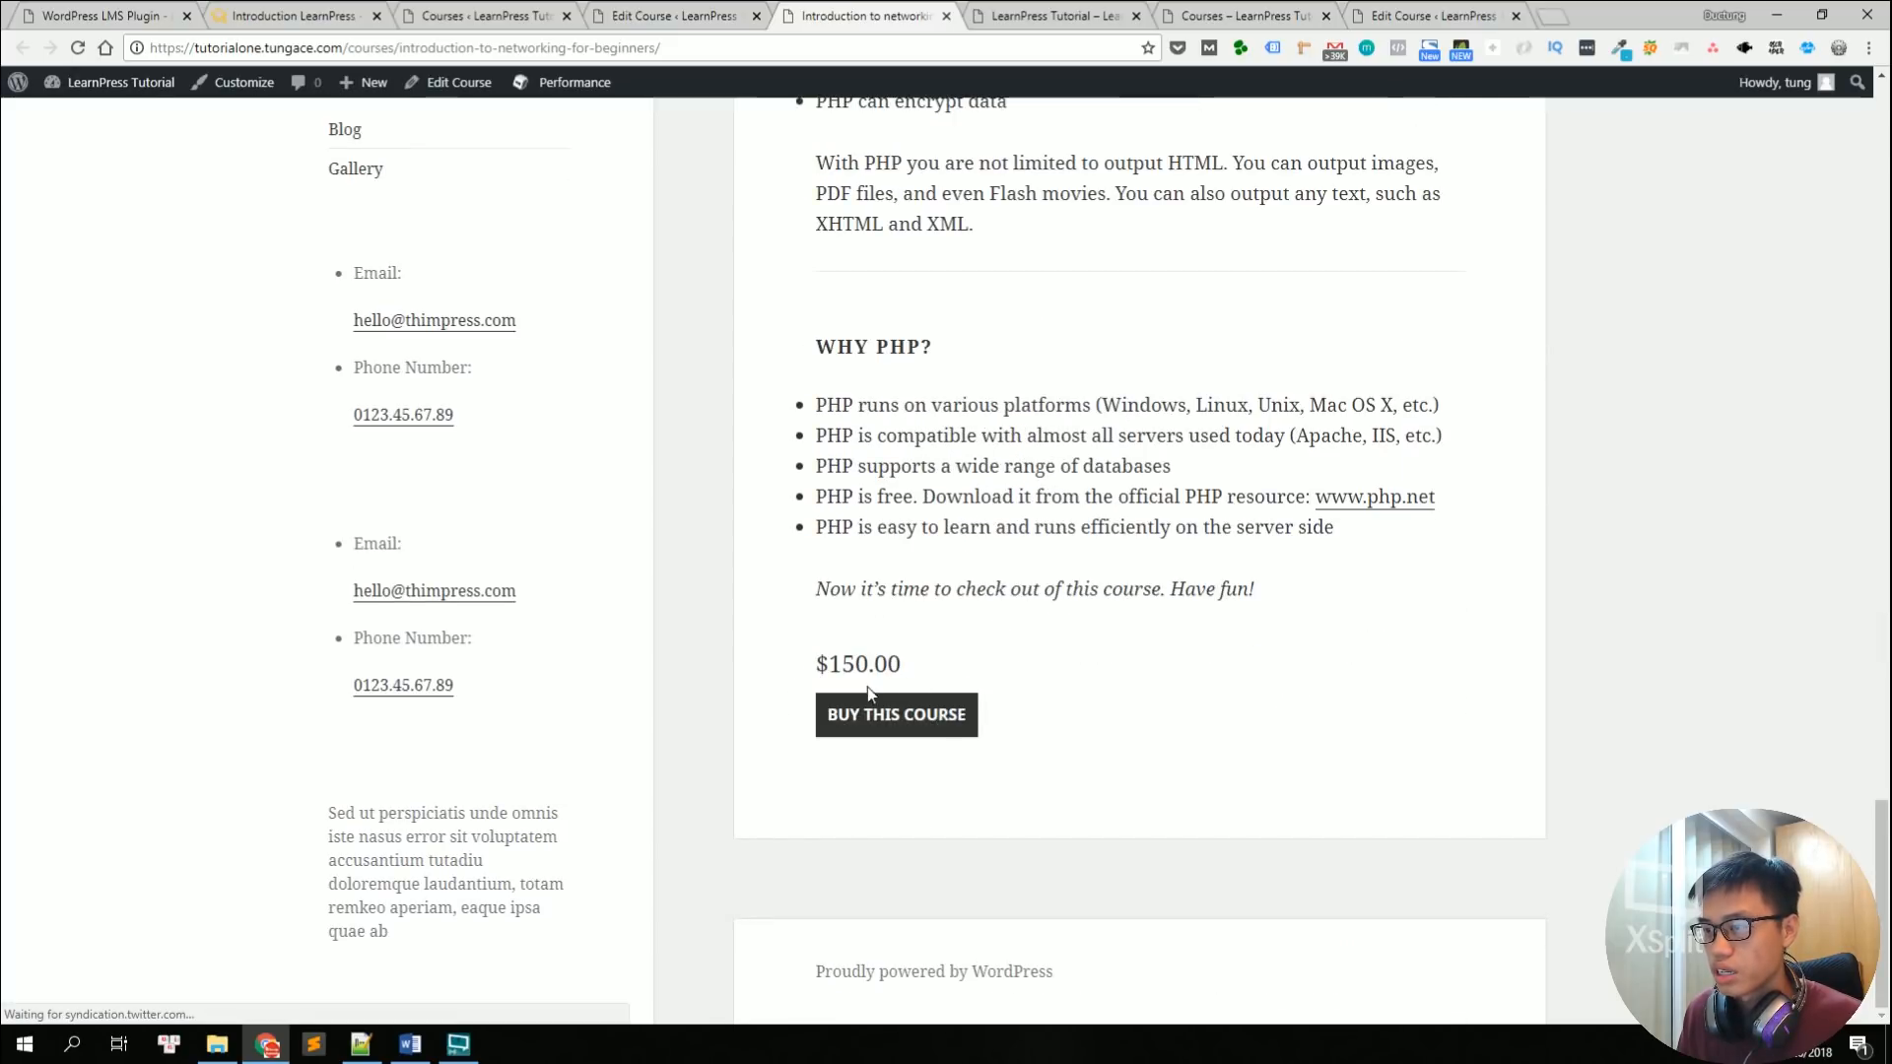
drag(818, 662, 926, 668)
click(925, 690)
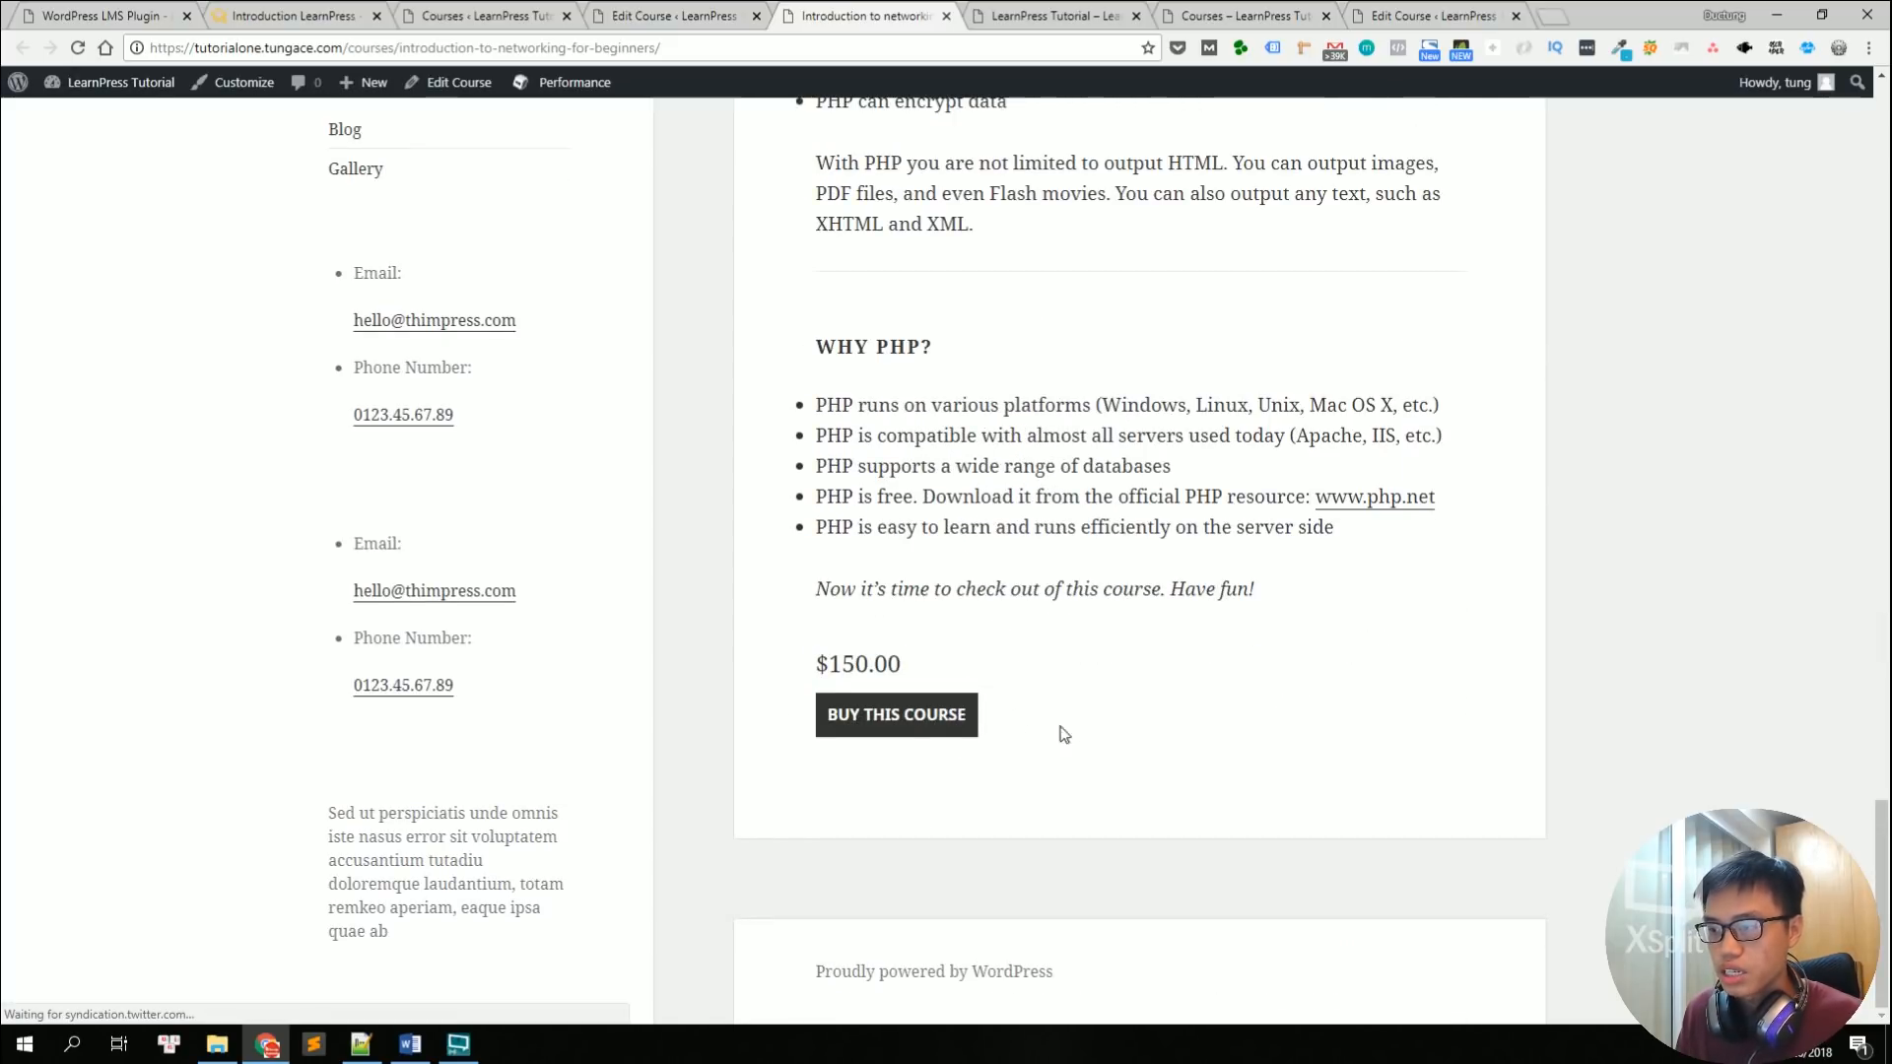
Step: View the course's curriculum sections and its instructor information on the public page
scroll(1084, 690, up, 2)
scroll(1115, 549, up, 20)
click(1023, 777)
scroll(1268, 299, down, 5)
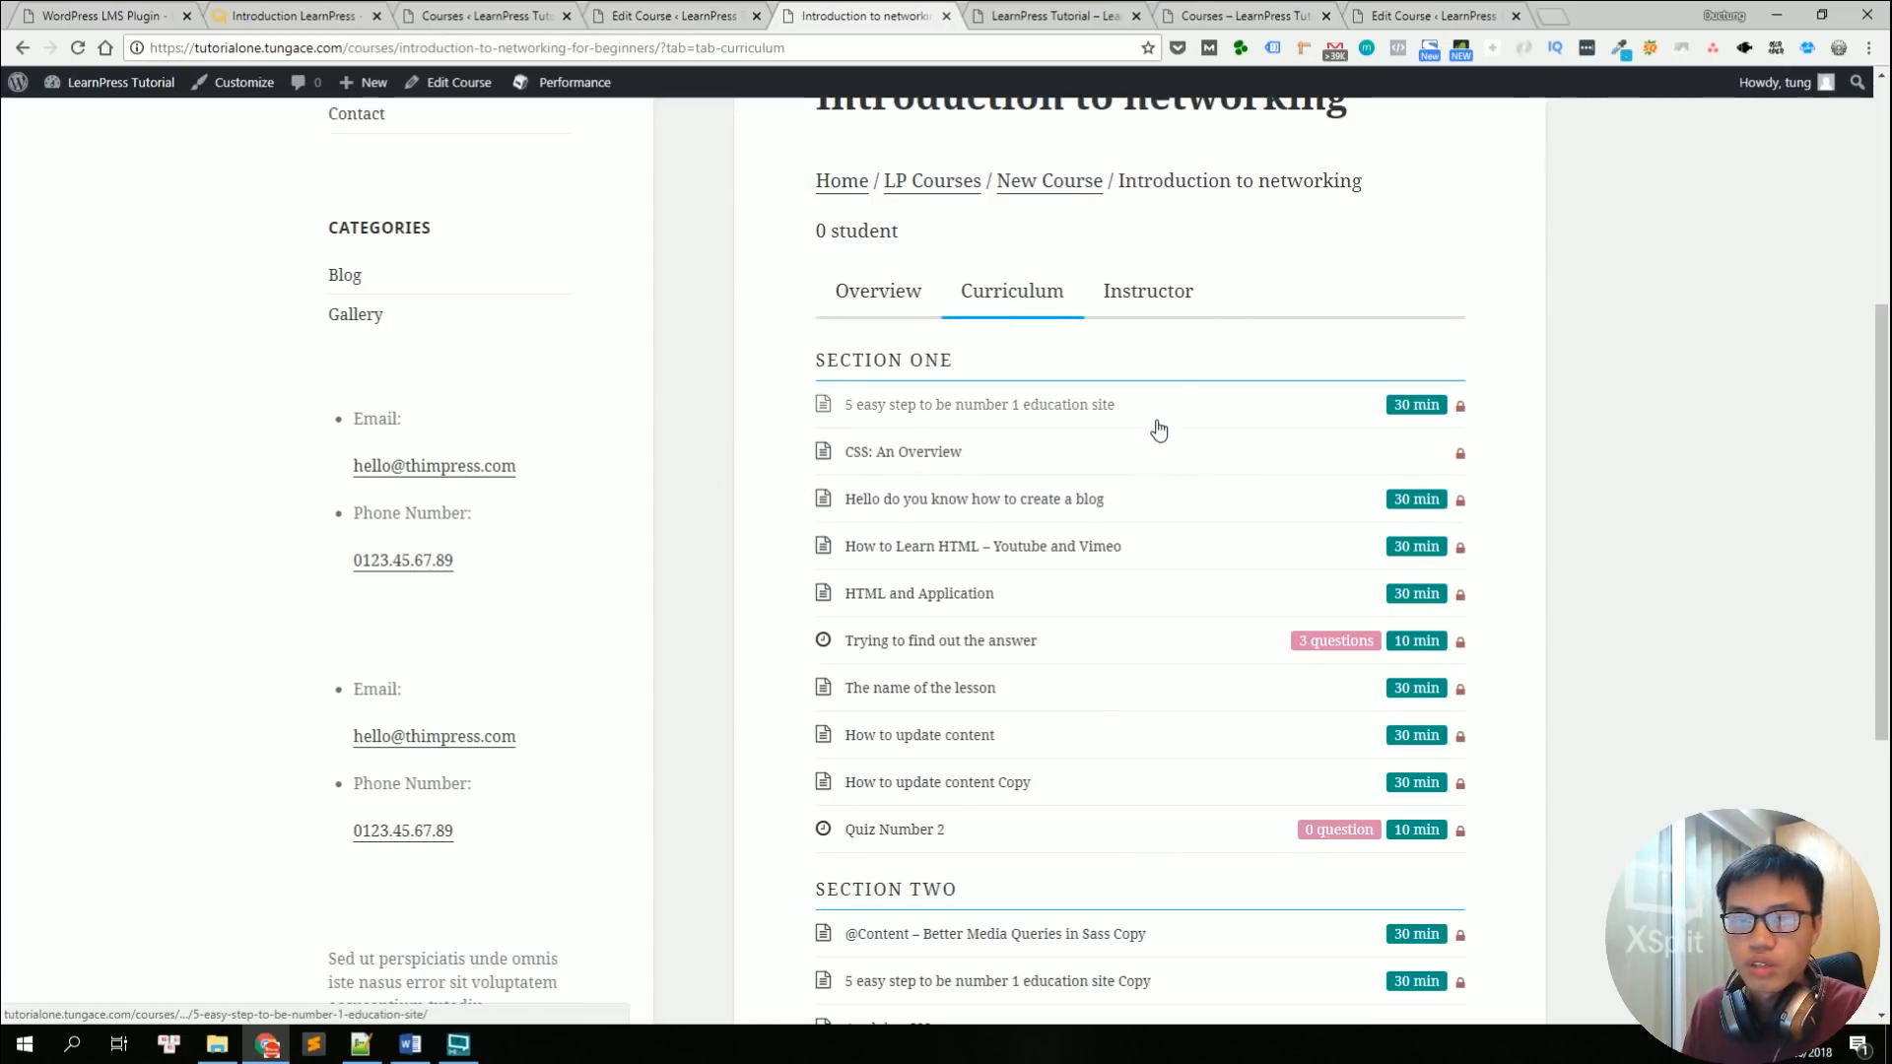
click(1149, 311)
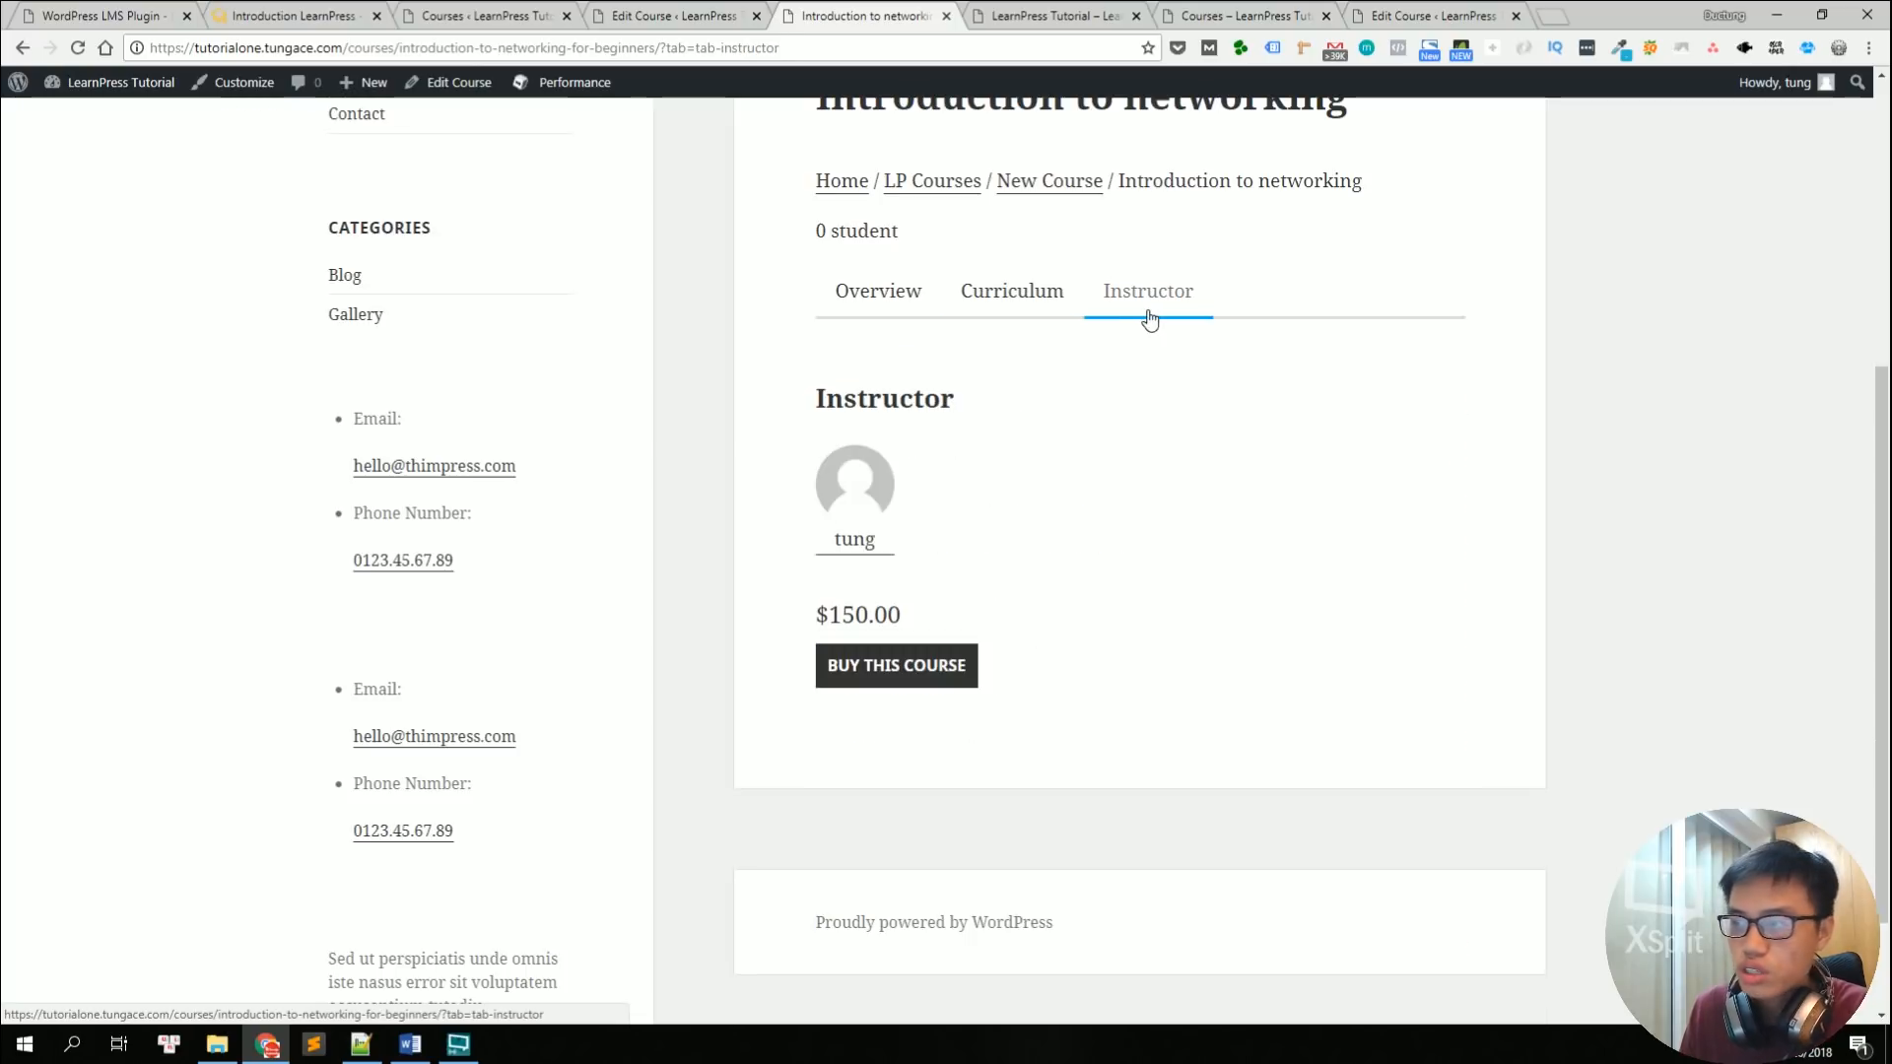
drag(837, 392, 1021, 523)
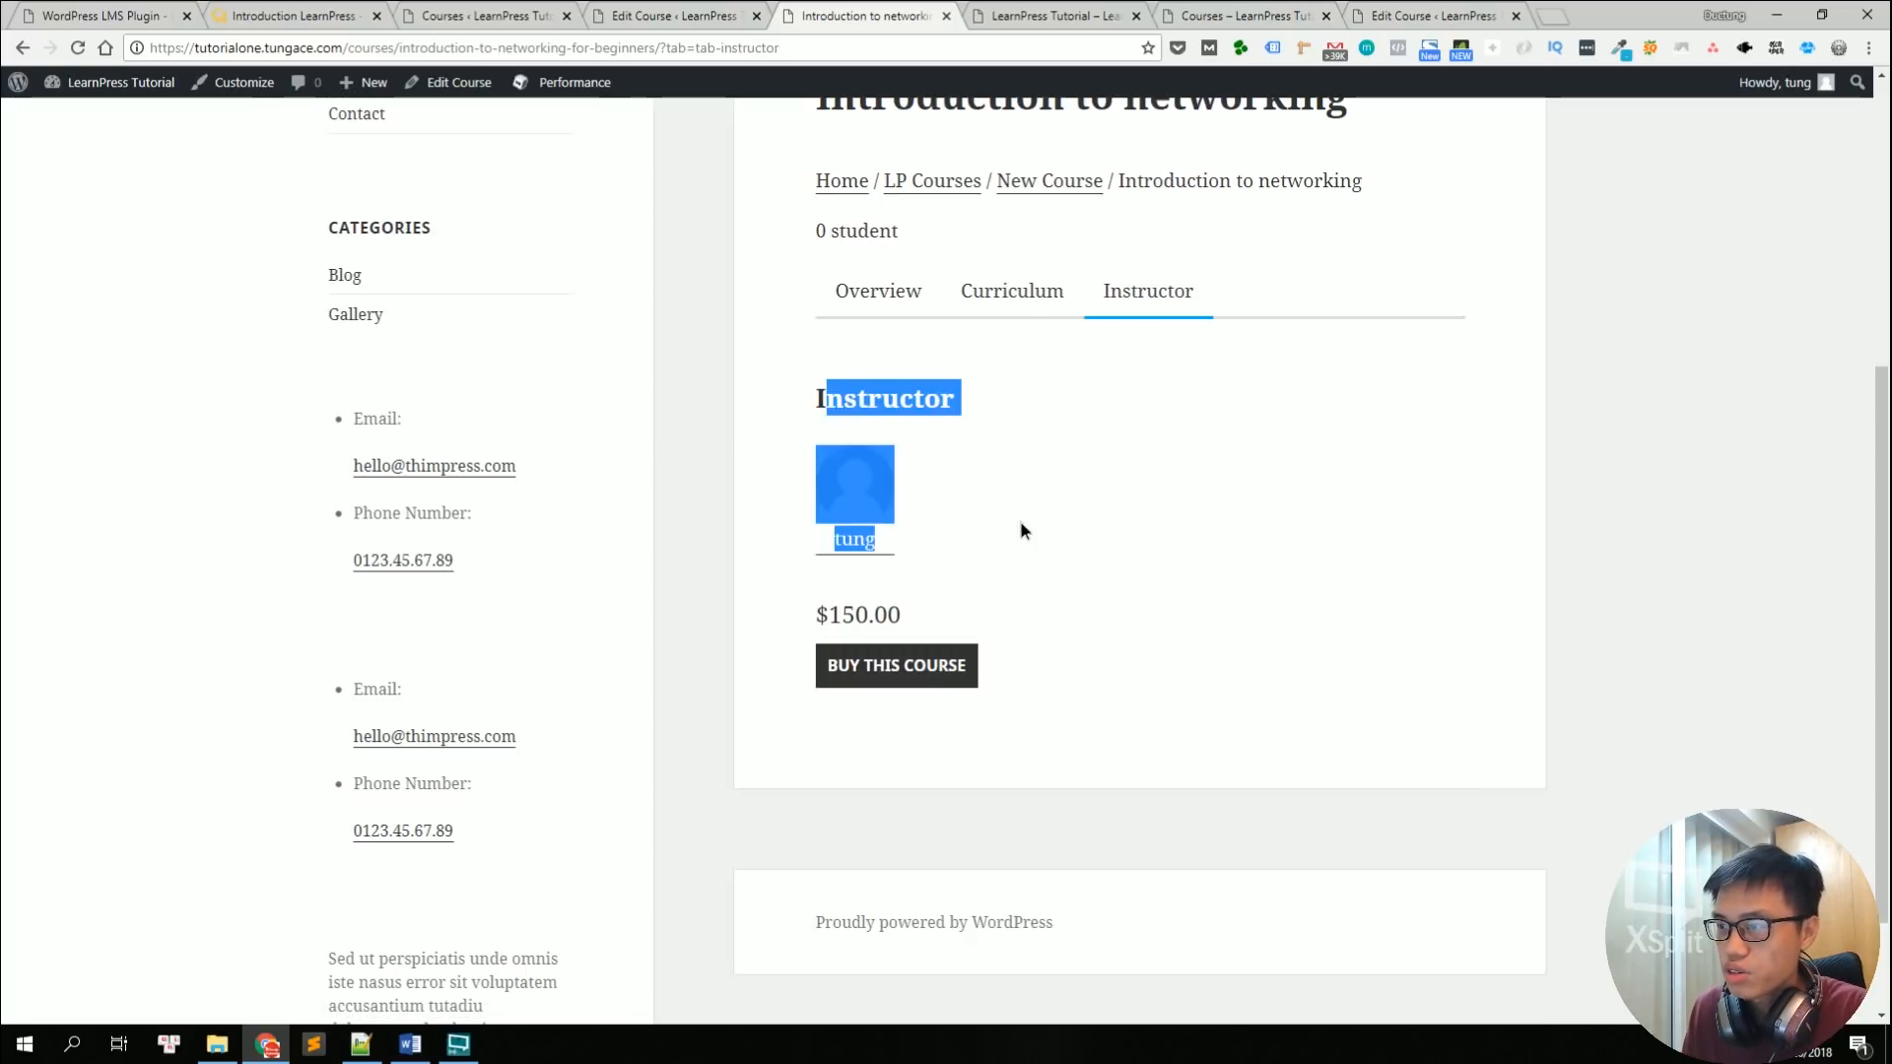
click(1024, 526)
Step: Open the lesson "5 easy step to be number 1 education site" from the curriculum and examine its content and comment form
click(1028, 295)
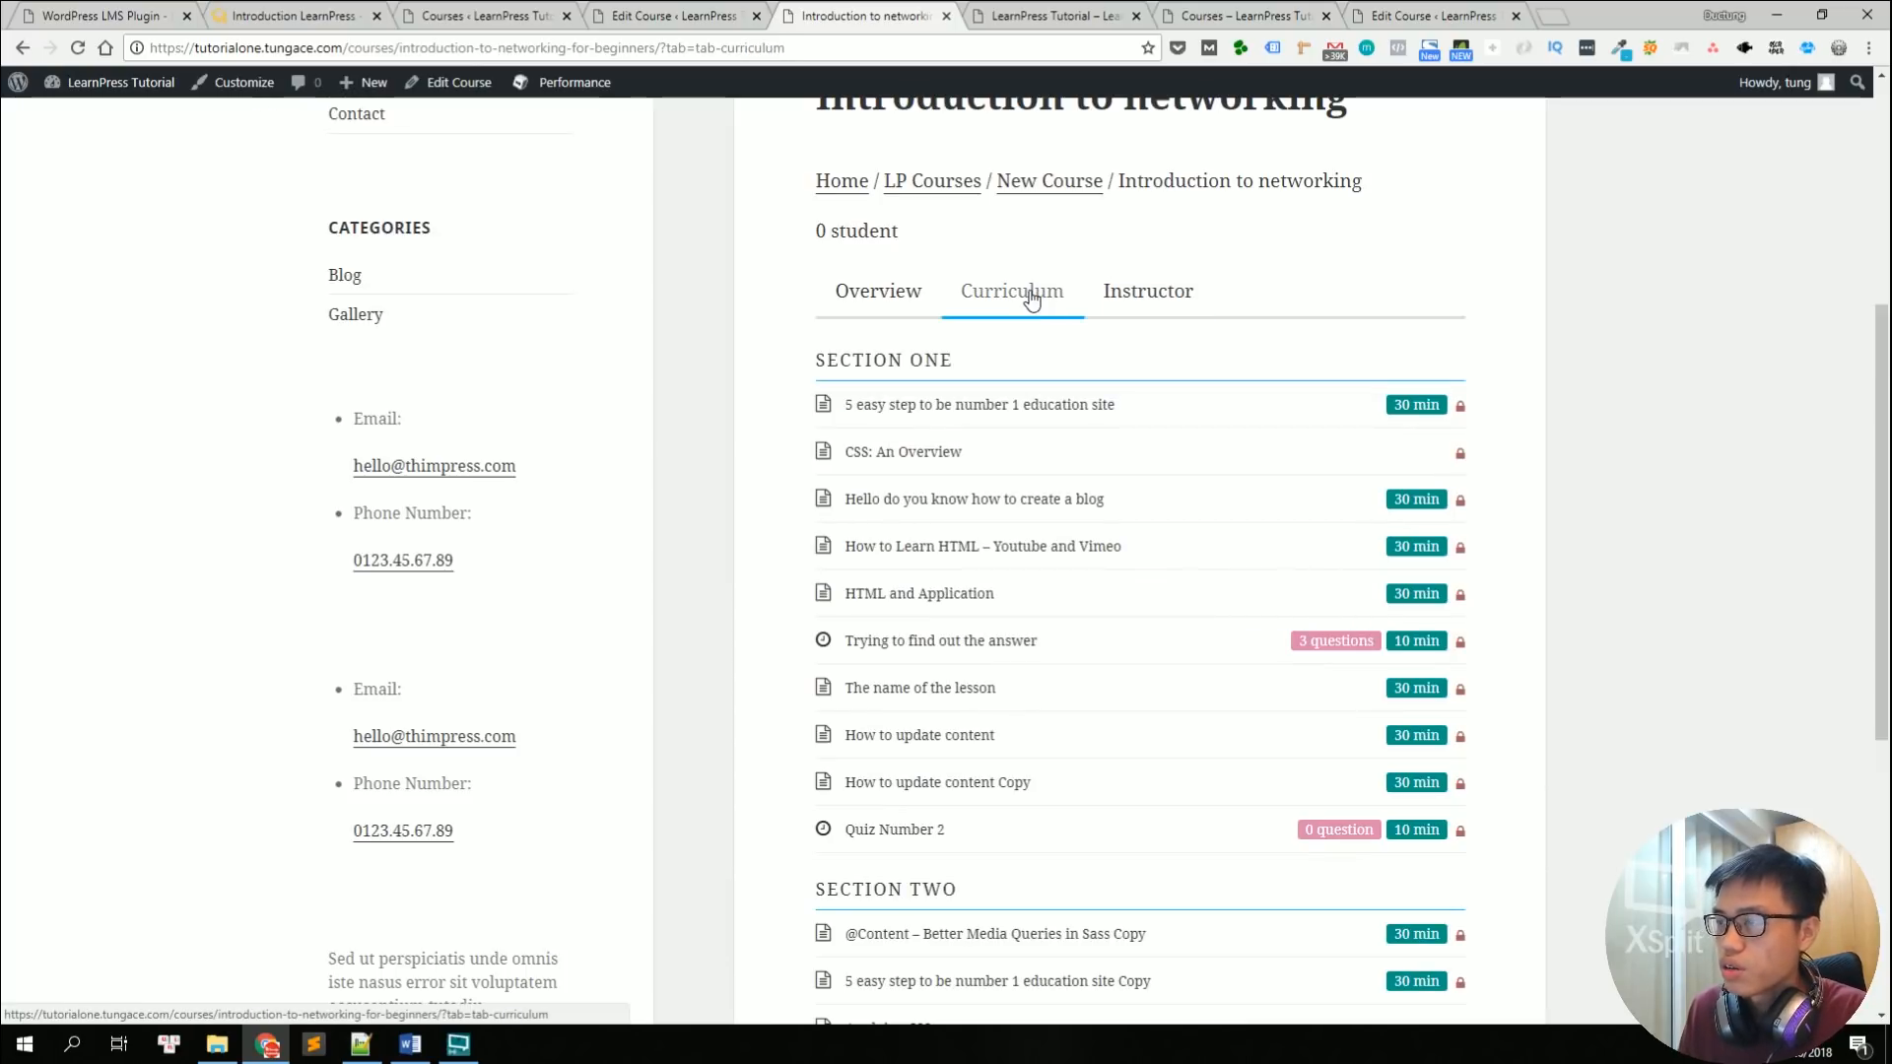
click(1058, 412)
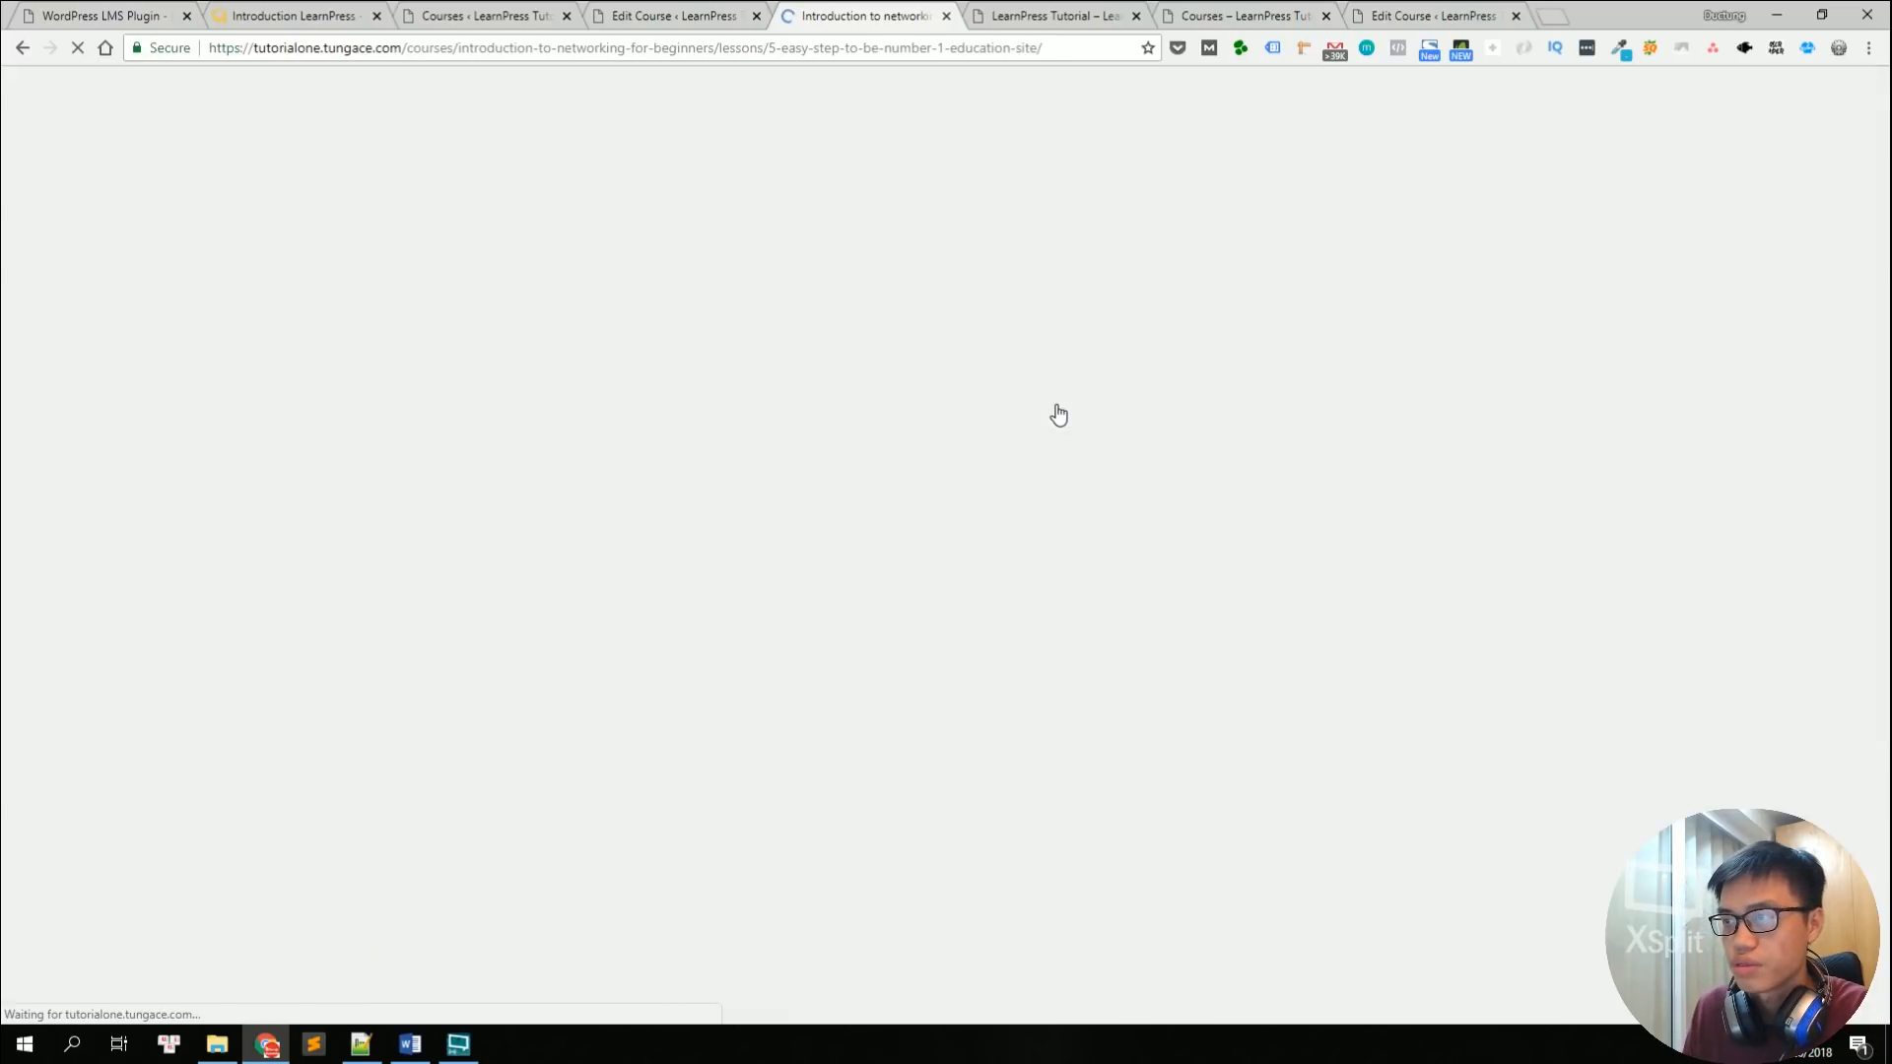
scroll(1004, 377, down, 15)
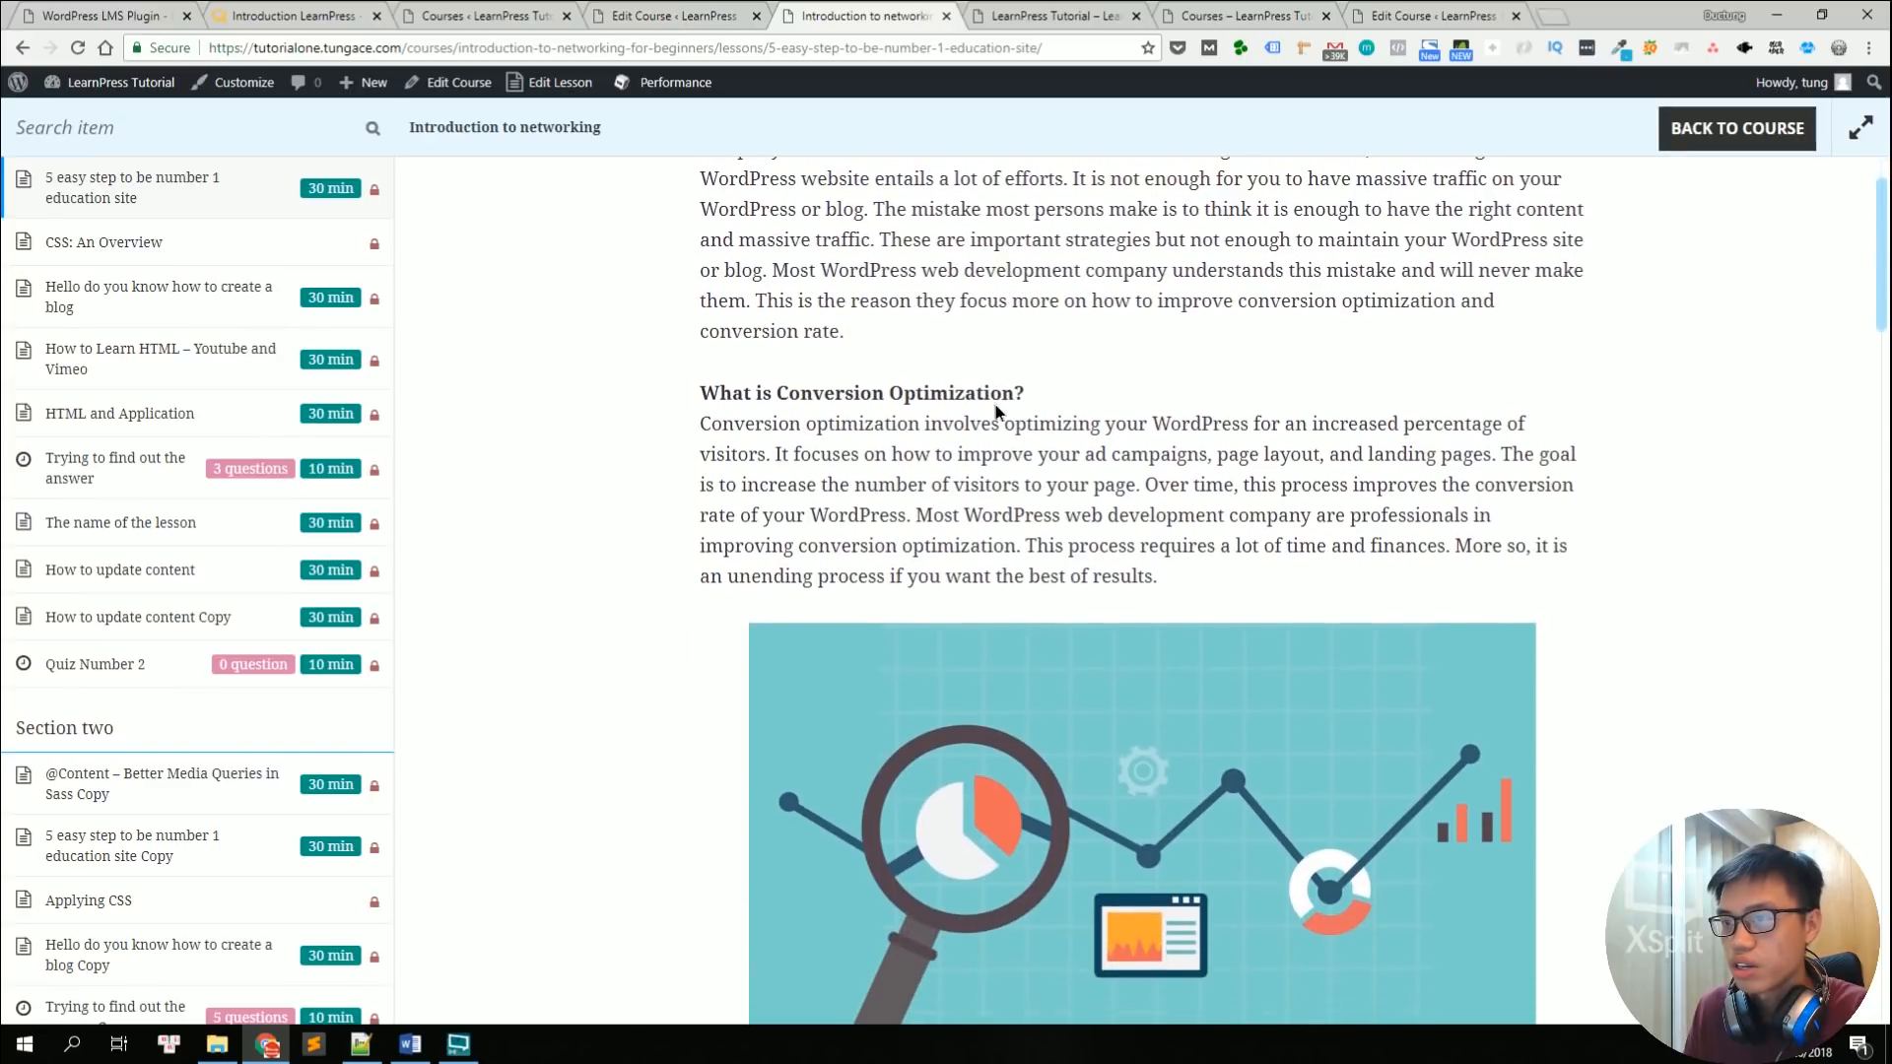
scroll(991, 514, down, 20)
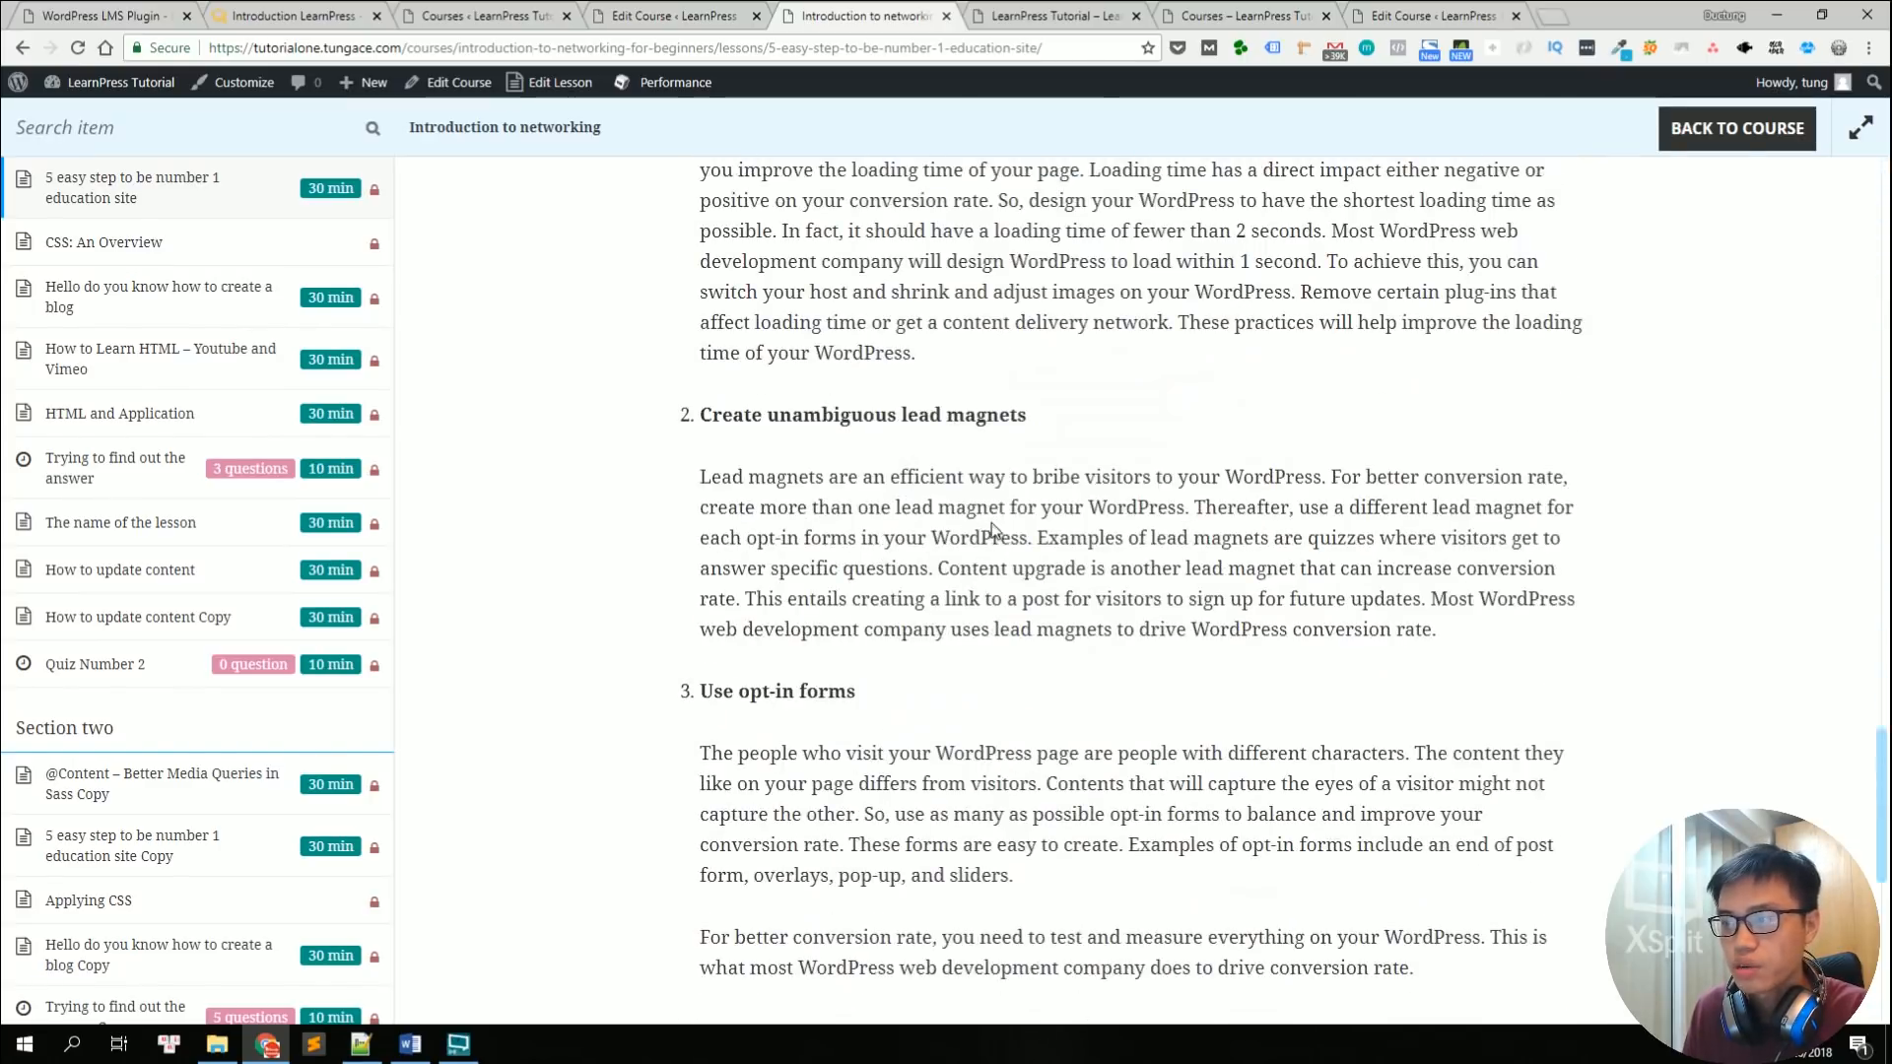
scroll(976, 641, up, 1)
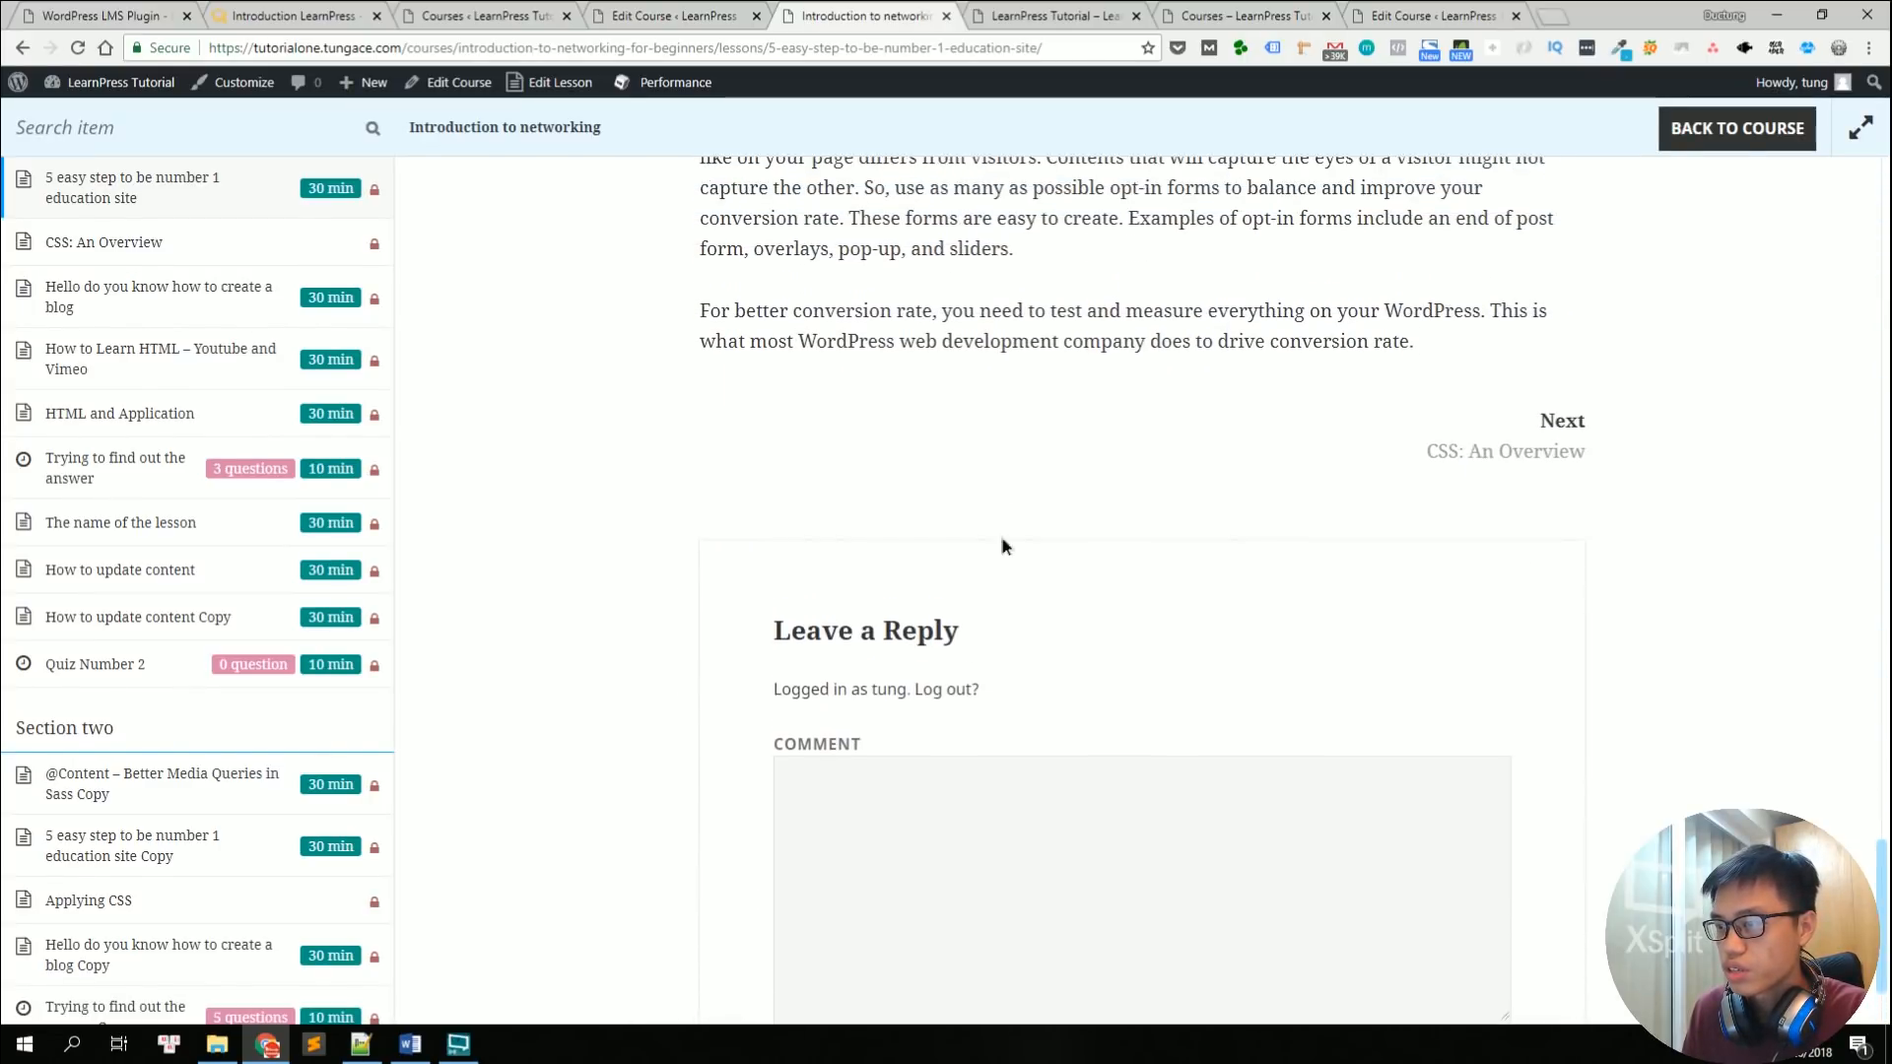
scroll(985, 591, down, 2)
click(984, 663)
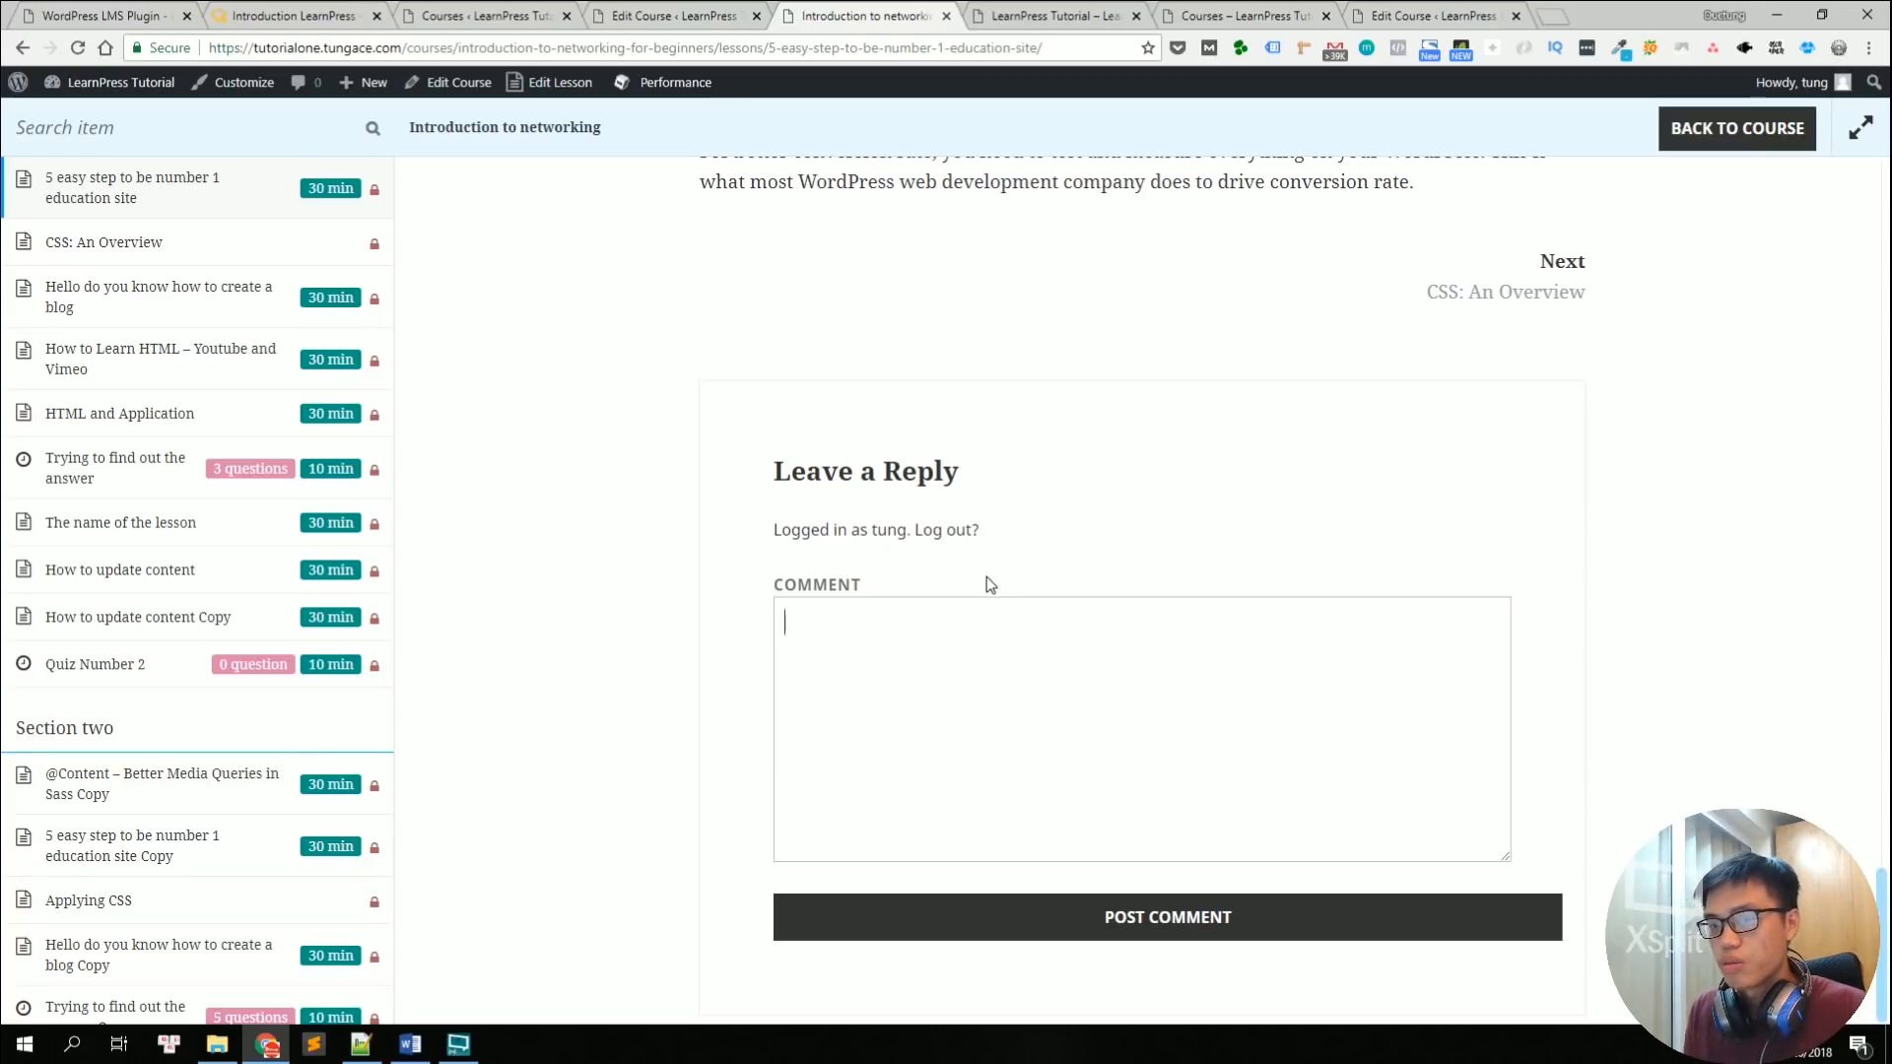
scroll(676, 591, up, 20)
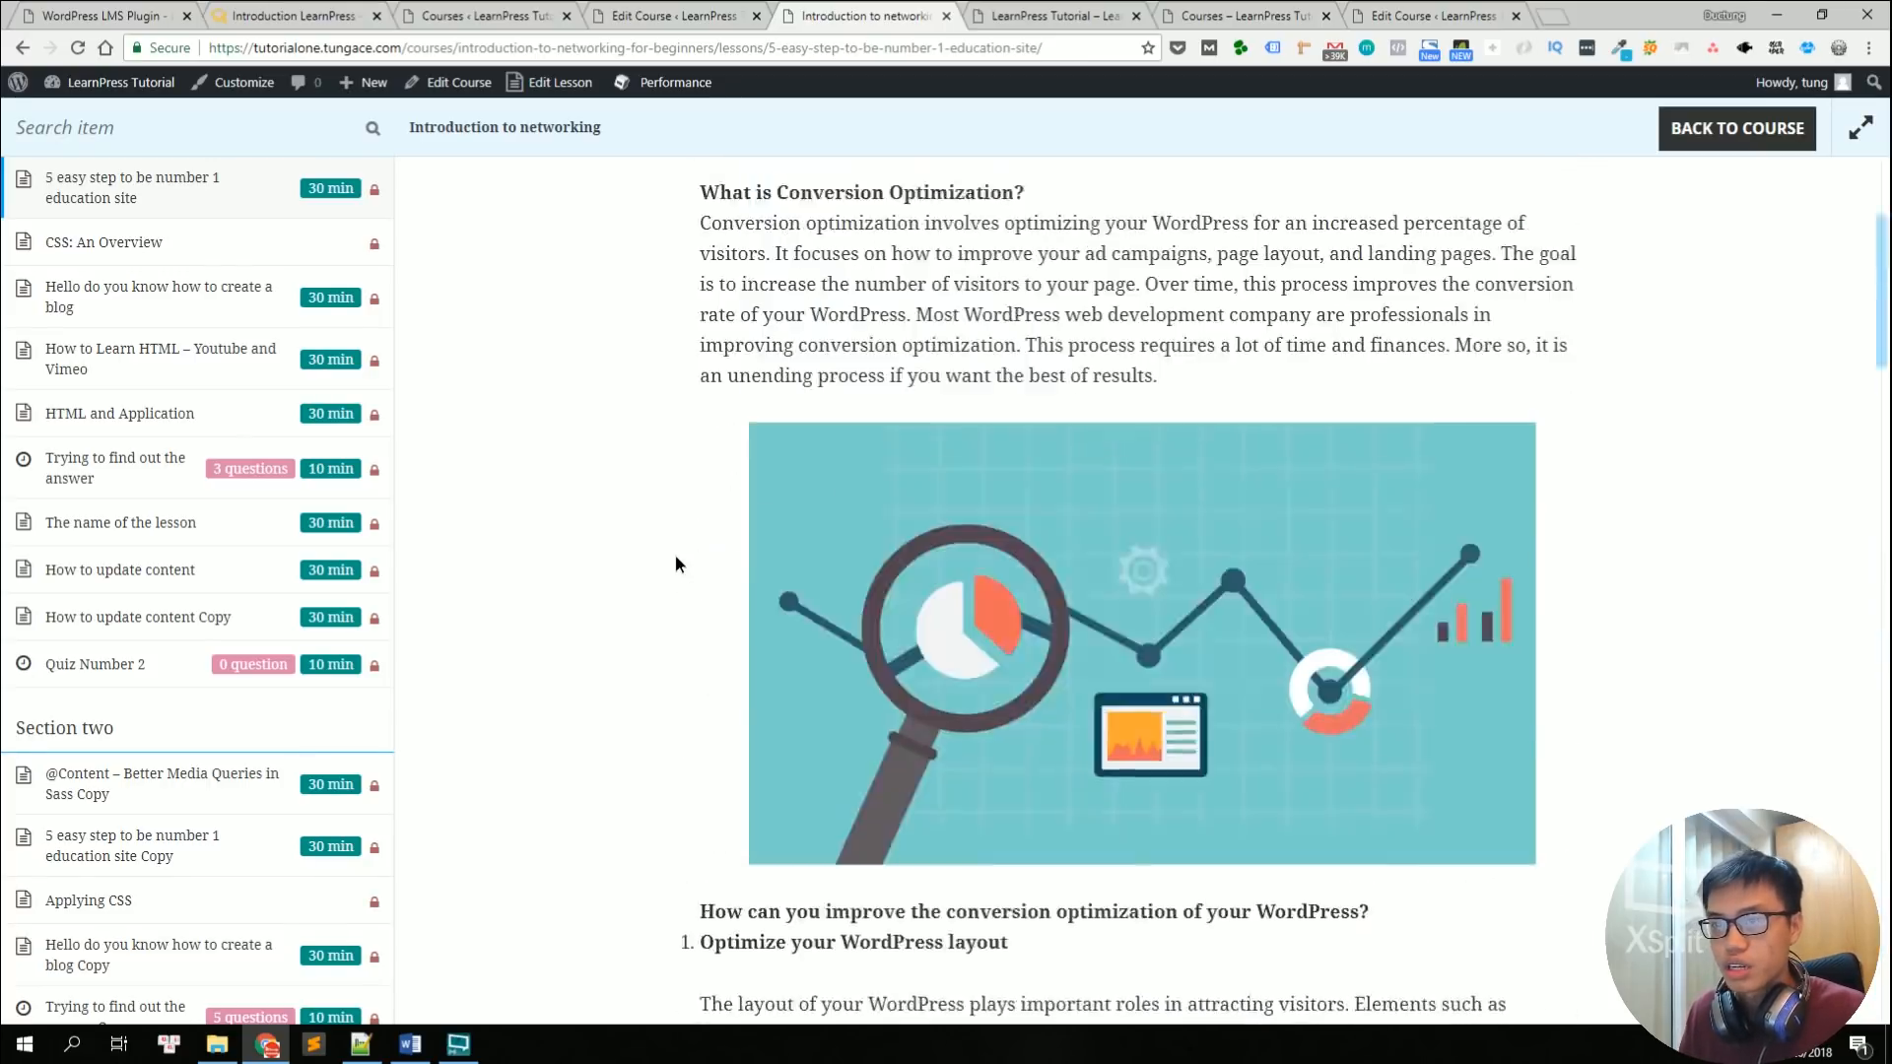
scroll(676, 558, up, 3)
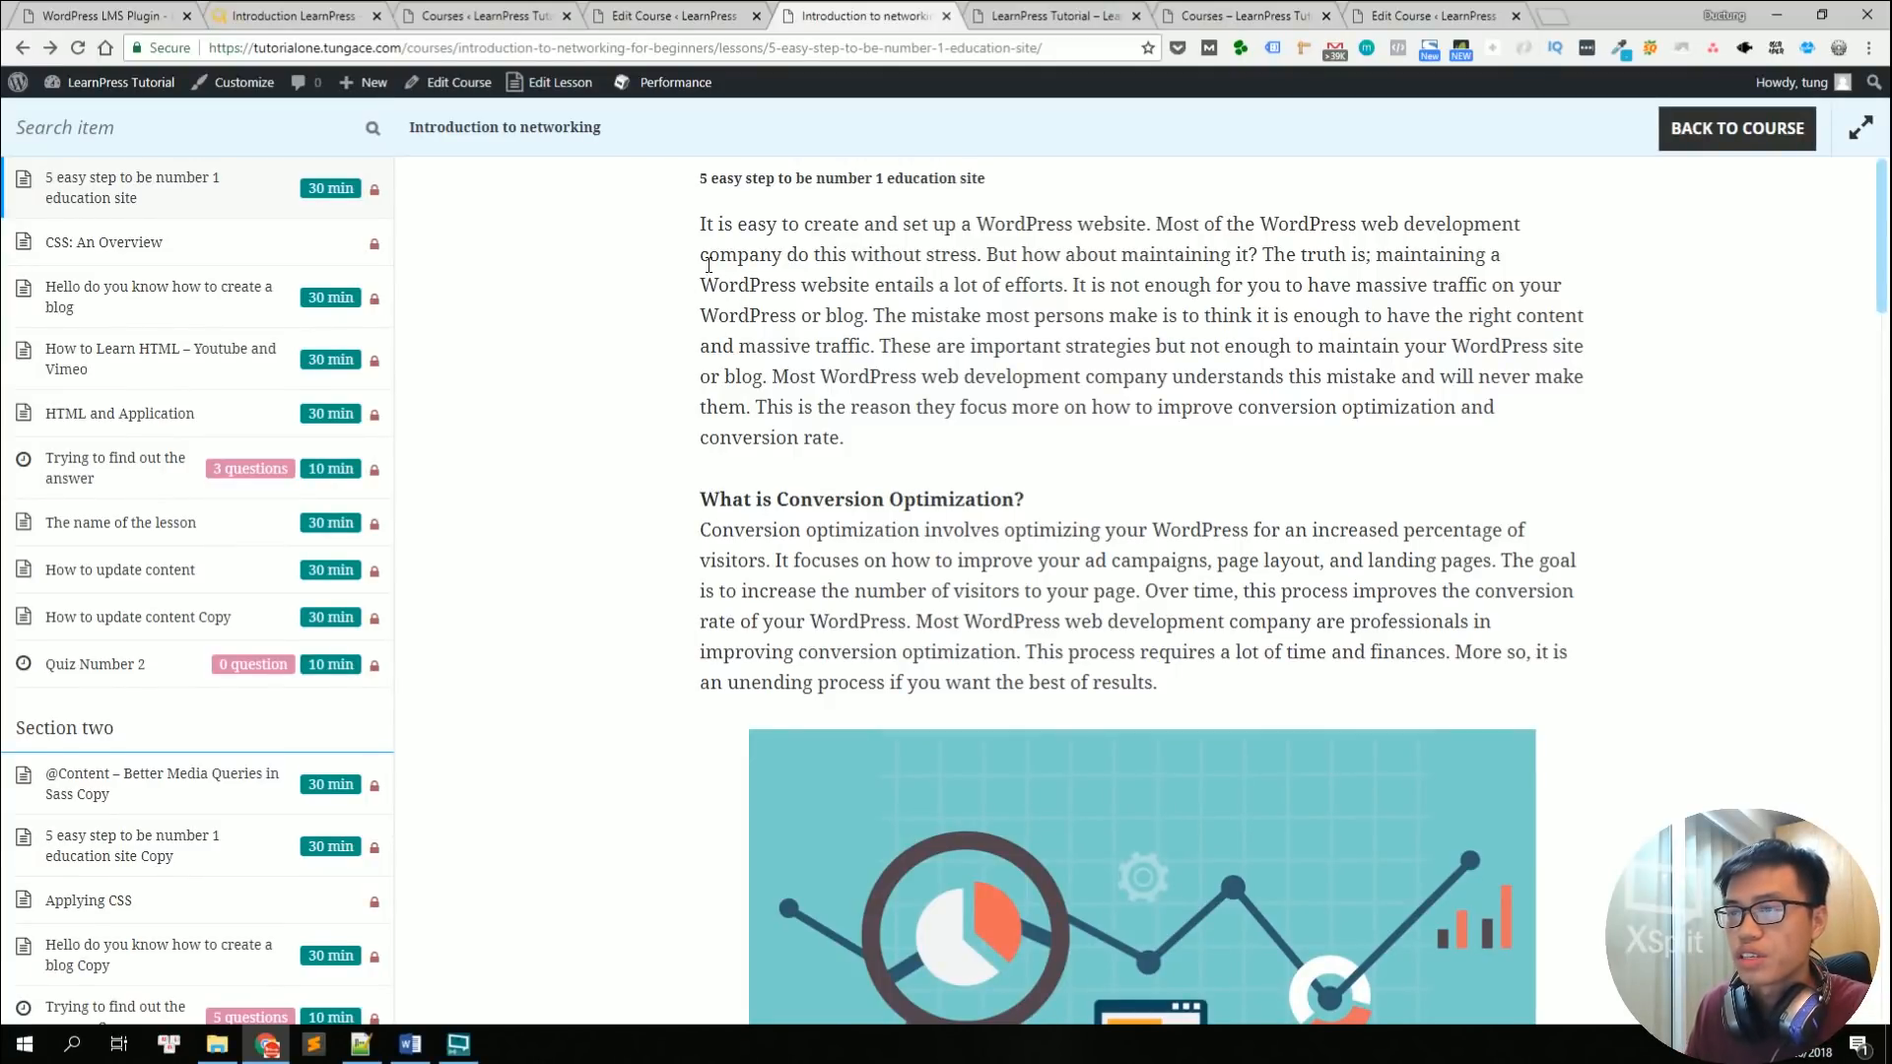
Step: Open the lesson "5 easy step to be number 1 education site" for editing and examine its content and lesson settings
click(539, 88)
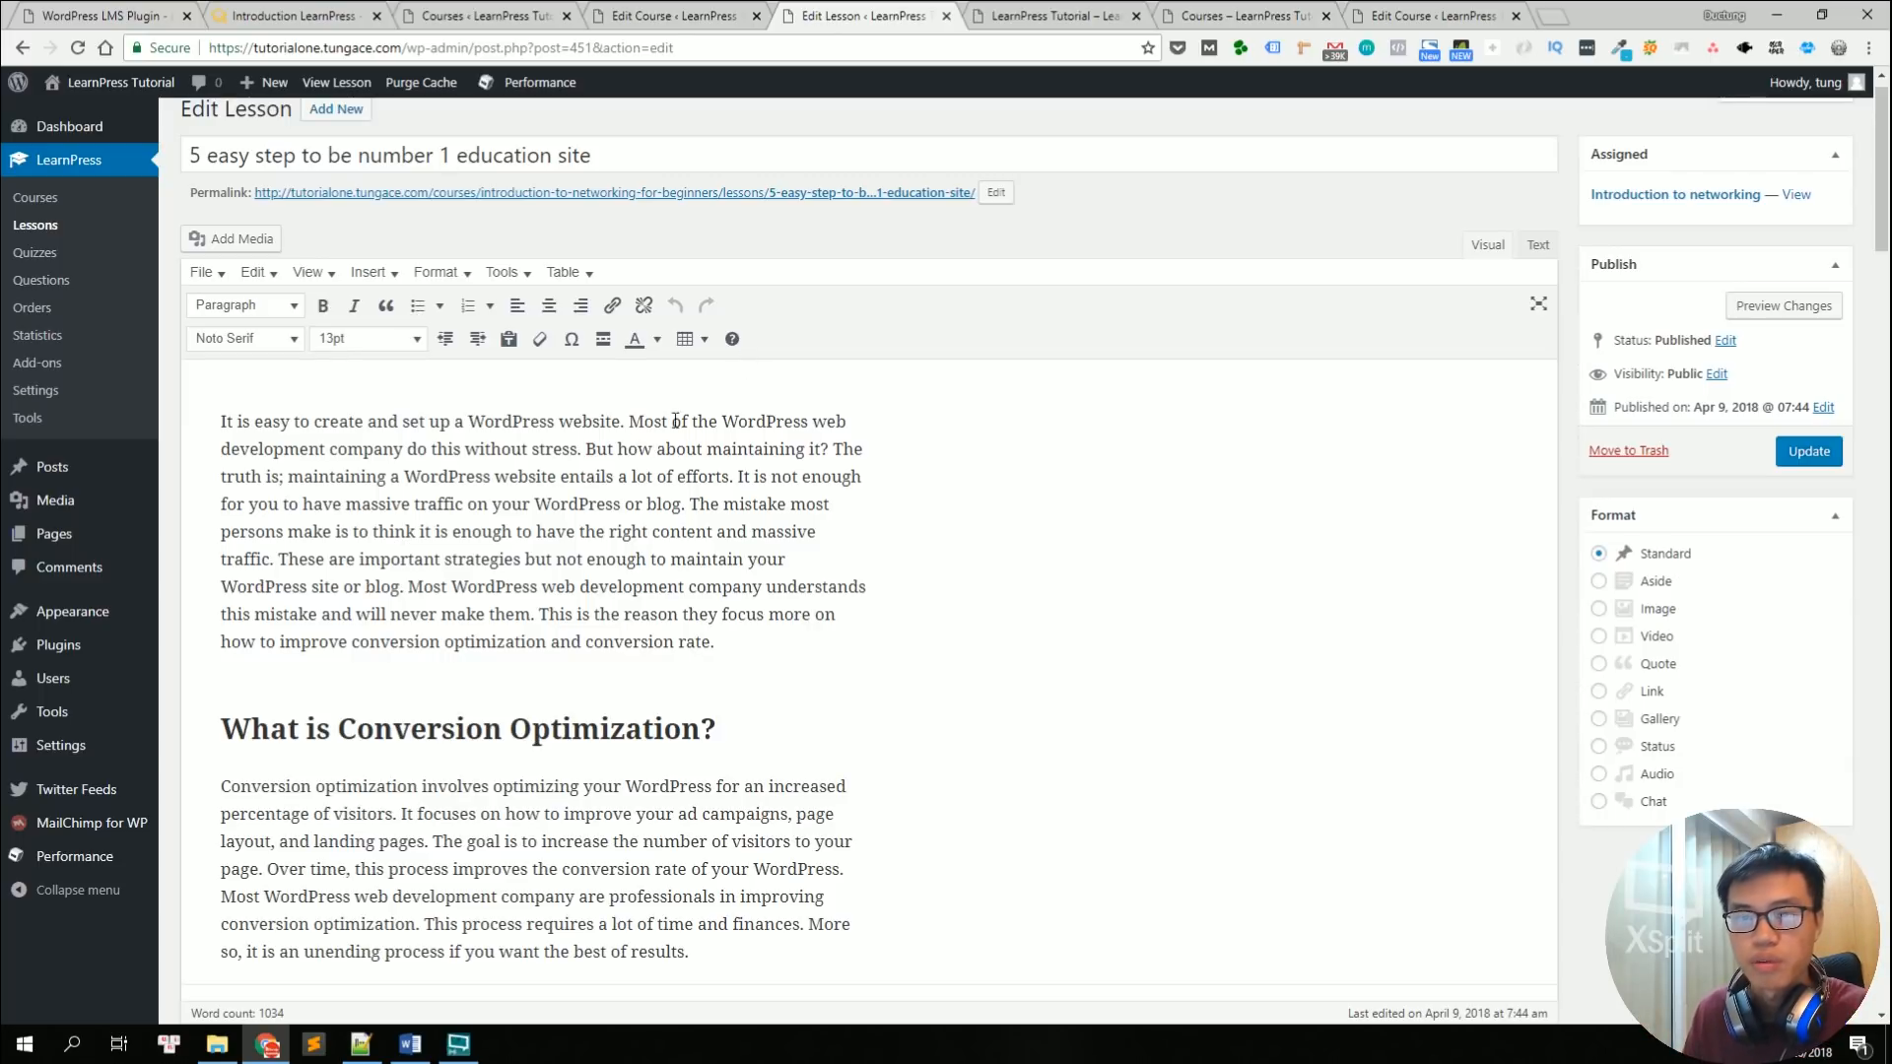
click(441, 559)
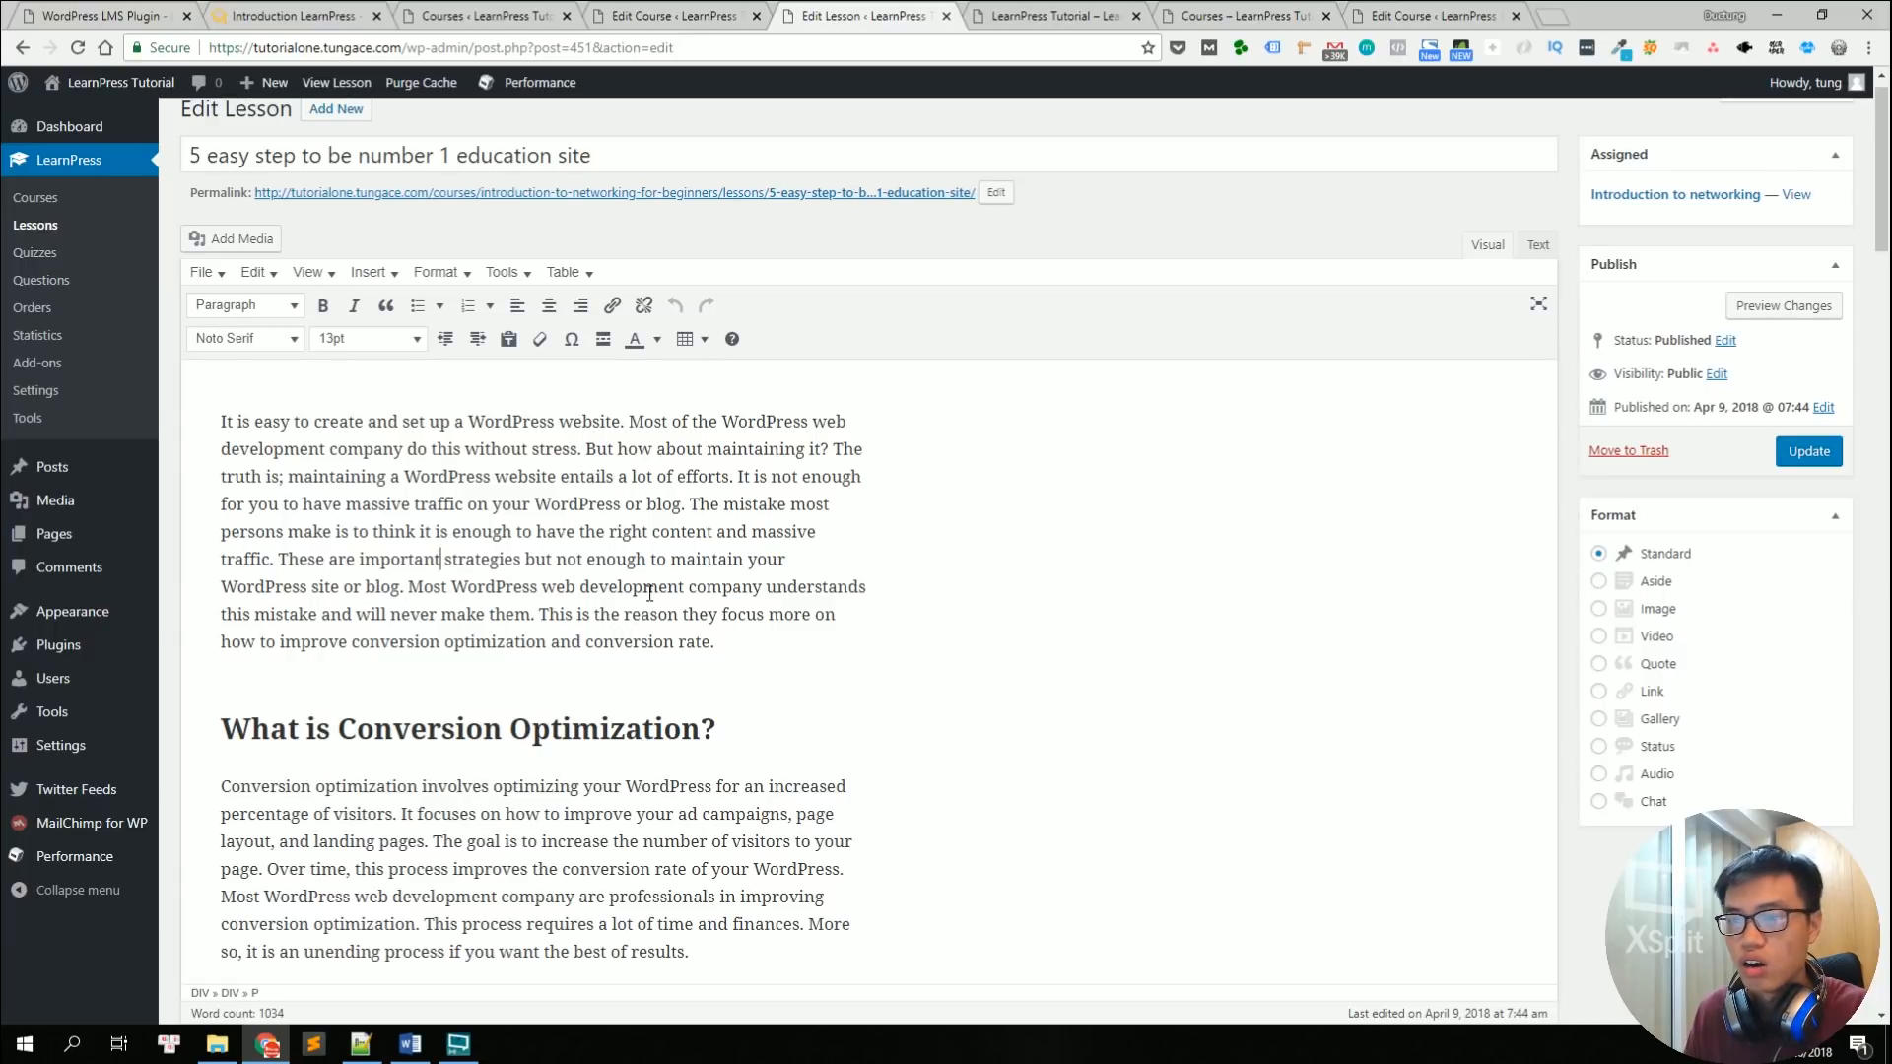
scroll(574, 578, down, 20)
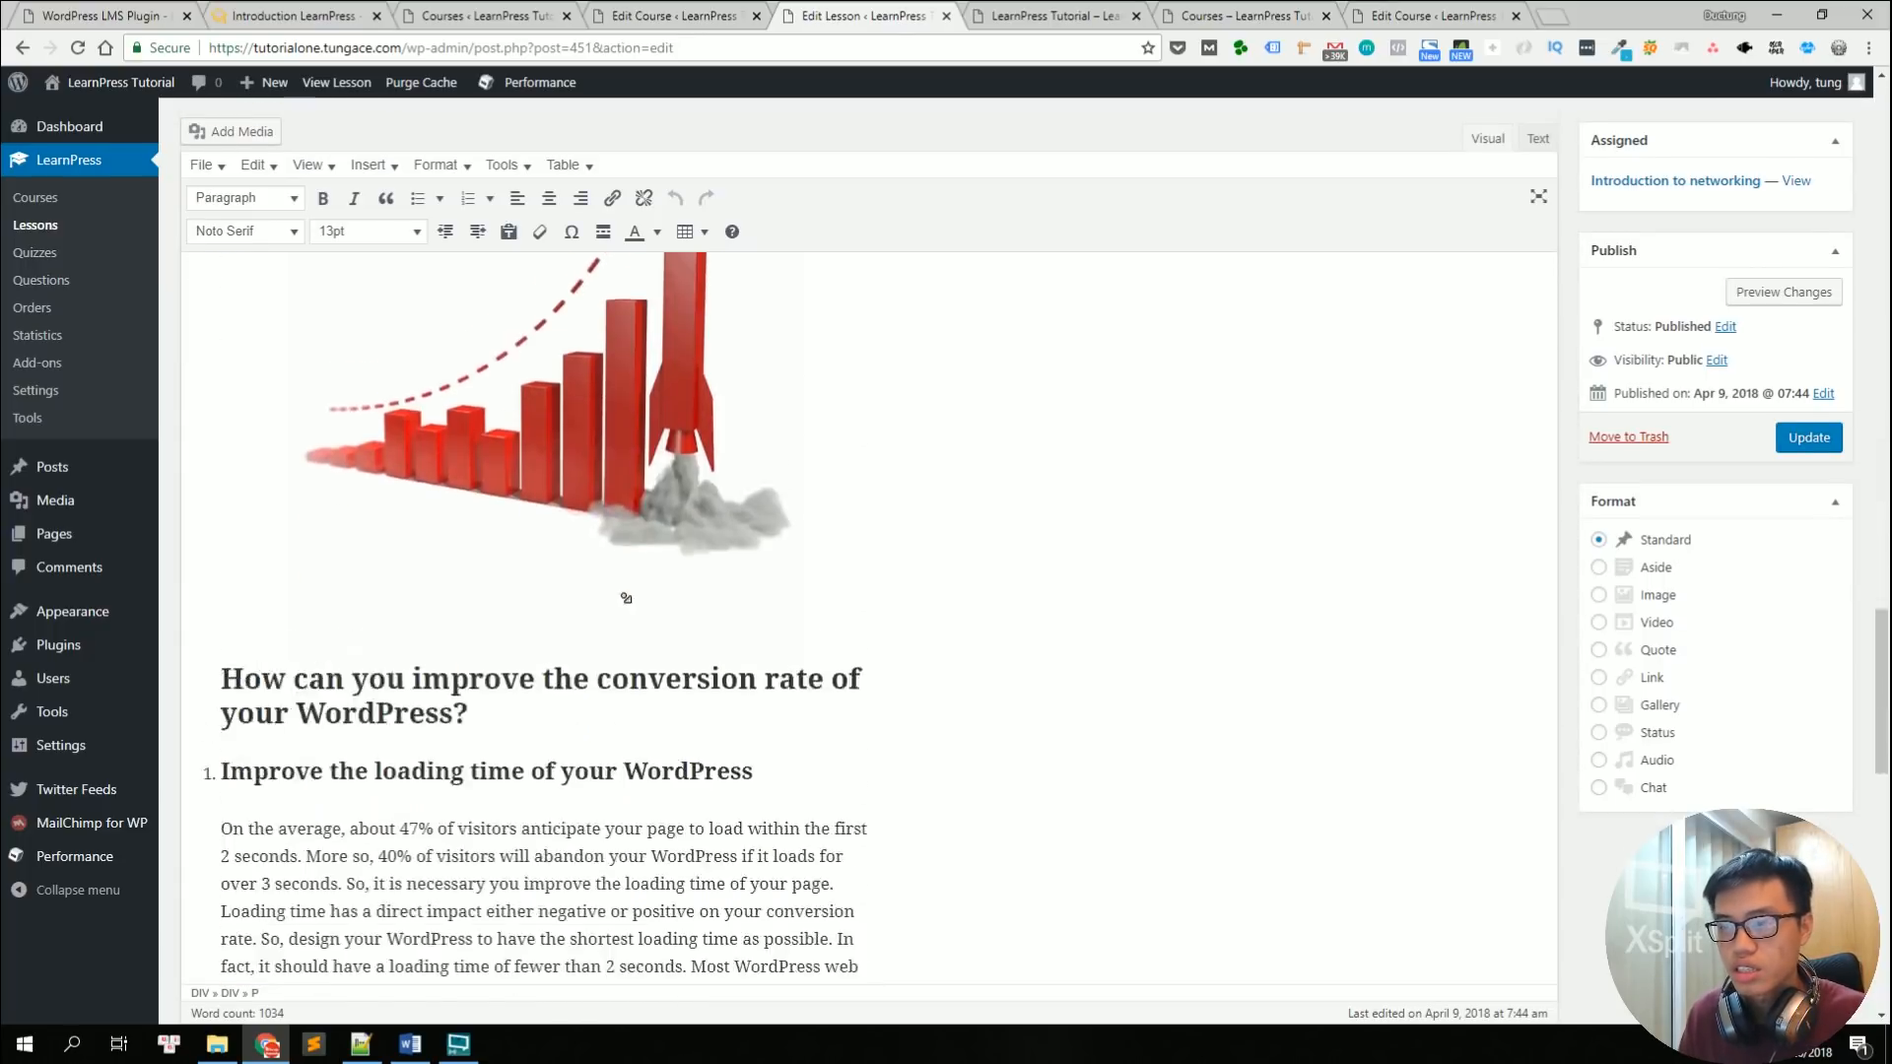
scroll(649, 608, down, 3)
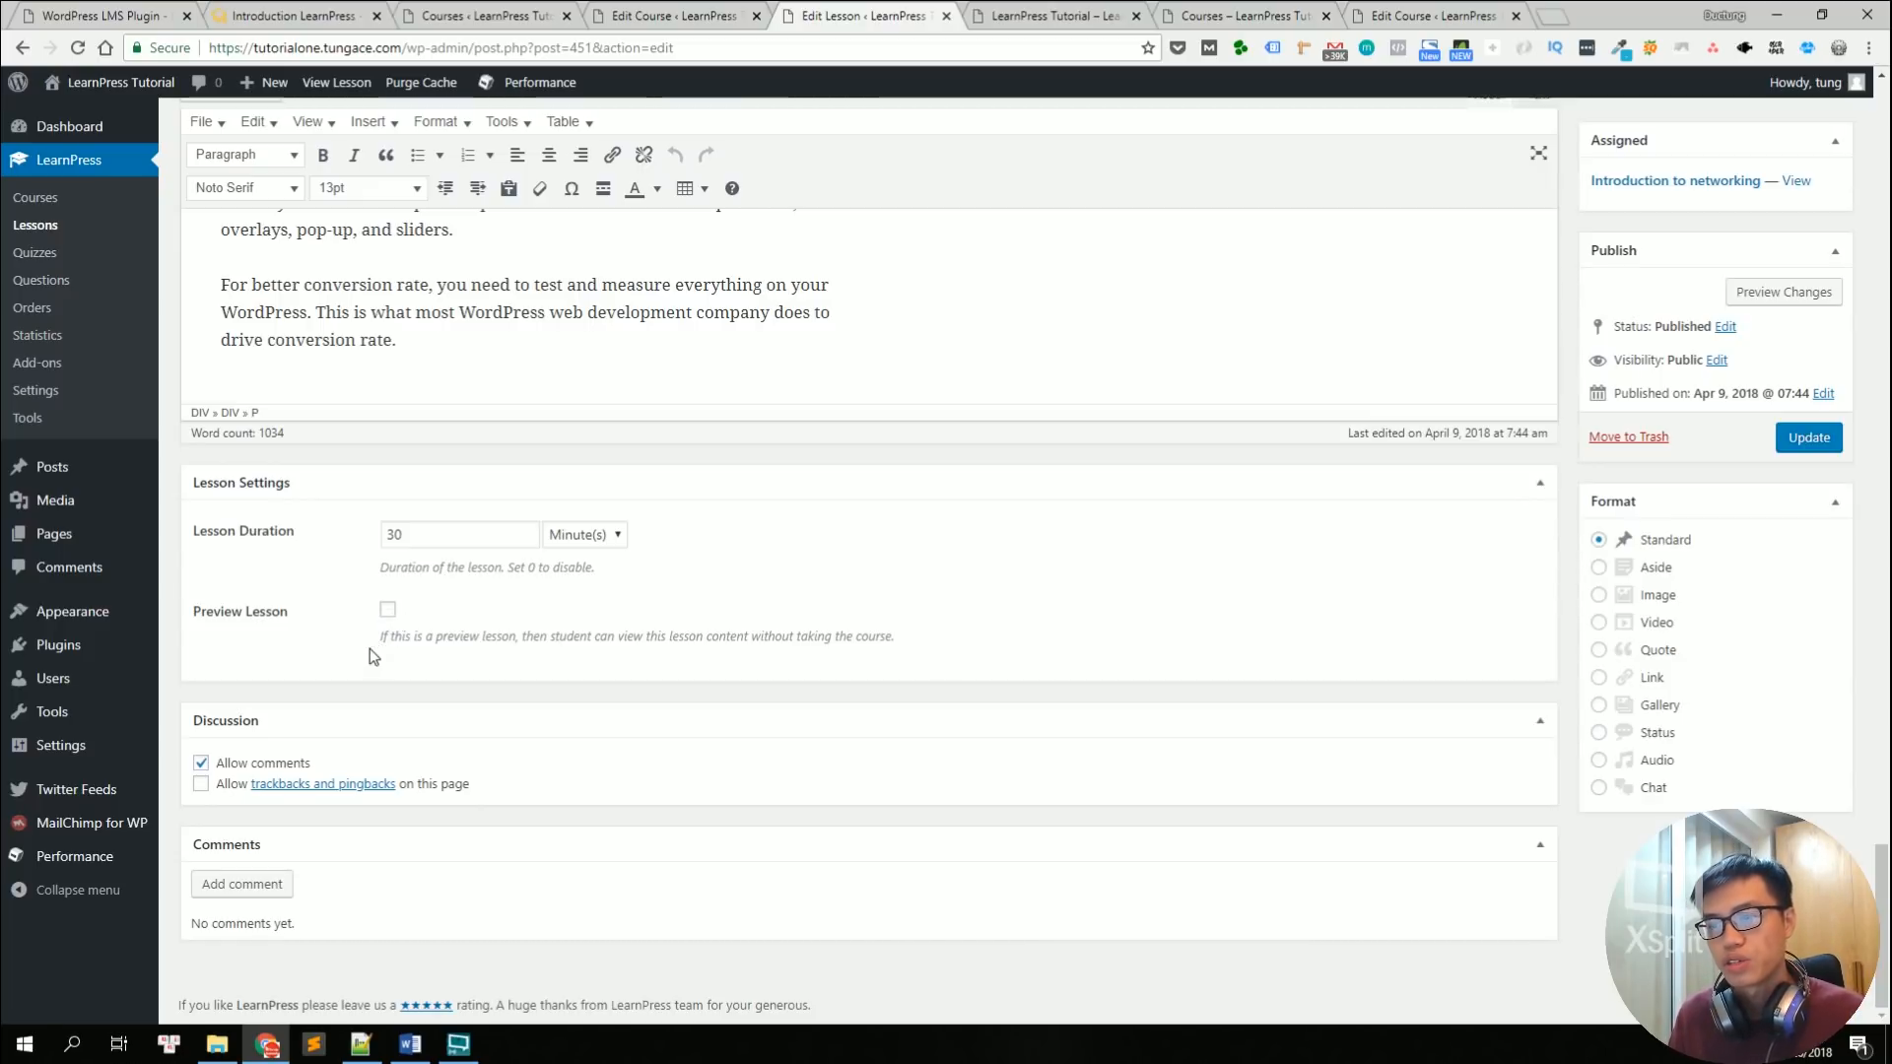
Step: Enable the Preview Lesson option in the lesson settings and update the lesson
drag(369, 648, 844, 654)
click(918, 650)
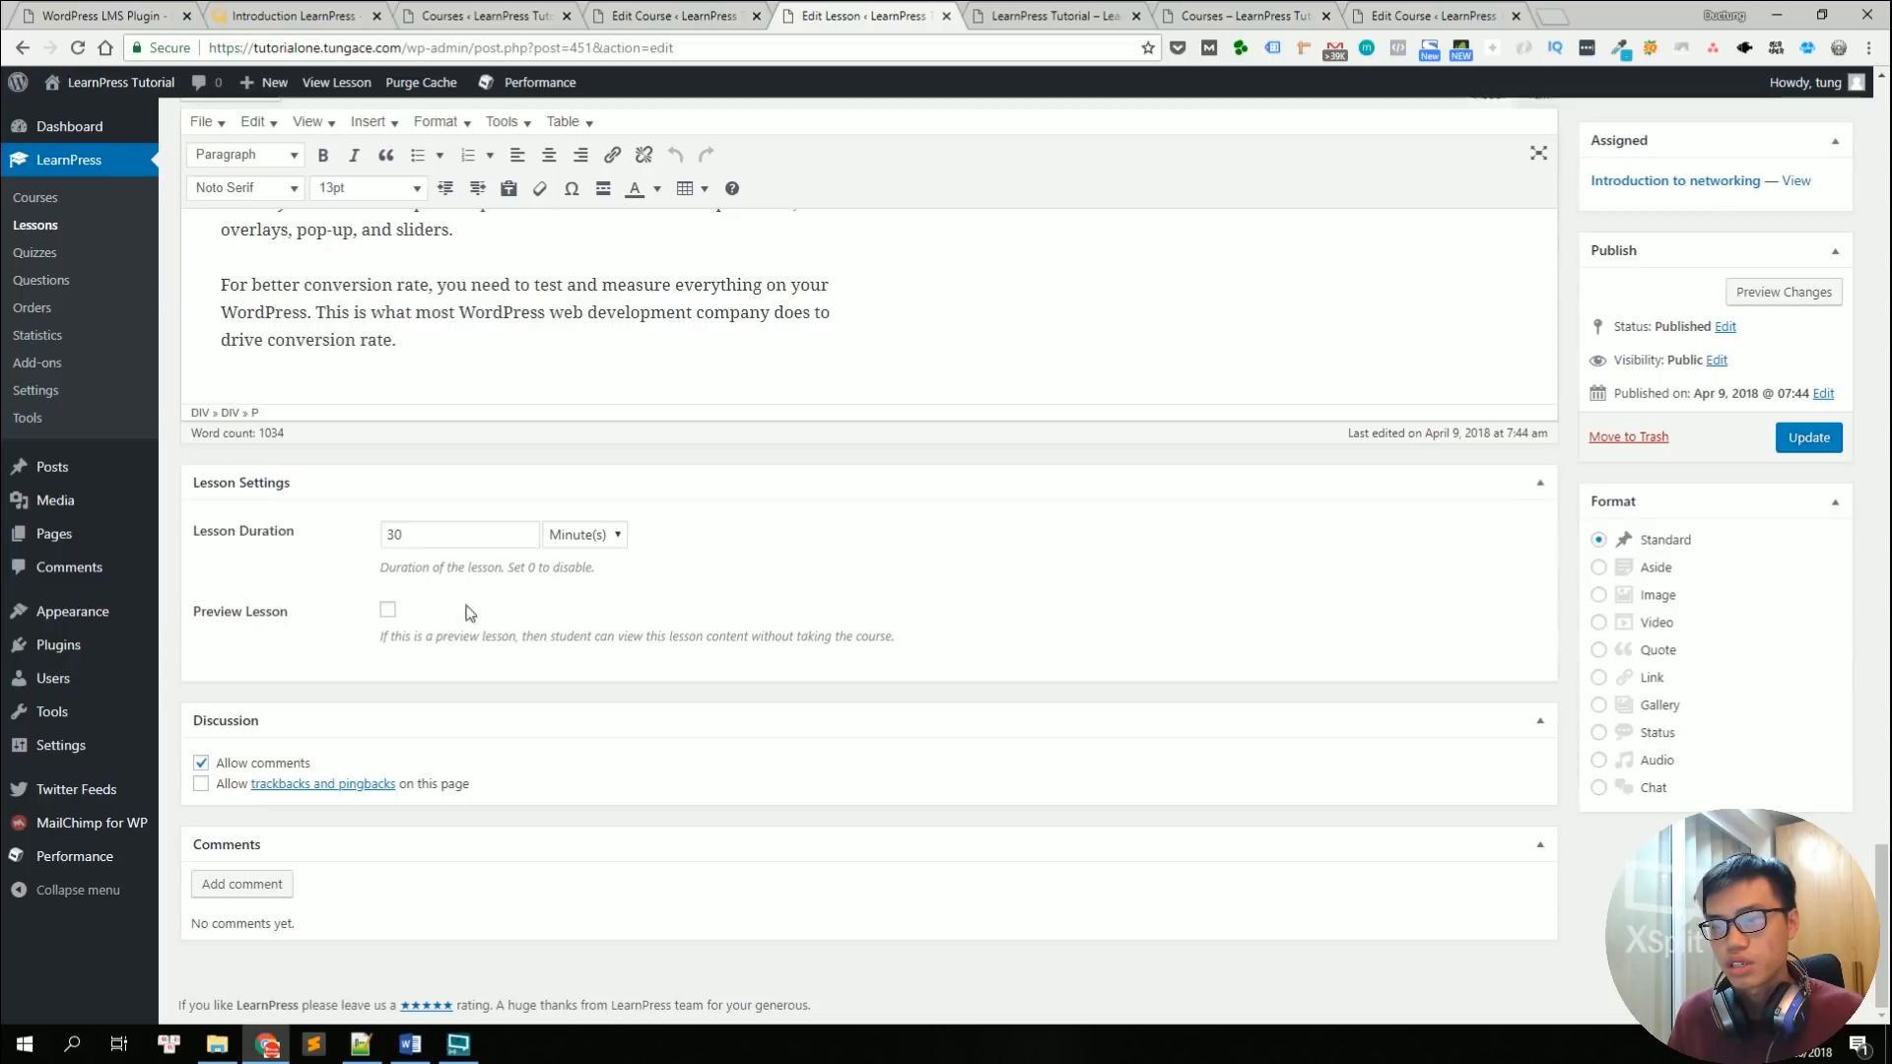
click(388, 611)
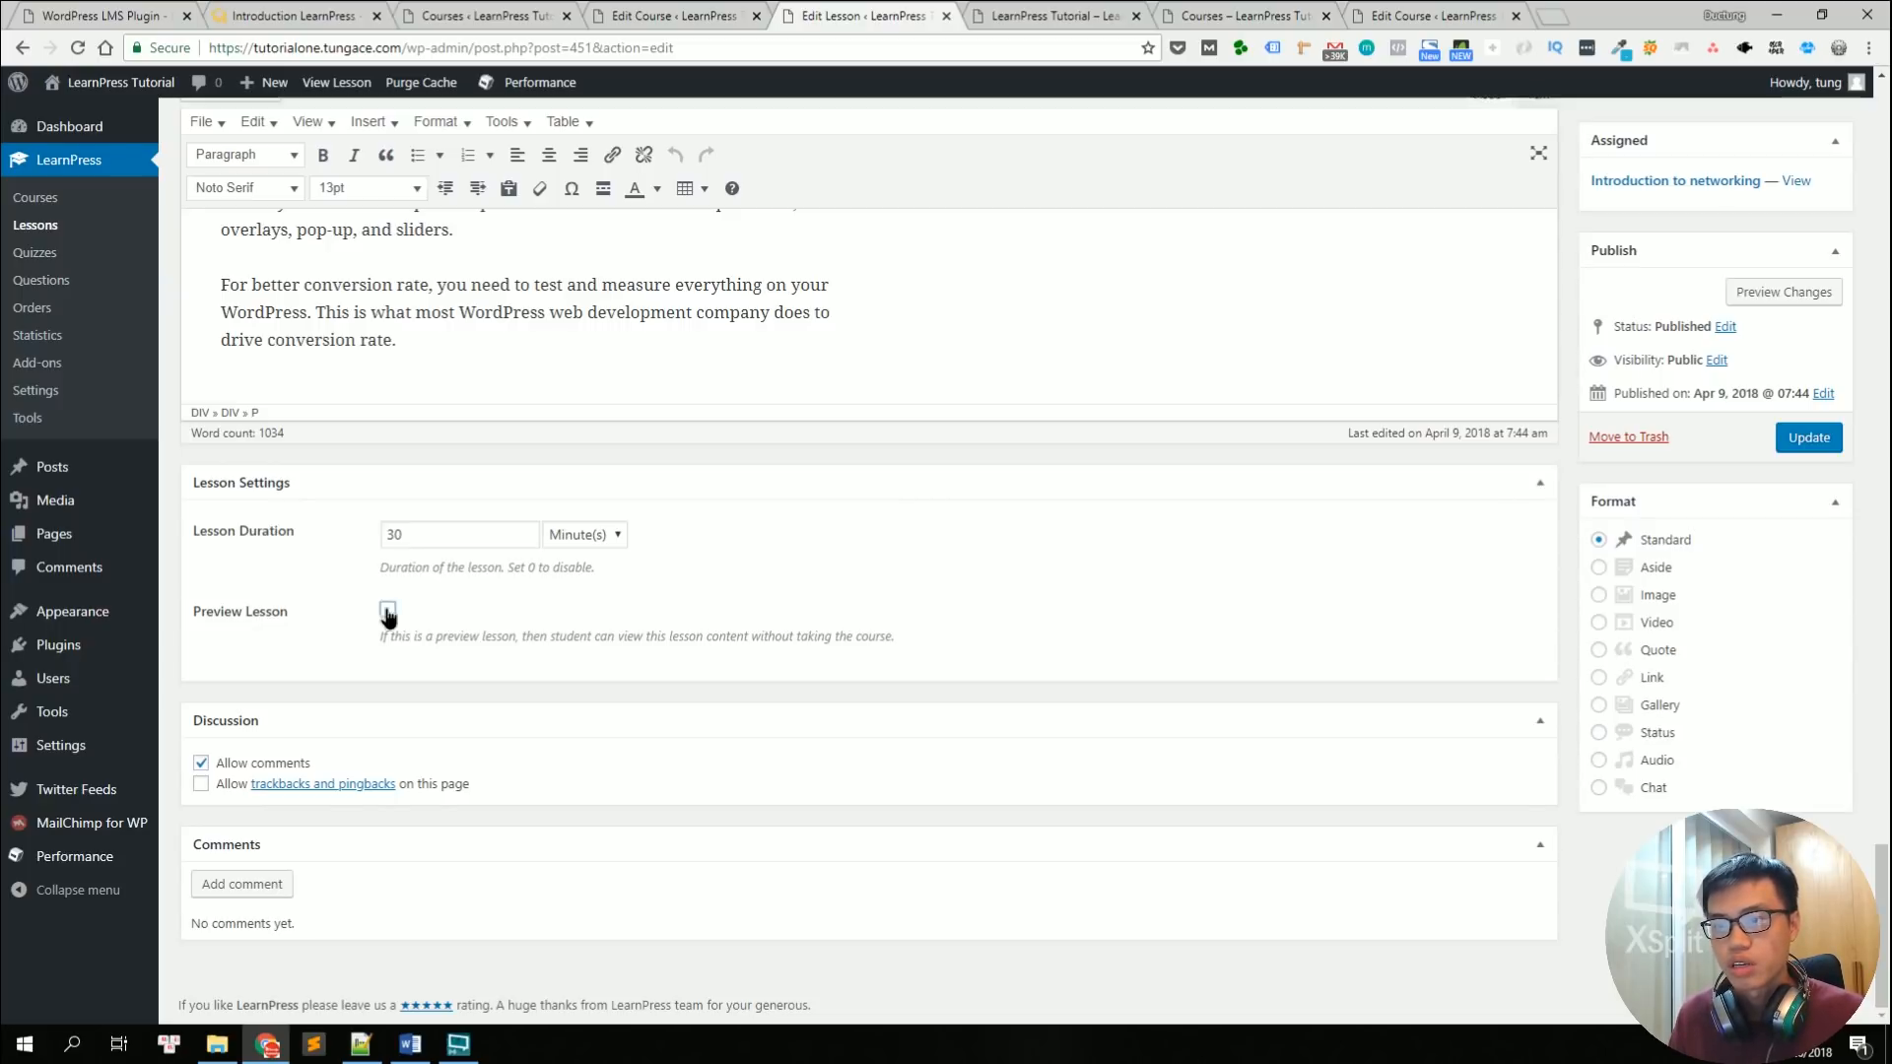
click(1809, 440)
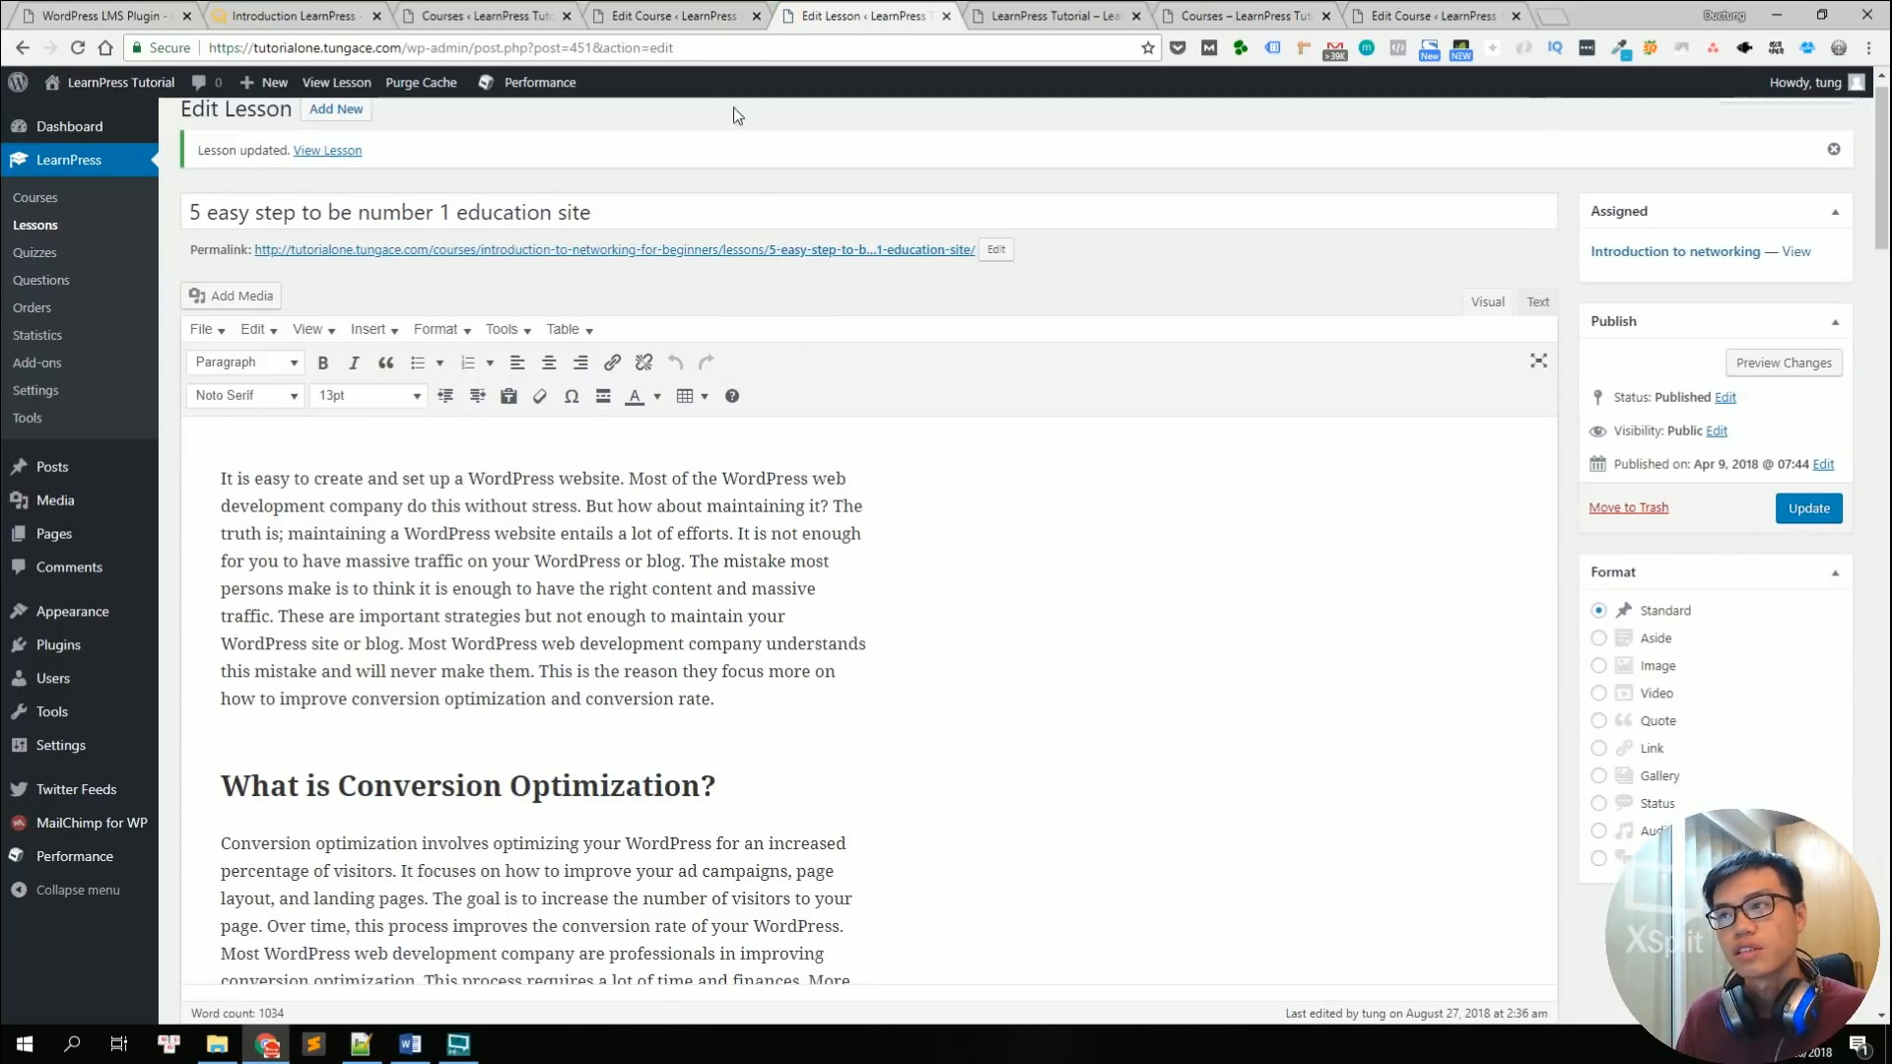
Step: Open the "Introduction to networking" course for editing from the admin course list and view its curriculum
click(674, 12)
click(483, 15)
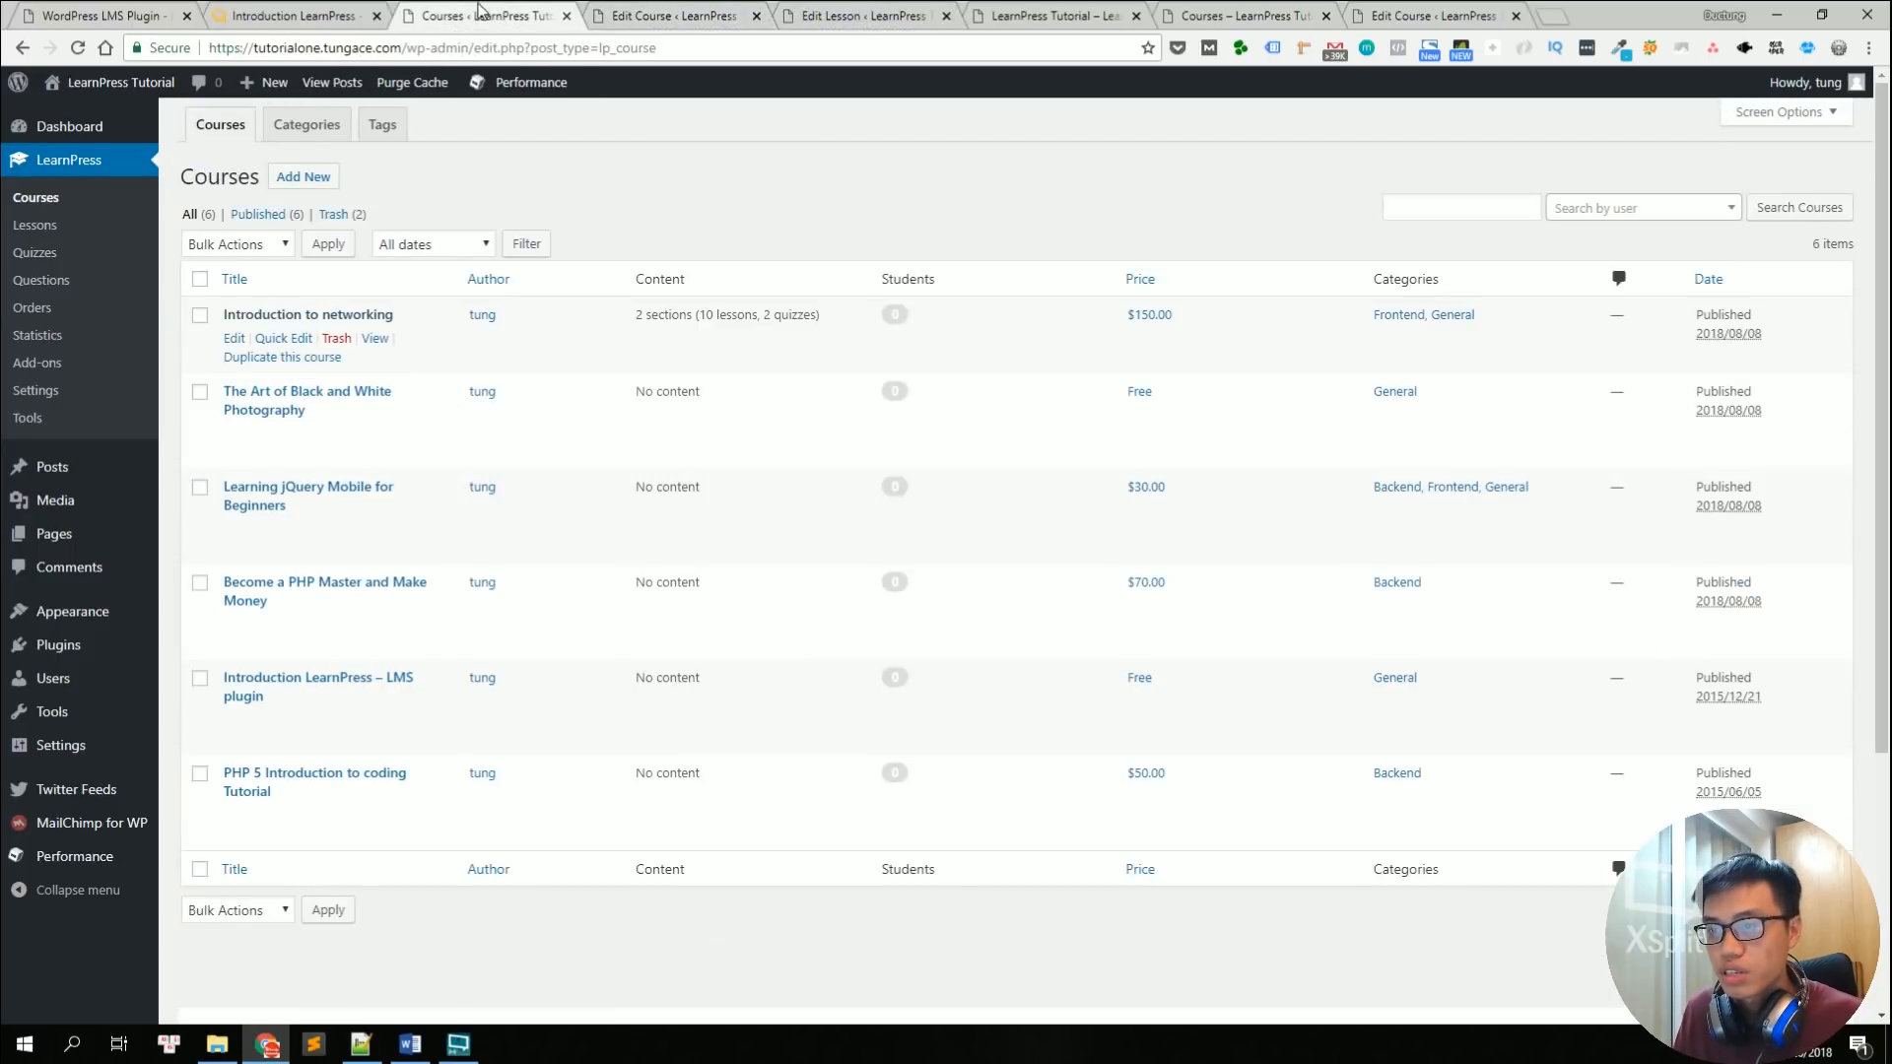
click(353, 320)
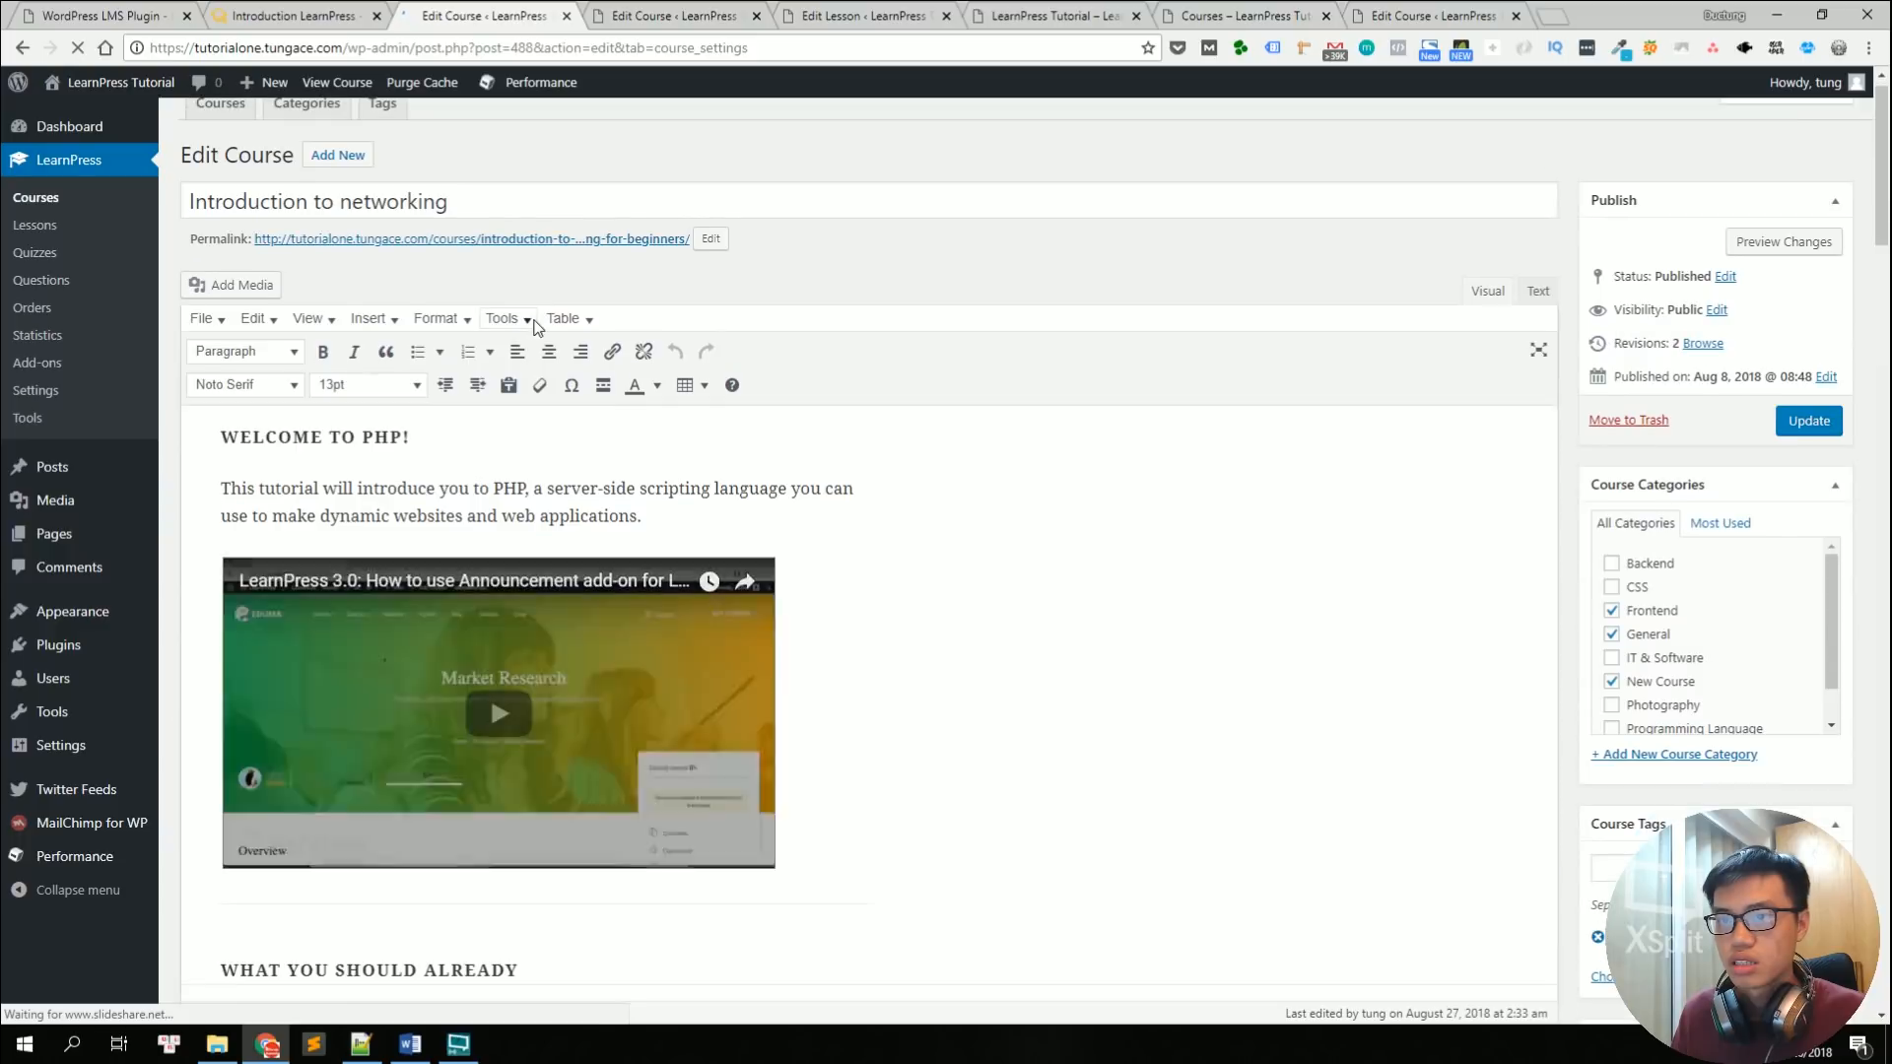
scroll(505, 506, down, 10)
scroll(504, 507, down, 8)
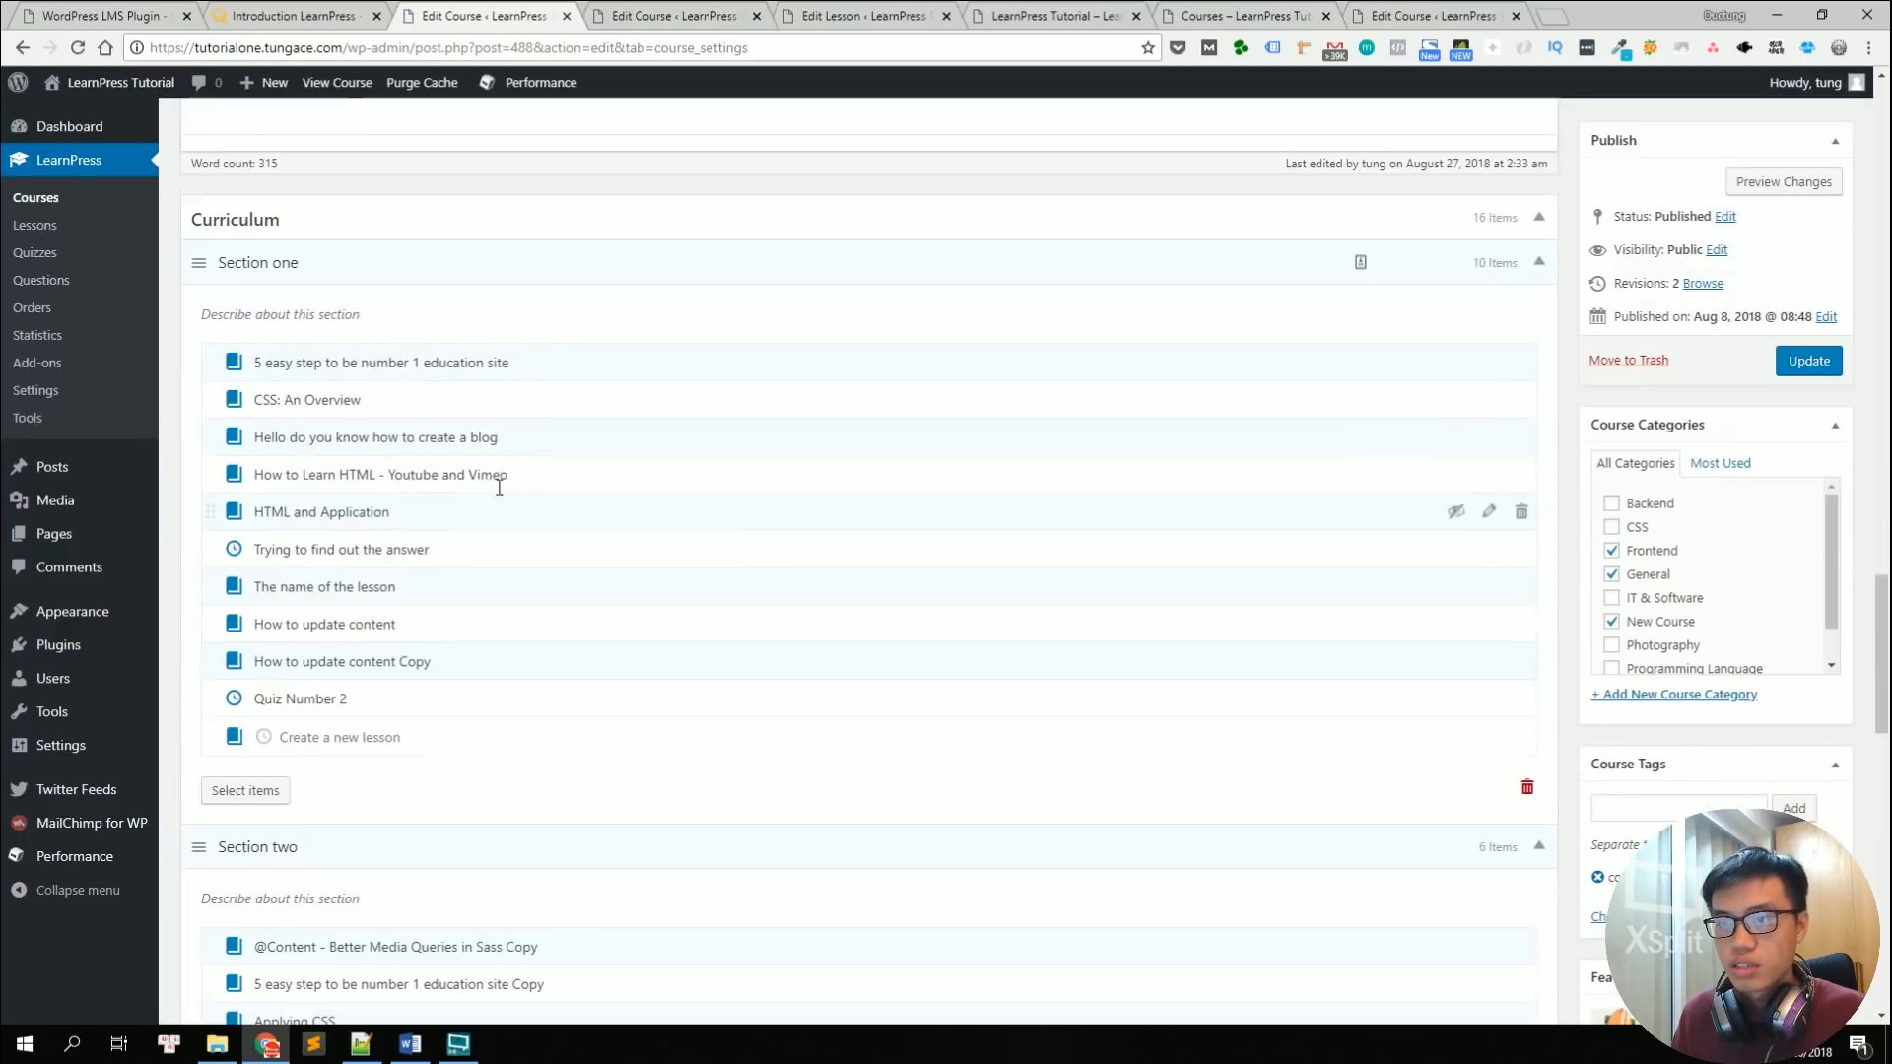
Step: Open the quiz "Trying to find out the answer" from Section one for editing and view its questions and general settings
triple_click(785, 543)
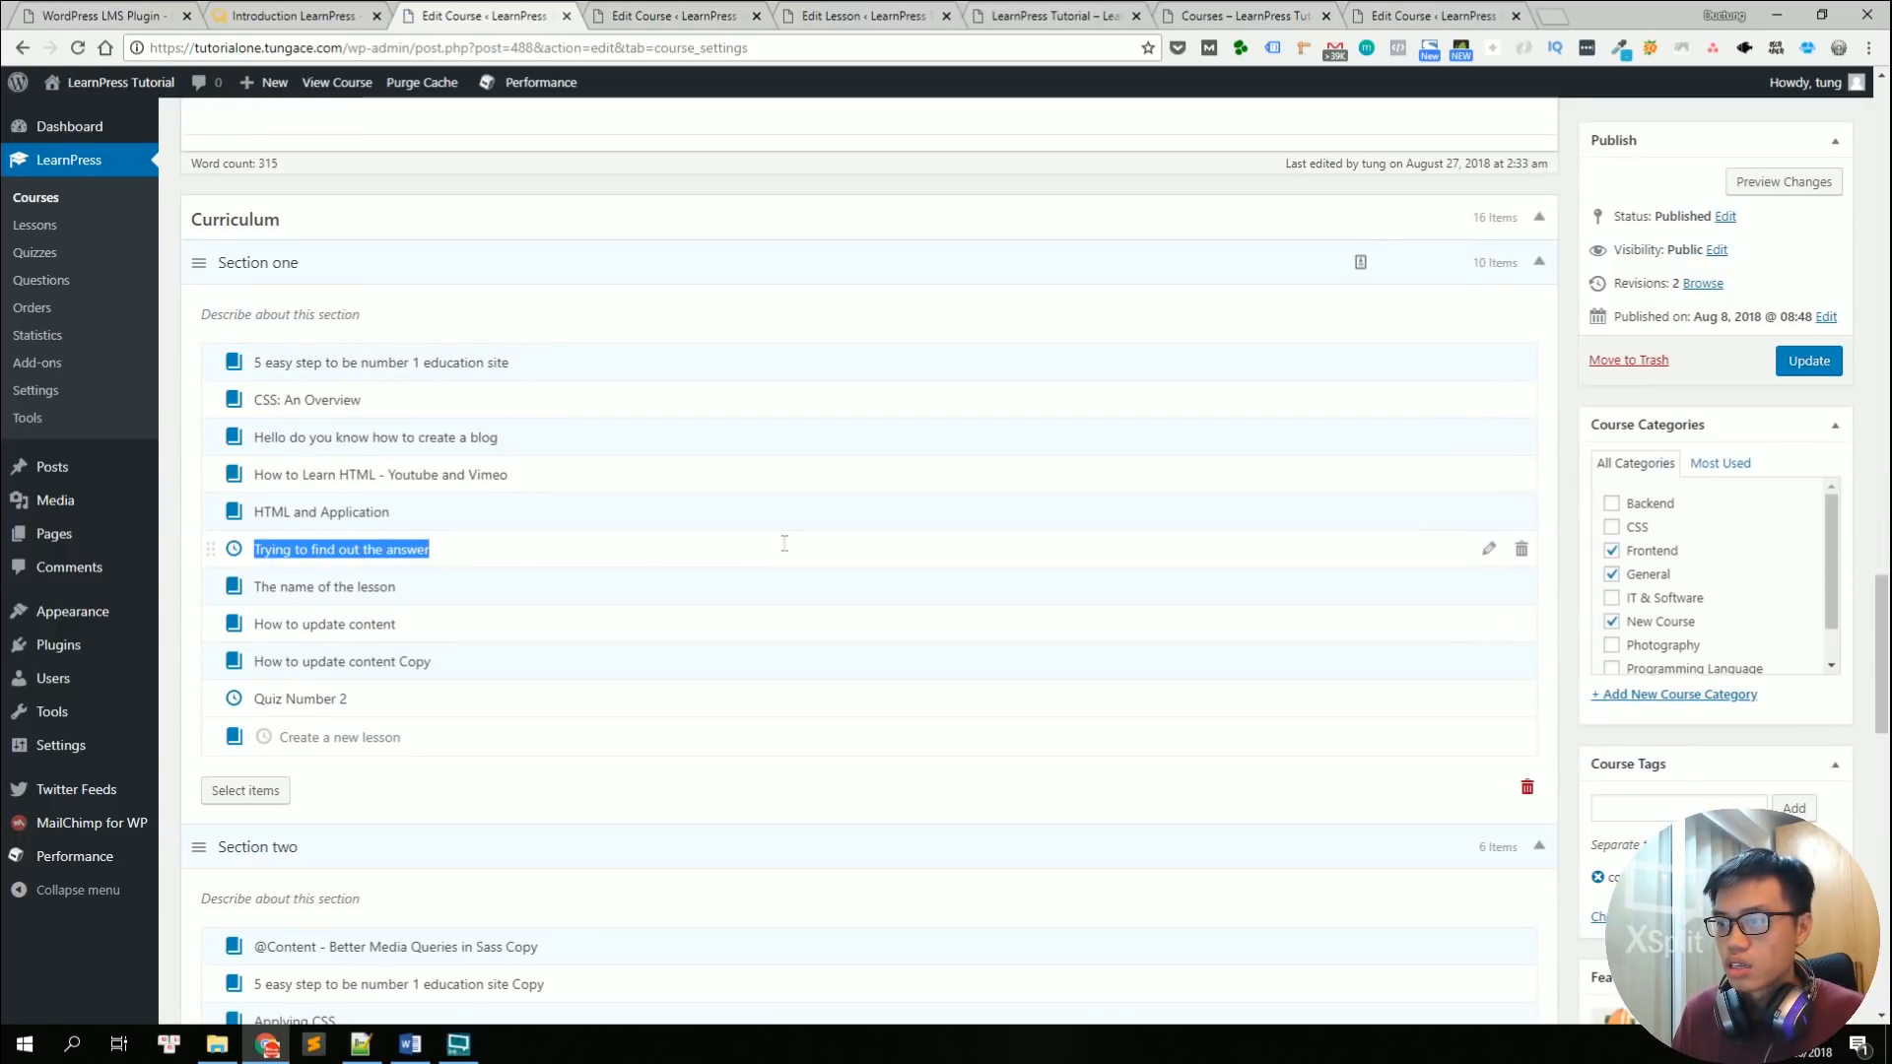
click(1489, 554)
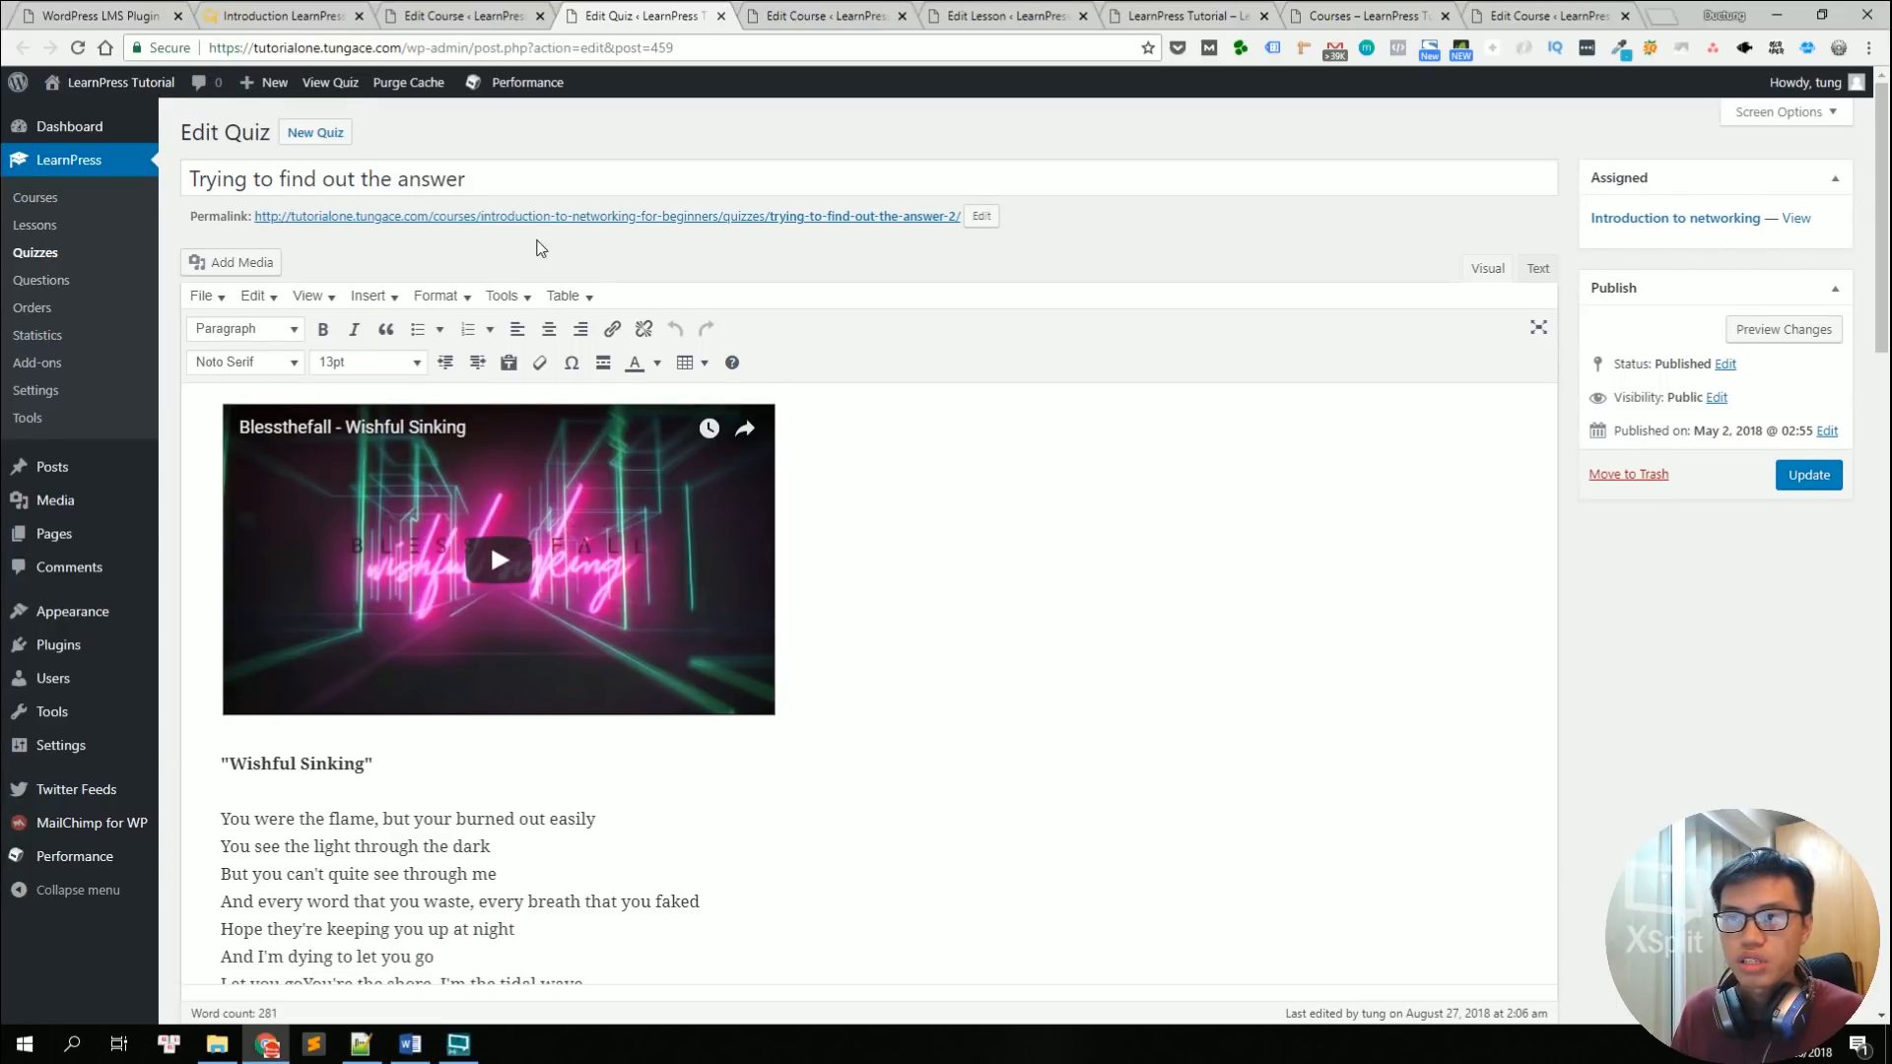
middle_click(1065, 249)
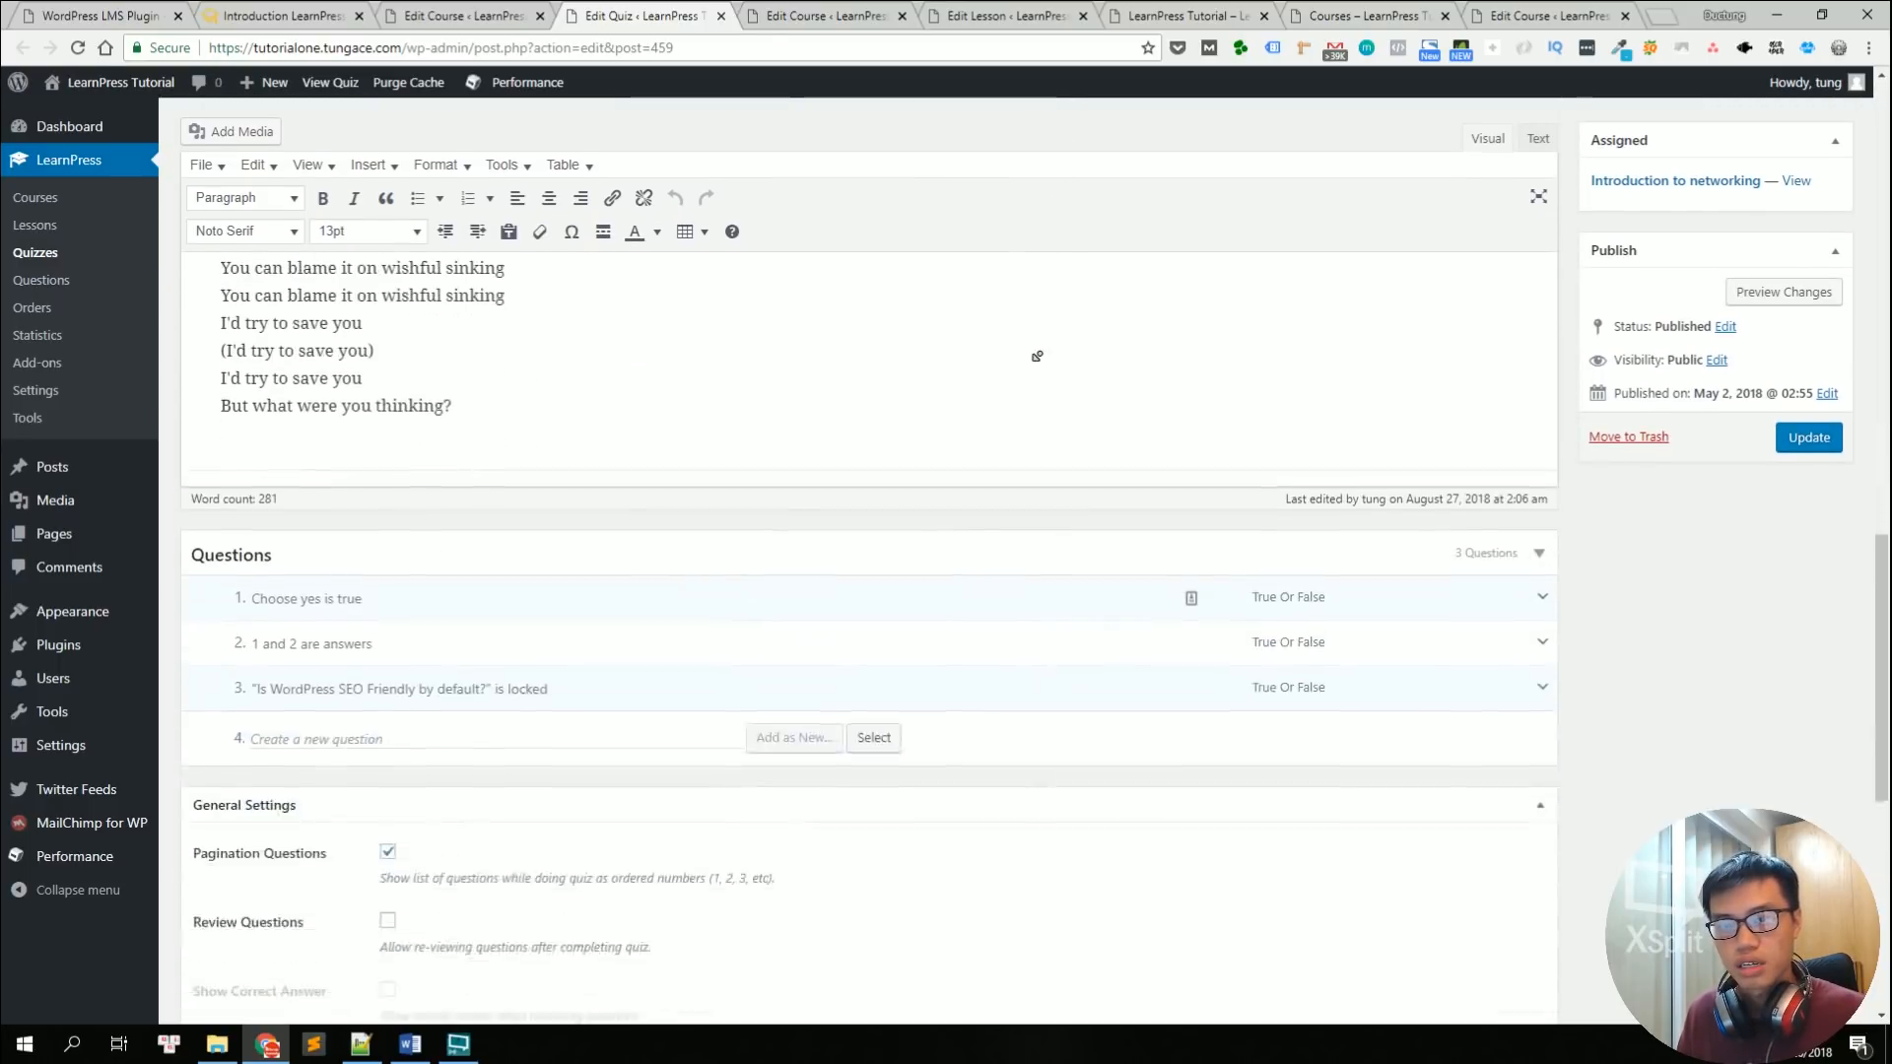
Step: Add a new question titled "question title one" to the quiz's question list
middle_click(1051, 280)
middle_click(958, 372)
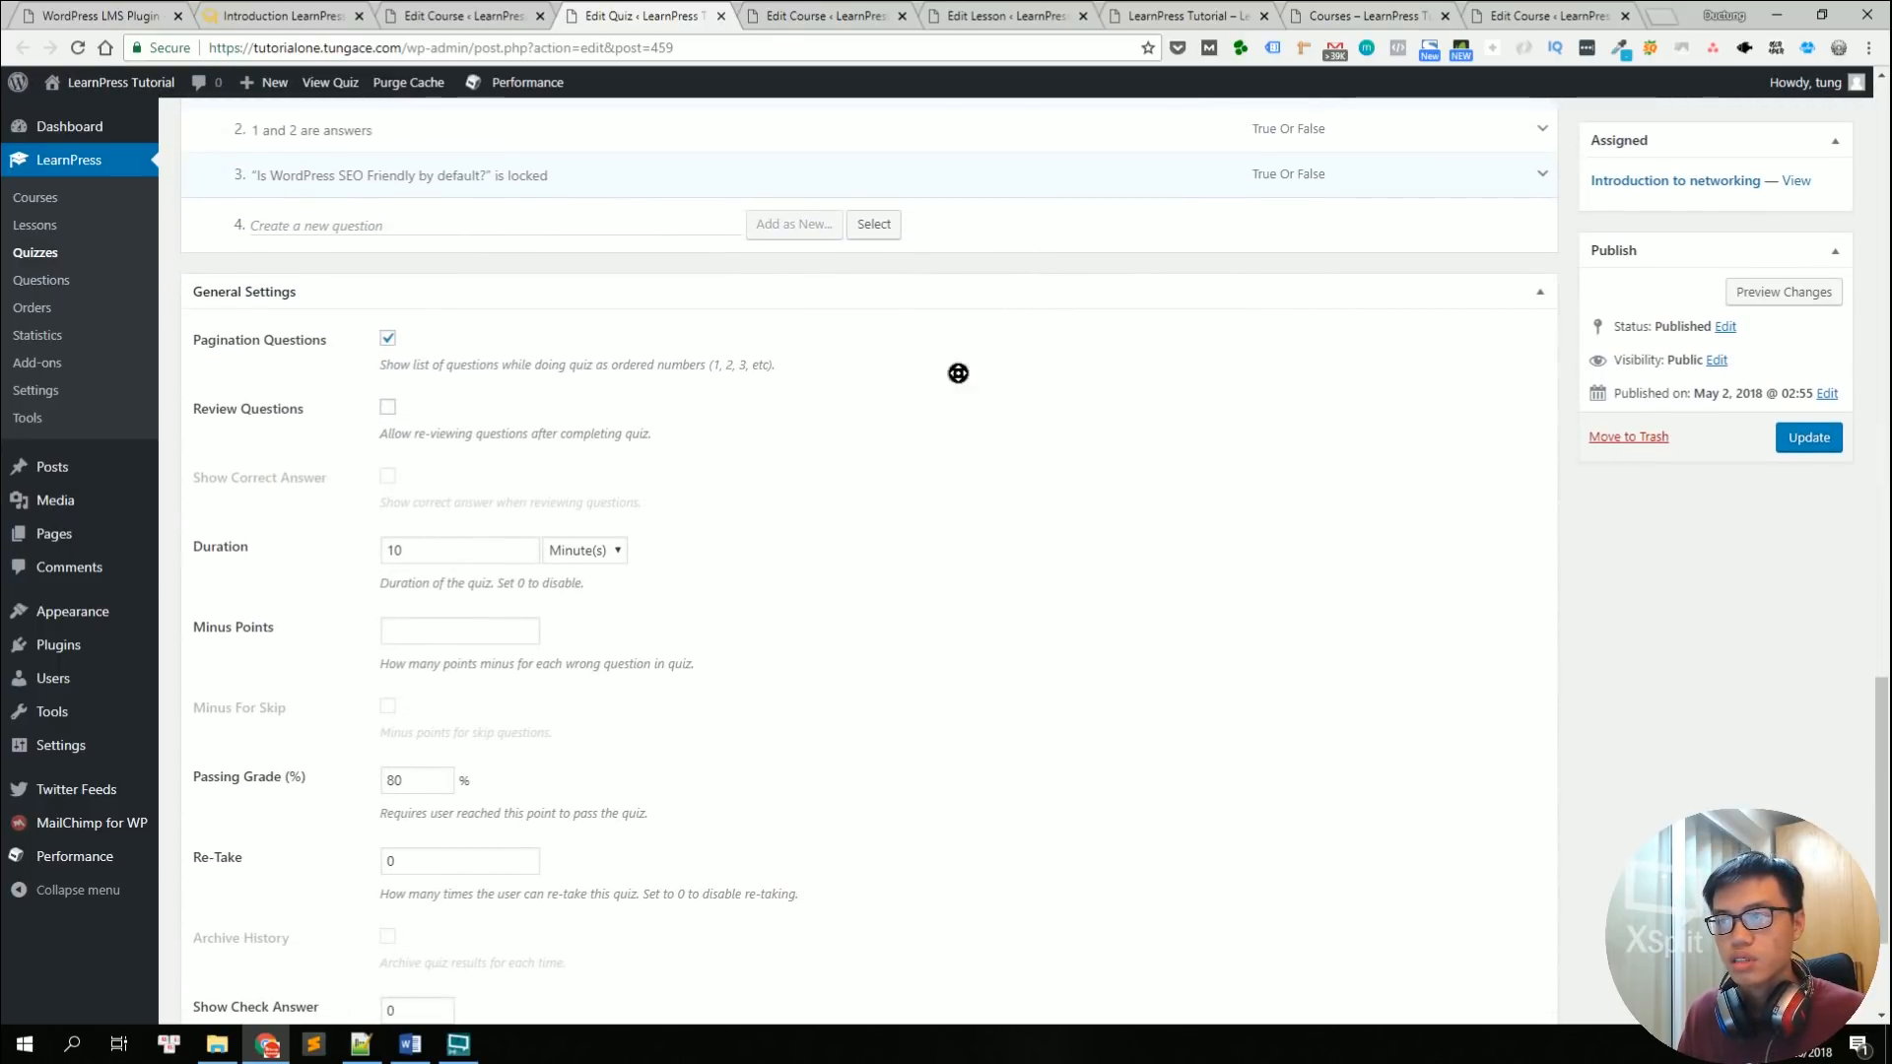
middle_click(1030, 138)
middle_click(1091, 264)
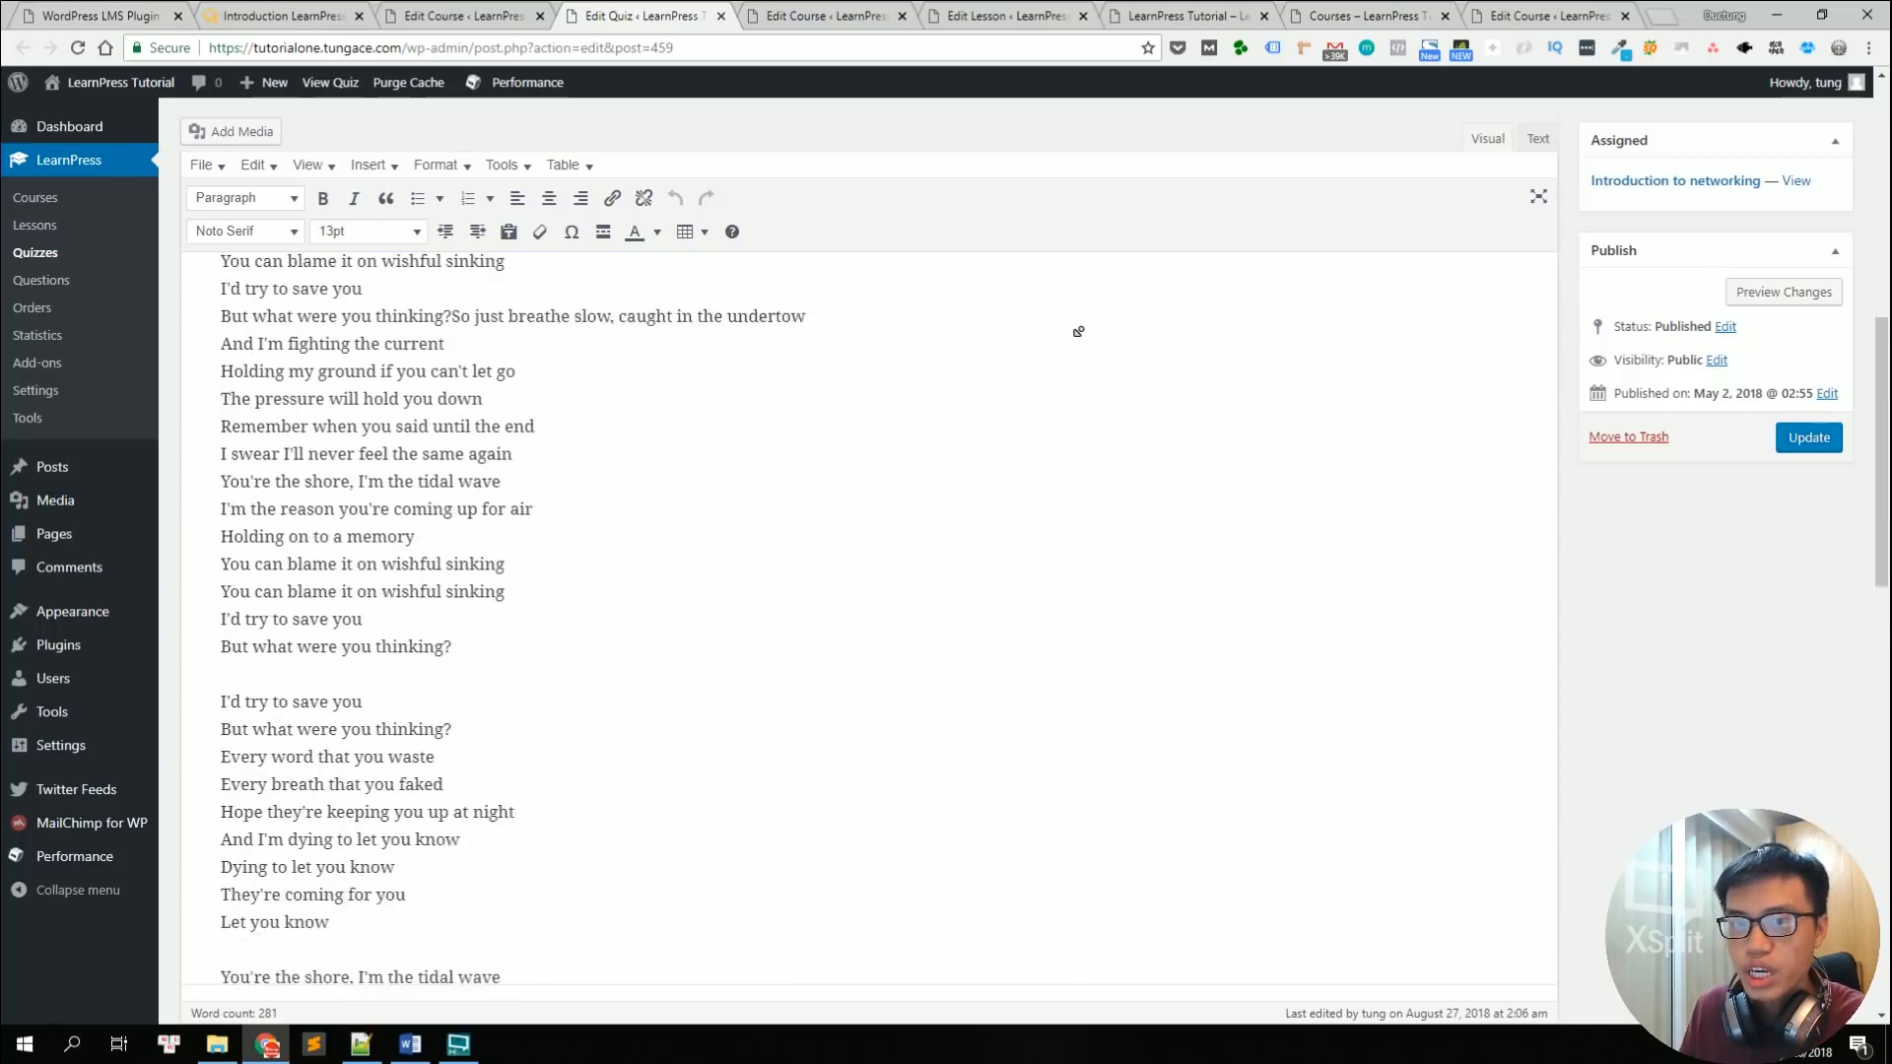
middle_click(1074, 338)
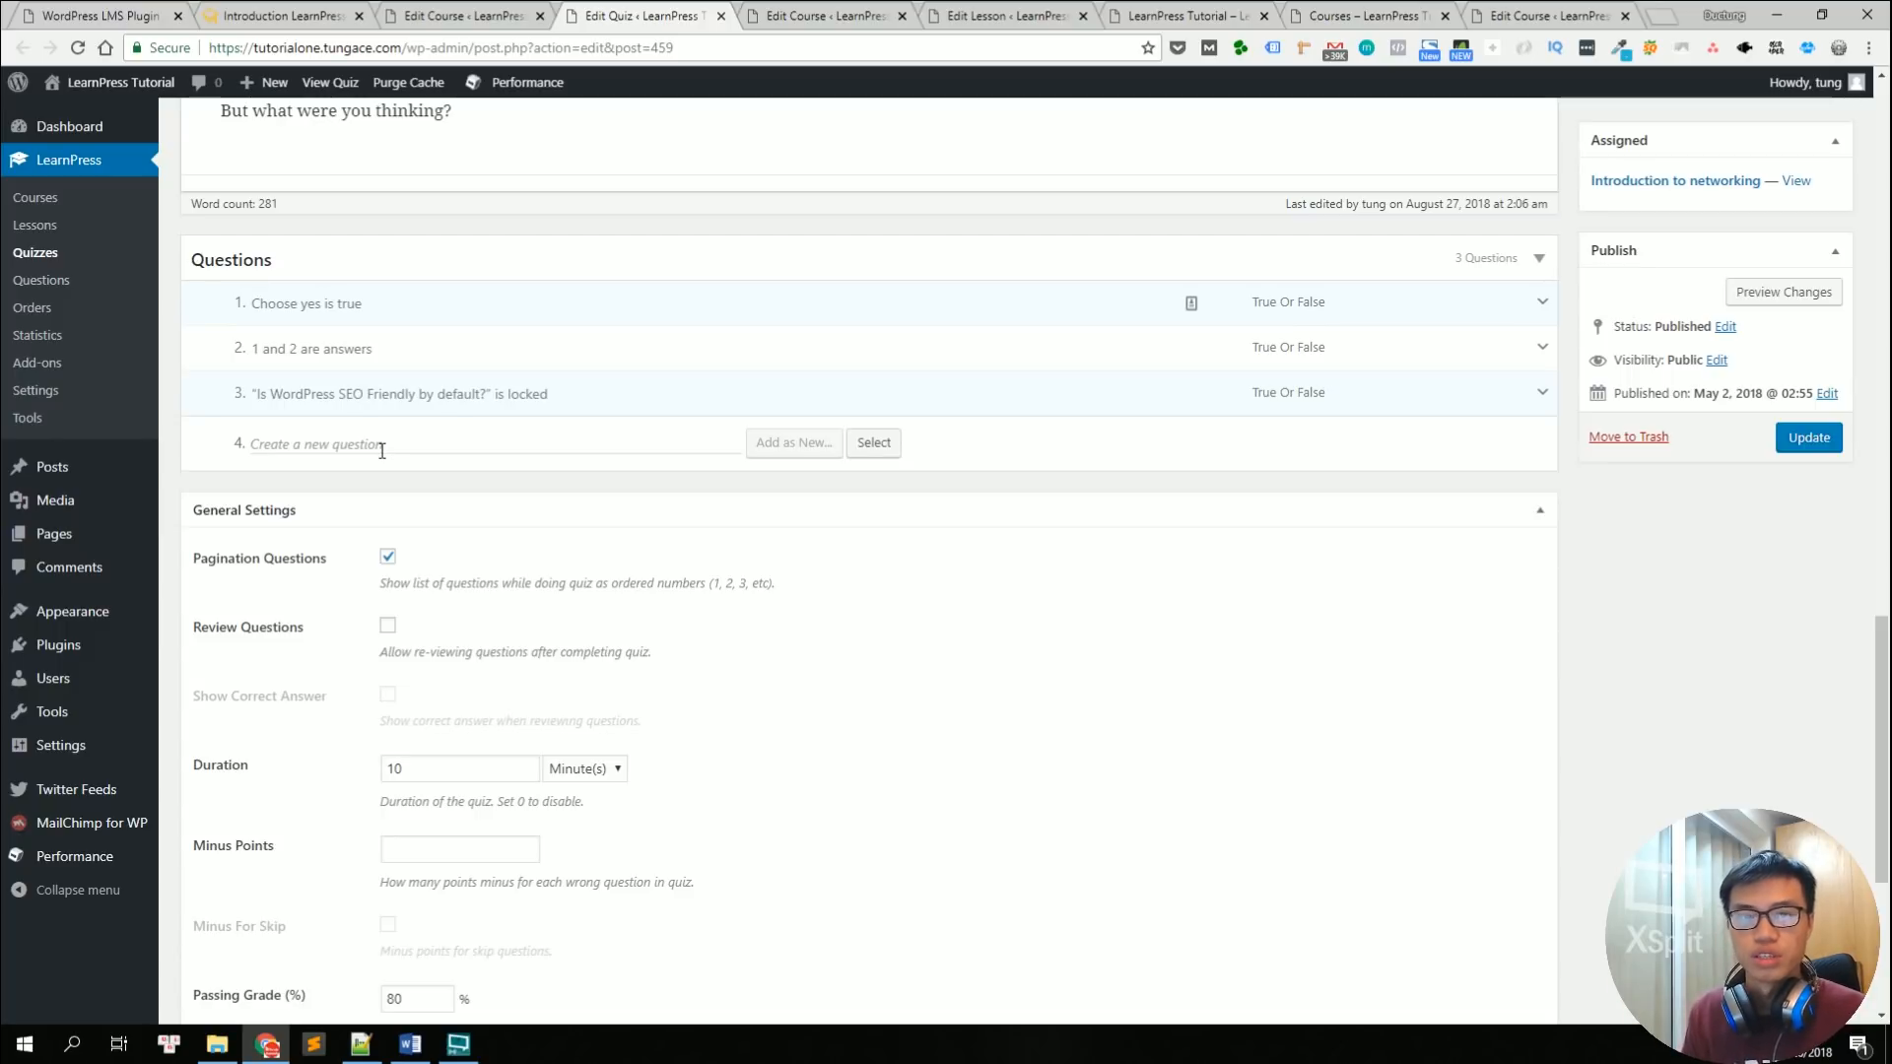
click(698, 443)
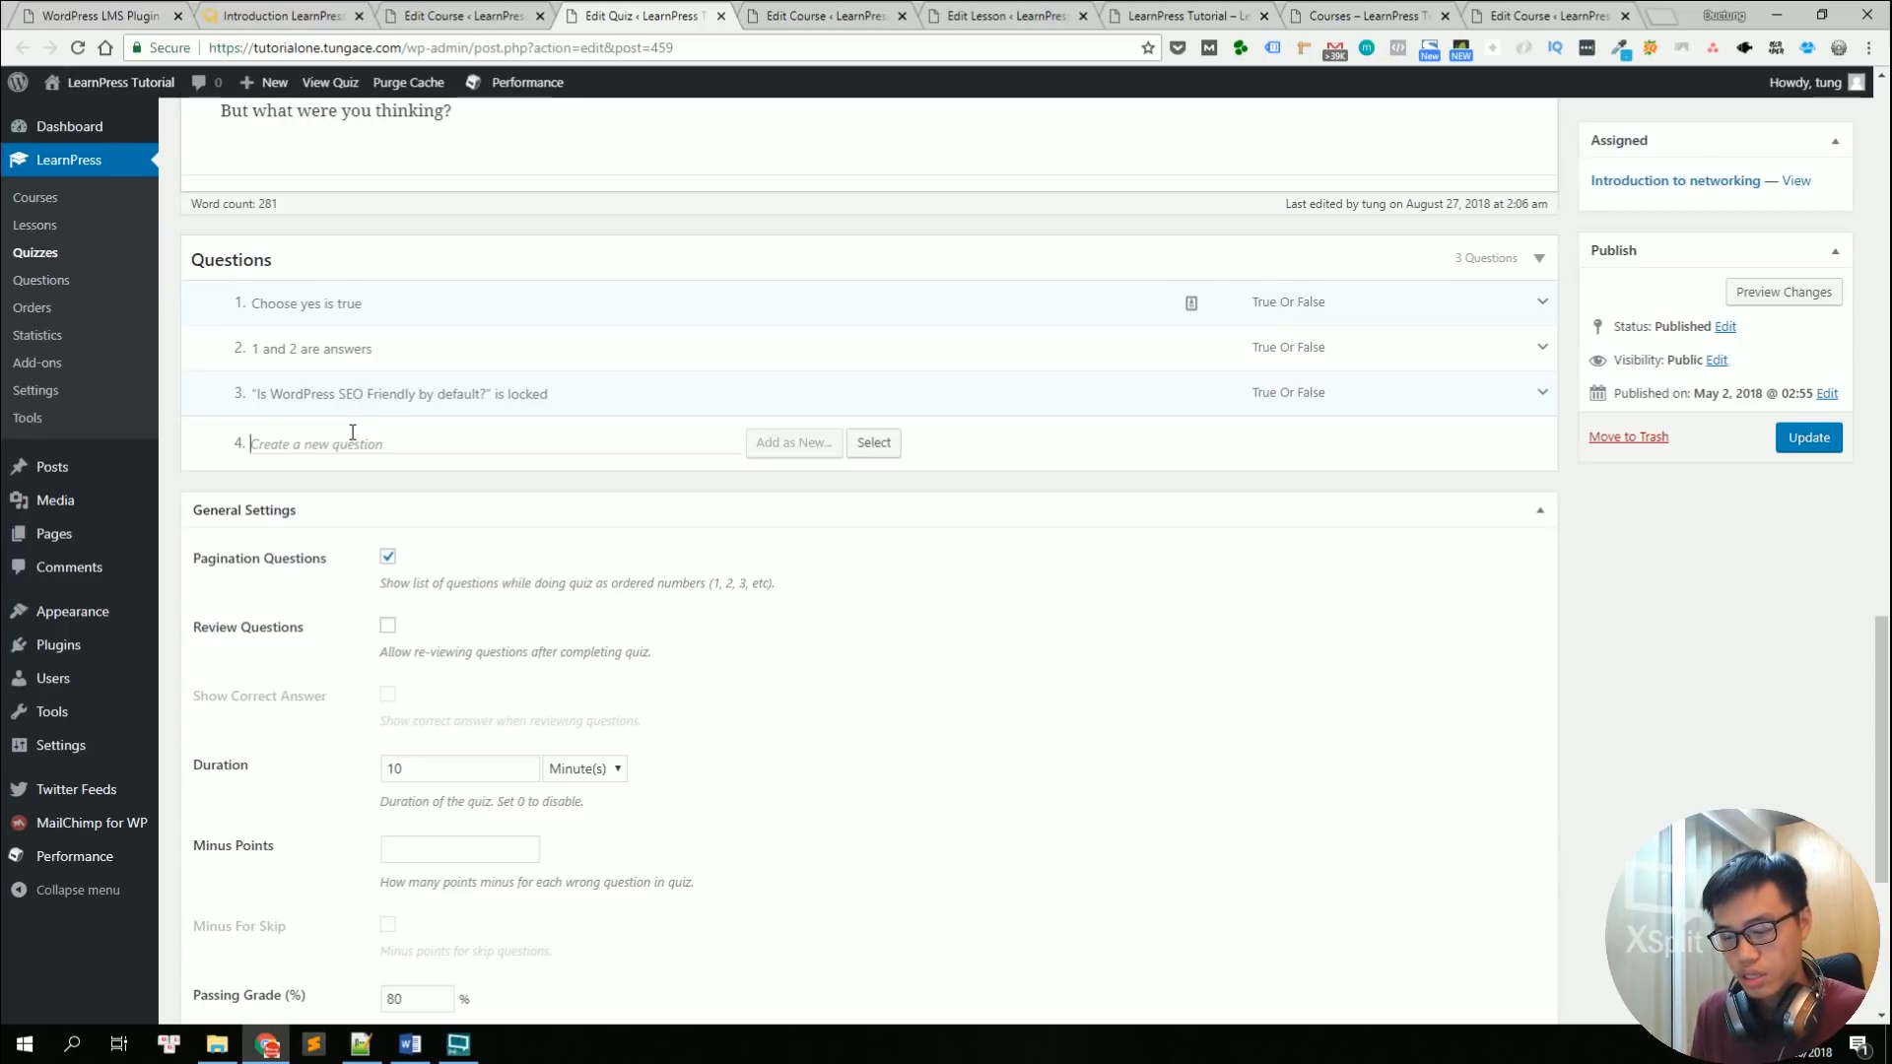
text(que)
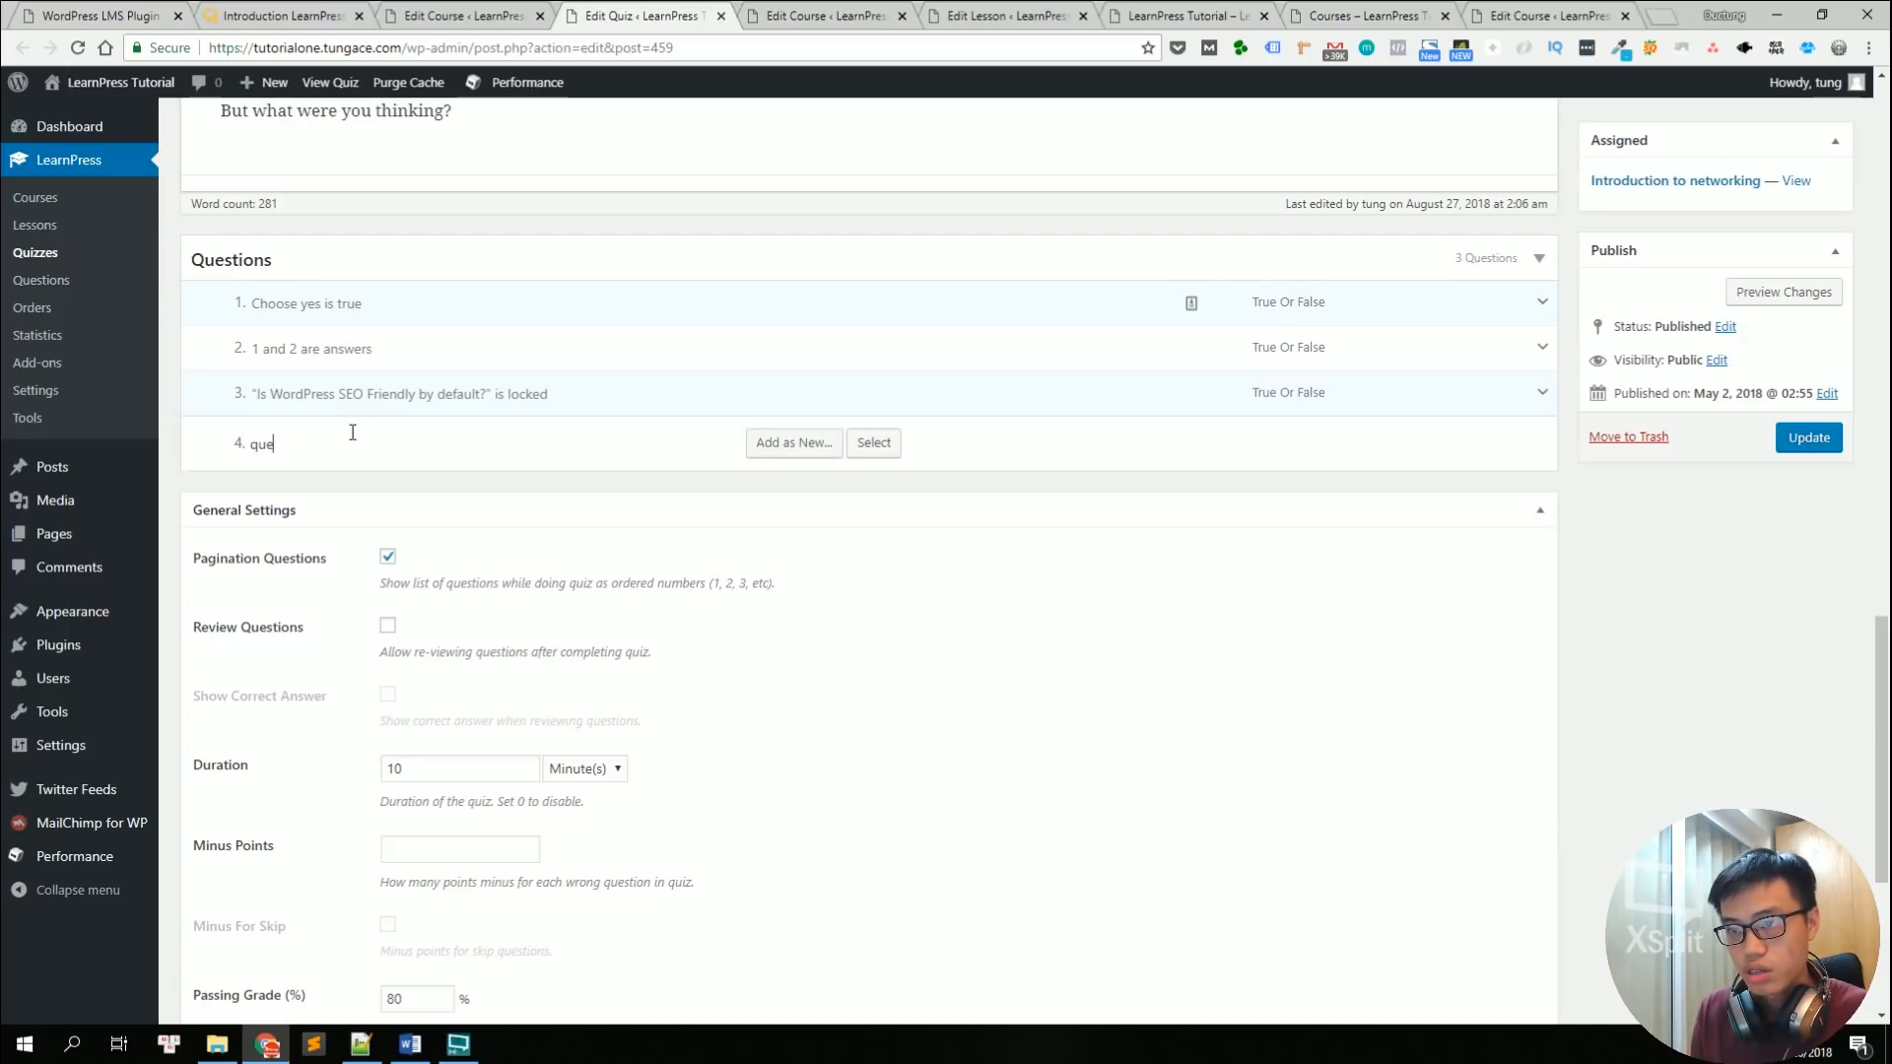
text(stion title)
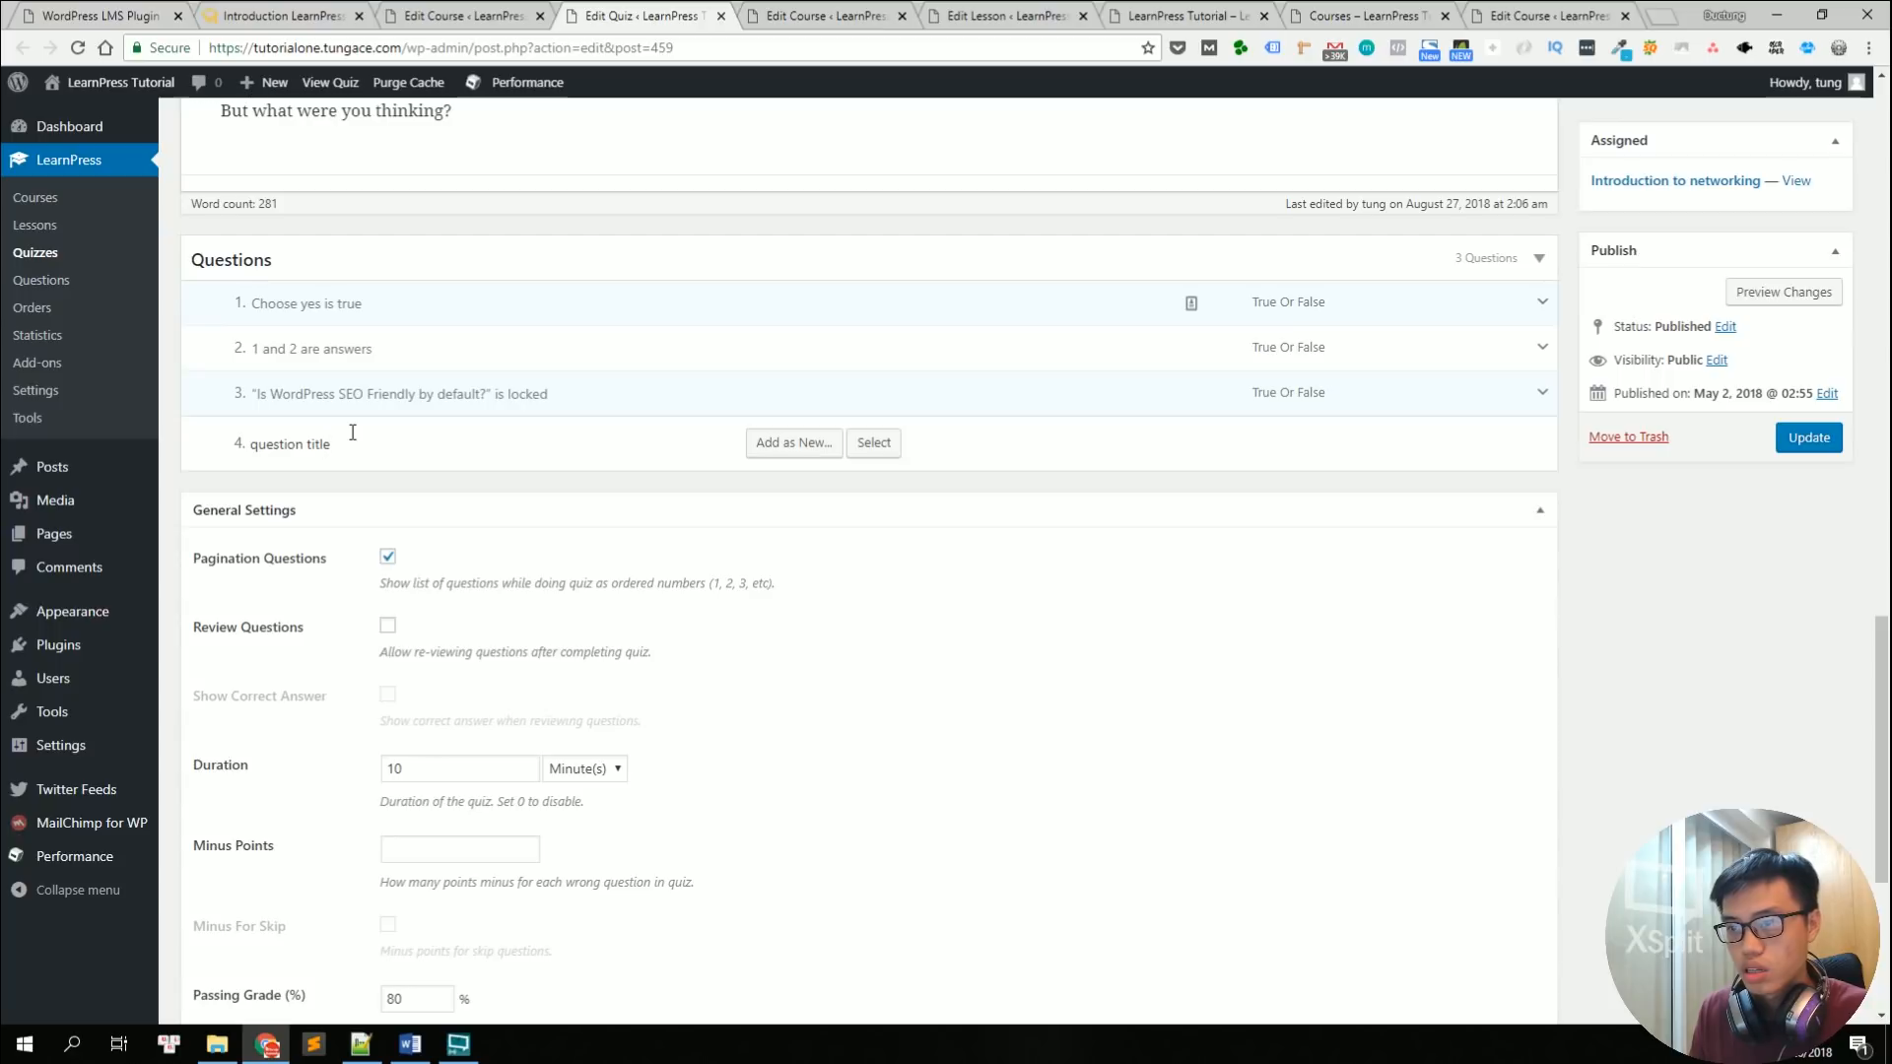
text( one)
key(Return)
Step: Change the type of "question title one" to Multi Choice and add a third answer option
scroll(351, 432, down, 3)
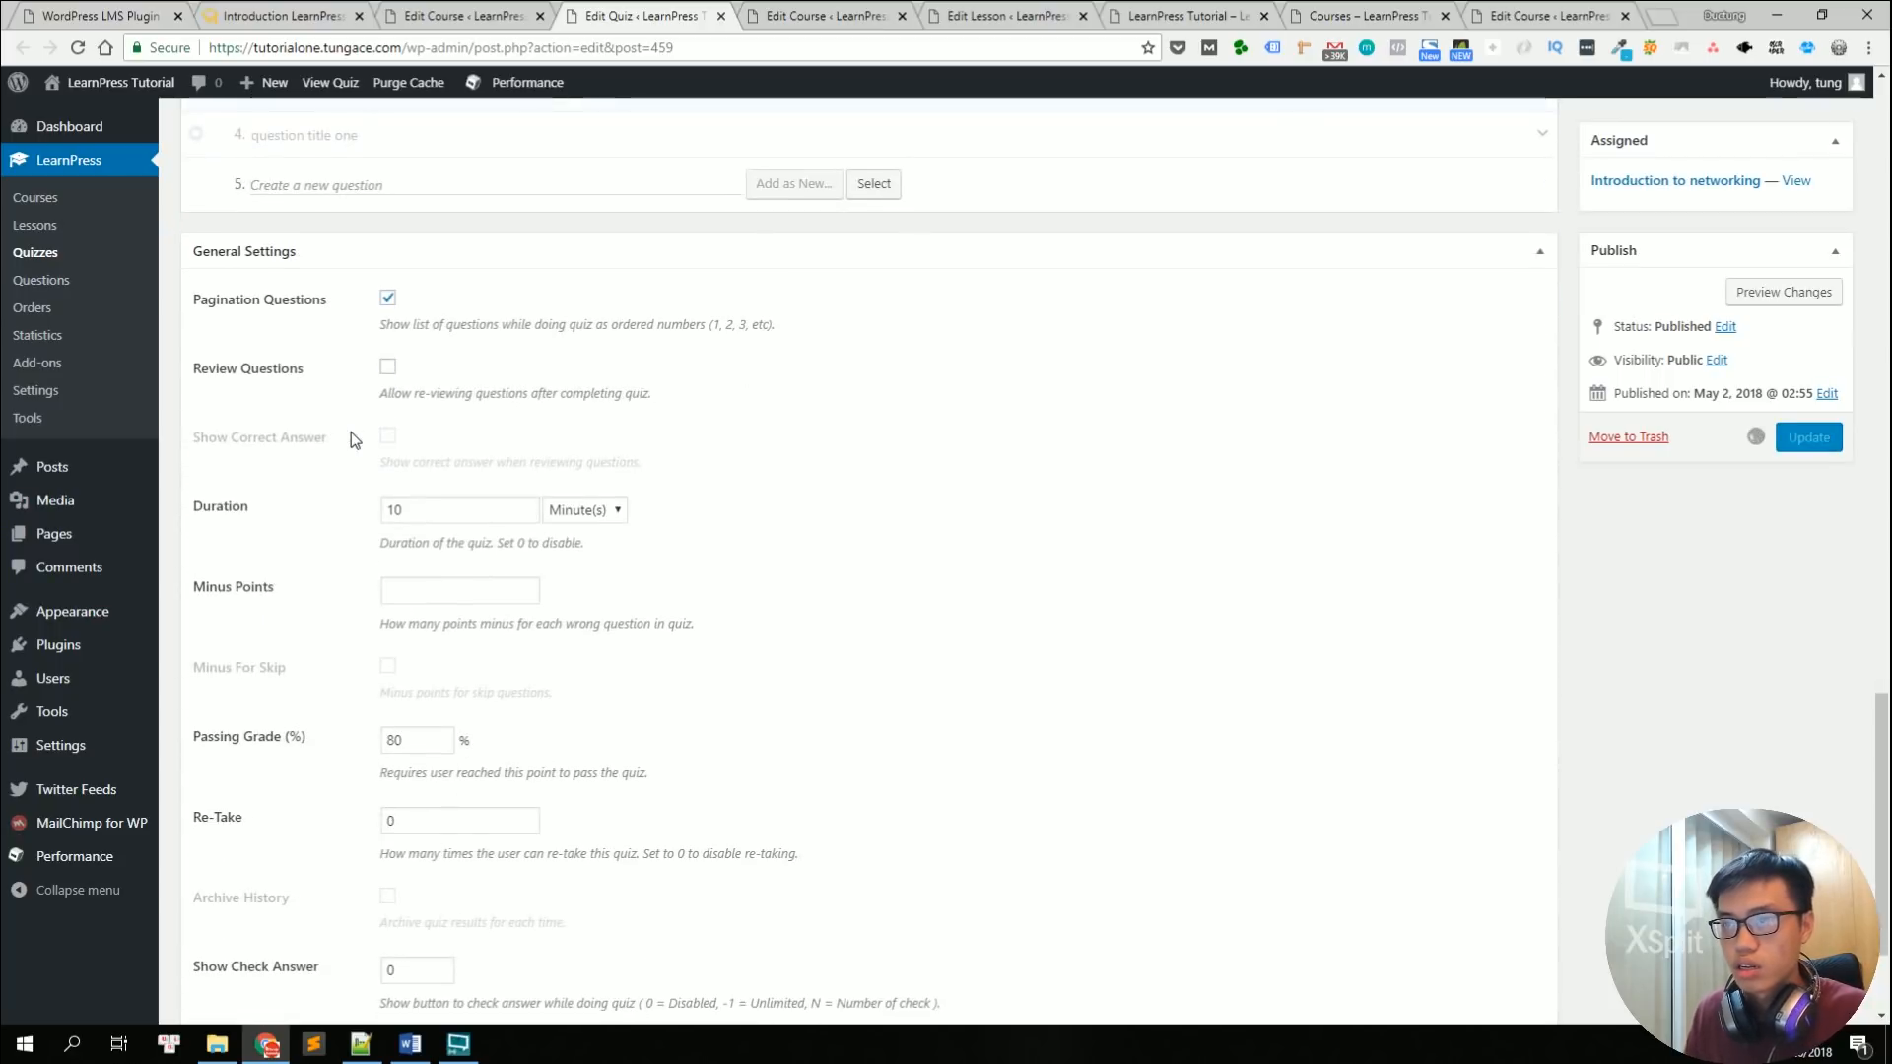
scroll(374, 470, up, 3)
scroll(718, 592, down, 1)
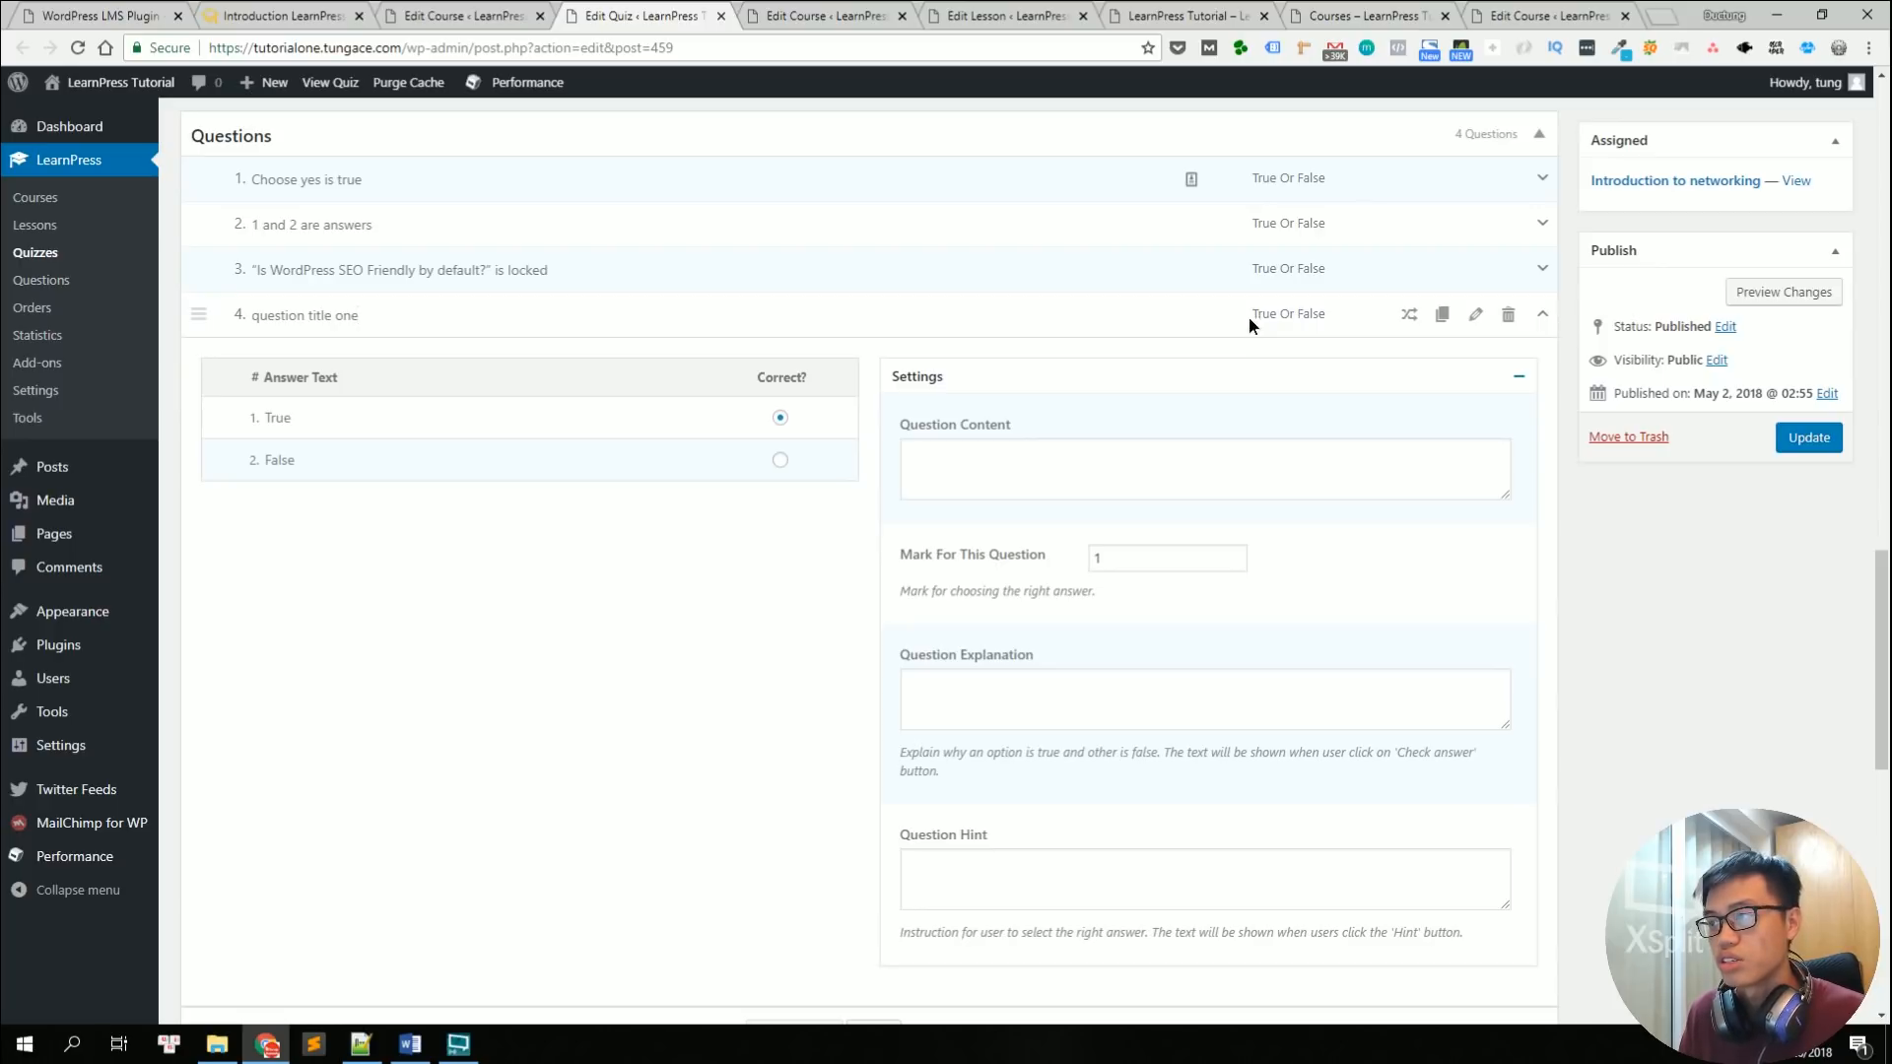
click(1334, 316)
mouse_move(1410, 318)
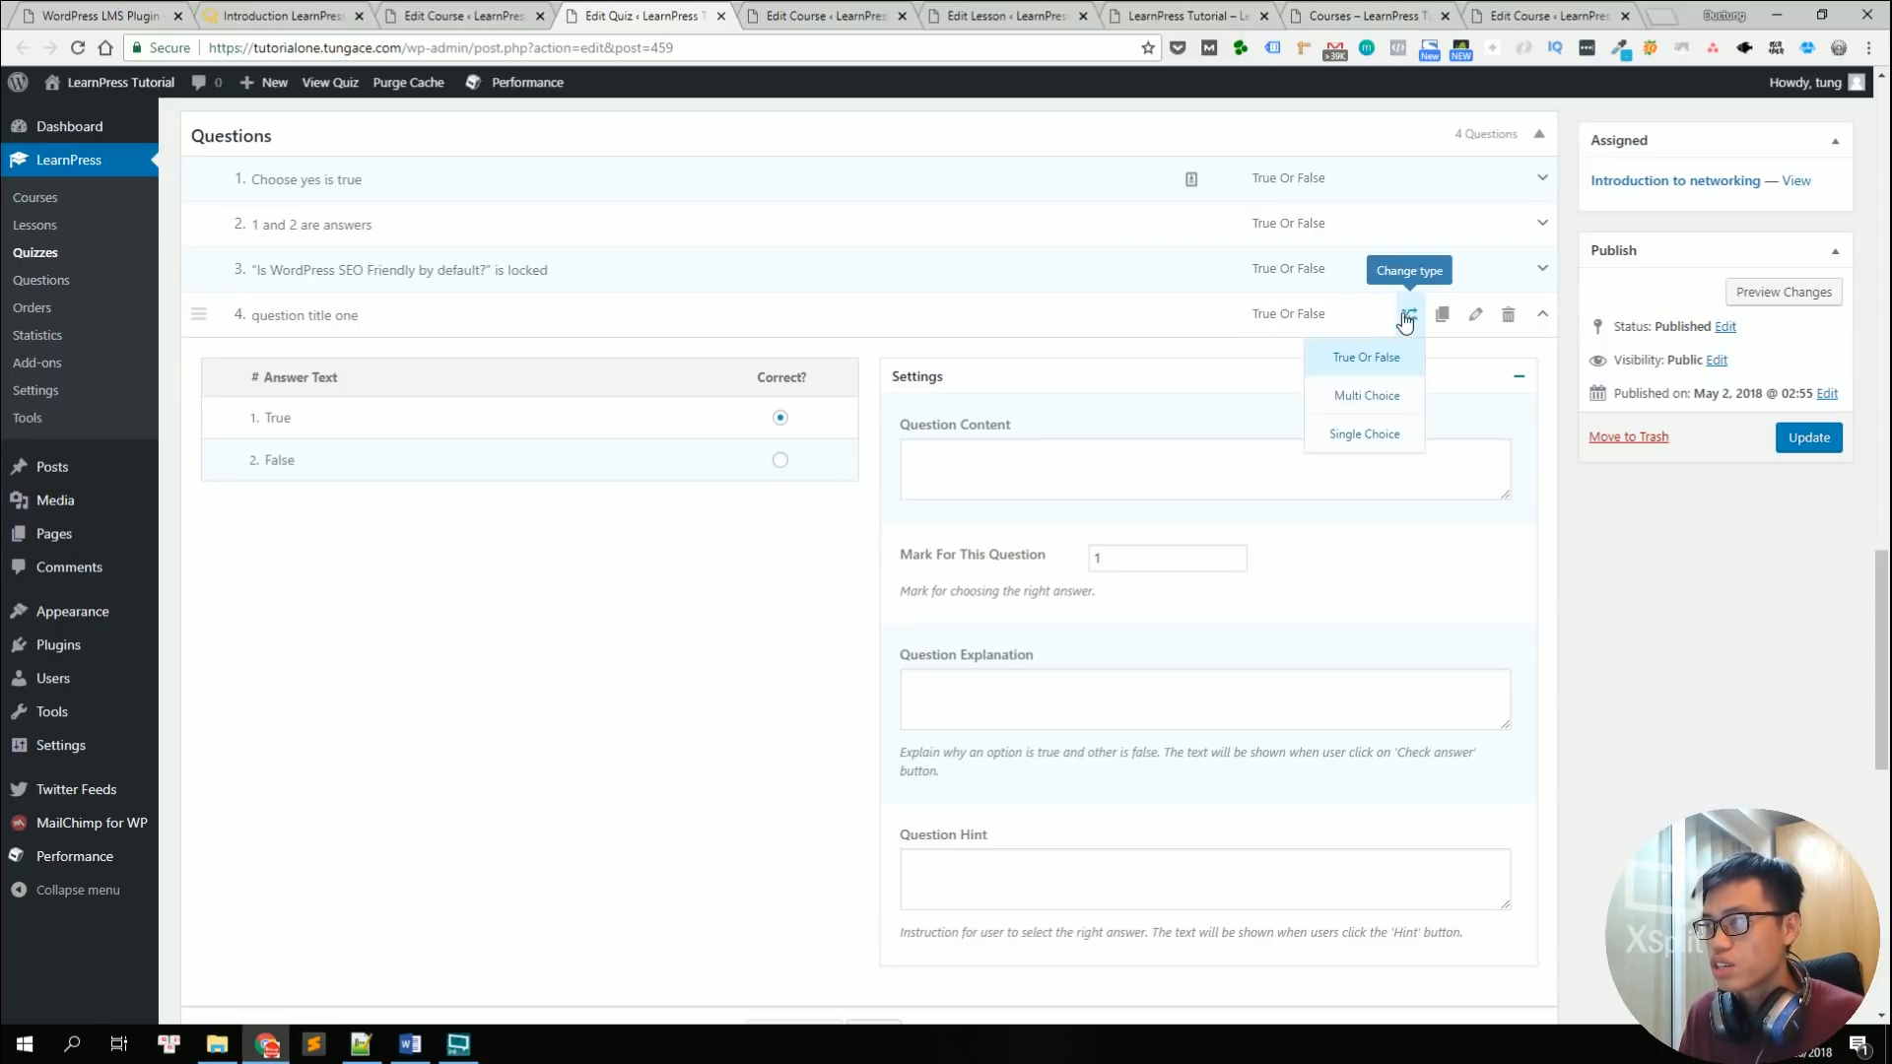
click(1383, 404)
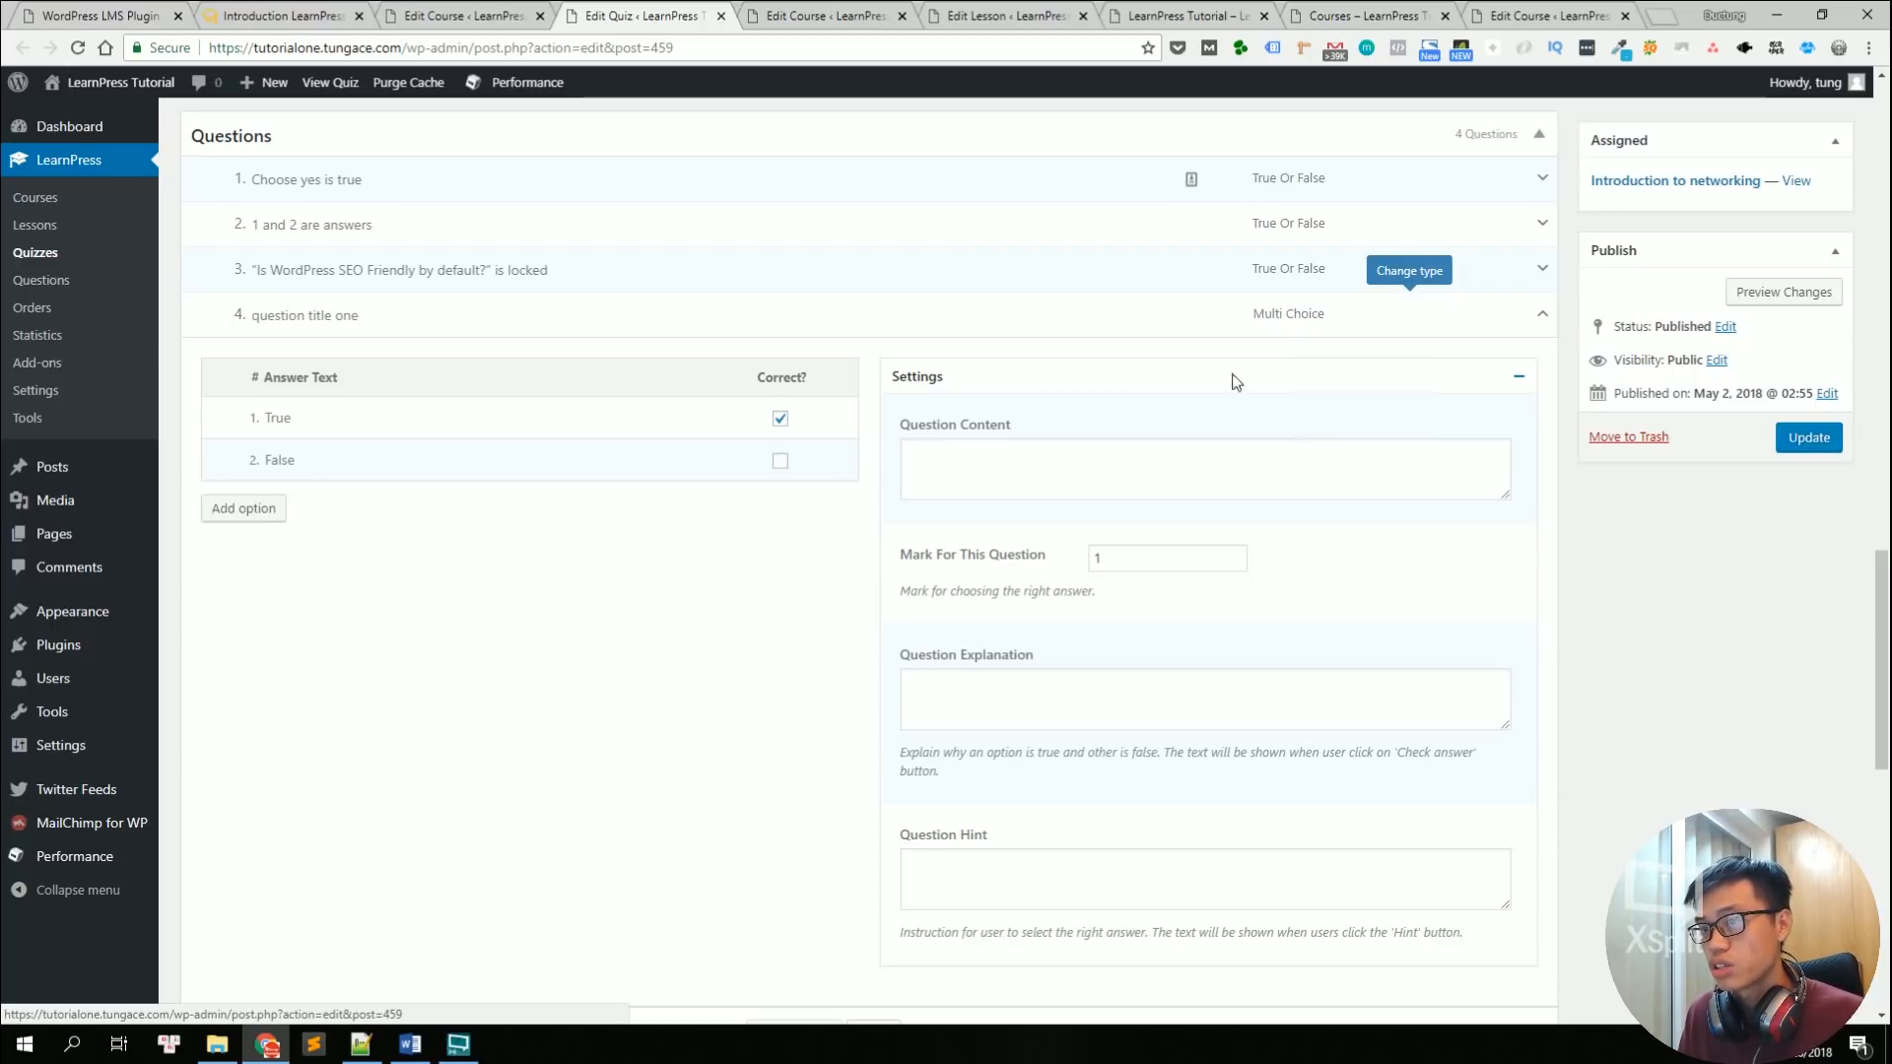
click(213, 515)
click(349, 414)
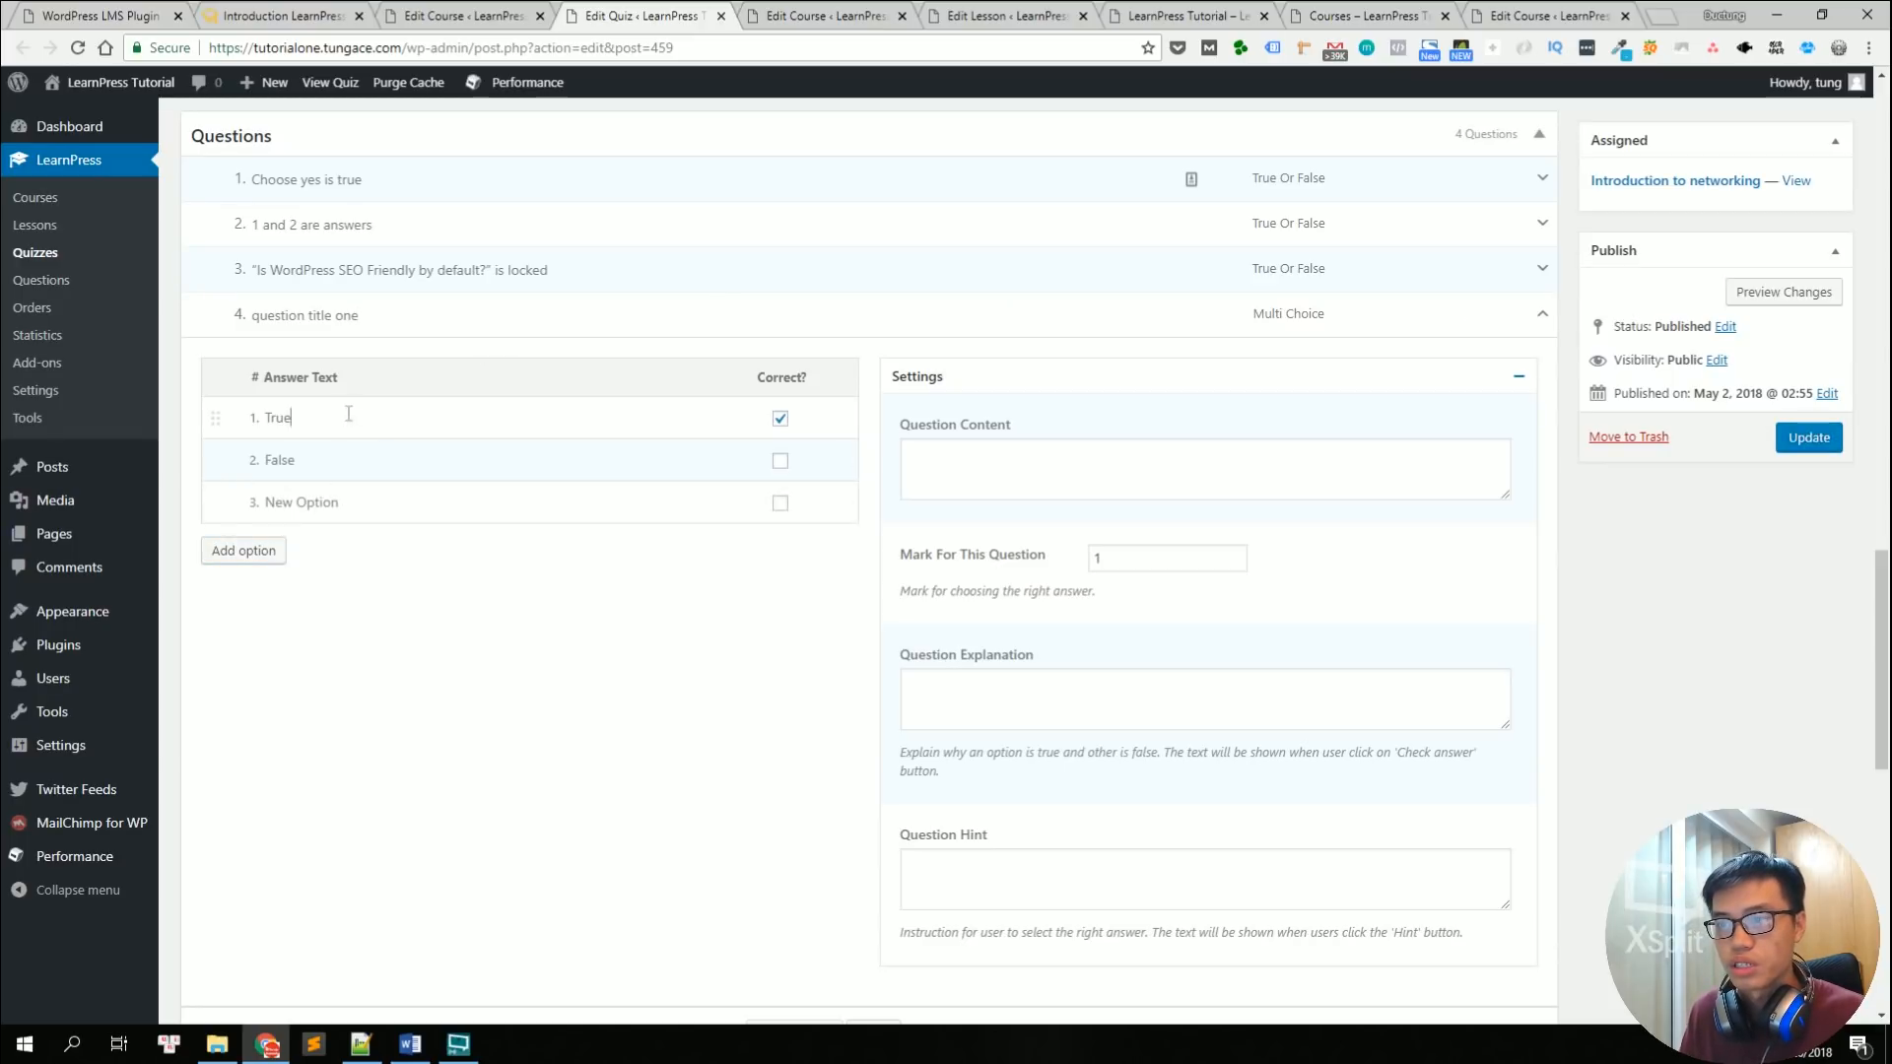
double_click(291, 418)
Step: Rename the fourth question as "1 + 1 =?" and expand its details
drag(251, 315, 383, 317)
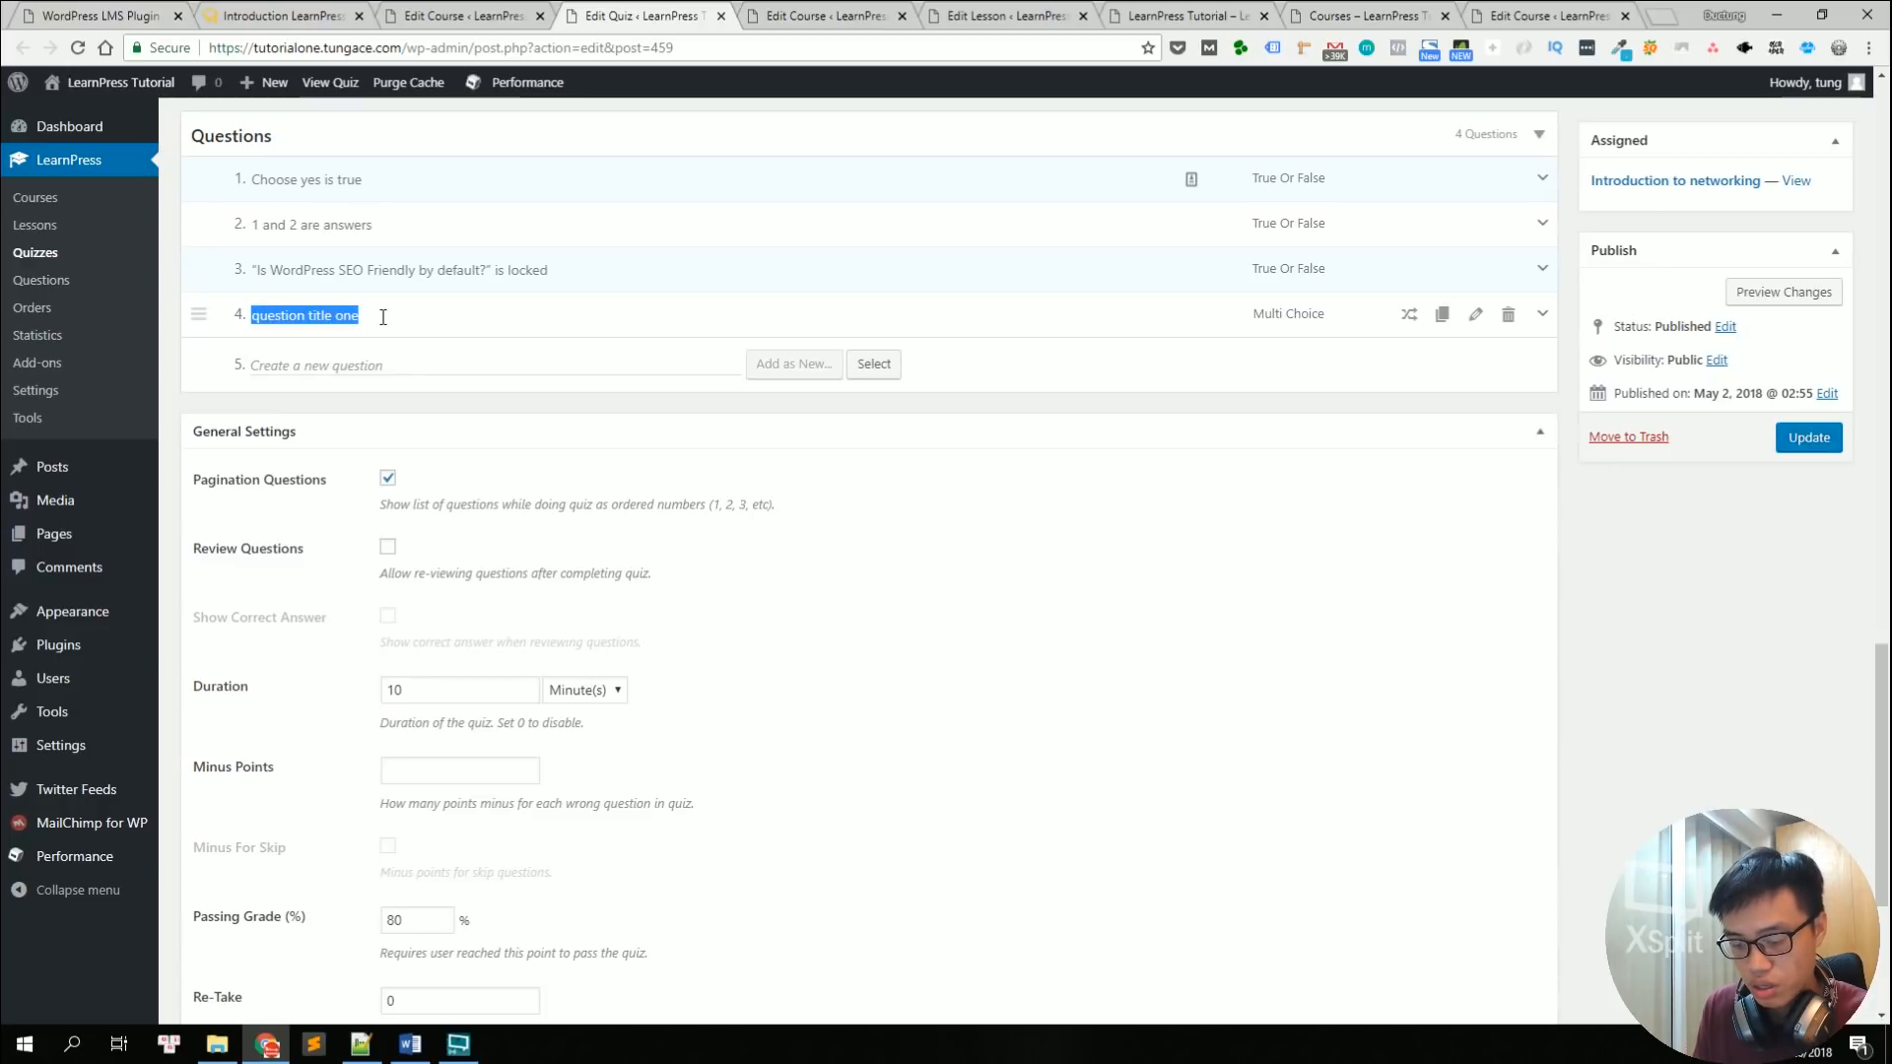
text(1 + 1 =?)
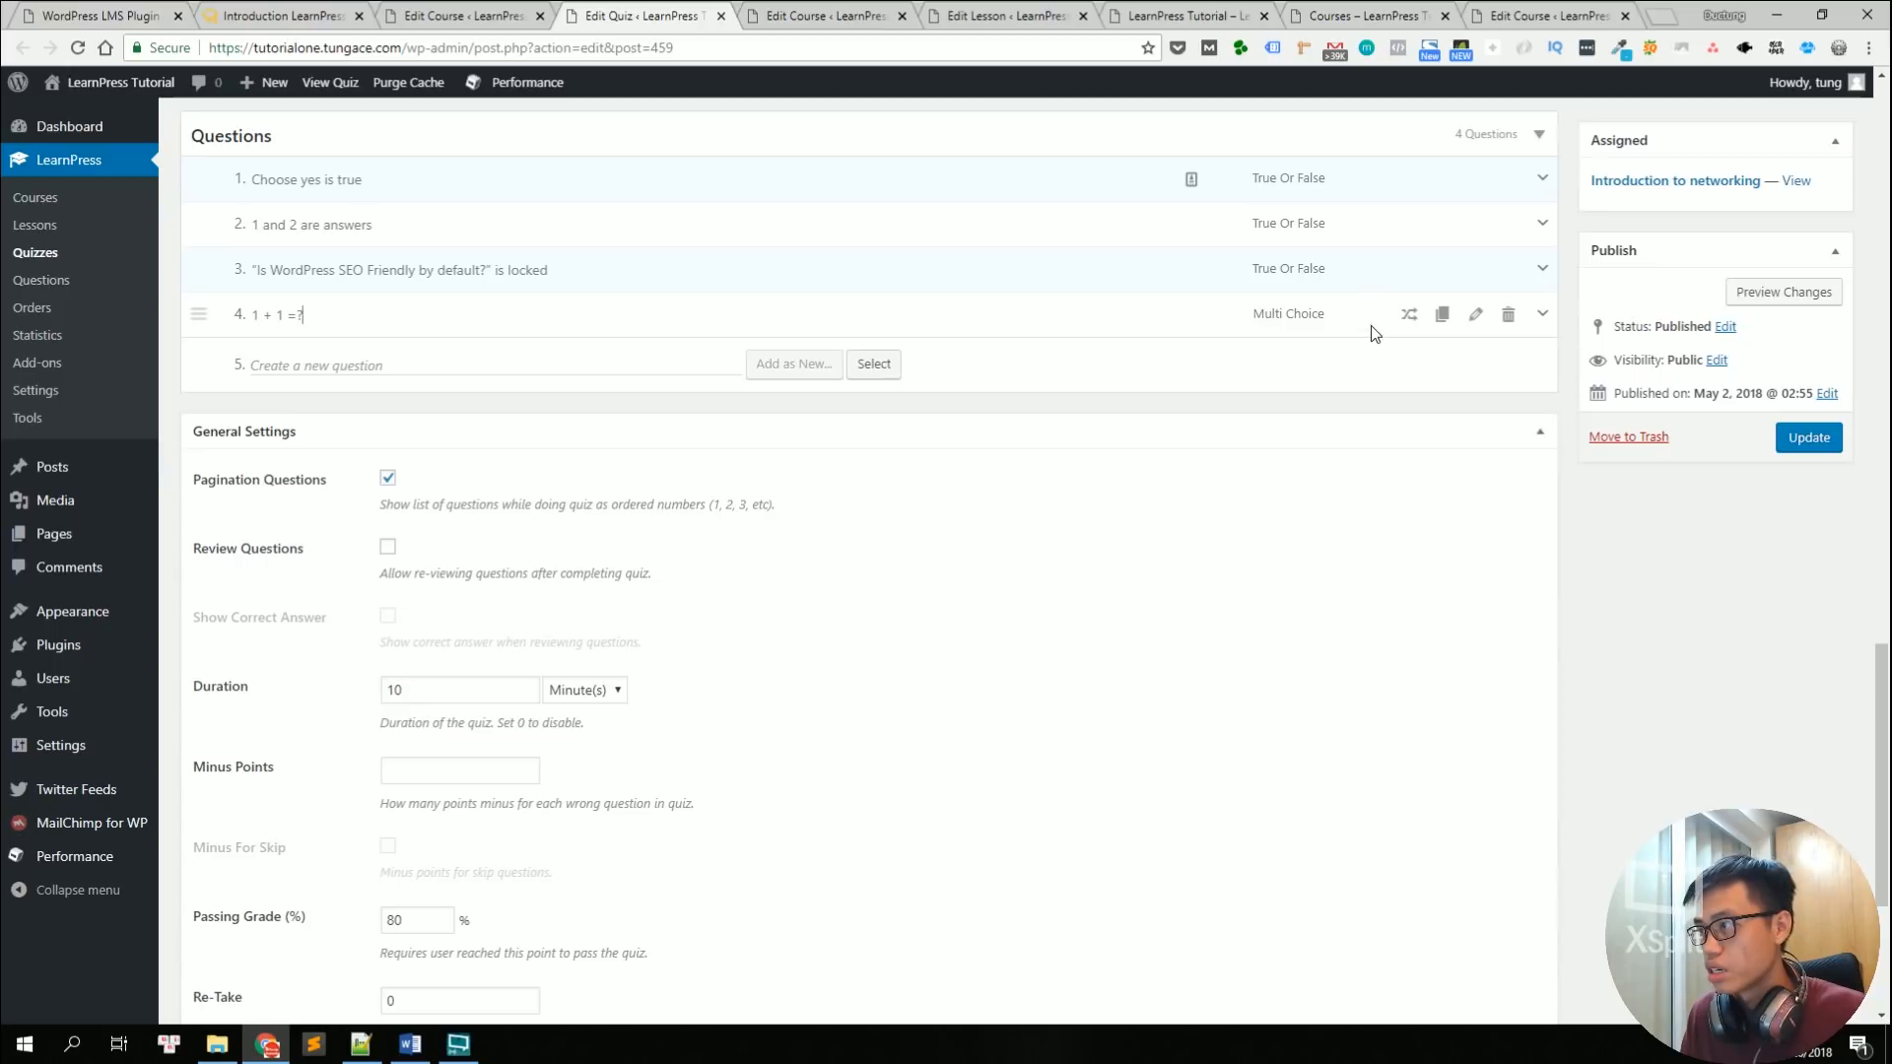
click(1542, 314)
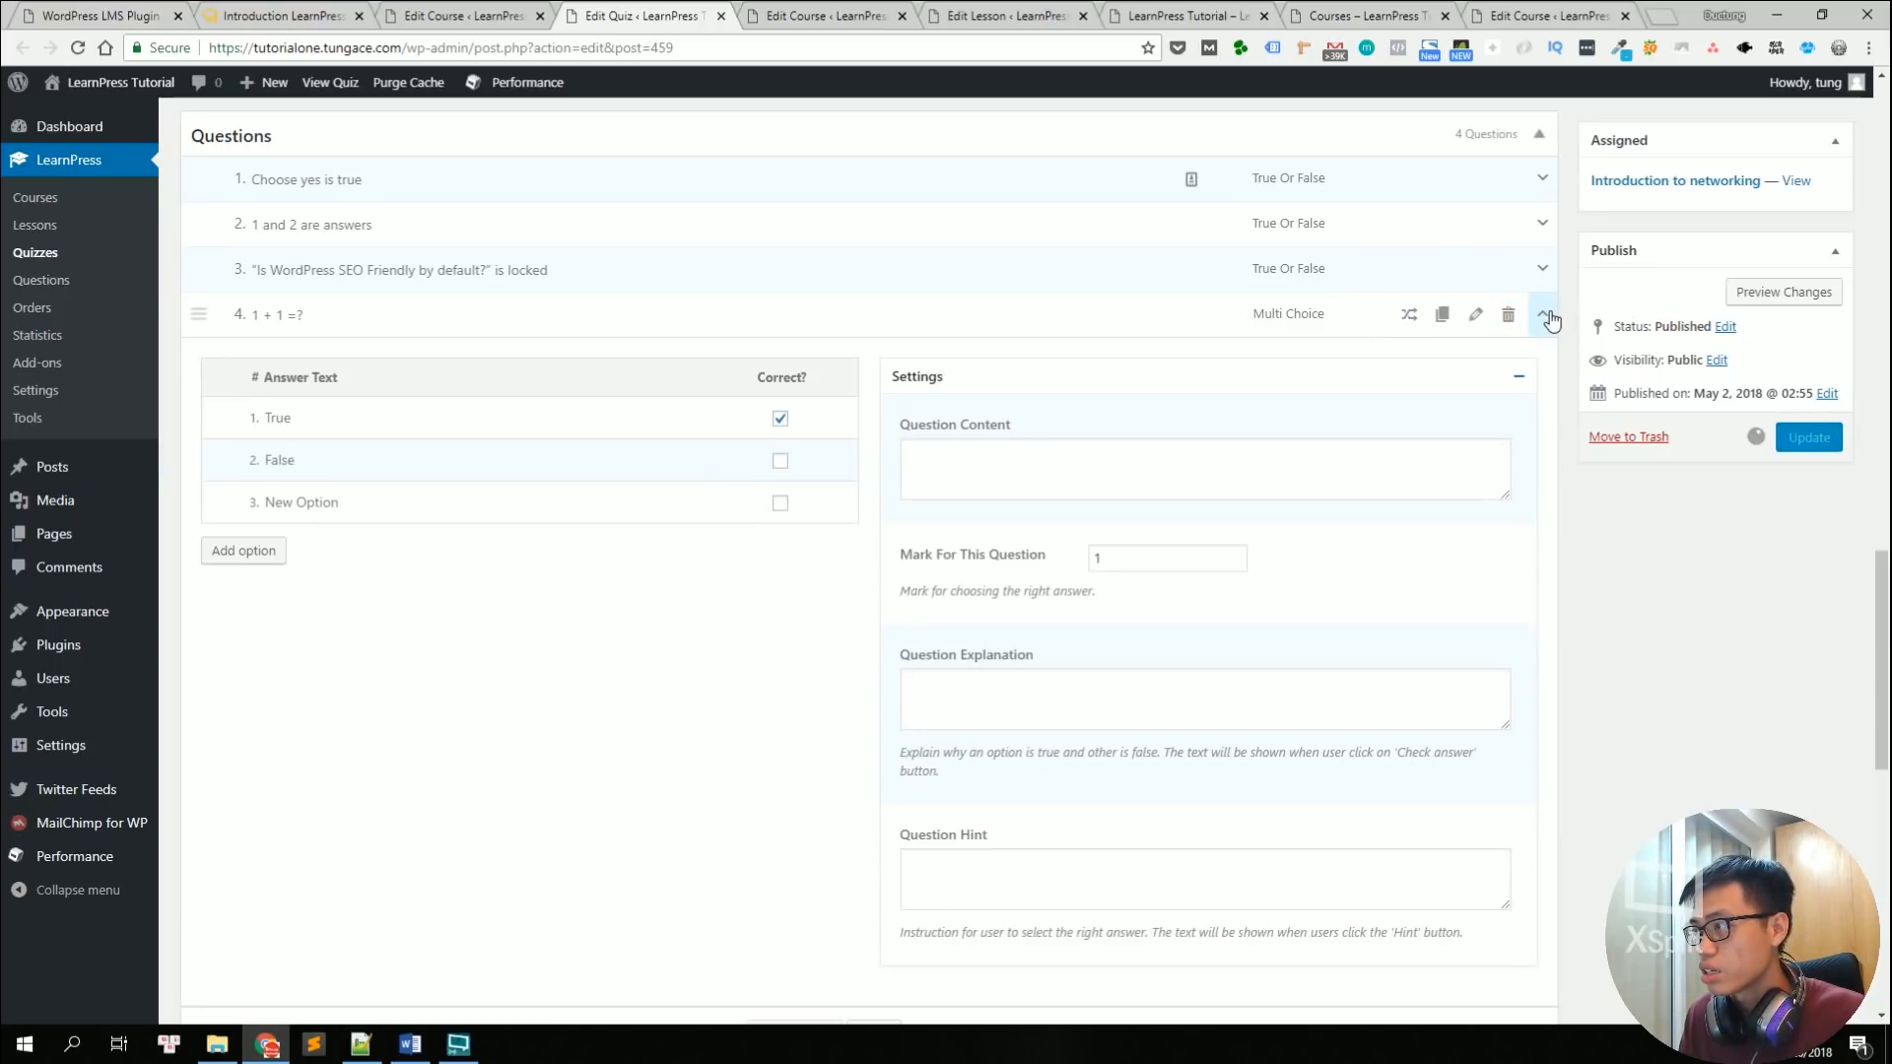
Step: Set the first two answers of the "1 + 1 =?" question to 2 and 3
double_click(318, 424)
text(2)
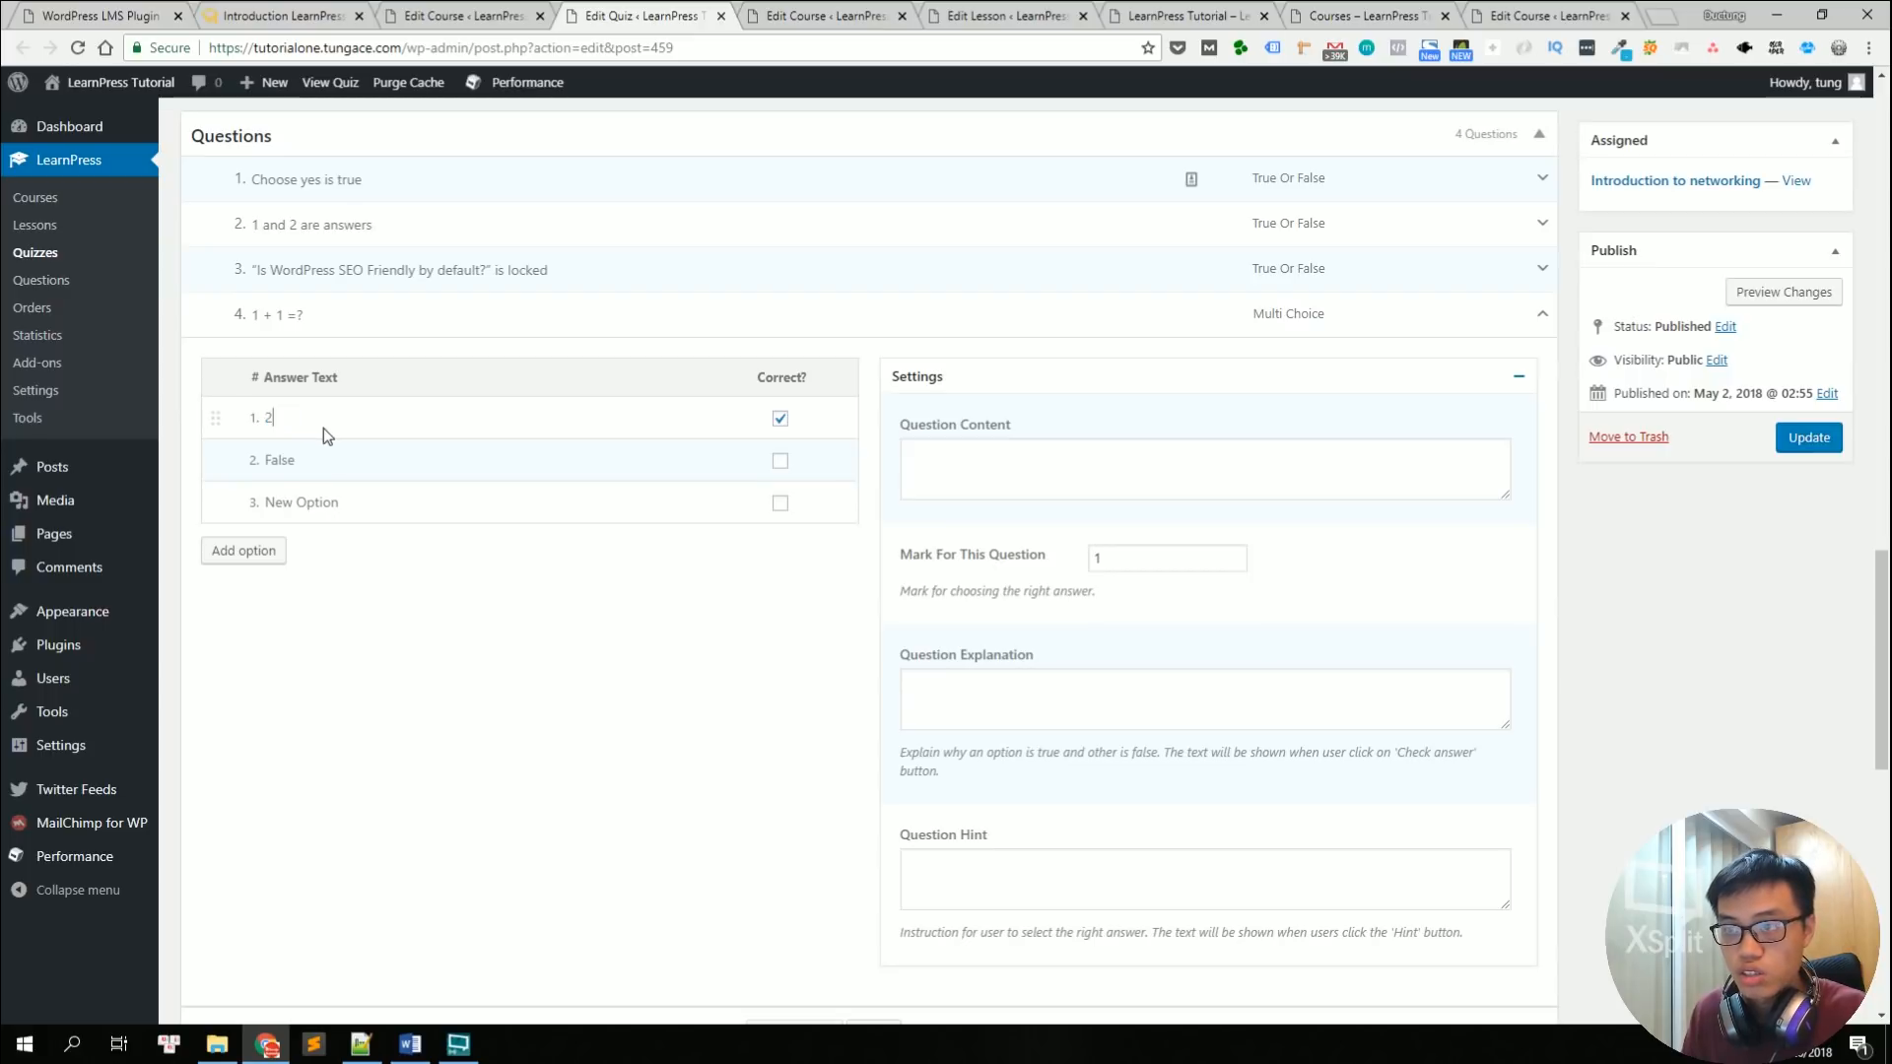
double_click(369, 467)
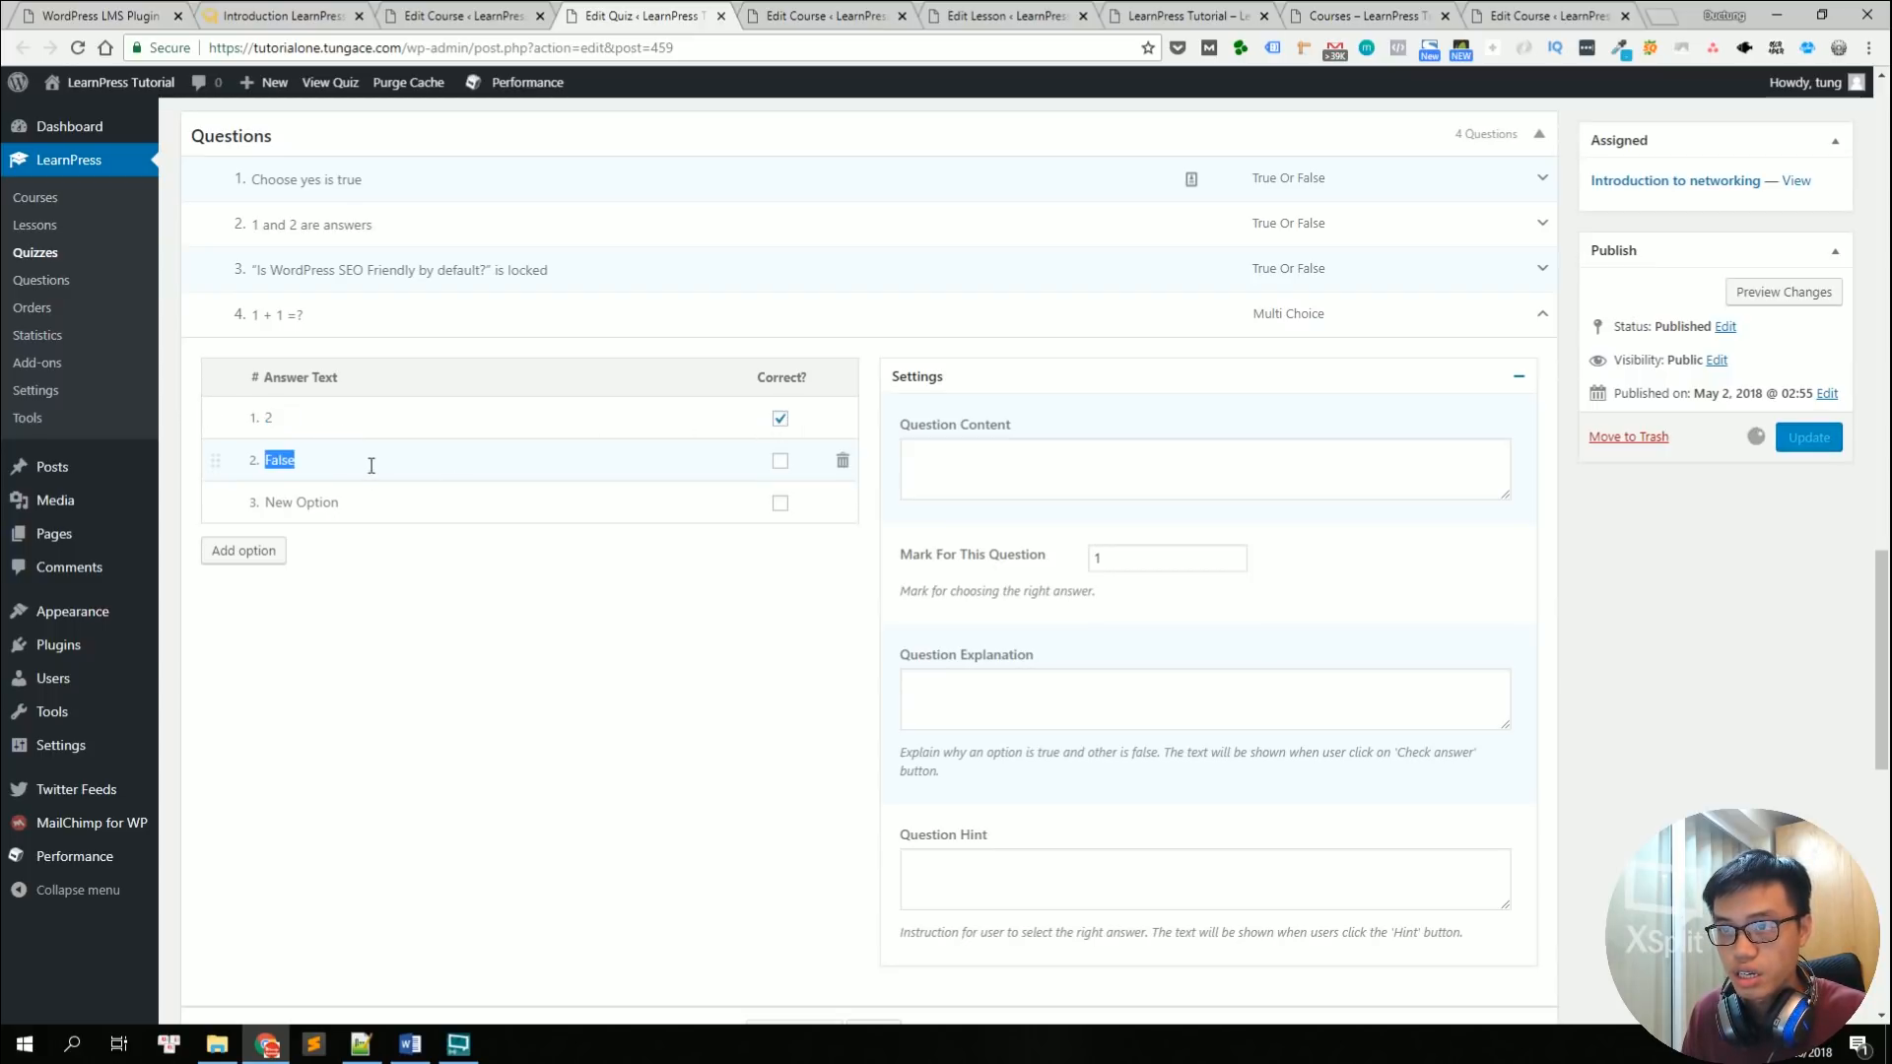
text(3)
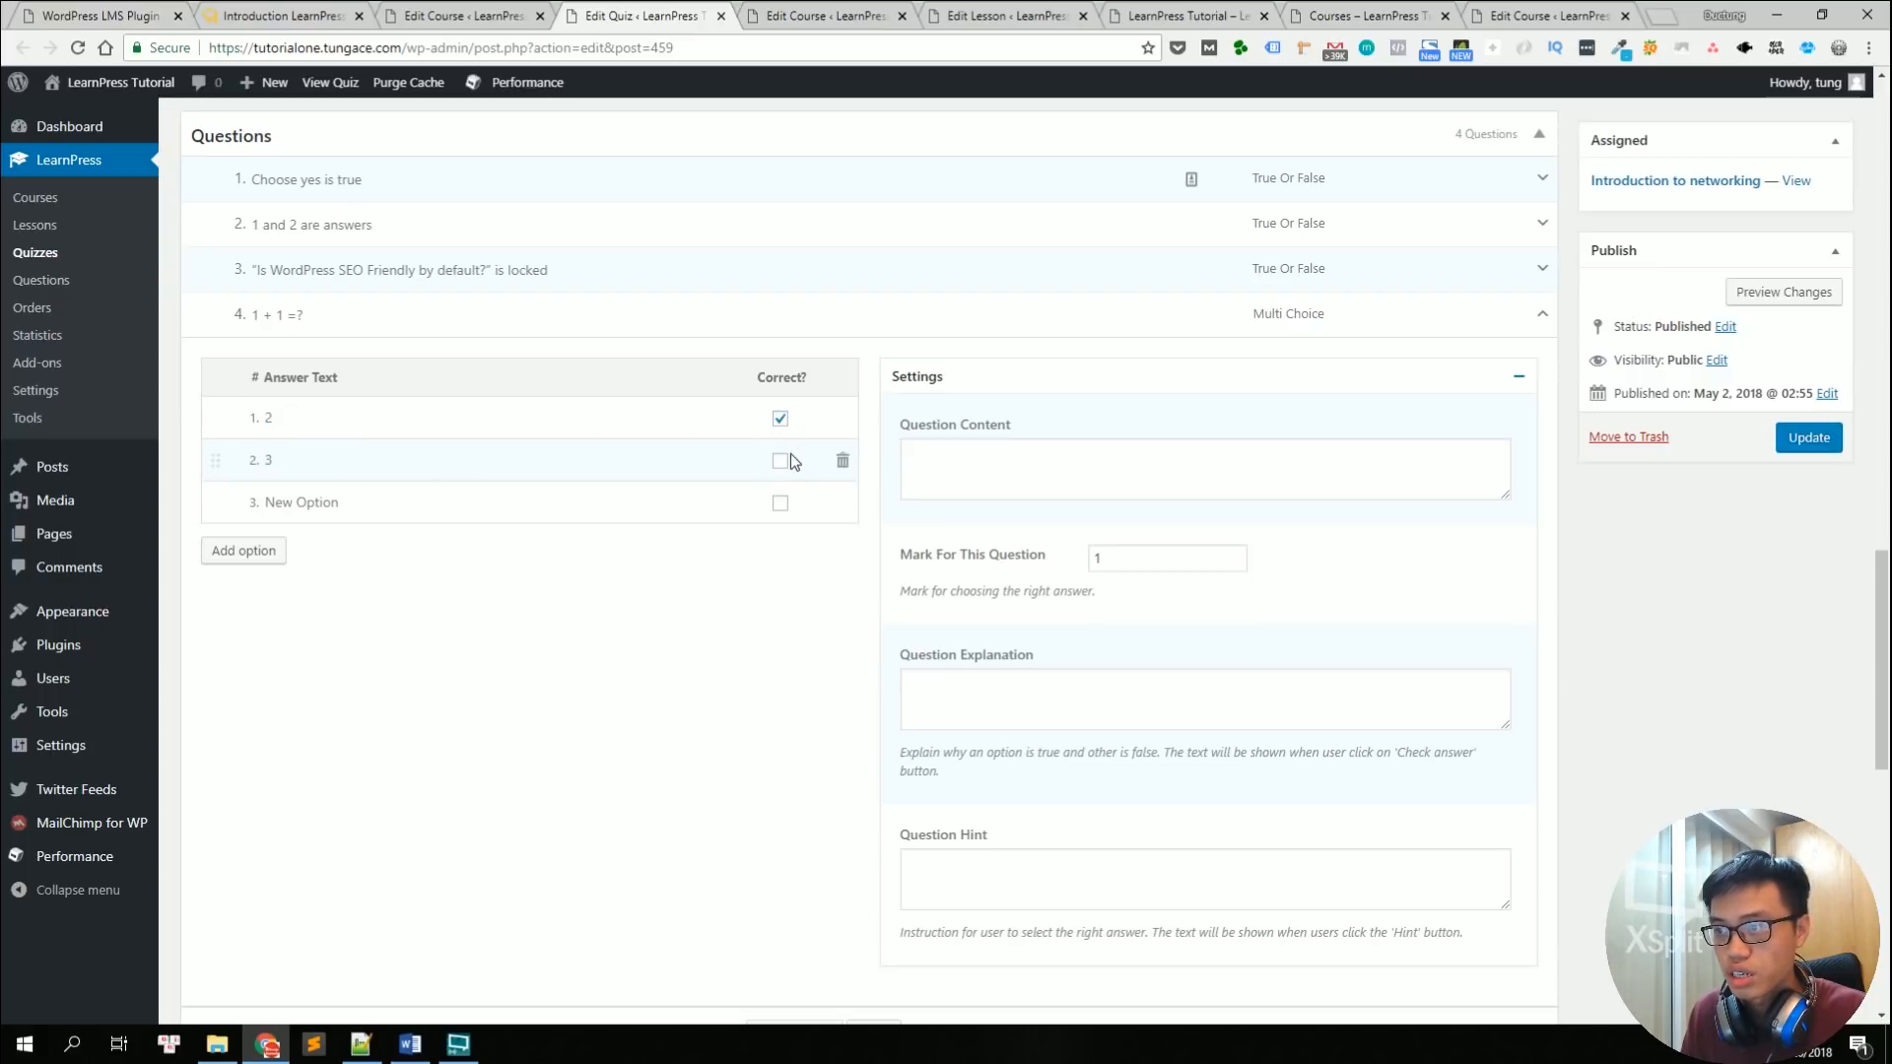
Step: Write the three answers of the "1 + 1 =?" question as the words "two", "three" and "four"
double_click(315, 415)
text(two)
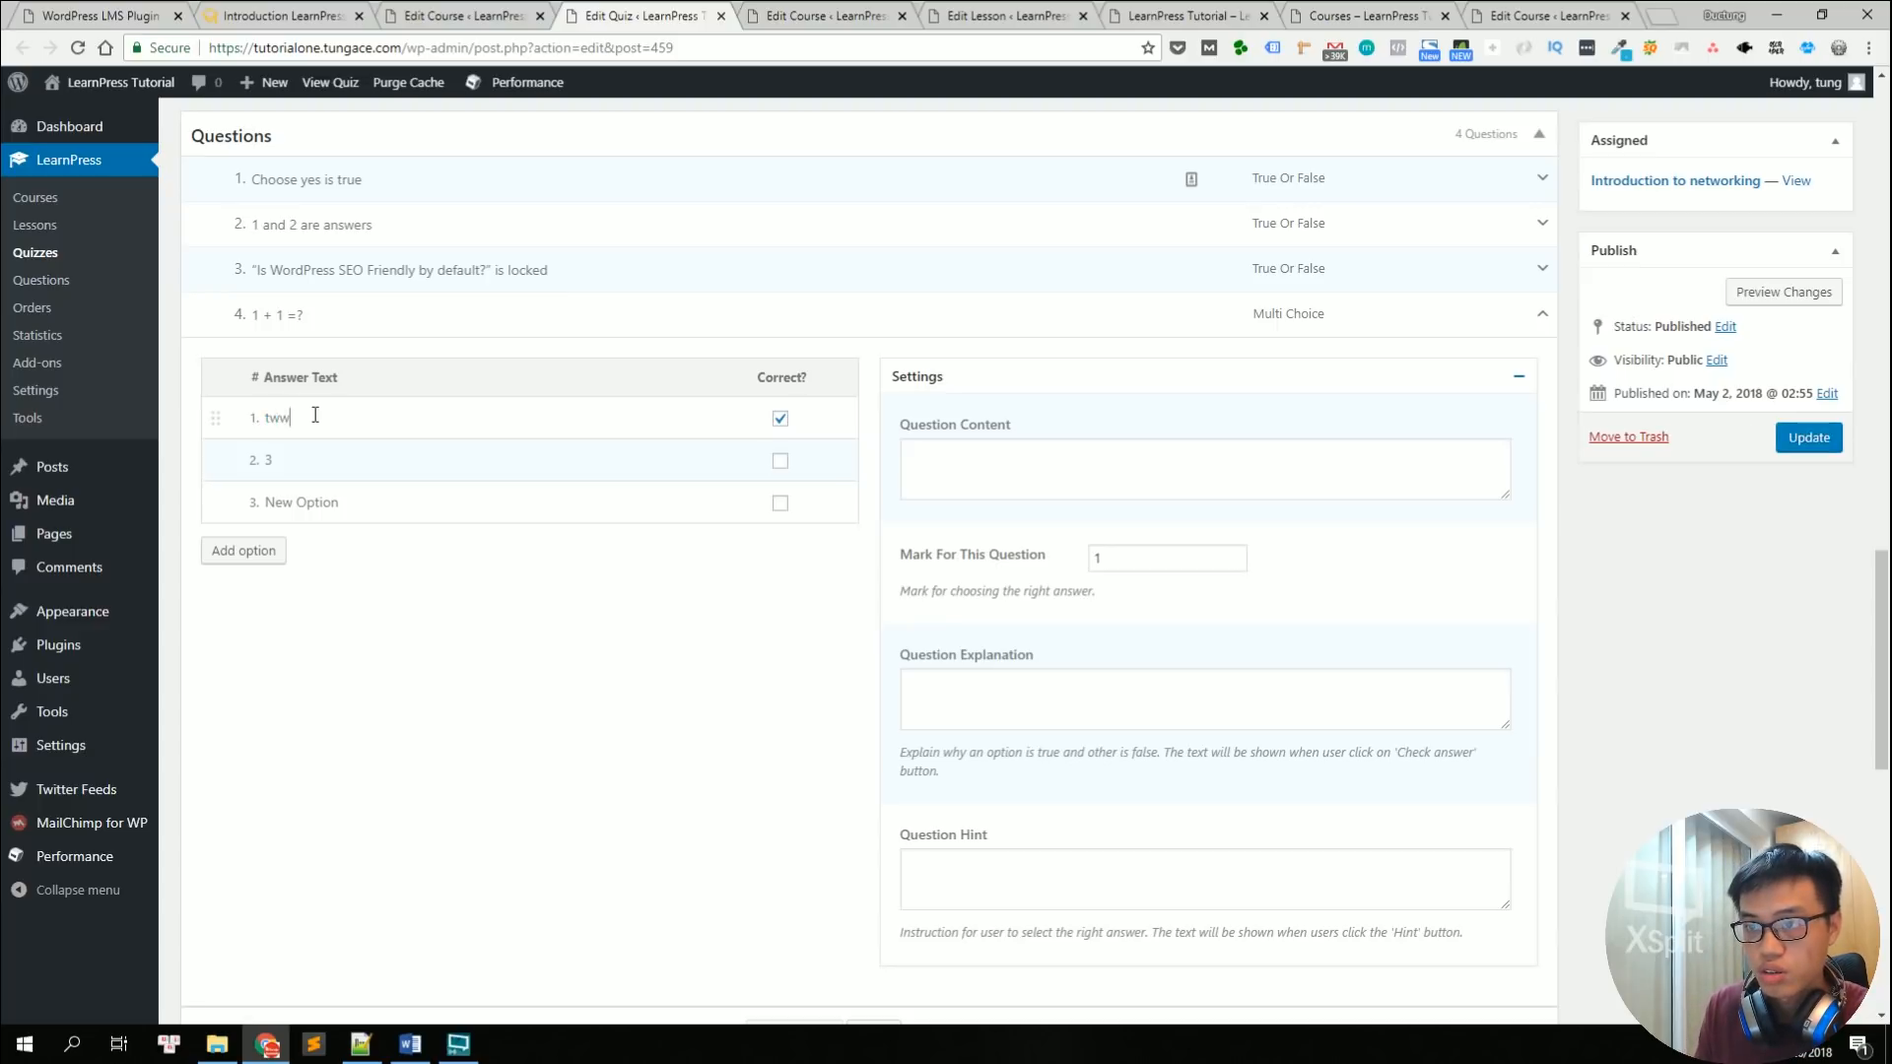
double_click(304, 463)
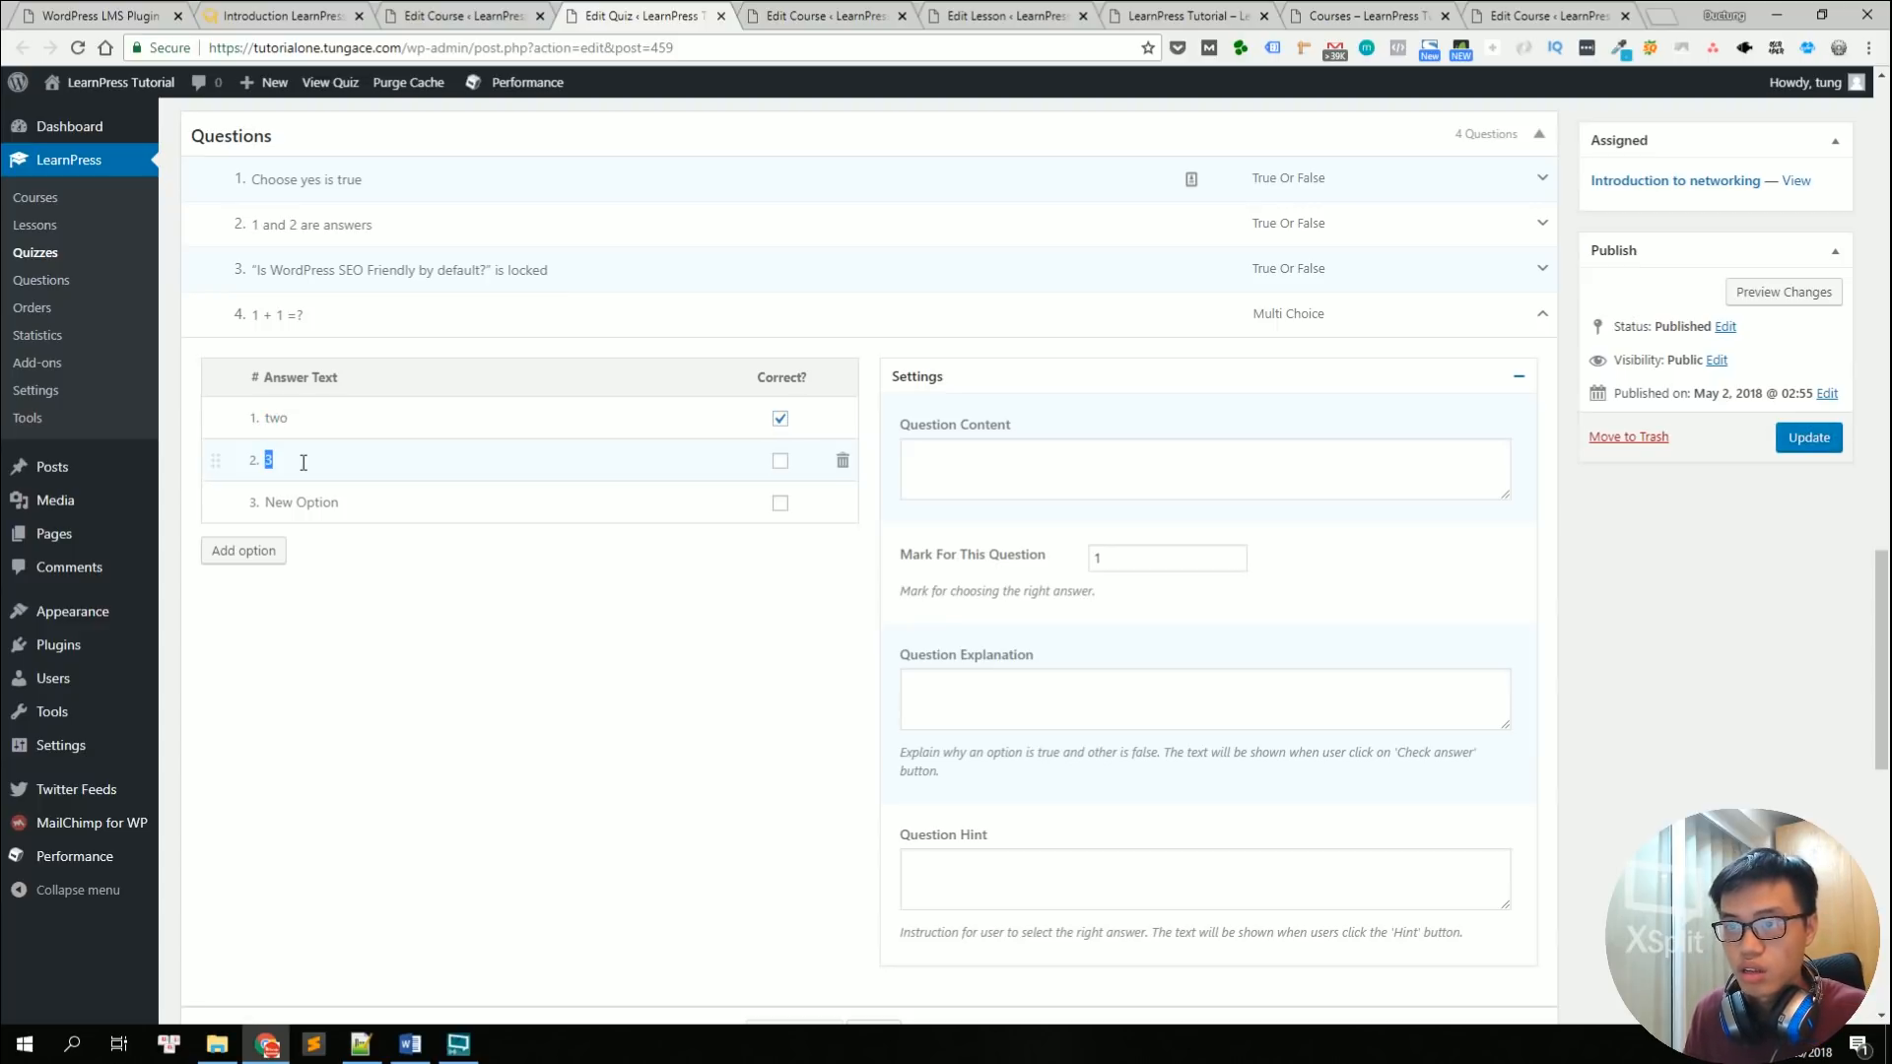
text(three)
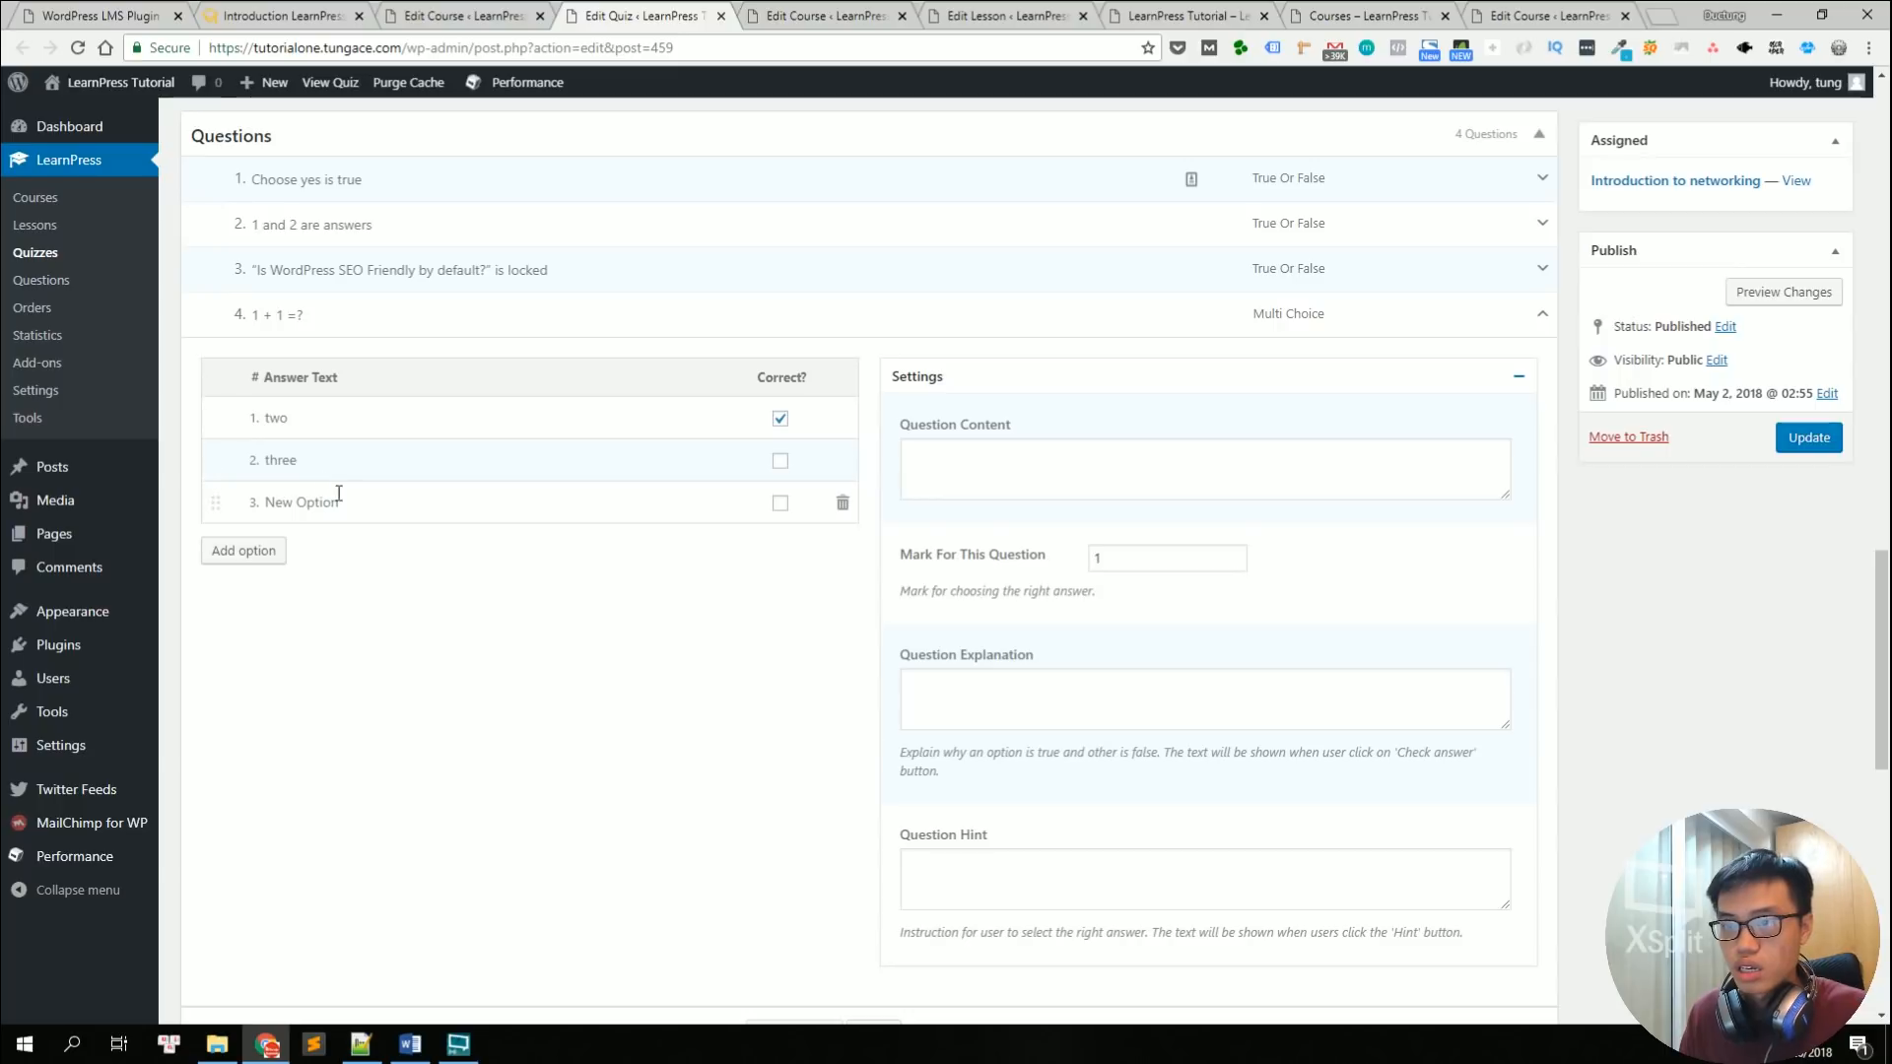
triple_click(341, 494)
text(tour)
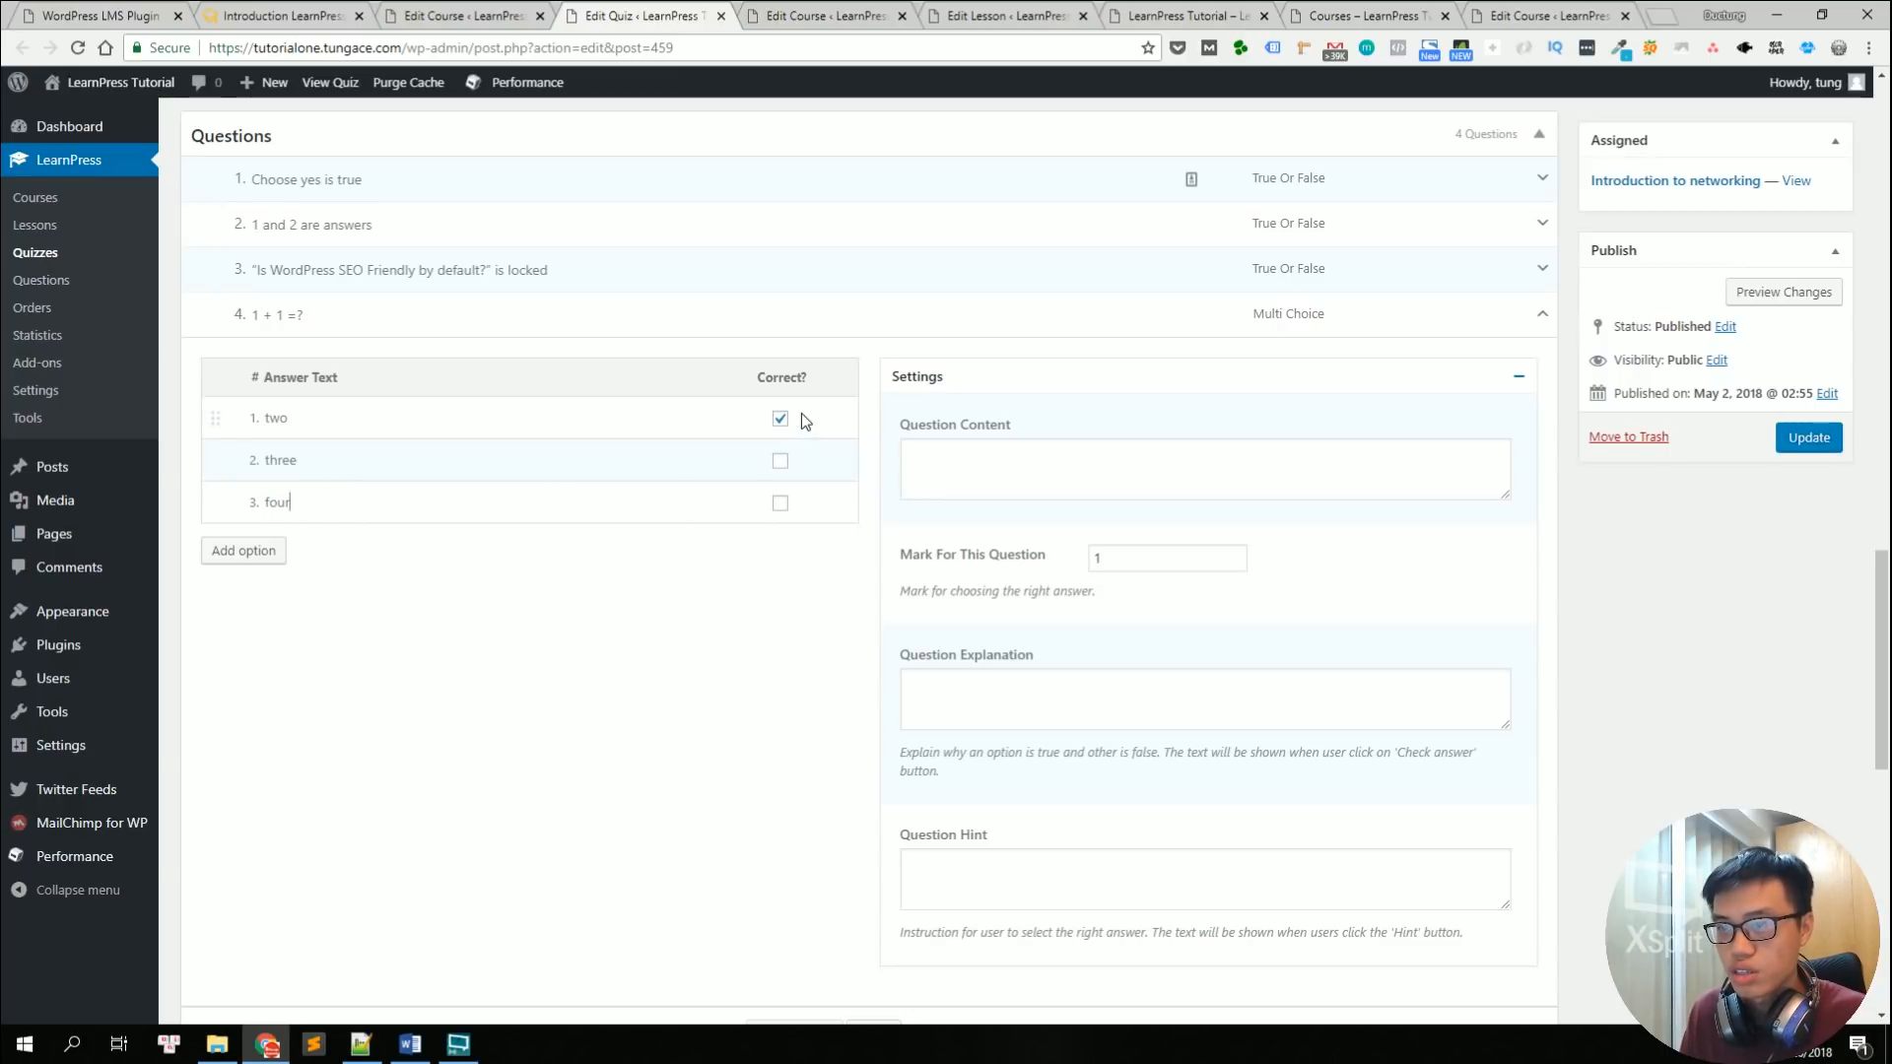
Step: Enter "tick on the correct answer of this math question" as the question content
click(1034, 449)
middle_click(1048, 410)
scroll(1047, 410, down, 1)
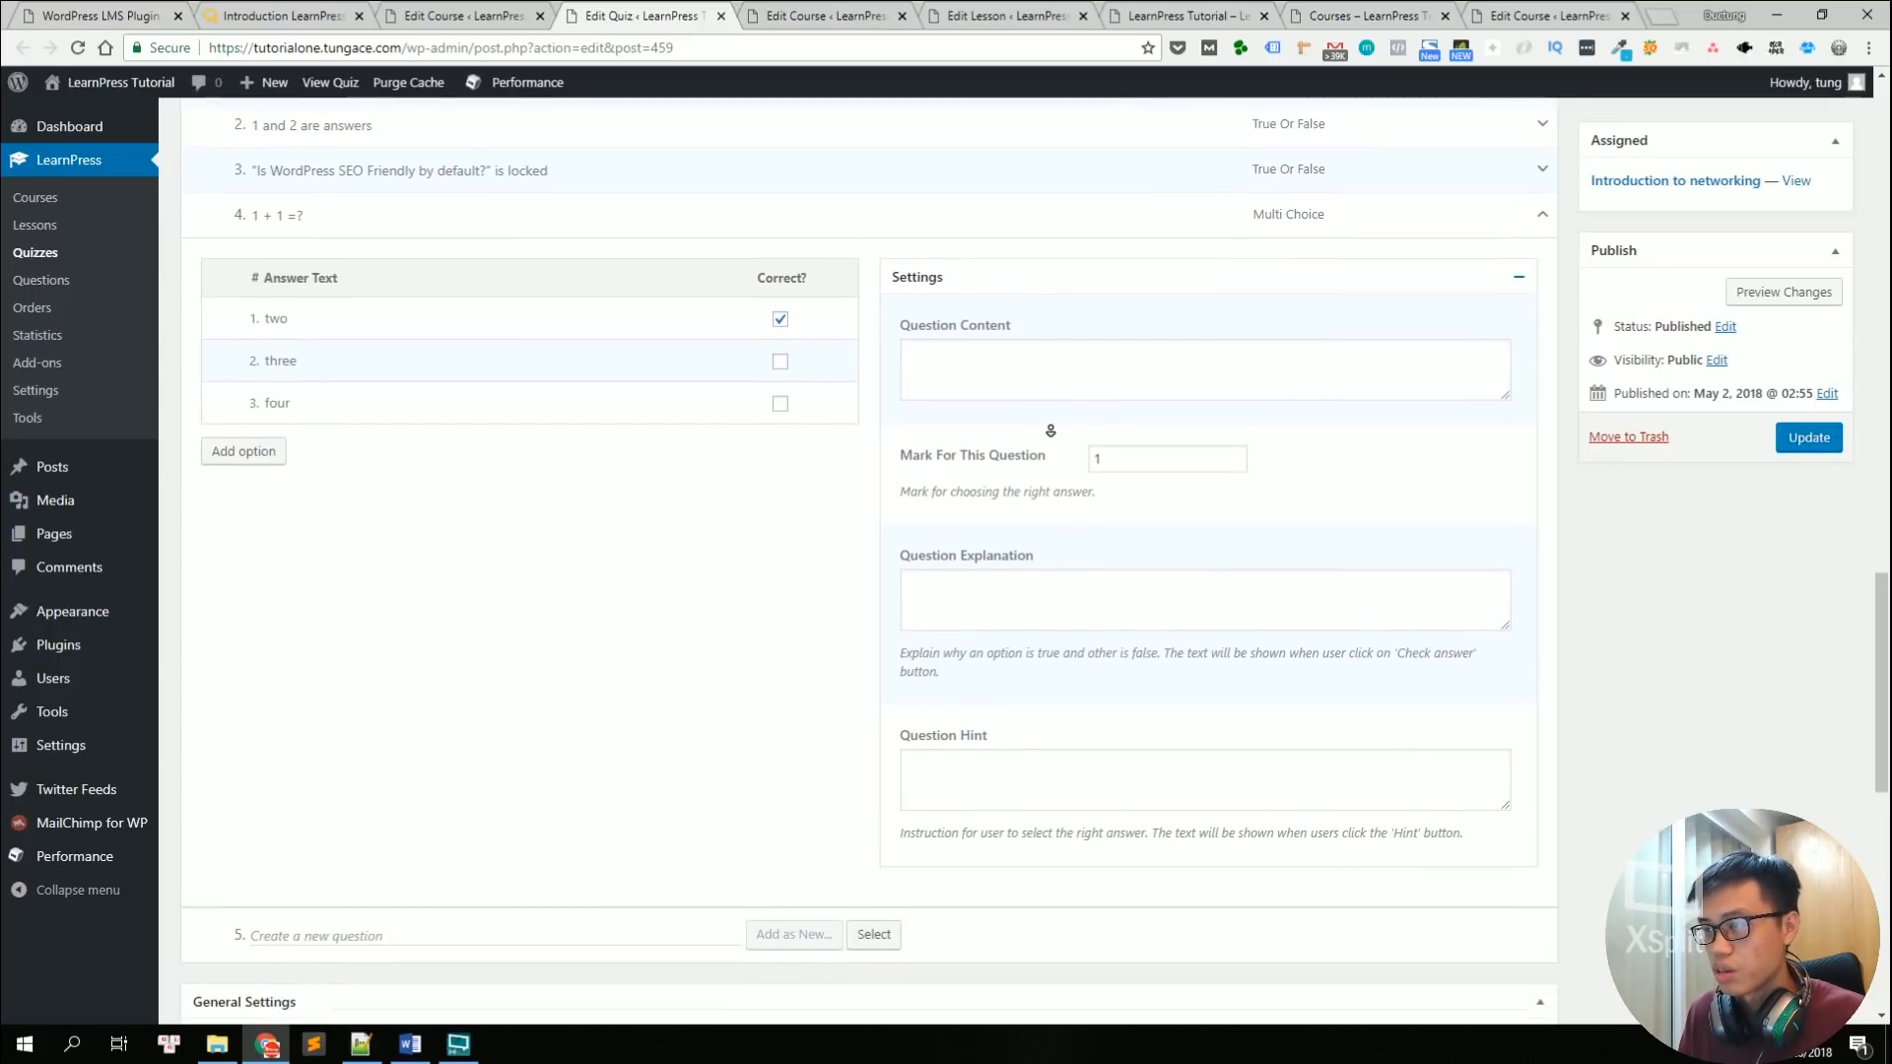
click(1046, 358)
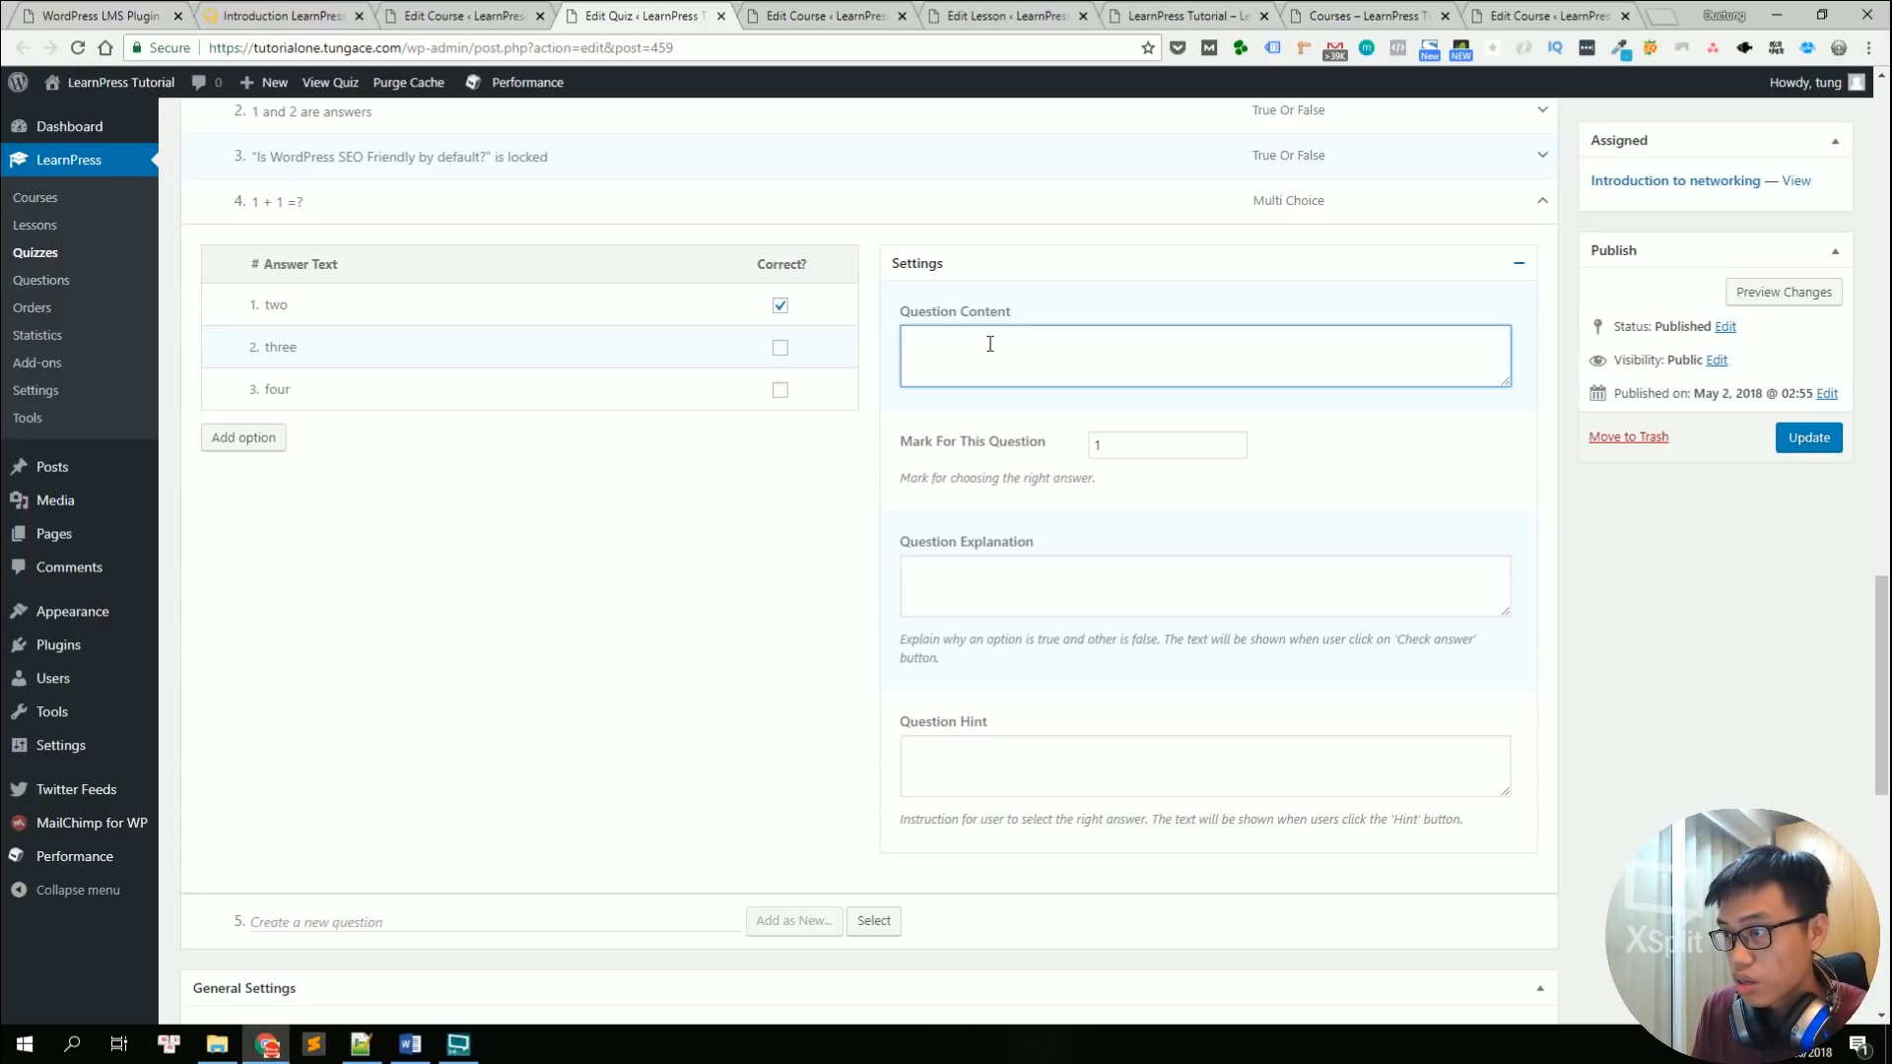
text(tick o)
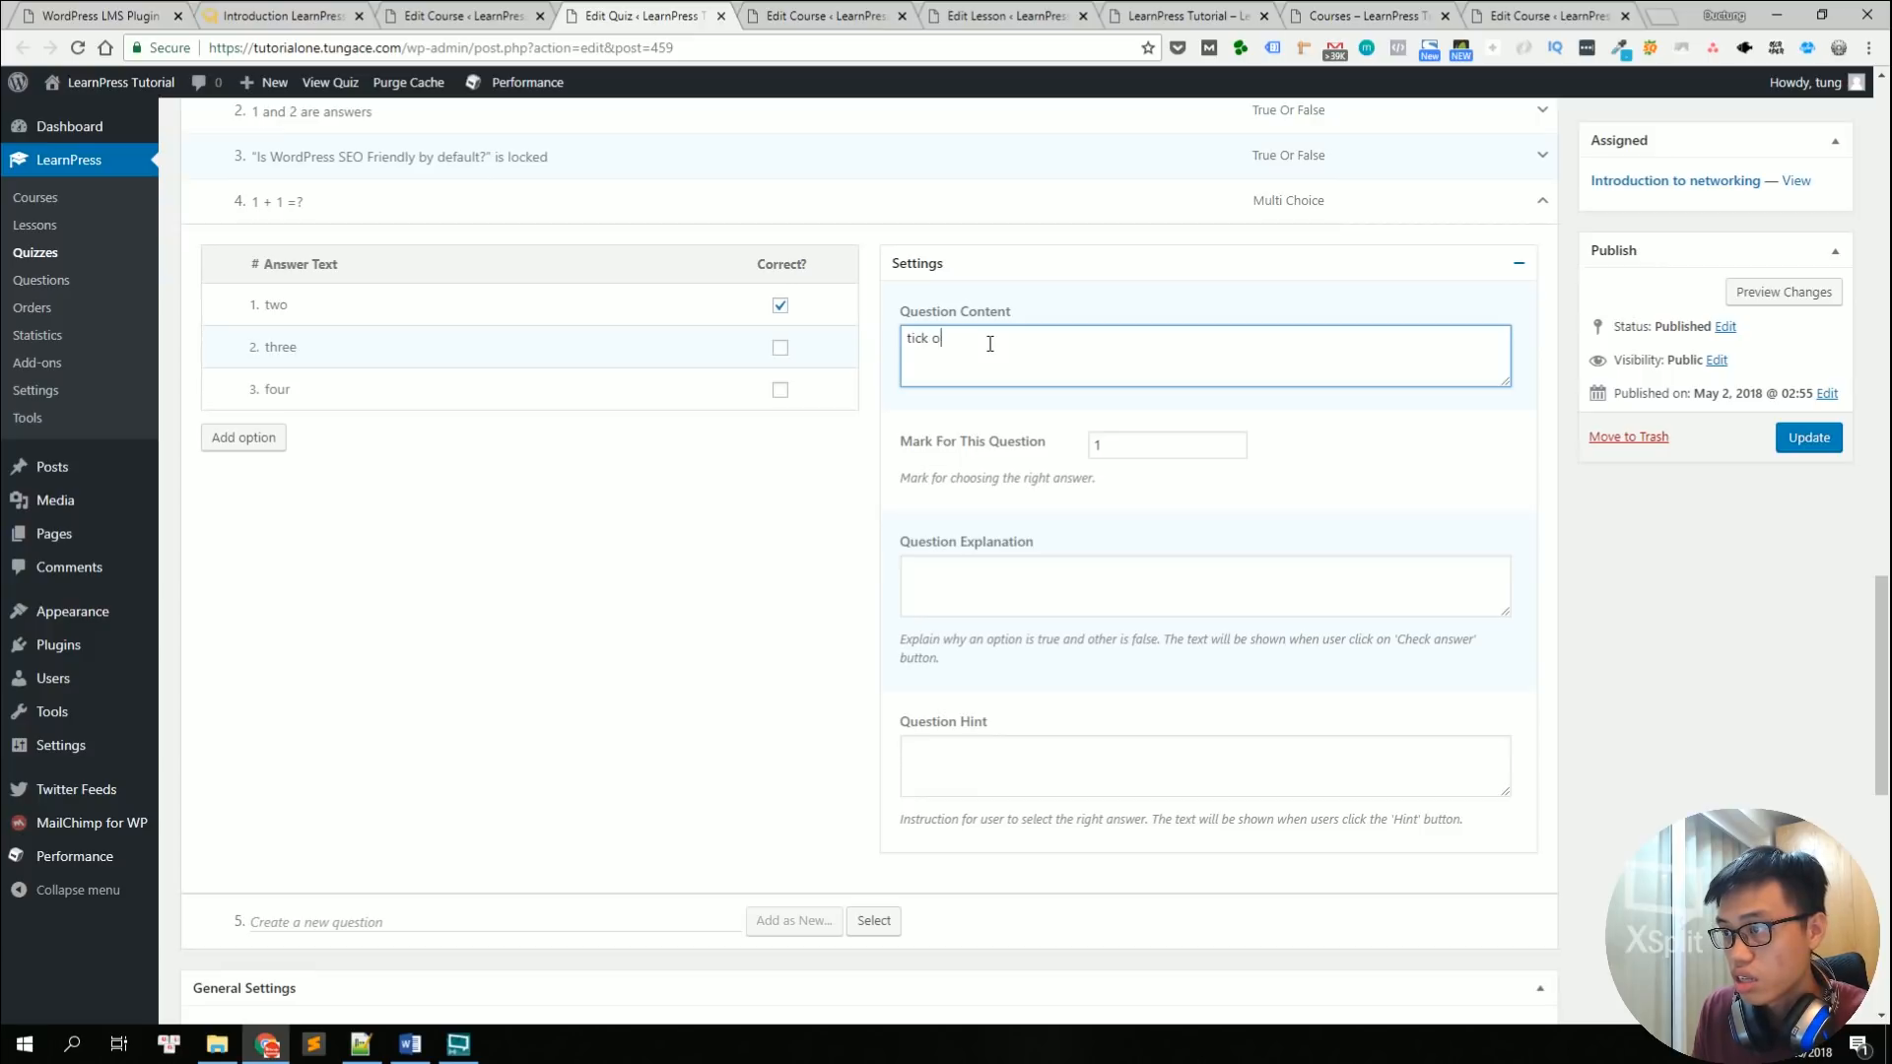
text(n the correct)
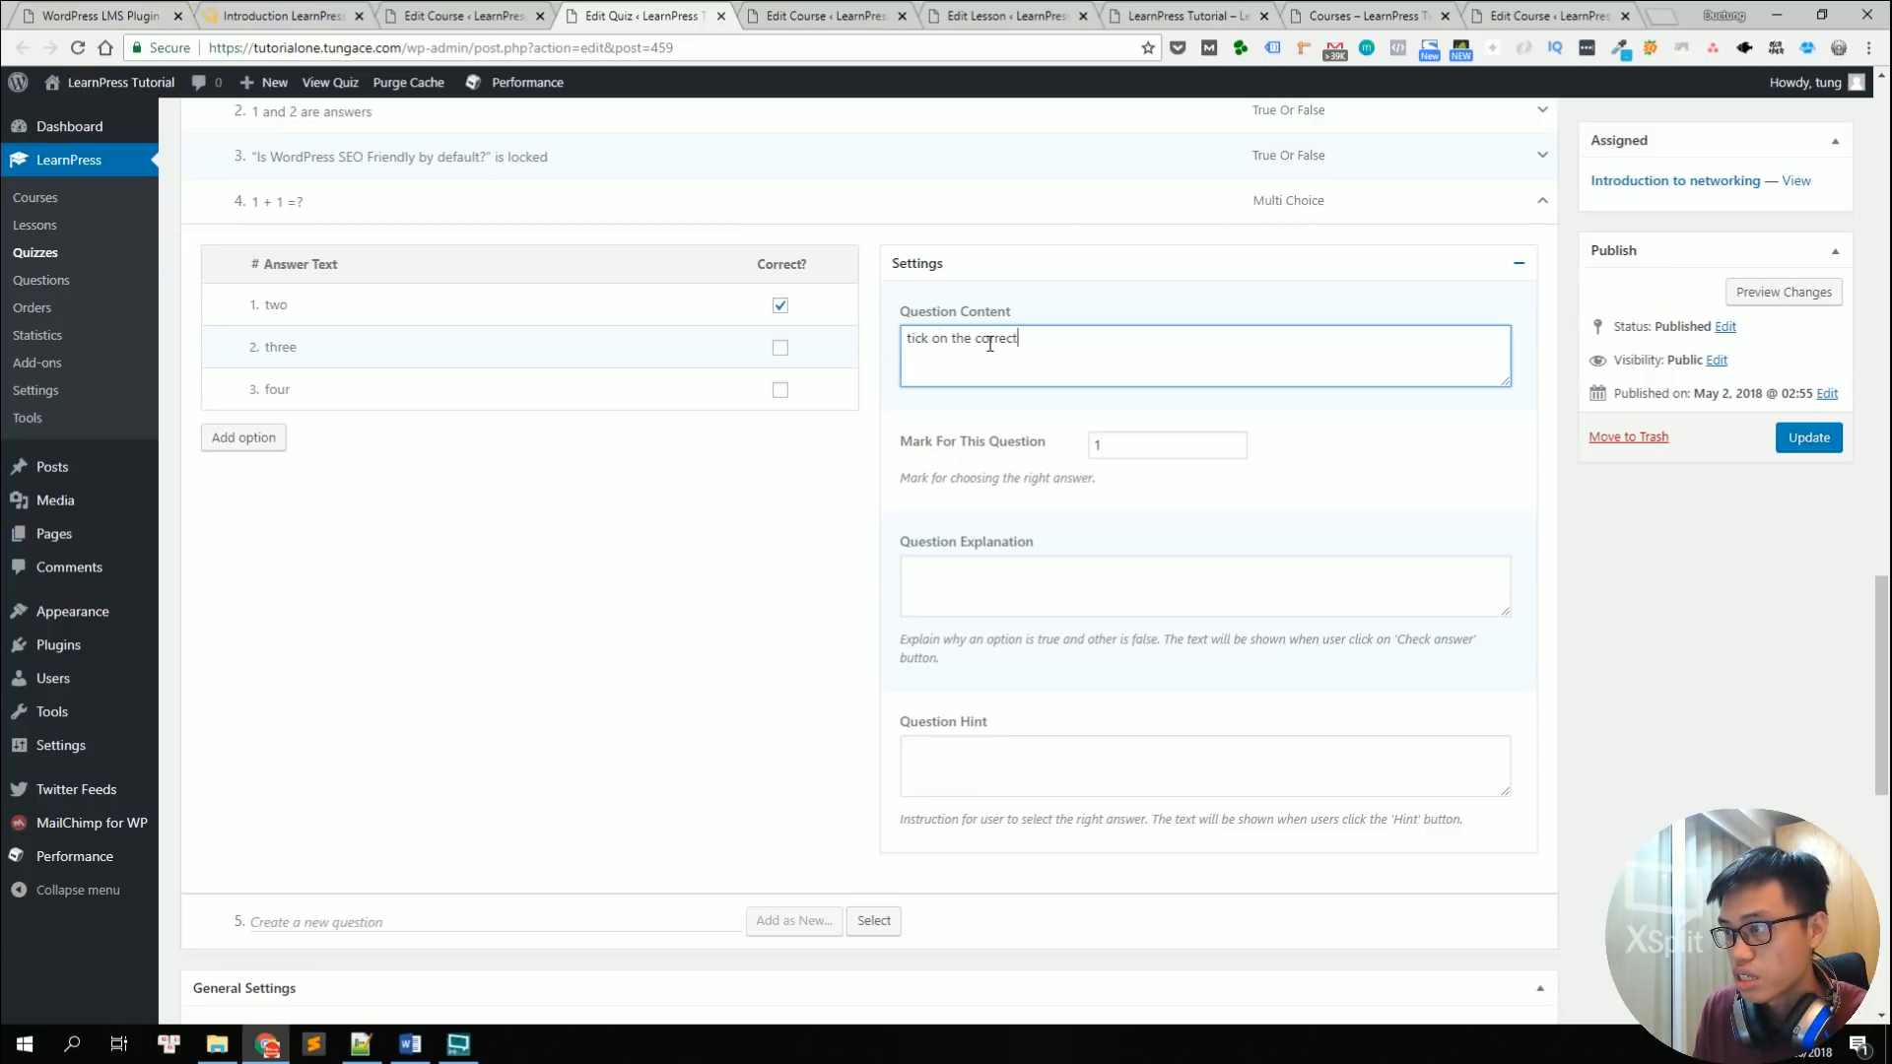
text( answer of t)
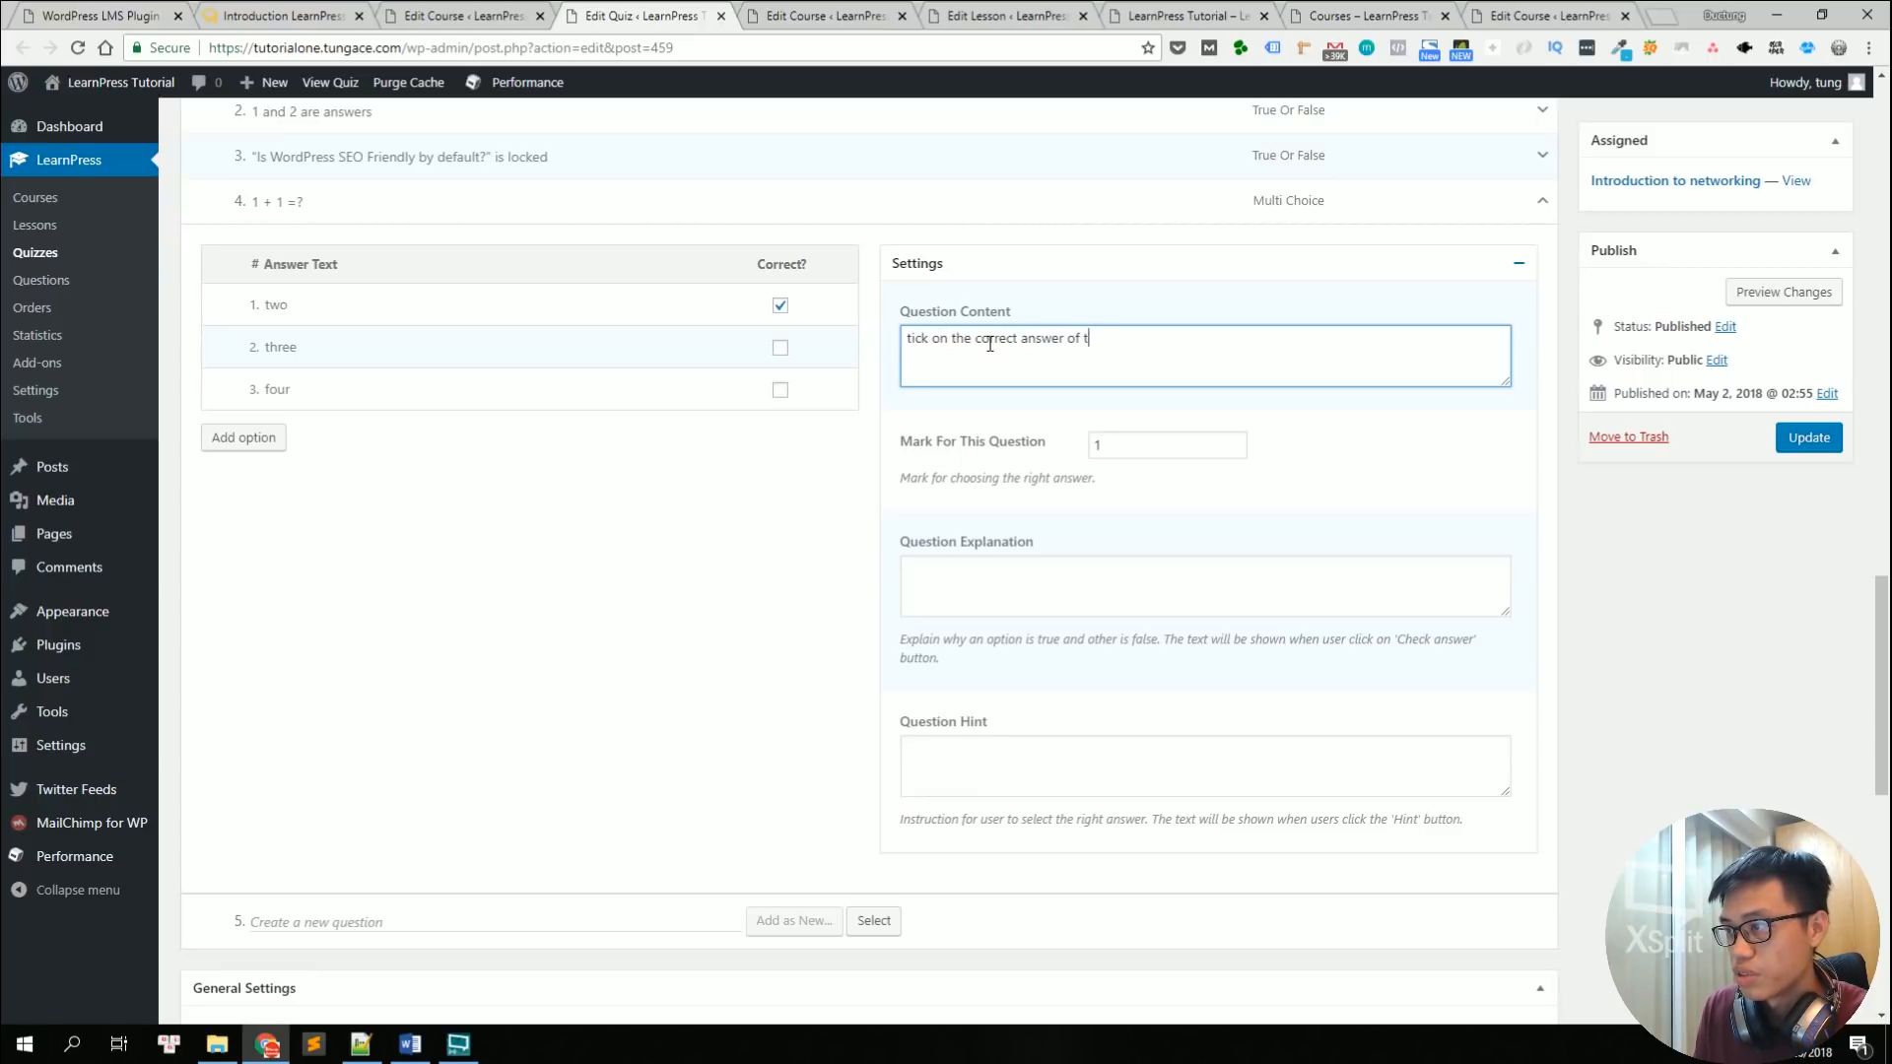
text(his math que)
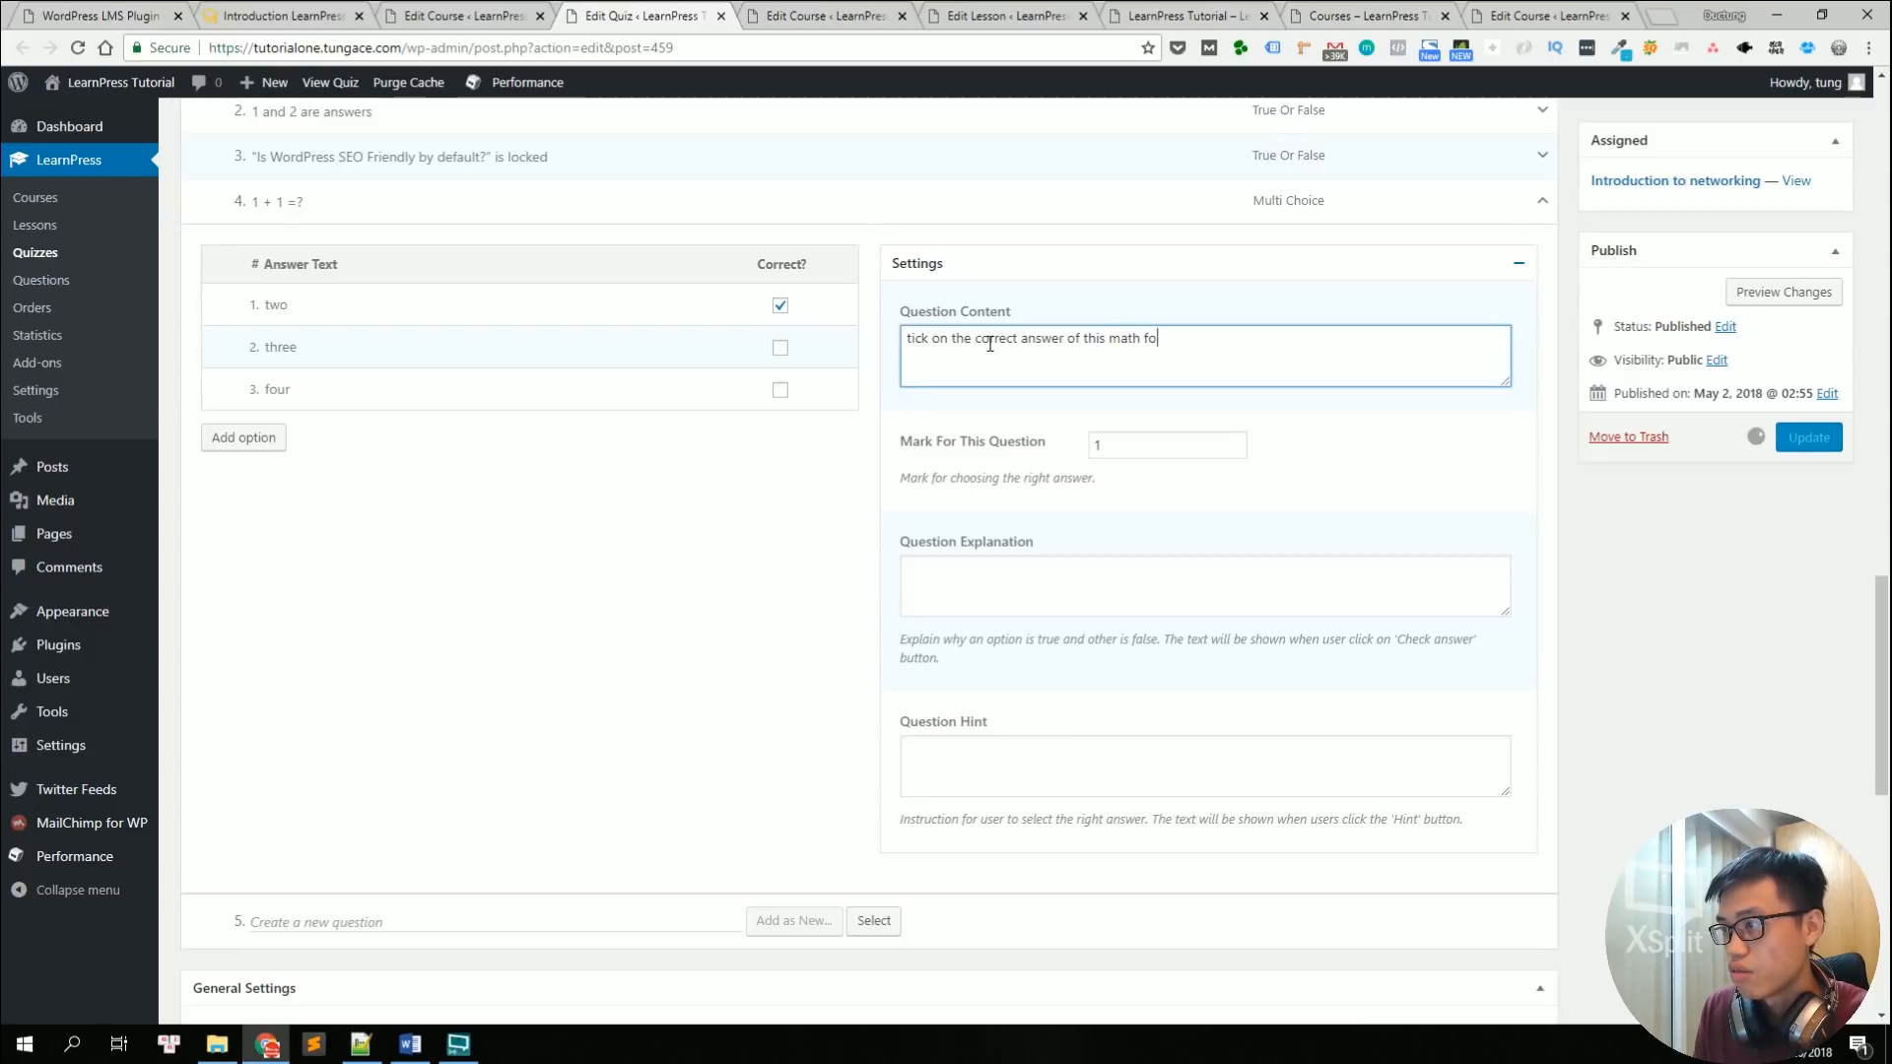
text(stion)
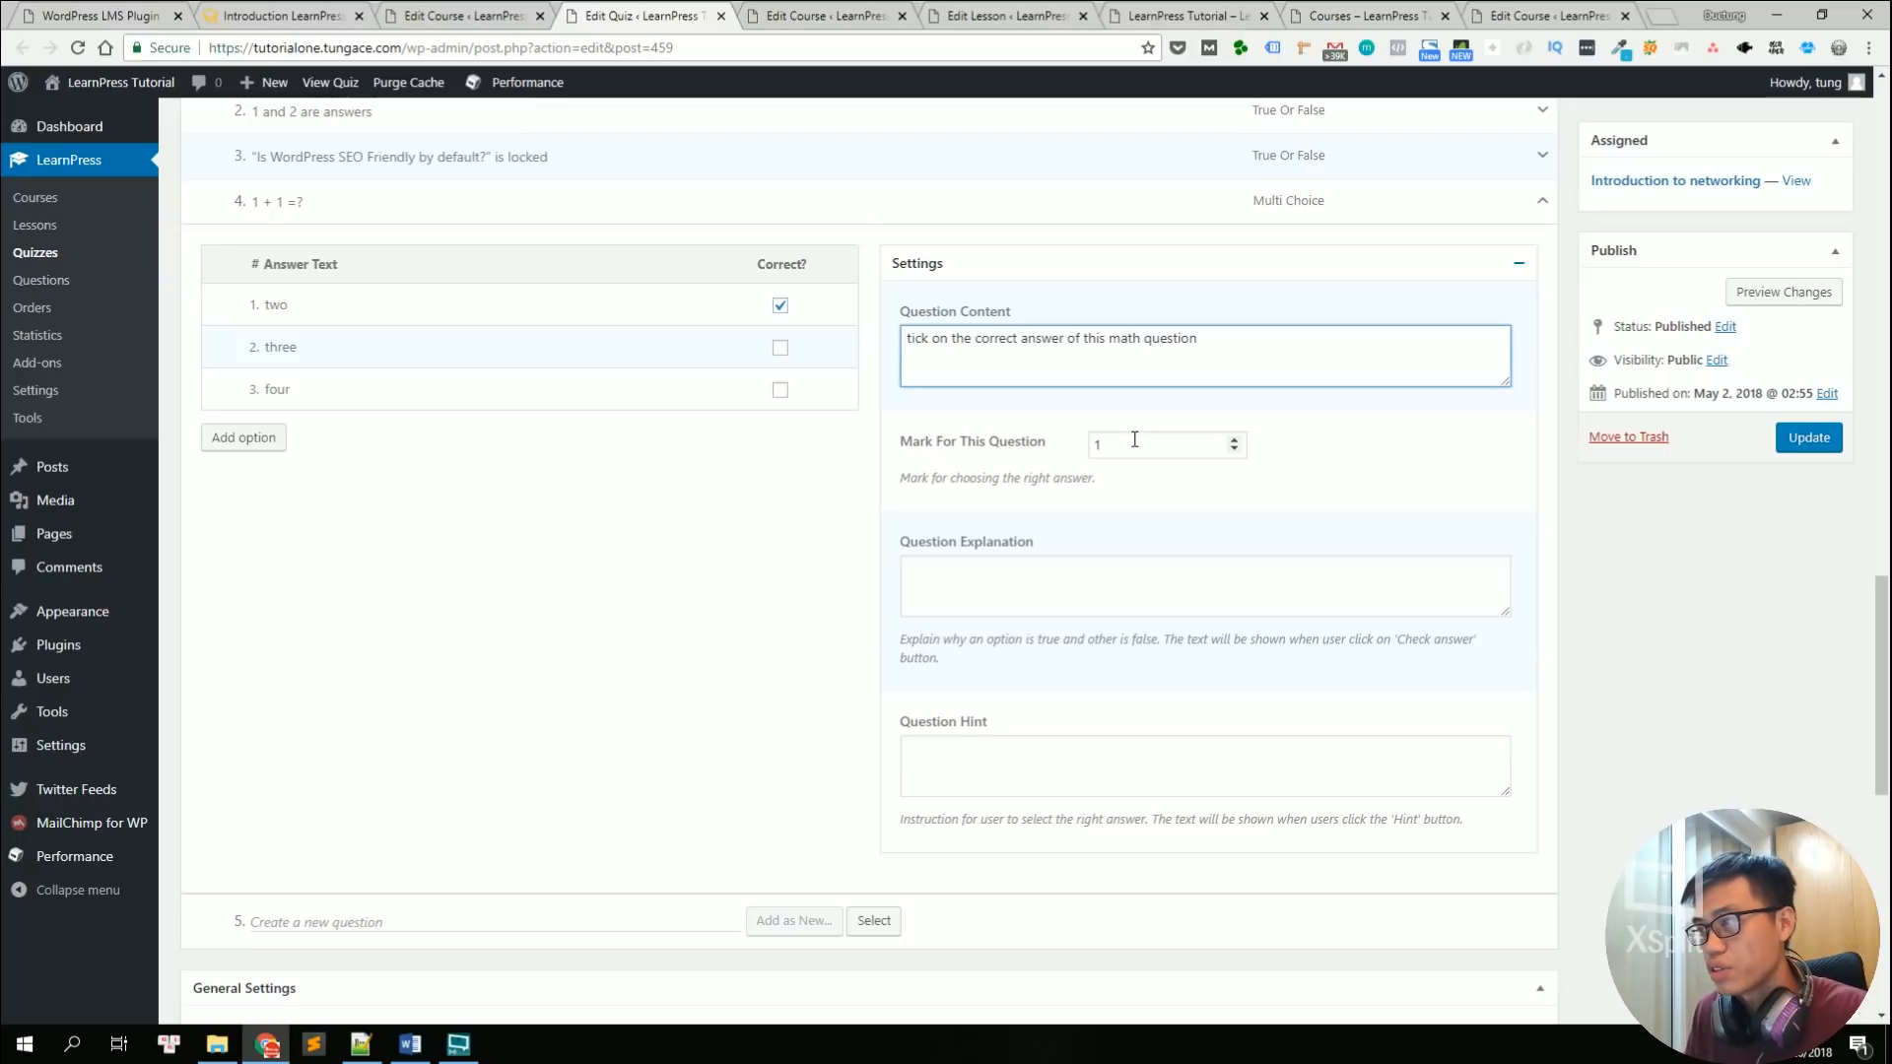
Step: Examine the mark, explanation and hint settings of the "1 + 1 =?" question
middle_click(1015, 506)
middle_click(1017, 463)
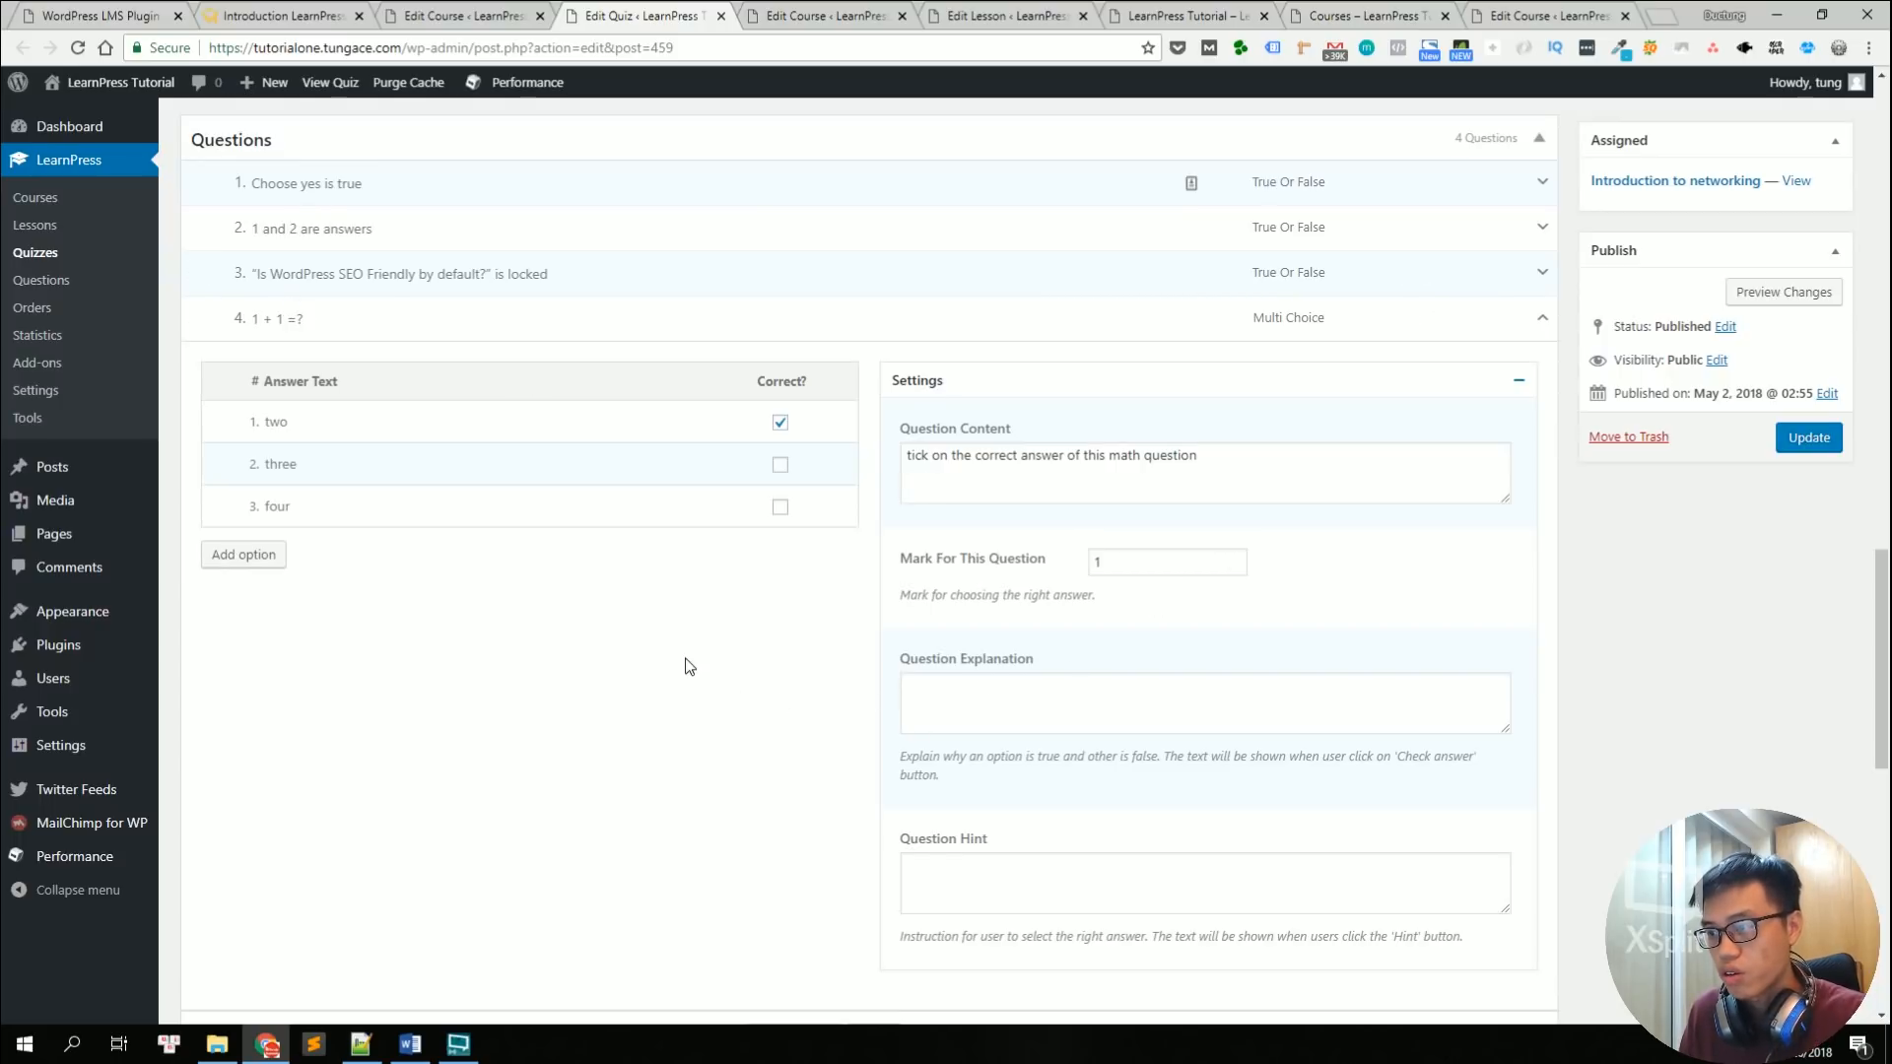
scroll(694, 690, down, 2)
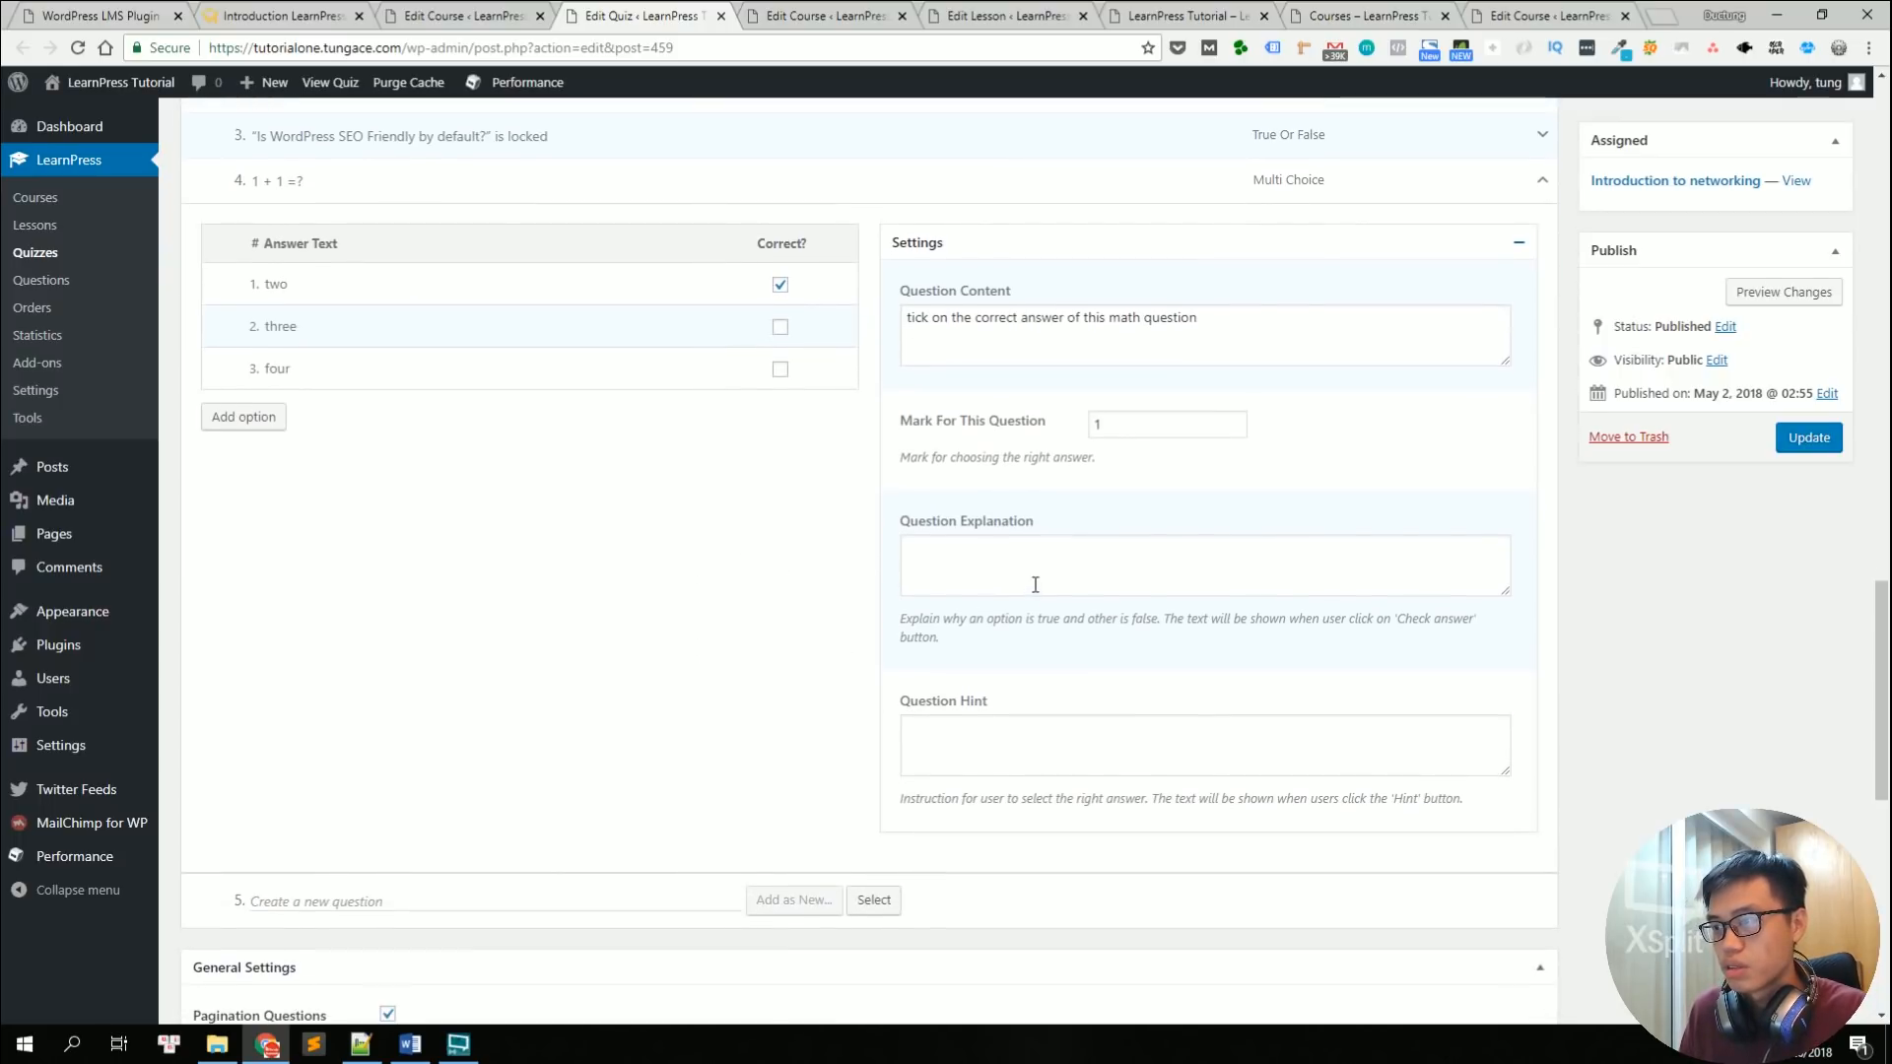
click(1025, 578)
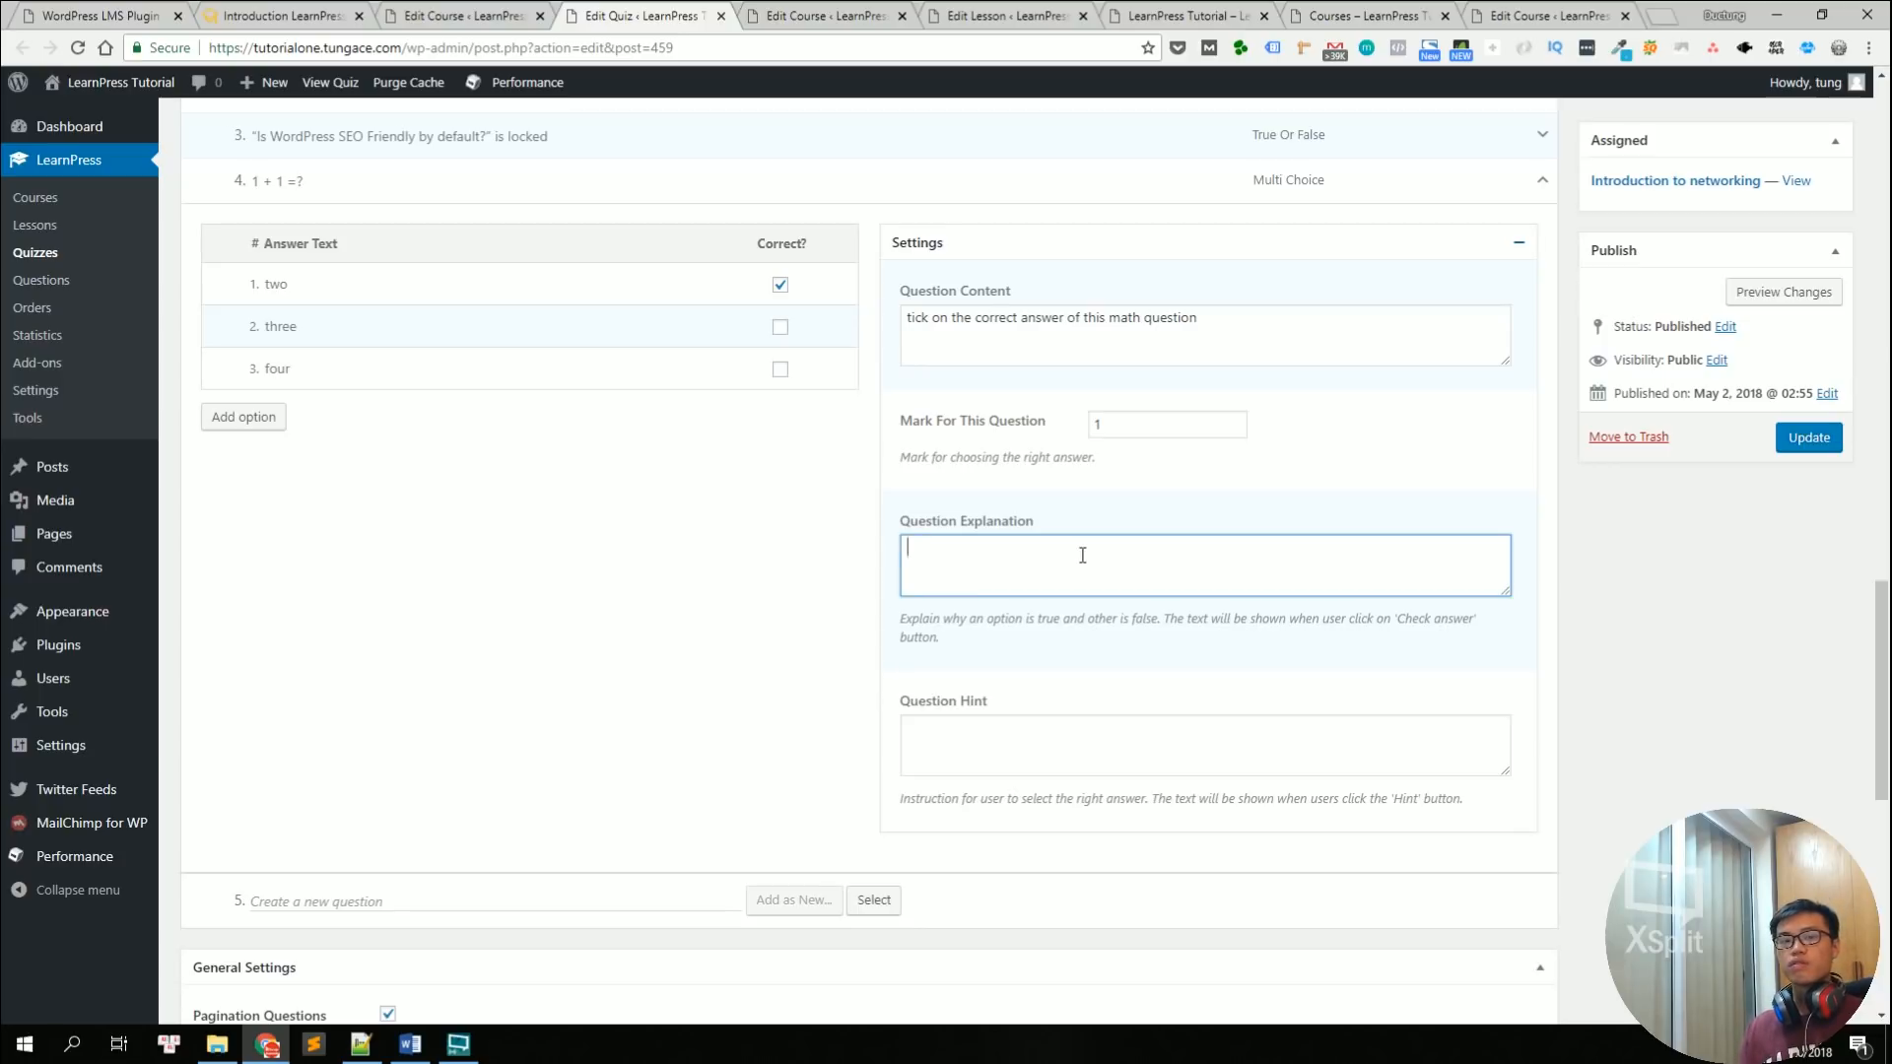
Step: Enable the Review Questions option in the quiz's general settings
scroll(727, 722, down, 6)
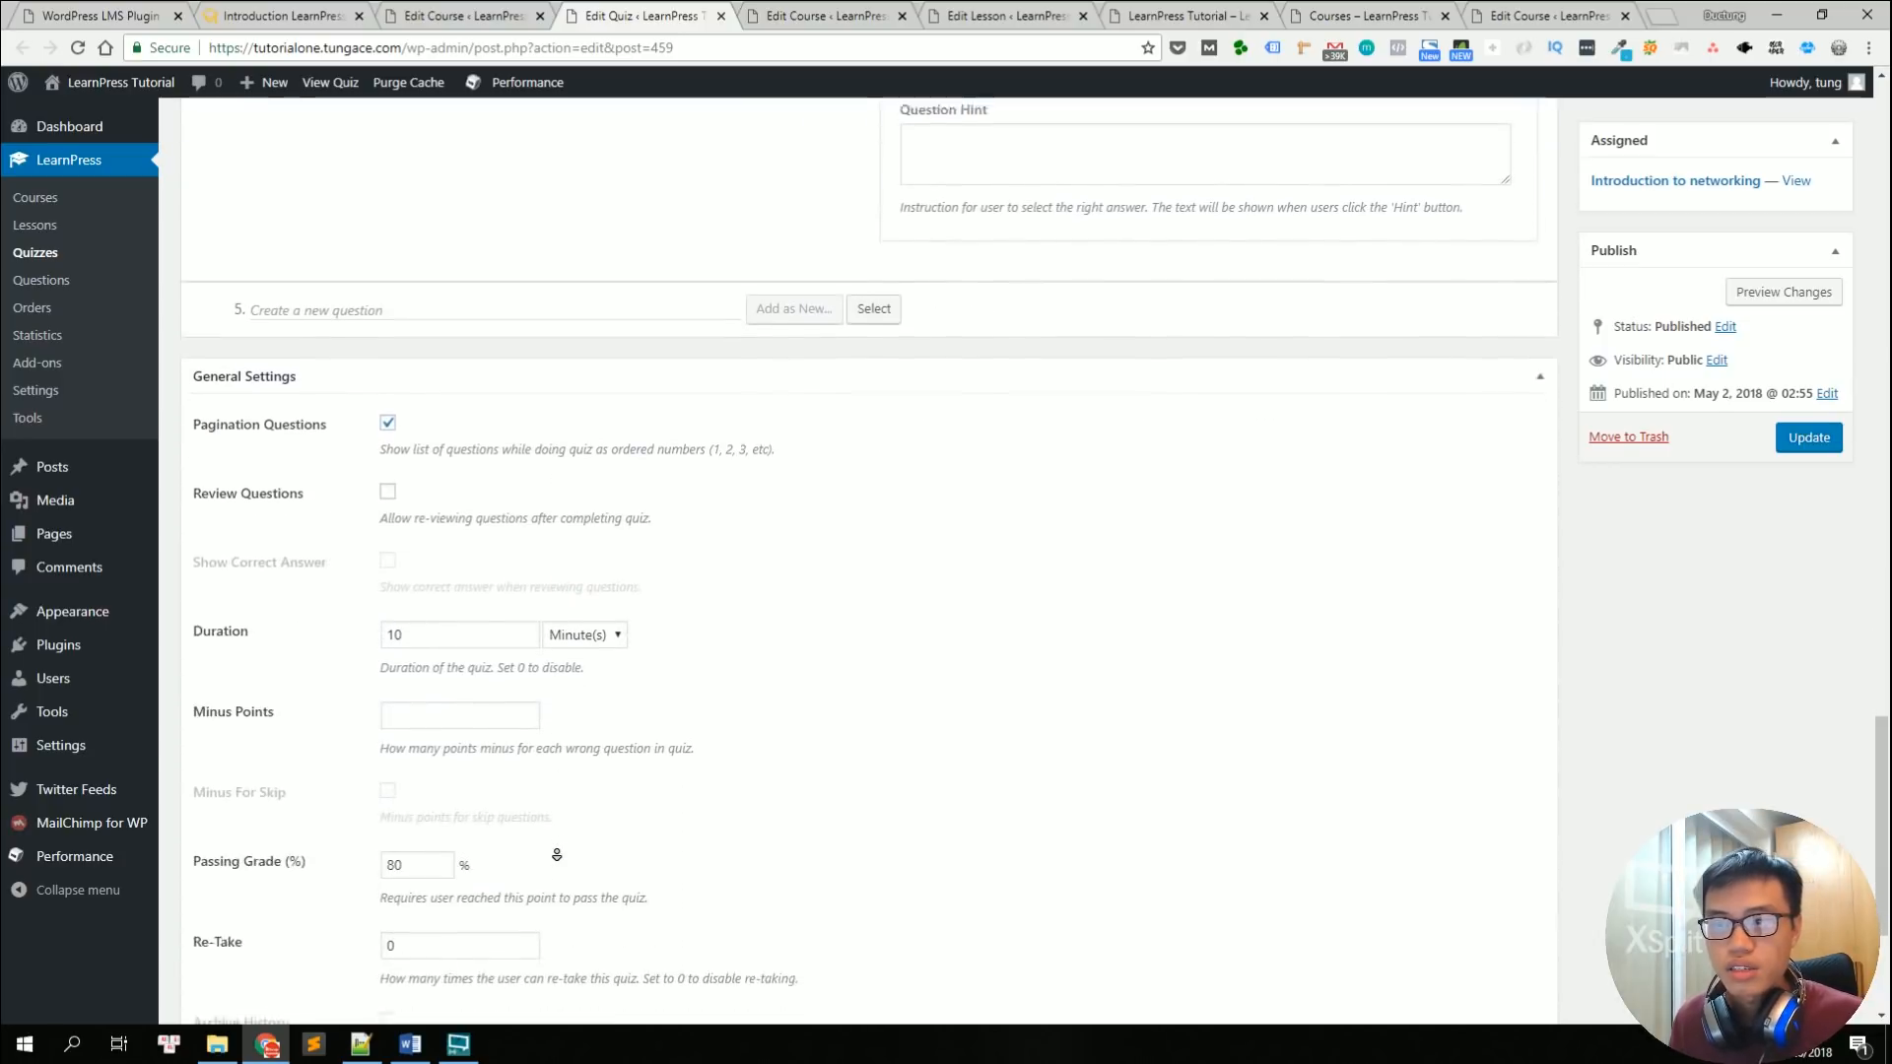
scroll(778, 704, down, 1)
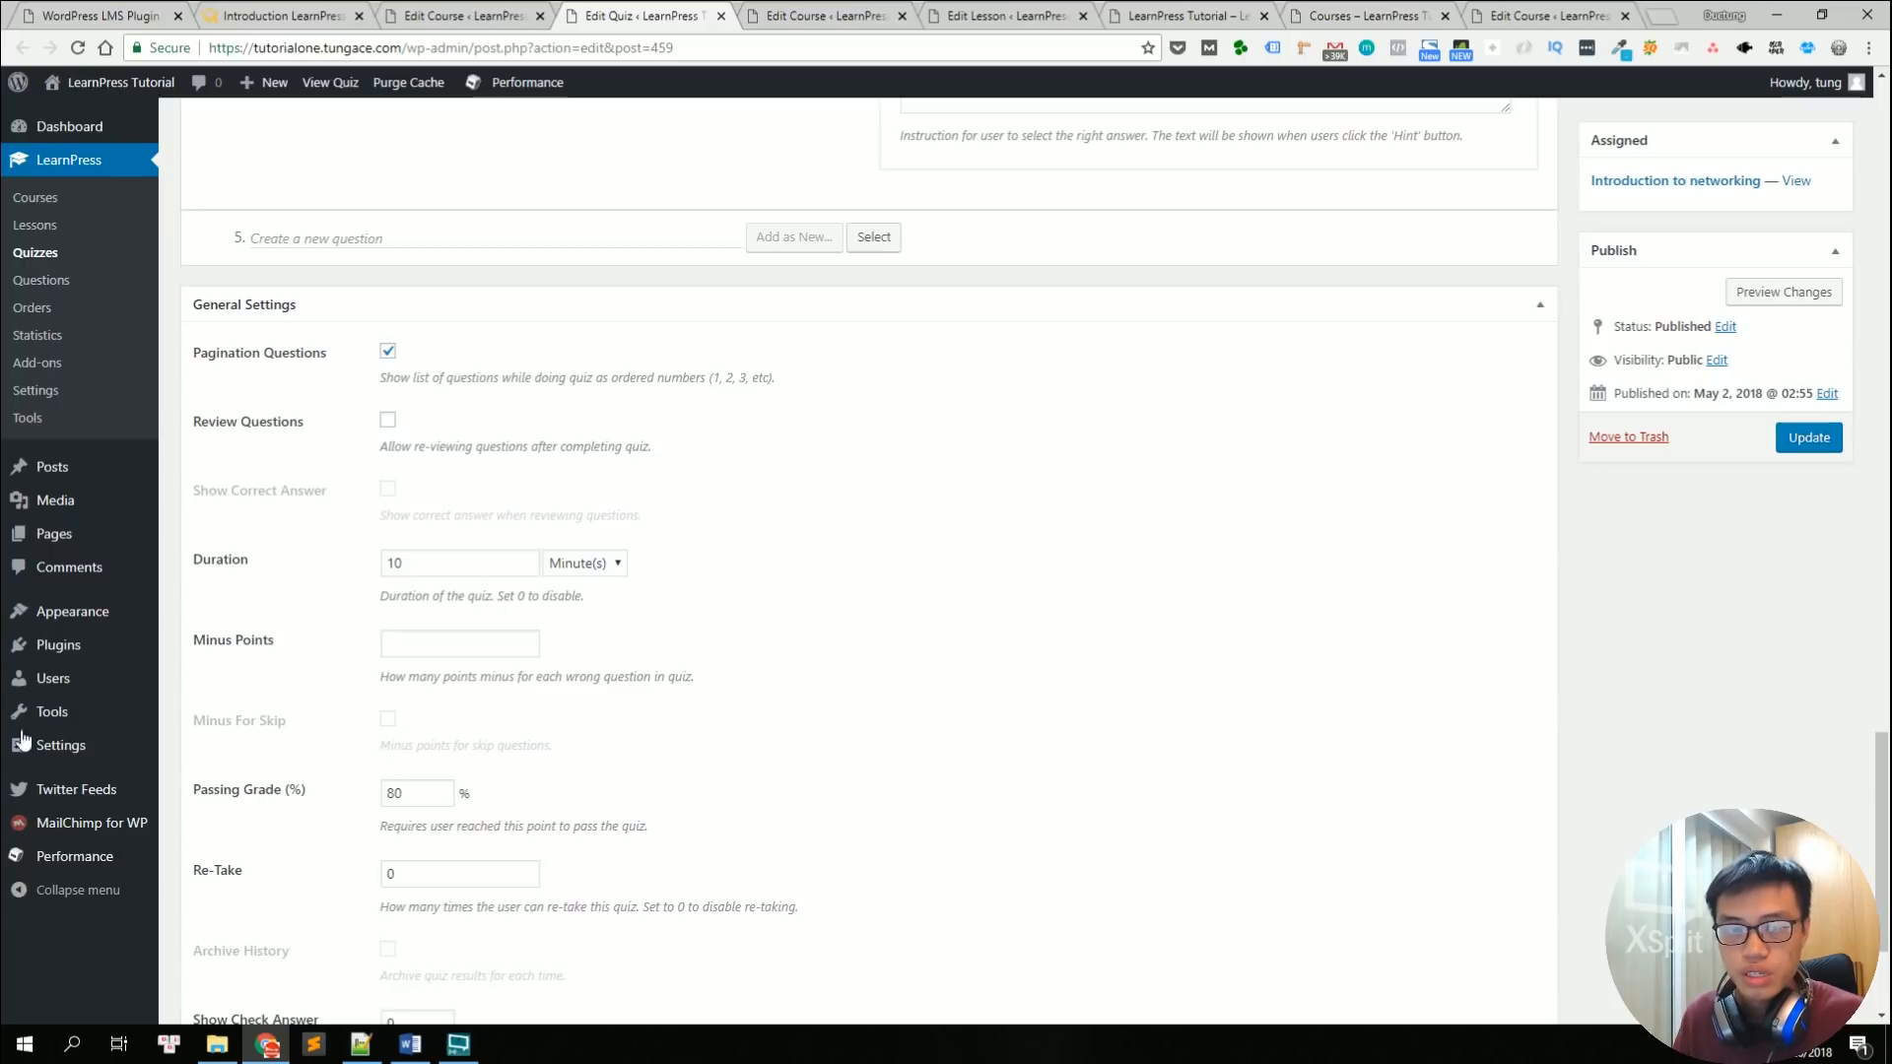
key(alt+Tab)
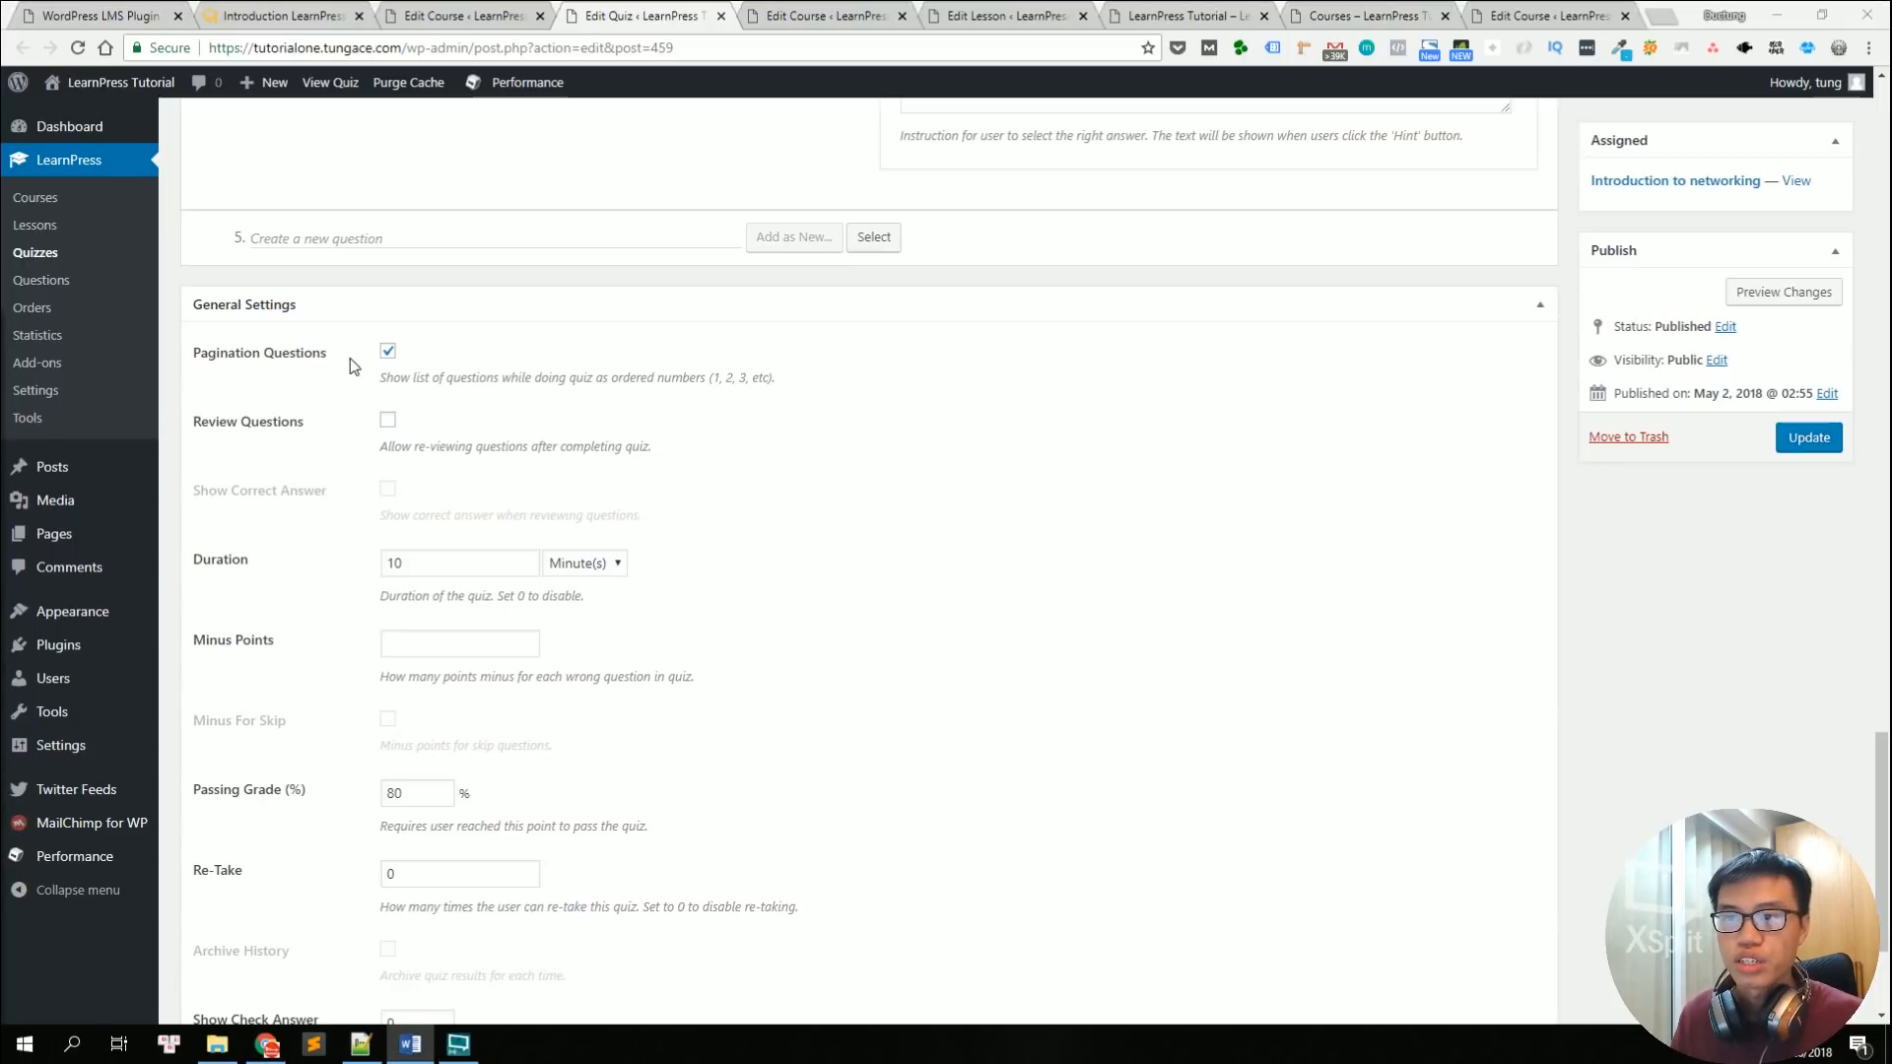
click(387, 420)
drag(381, 447, 622, 446)
click(664, 449)
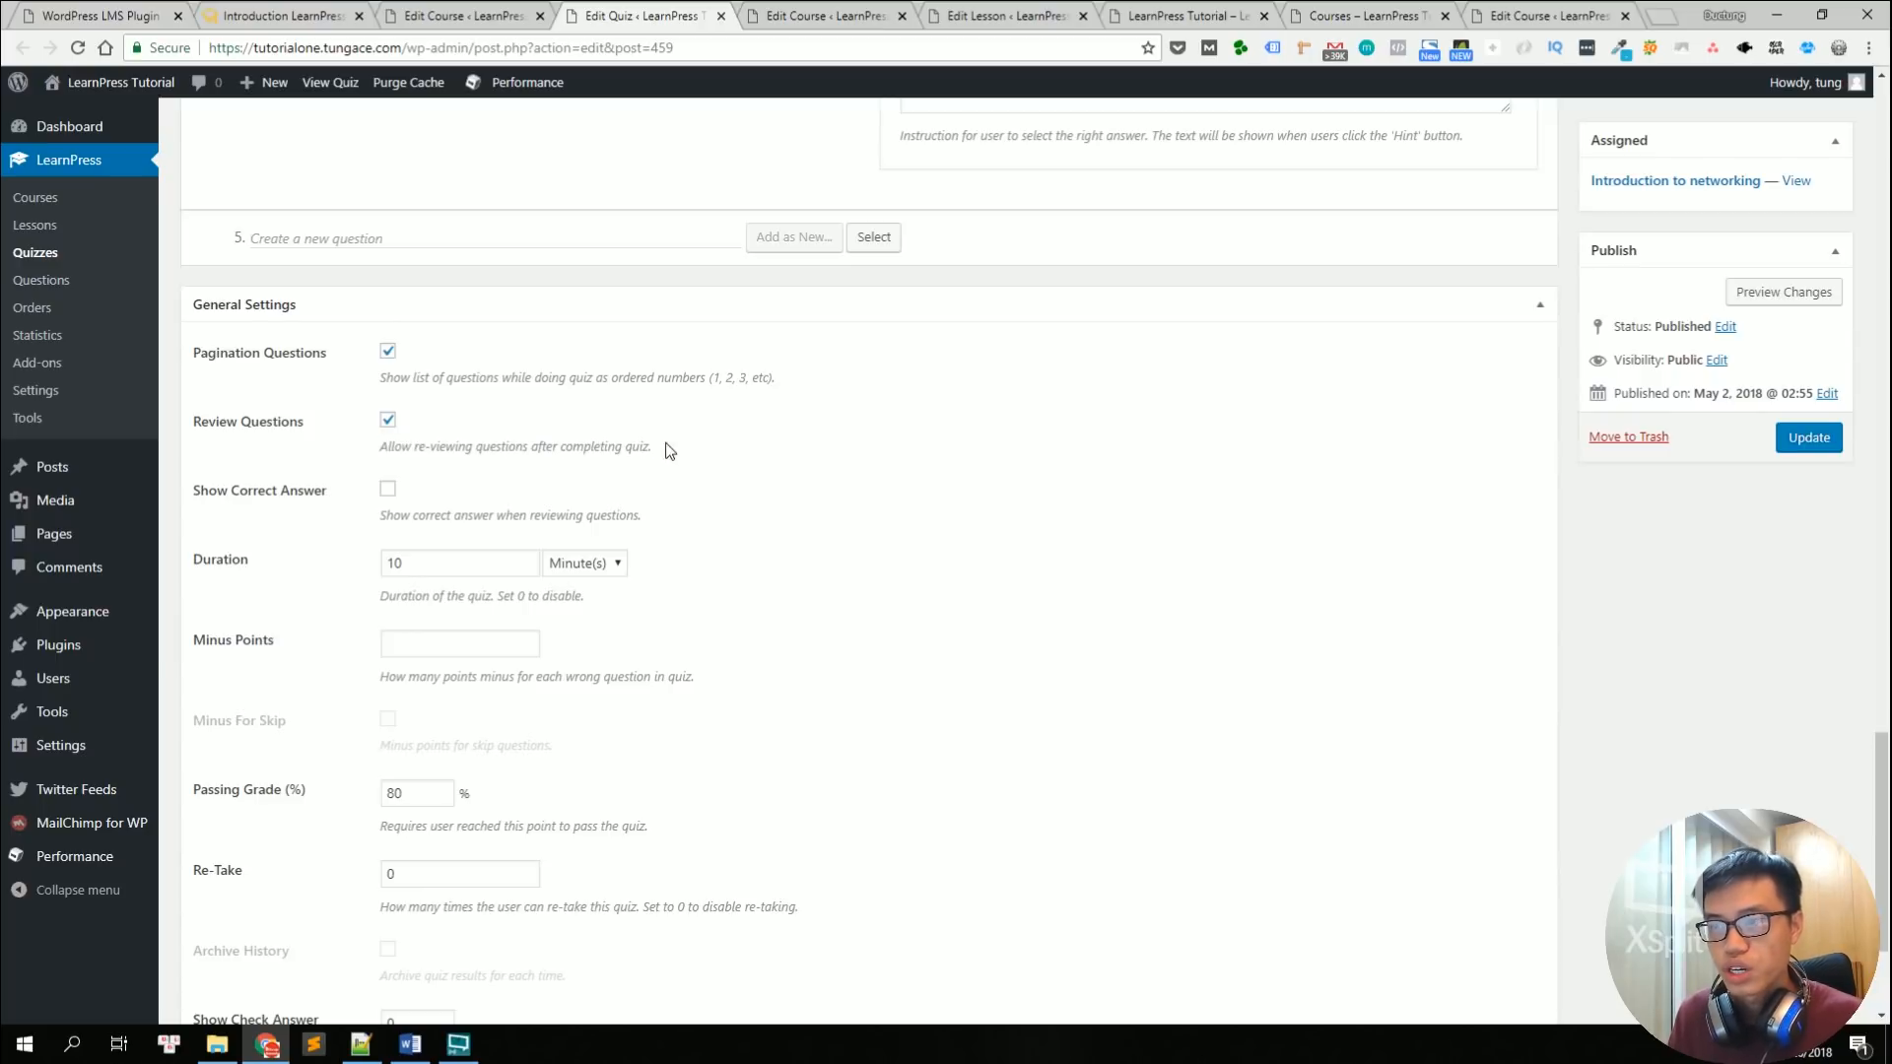
Step: Try toggling the Review Questions and Show Correct Answer options in the quiz's general settings
click(387, 420)
click(388, 420)
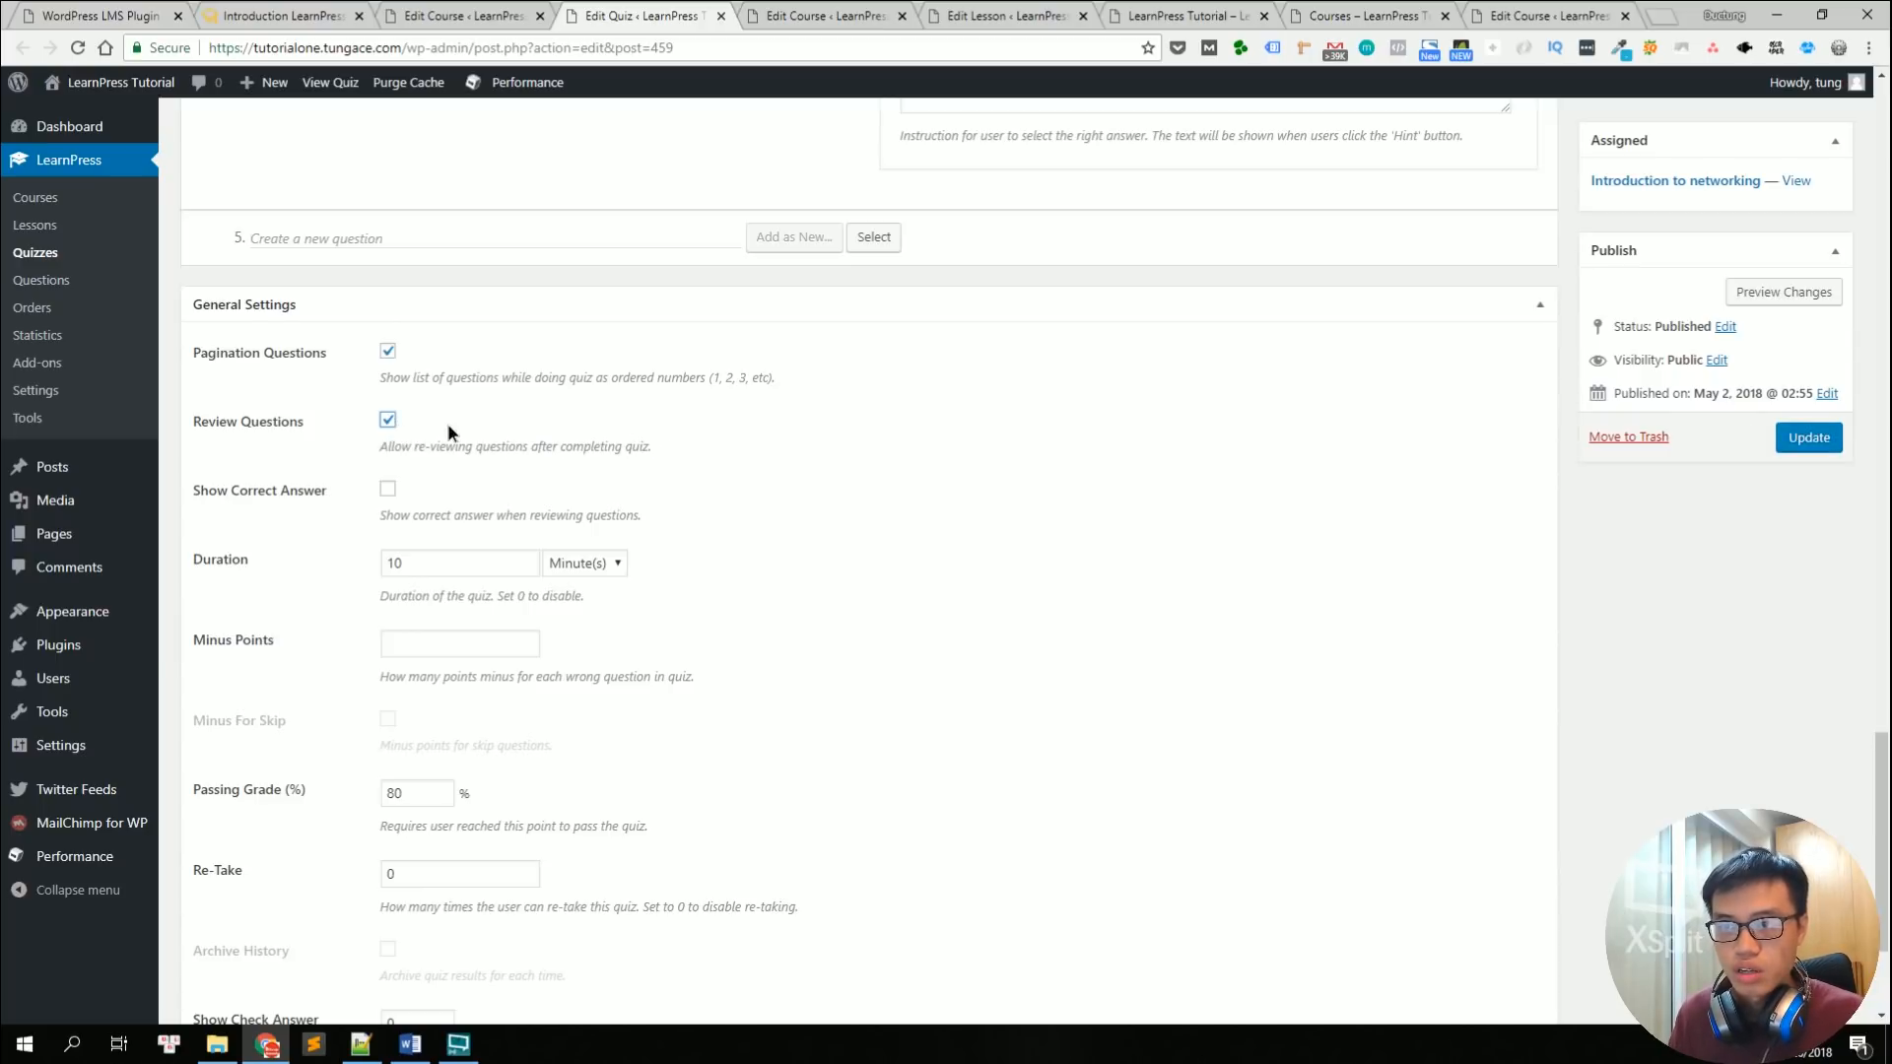
click(387, 490)
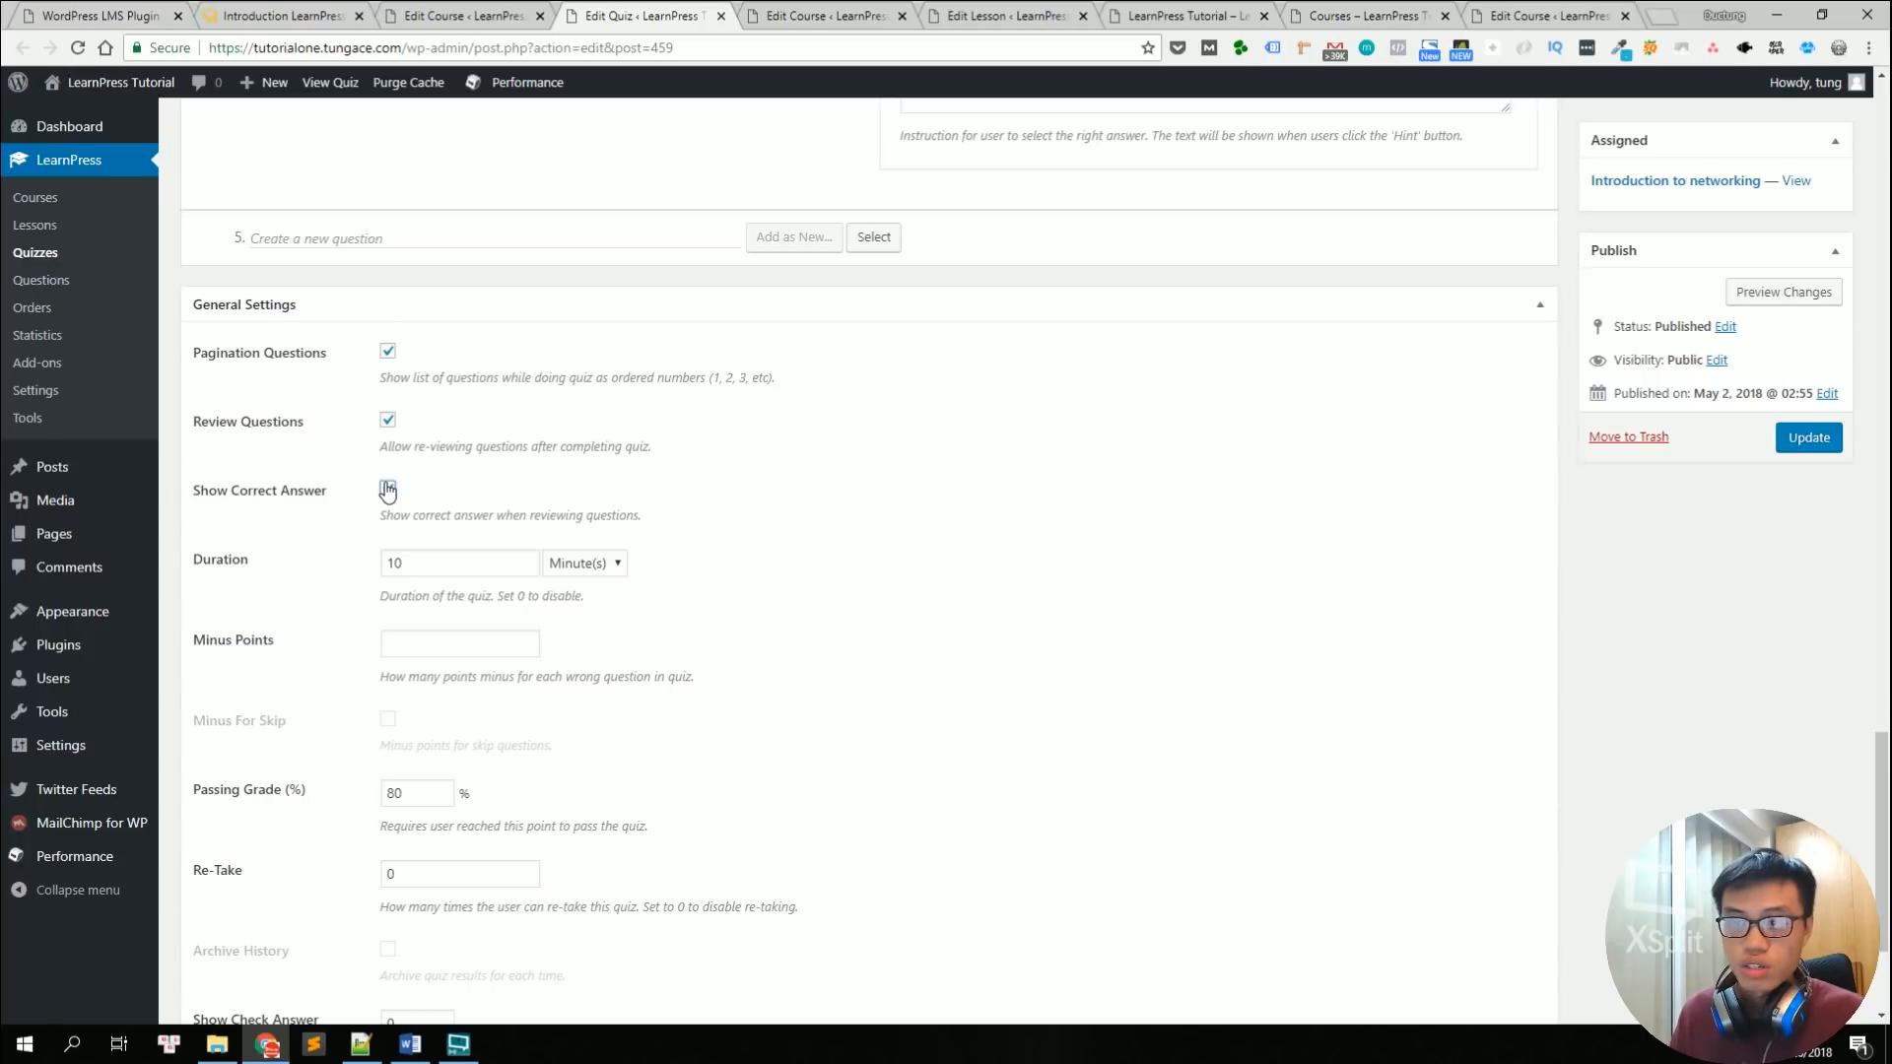
click(387, 491)
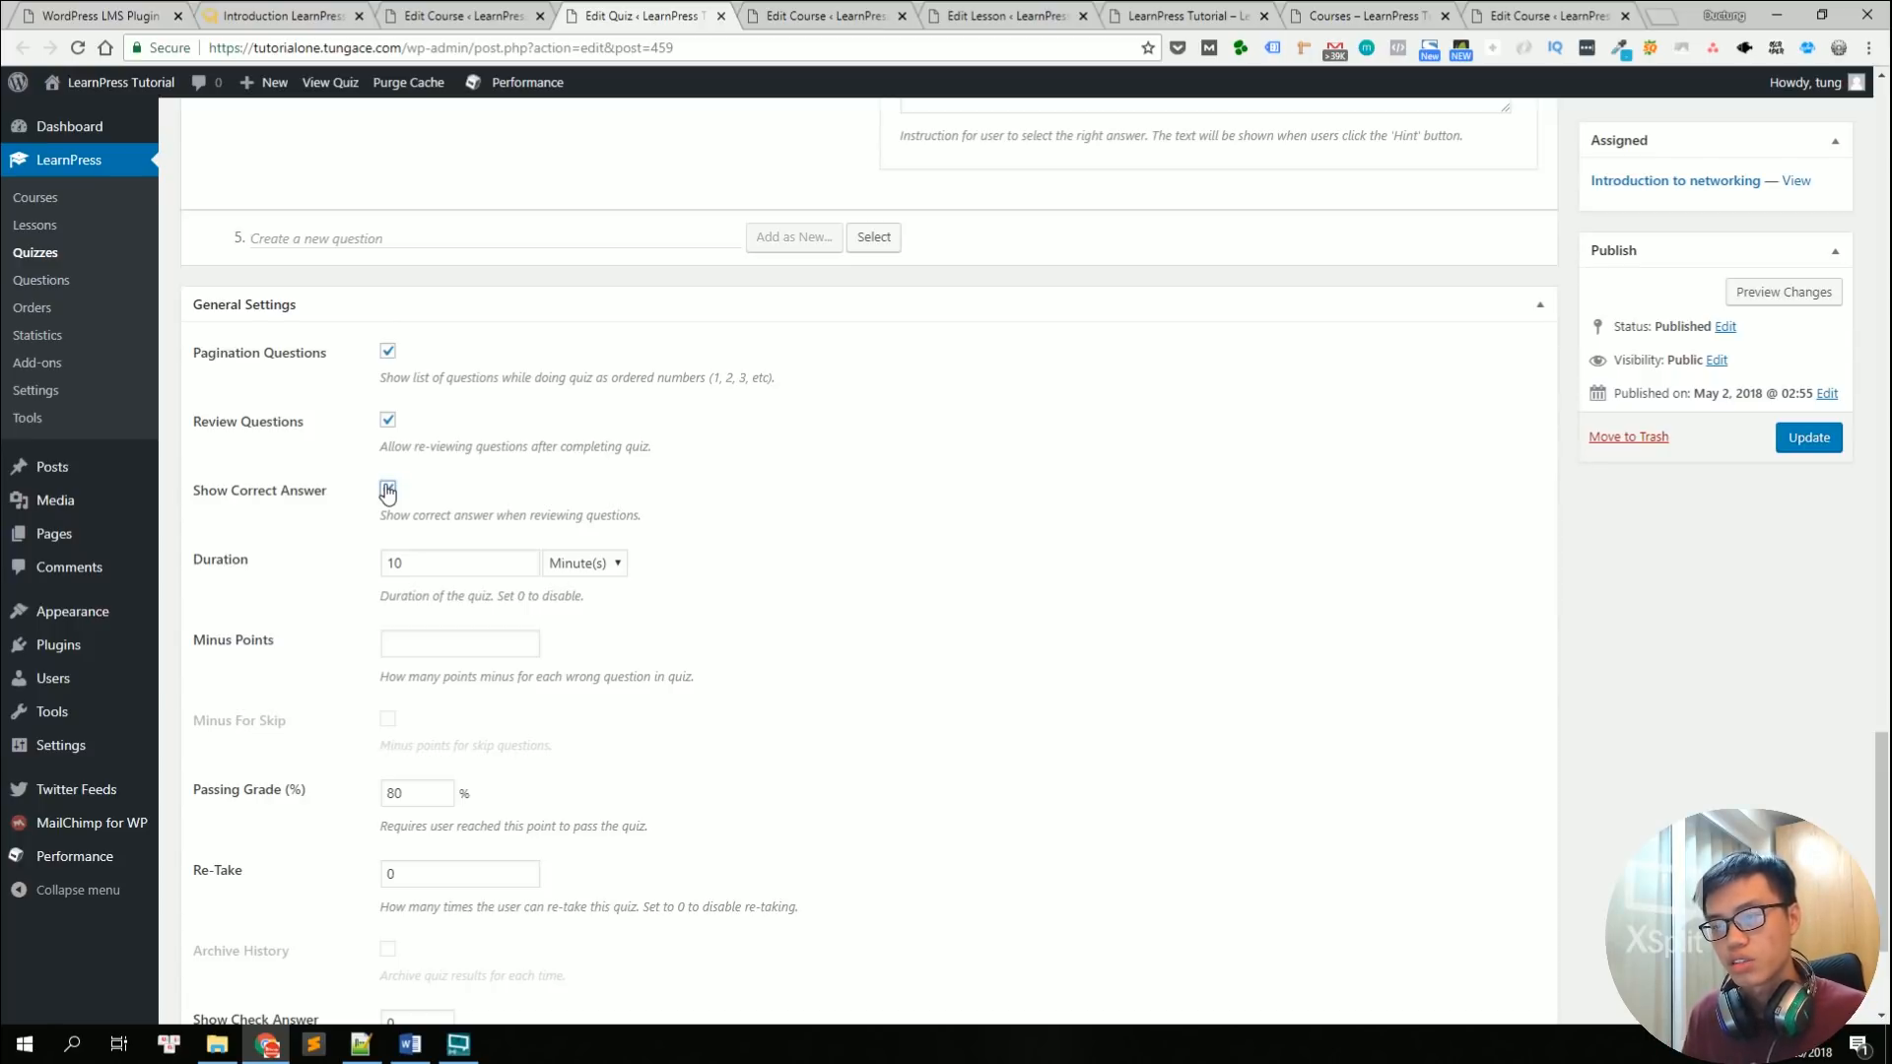
click(387, 490)
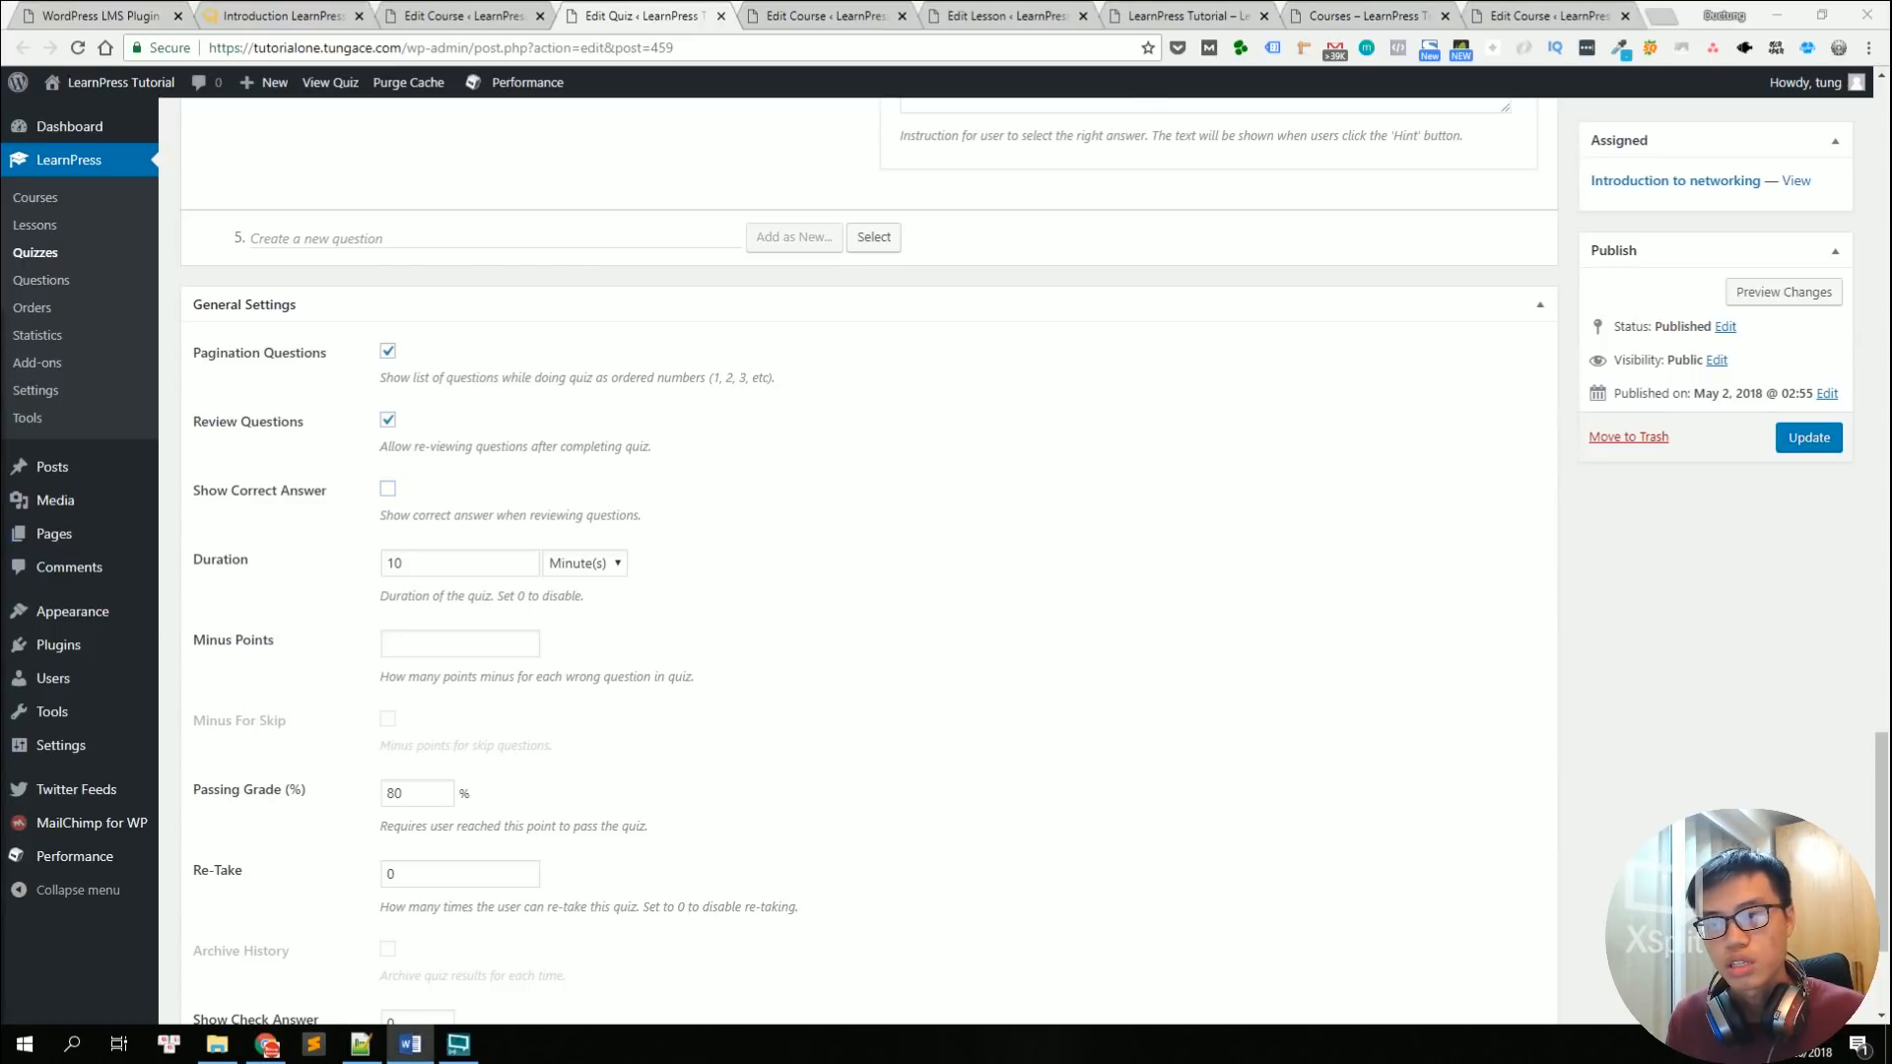
Step: Set the quiz's Minus Points to 3 for each wrong question
scroll(957, 569, down, 1)
click(453, 528)
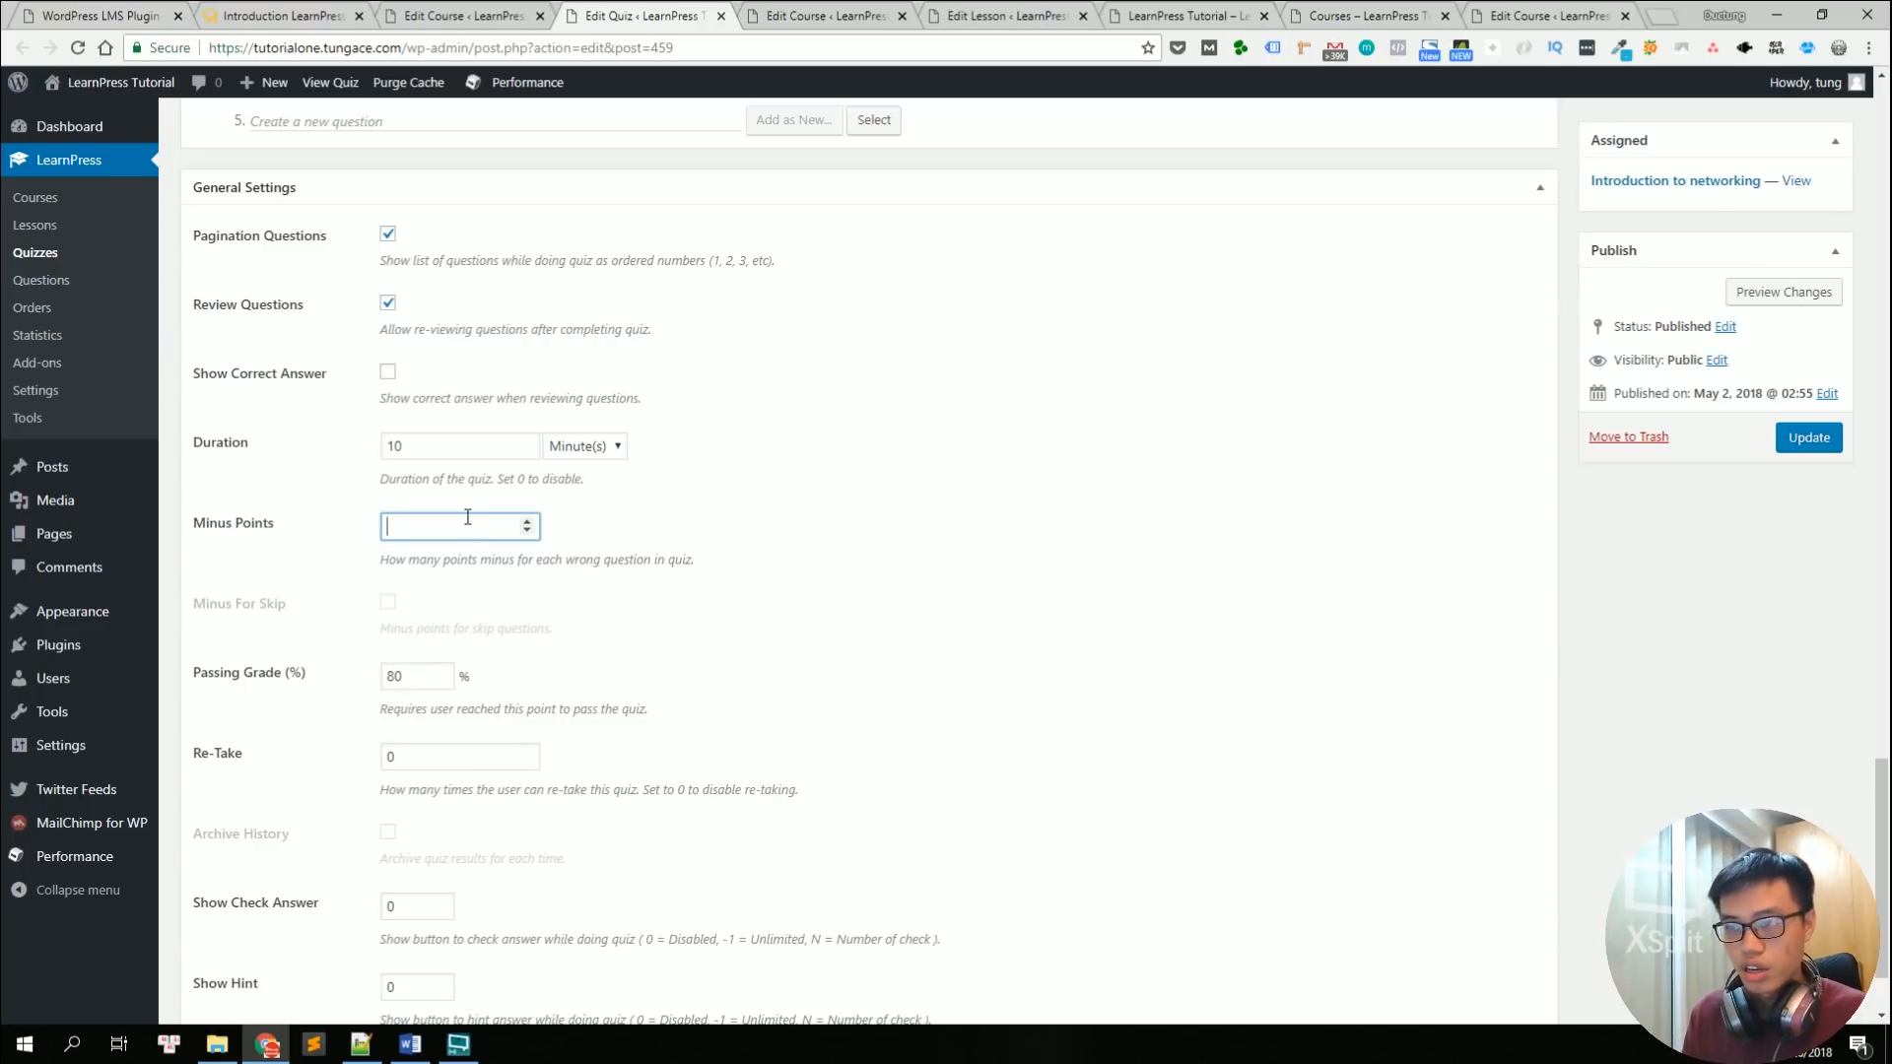
text(3)
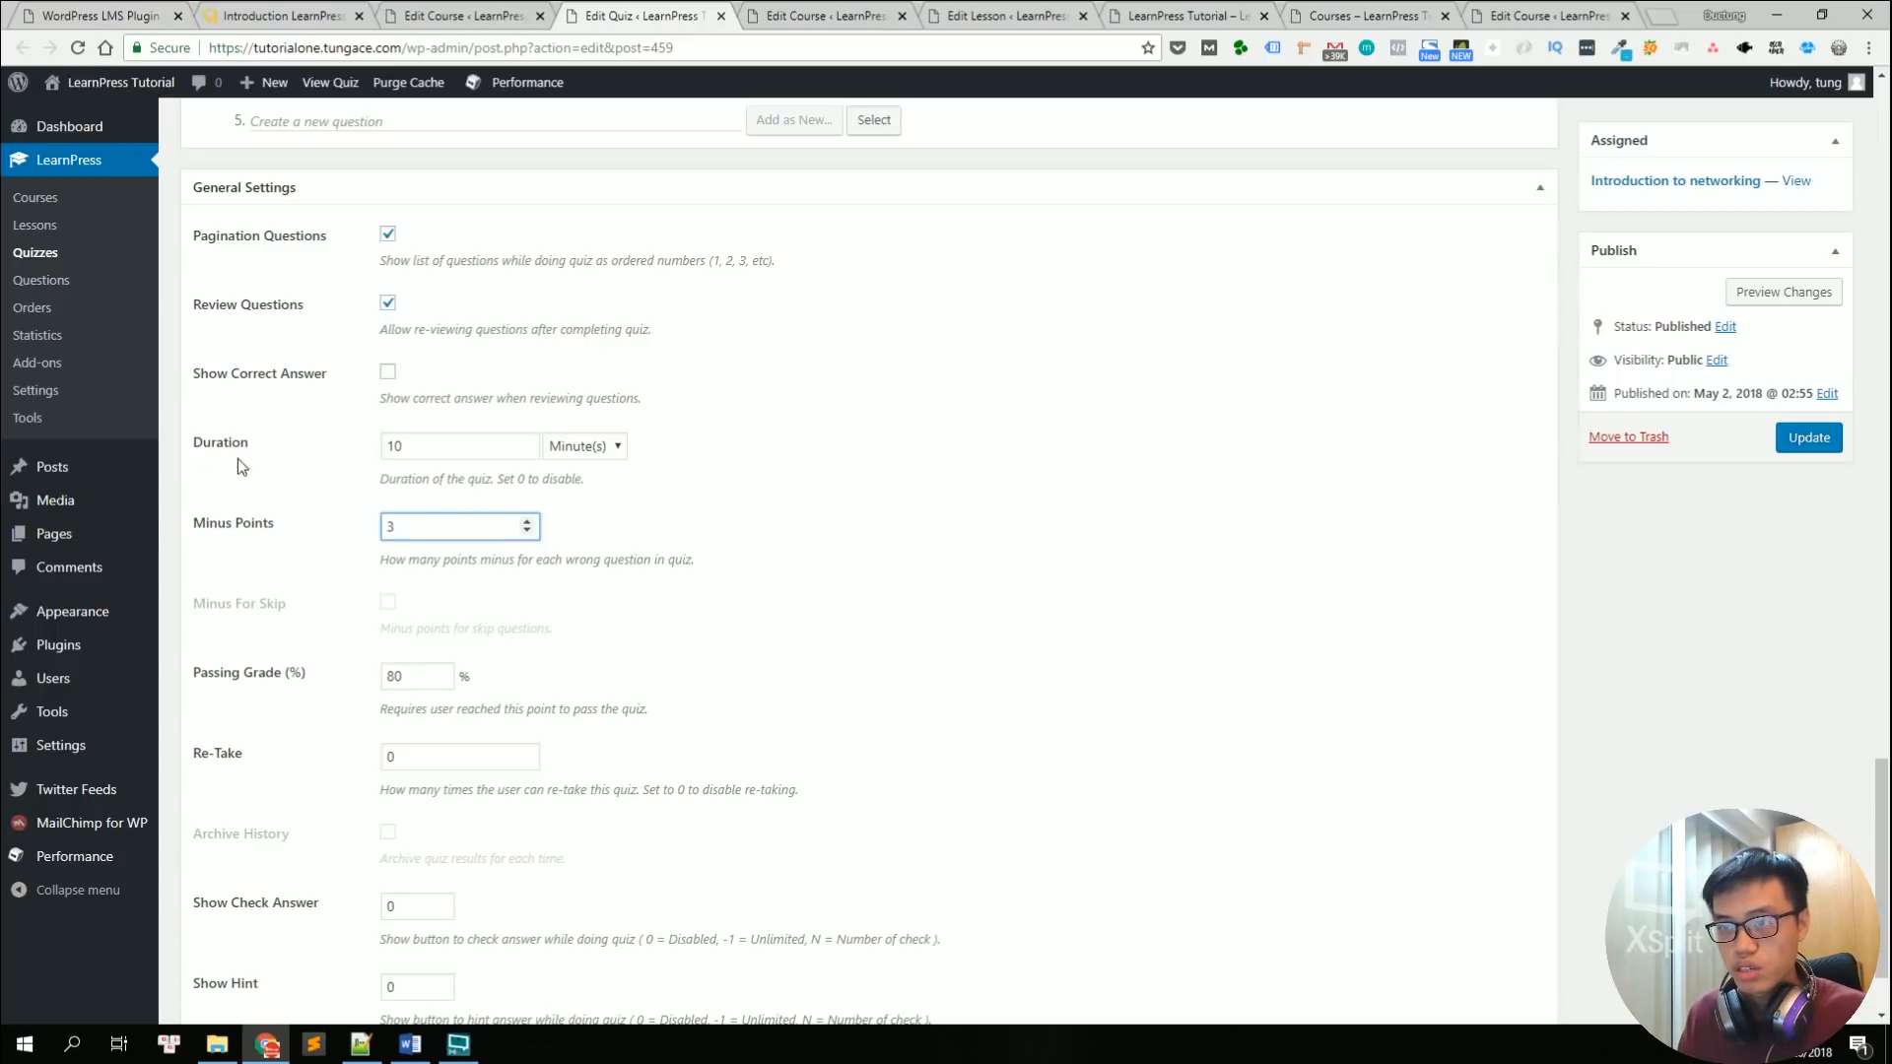
click(215, 552)
Step: Look over the remaining general settings and update the quiz to save the changes
scroll(401, 563, down, 1)
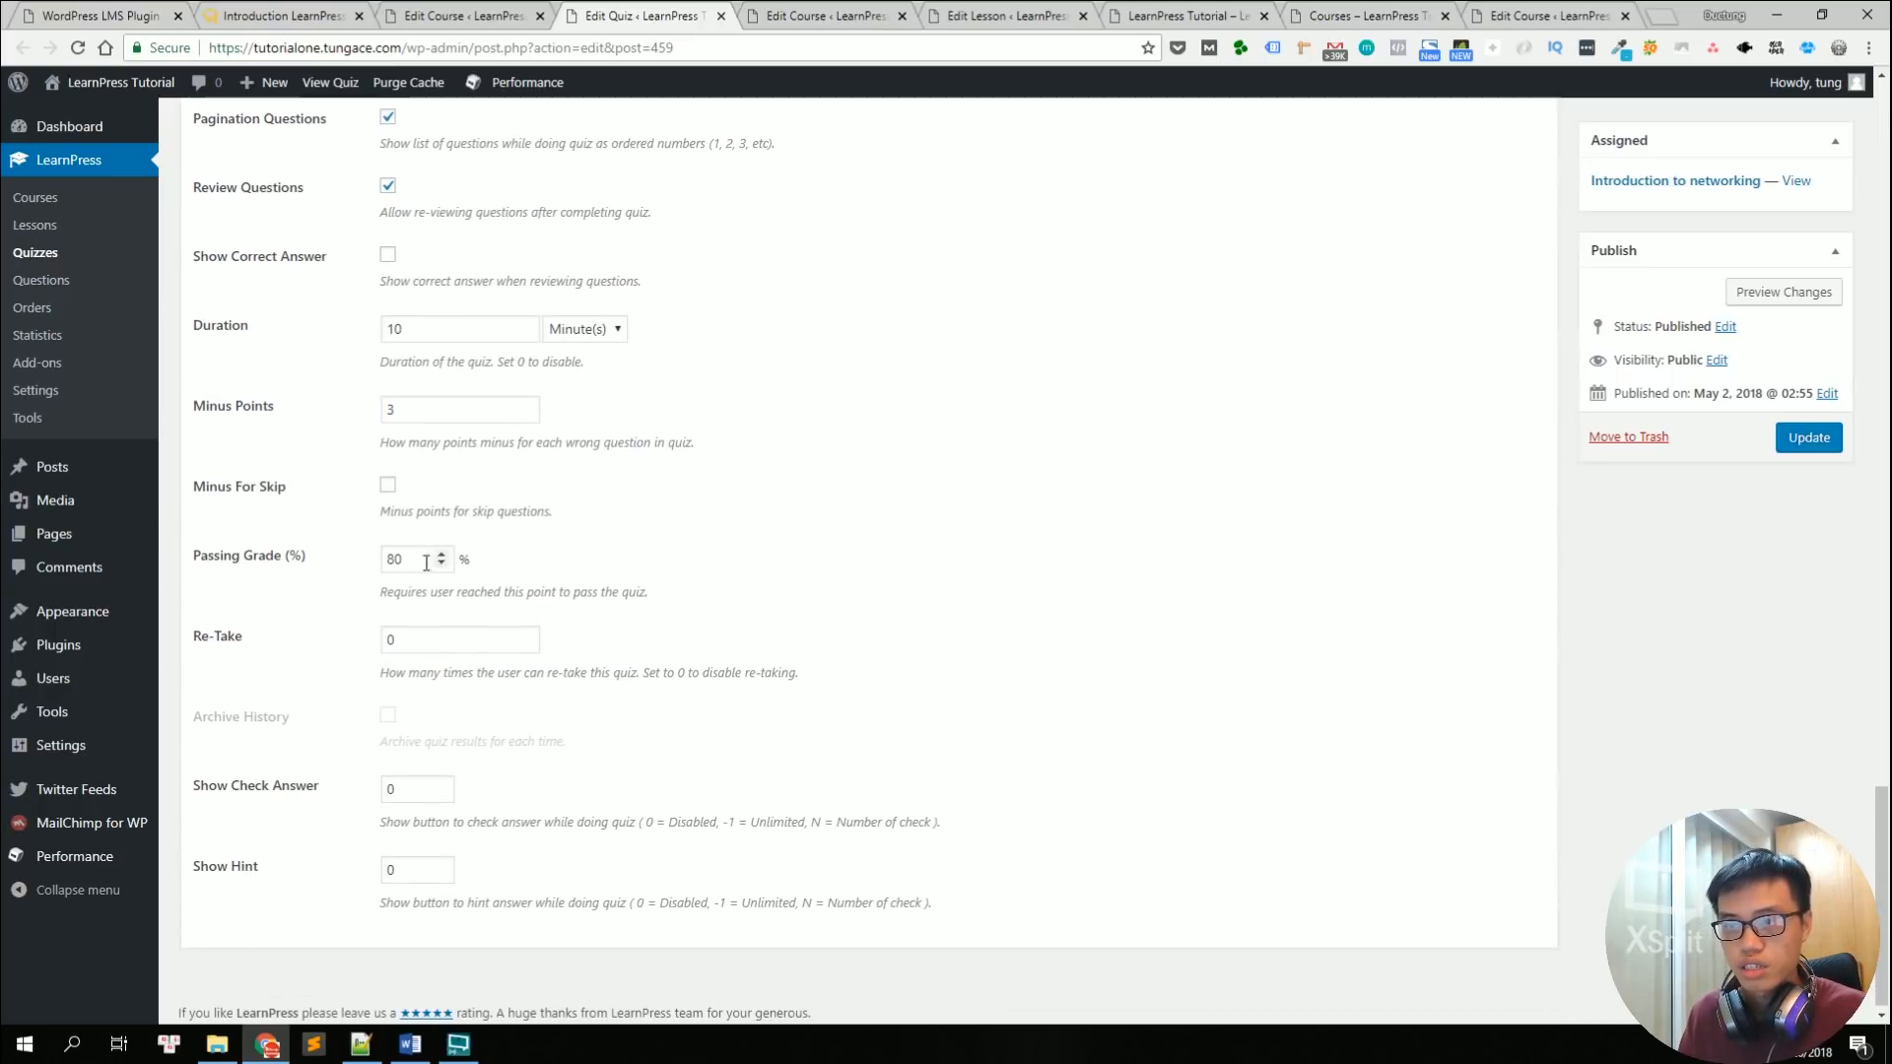
middle_click(302, 595)
key(alt+Tab)
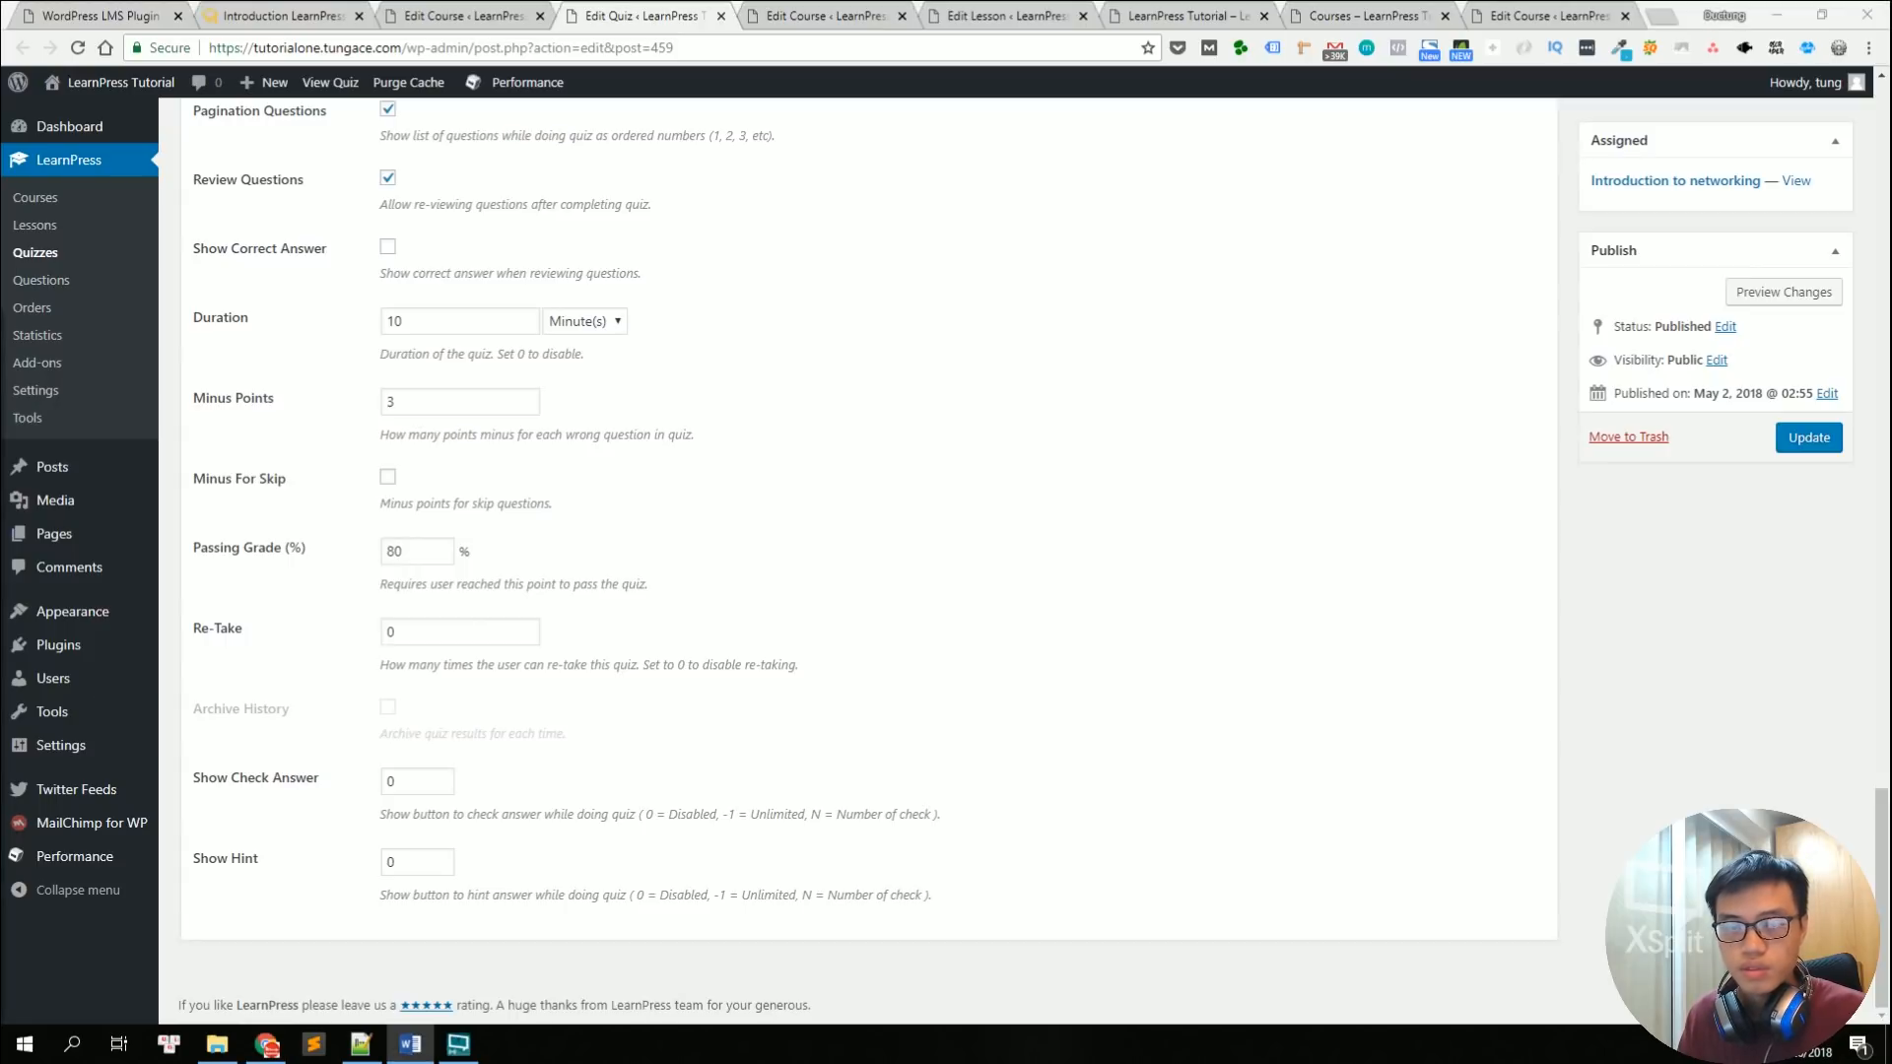
key(alt+Tab)
scroll(1115, 646, up, 10)
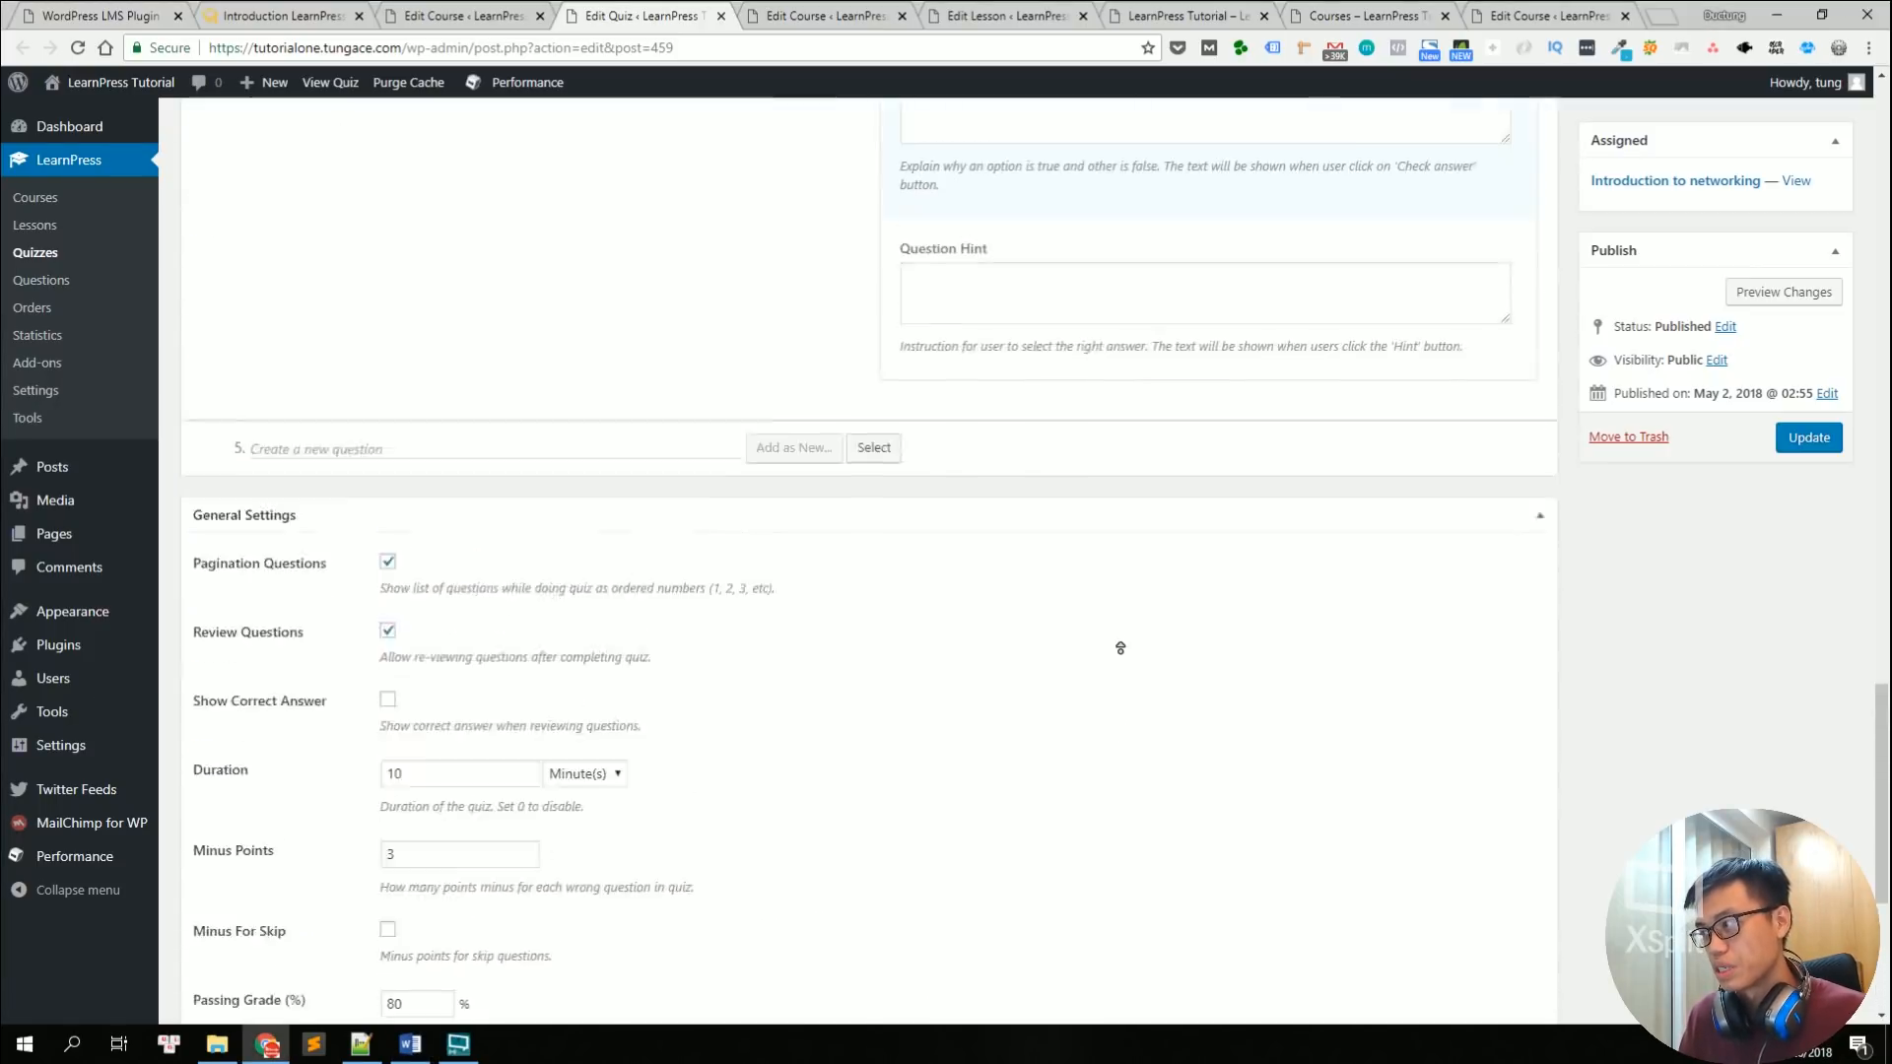
scroll(1170, 472, up, 5)
click(1811, 477)
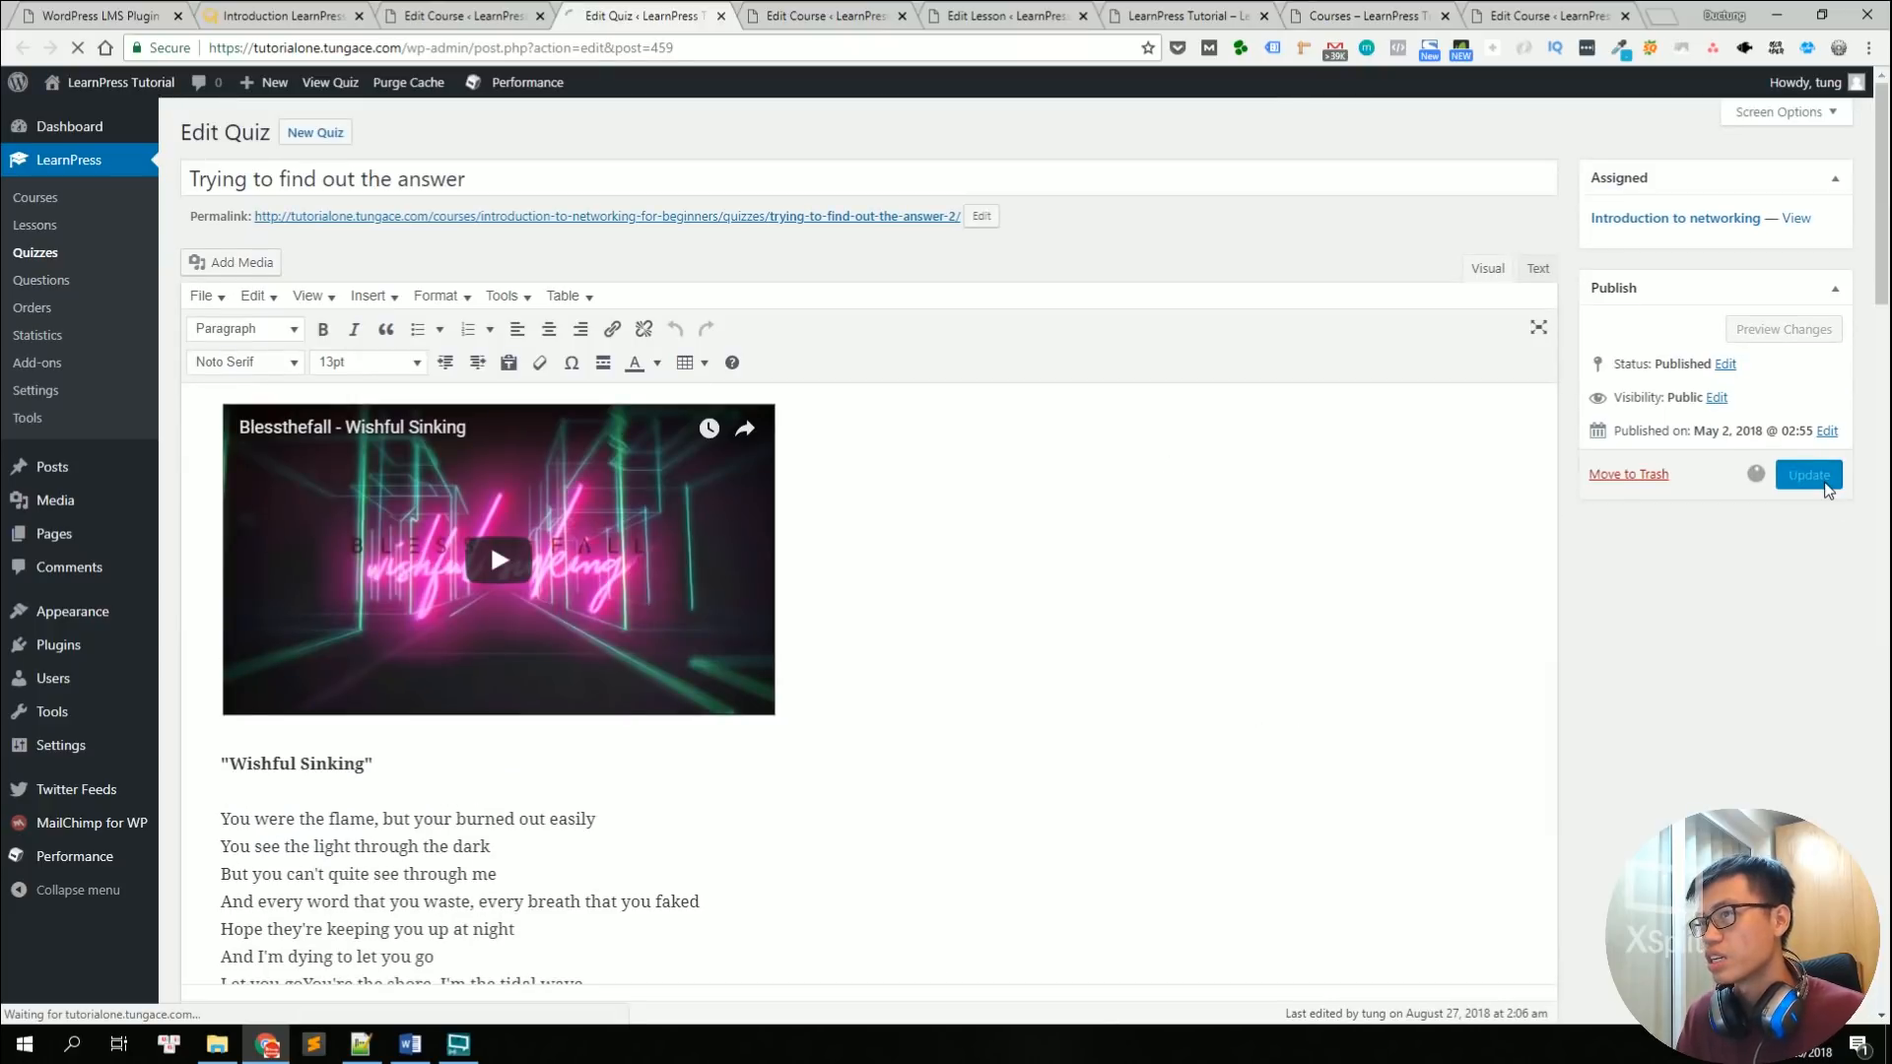
Step: Show the LearnPress plugin page on the ThimPress website
key(ctrl+1)
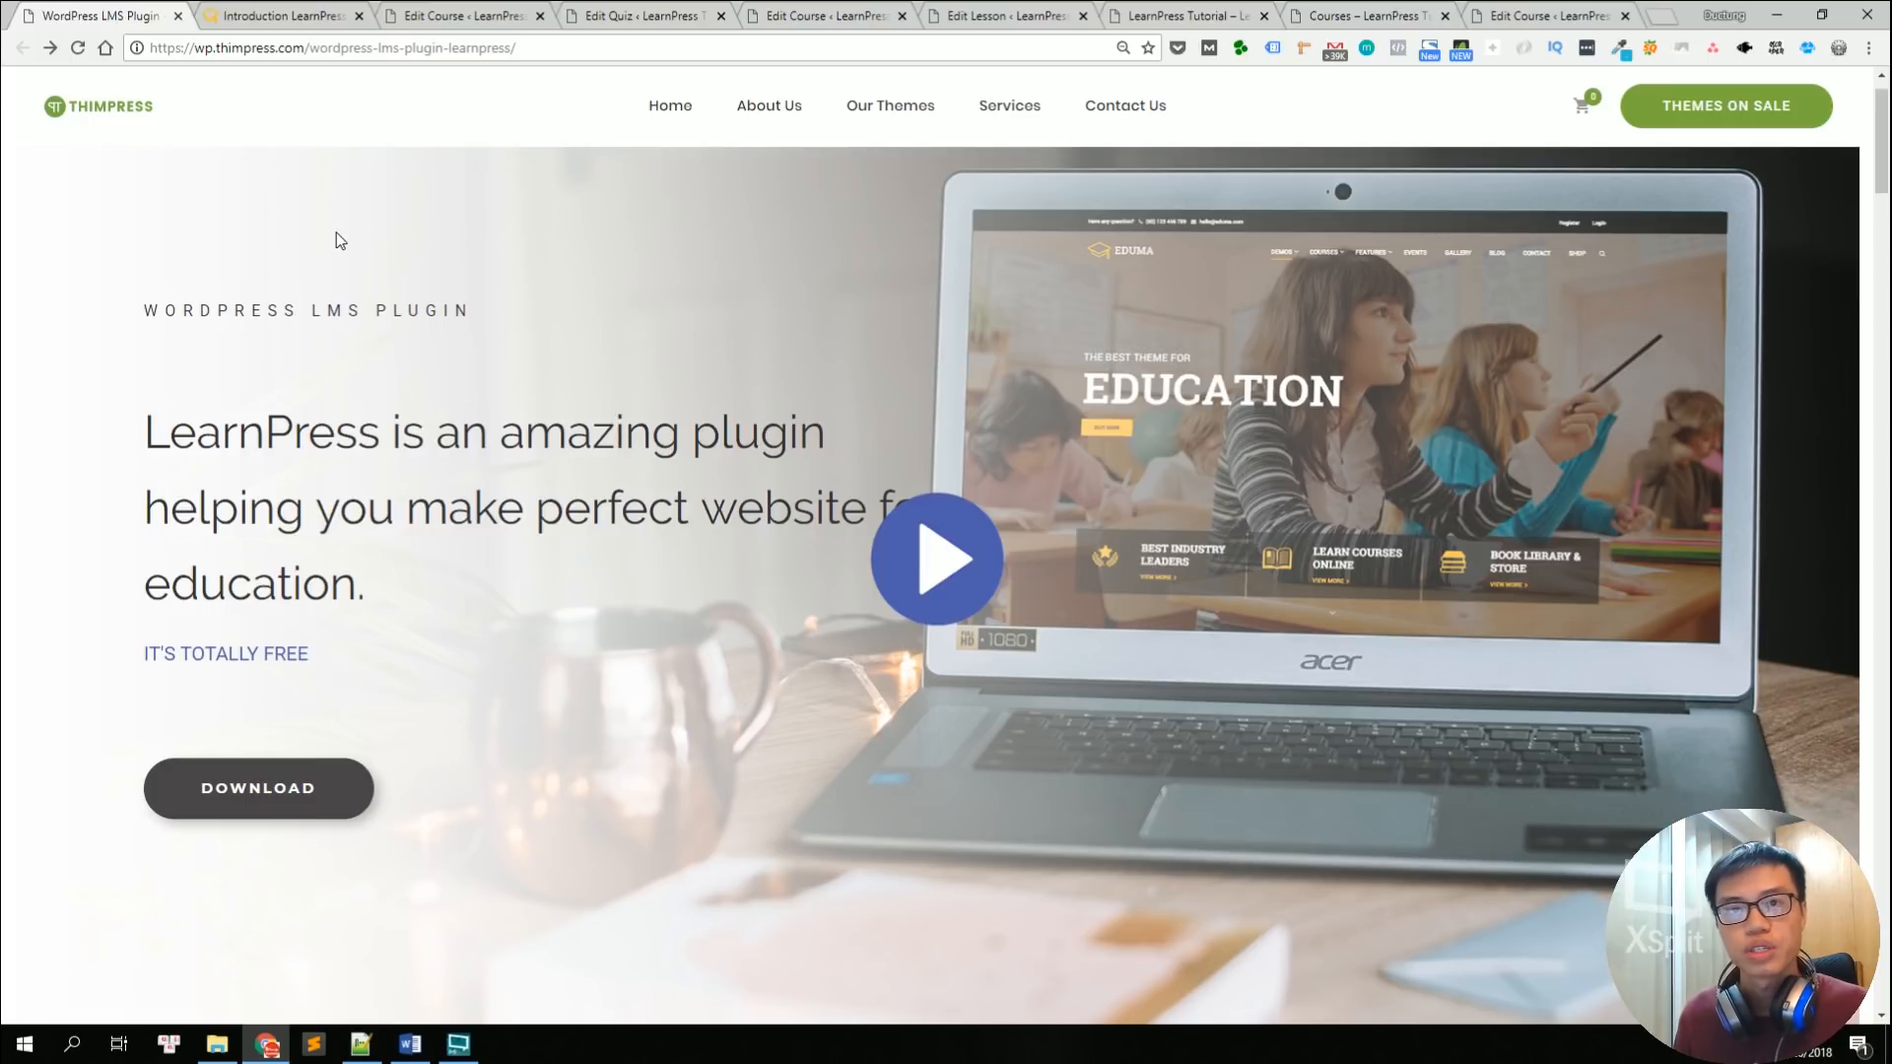
double_click(261, 311)
click(261, 311)
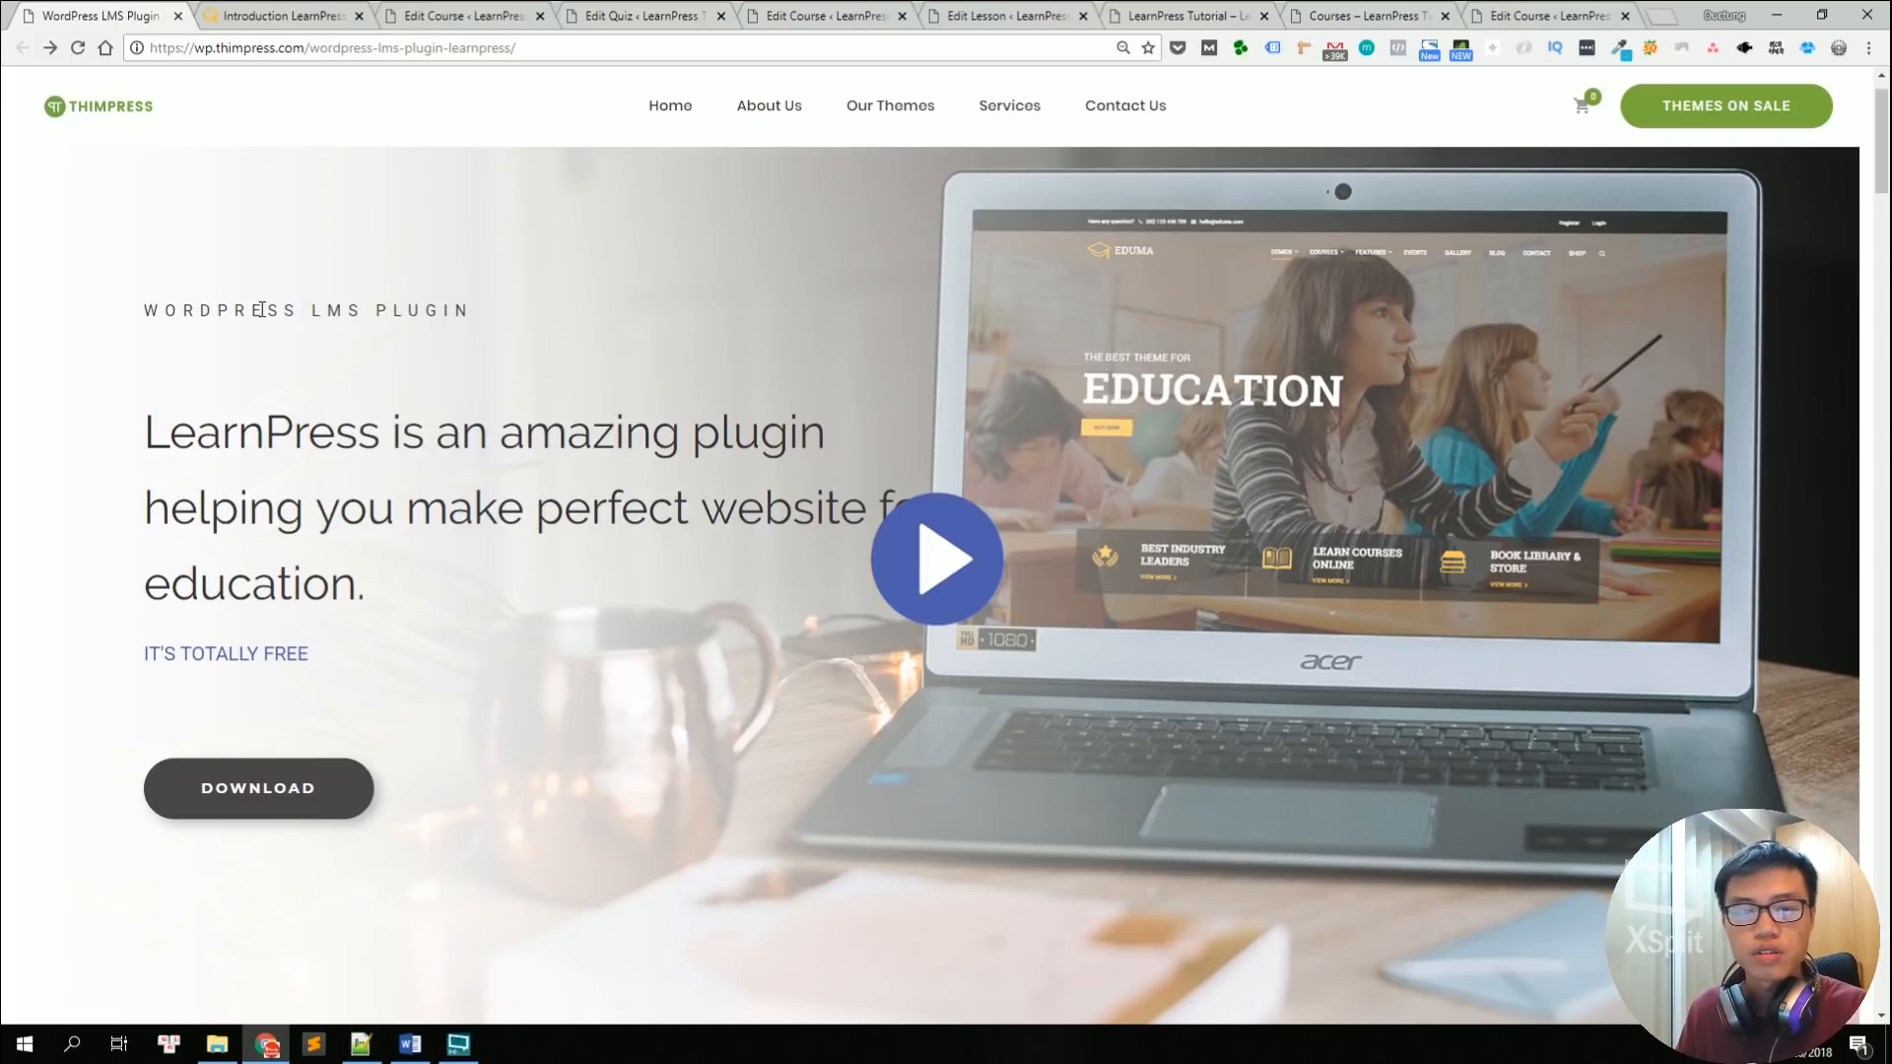